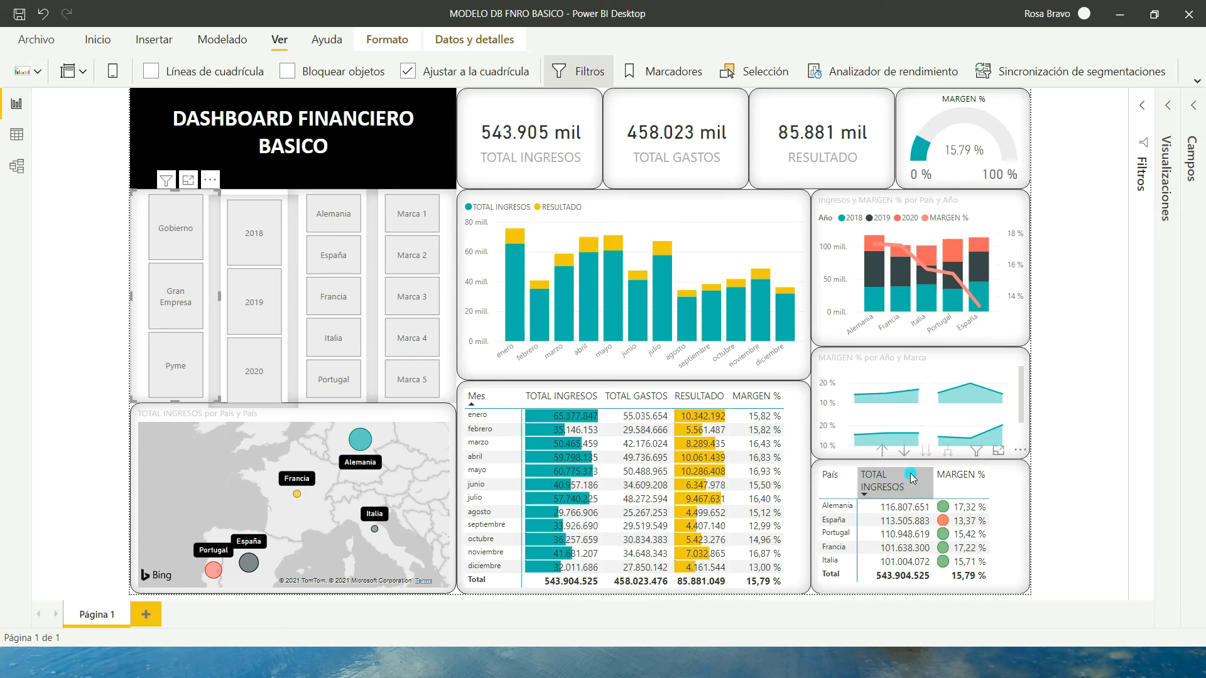
- Drill the dashboard's monthly results table up to year level and back down to the next level
click(881, 457)
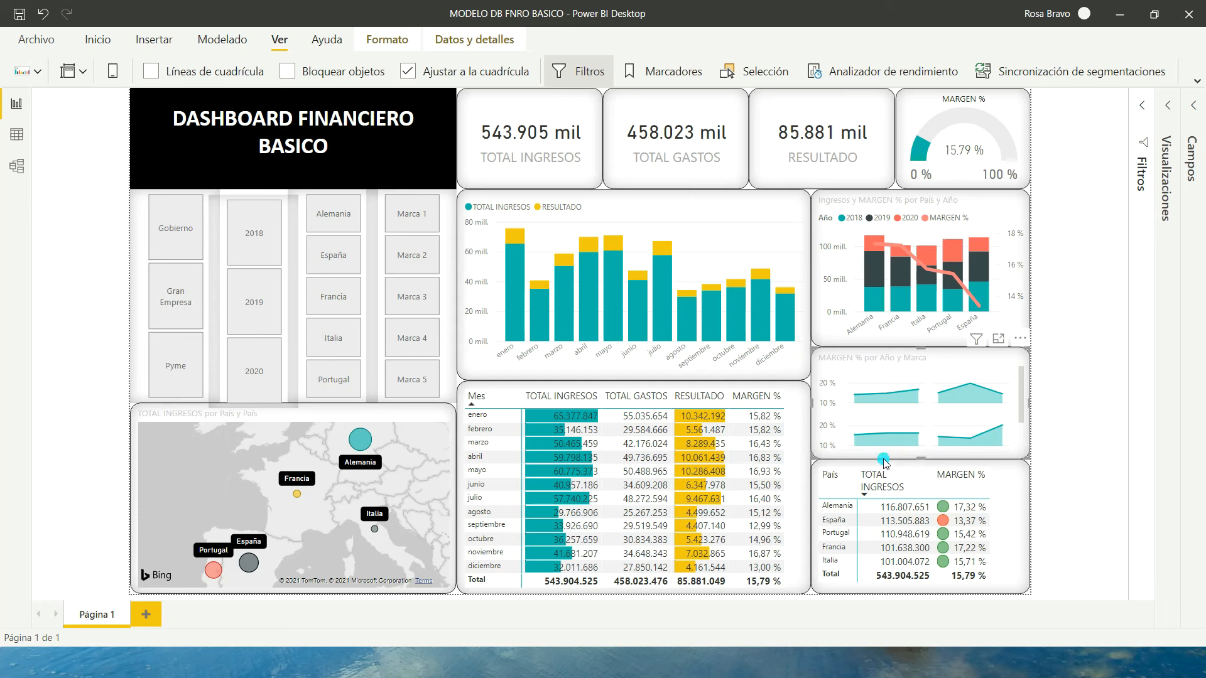
click(921, 458)
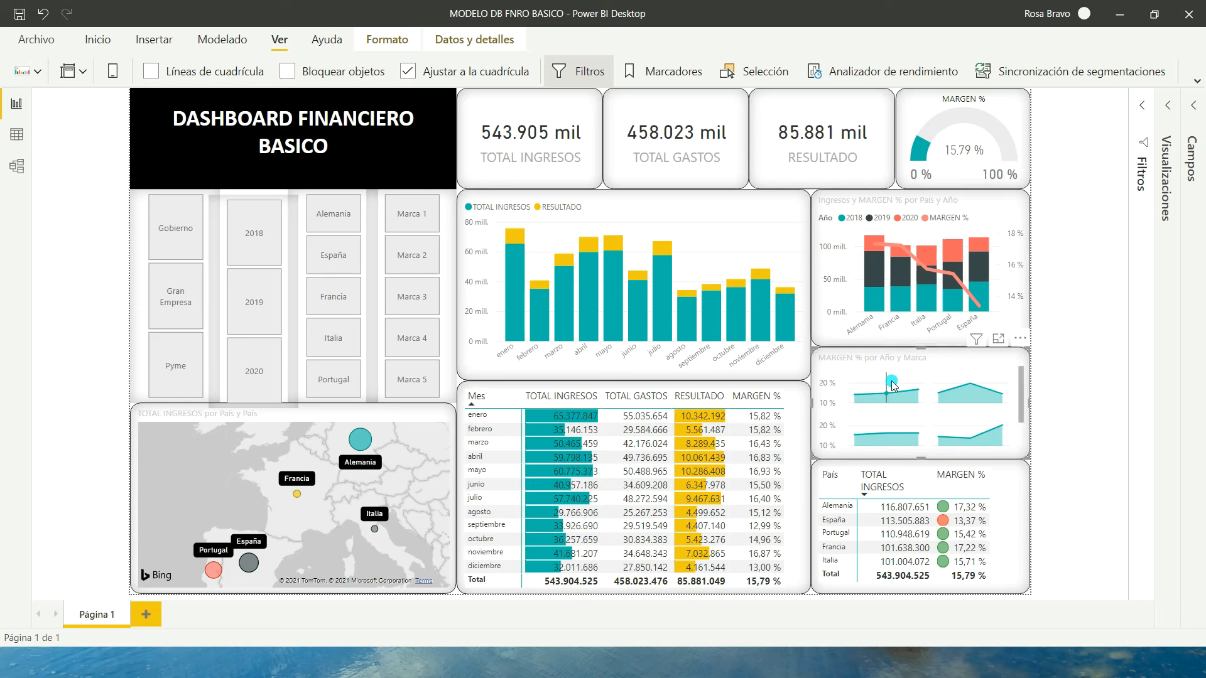
mouse_move(683, 381)
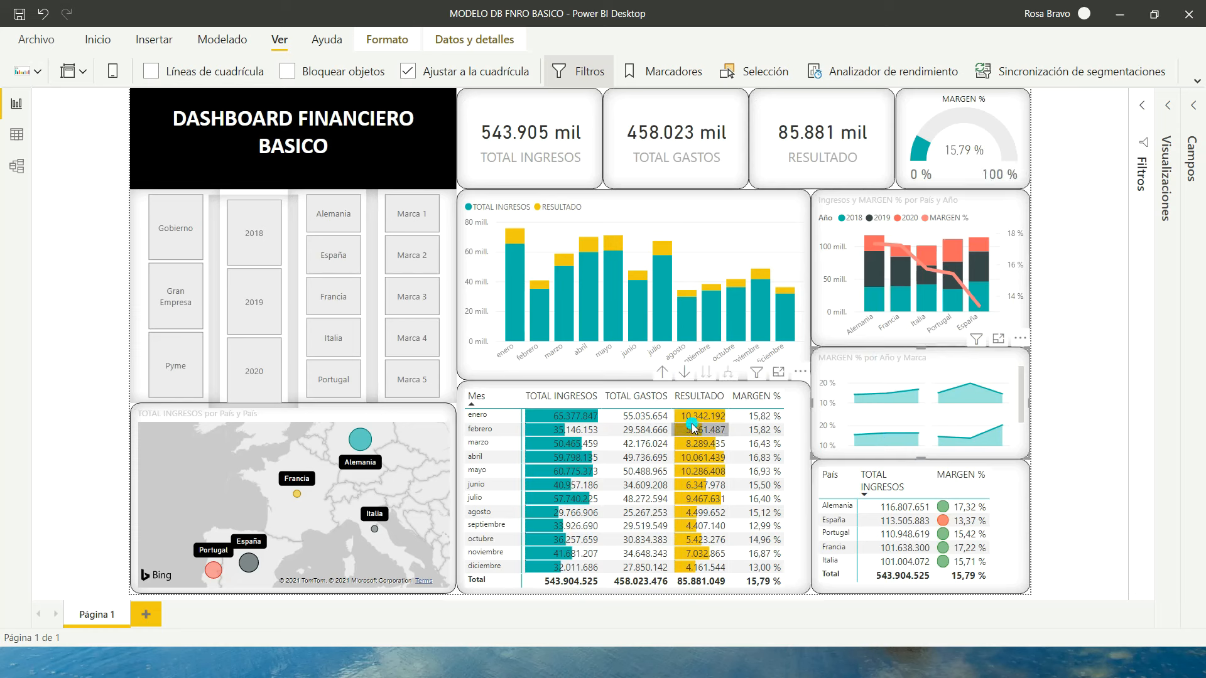
click(663, 372)
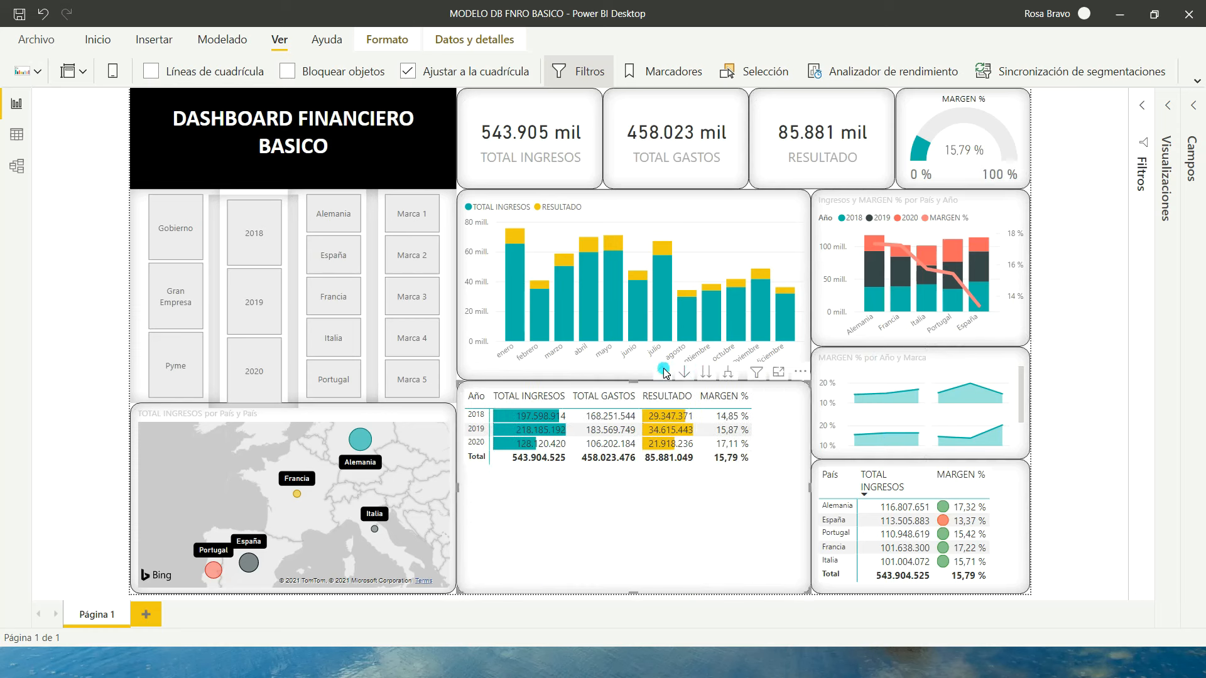
click(705, 373)
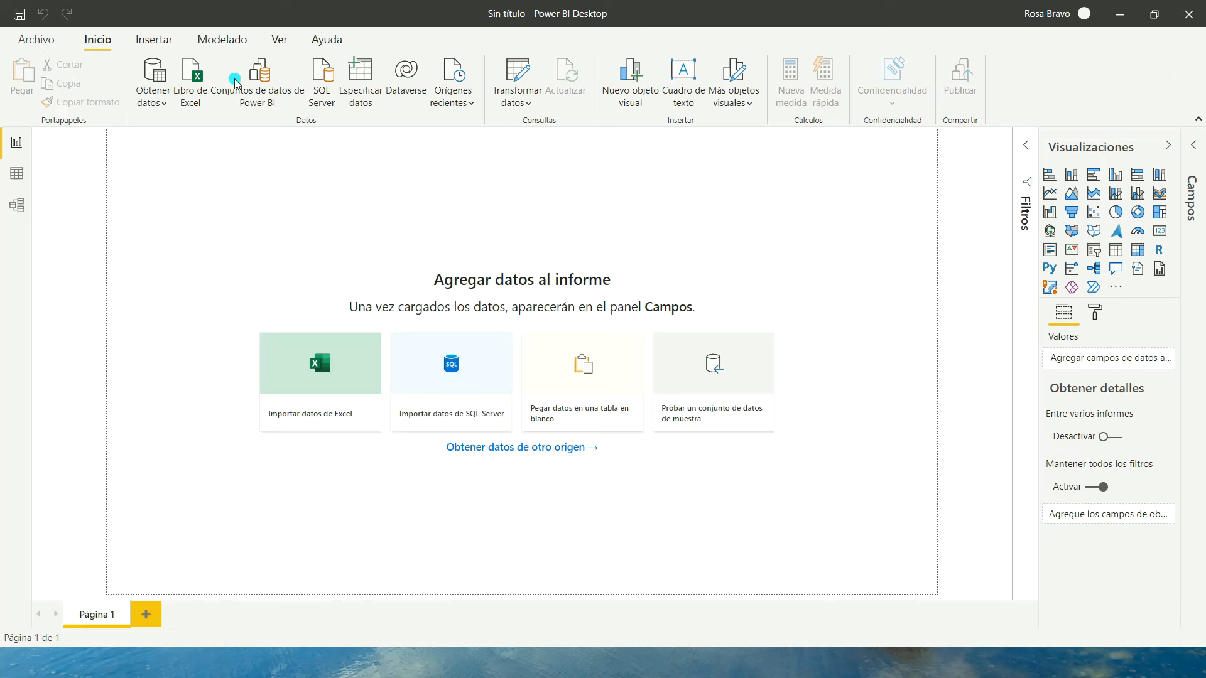
- In the blank report, connect to the Excel workbook DATOS PARTIDA DB FNRO.xlsx as the data source
click(168, 110)
click(179, 151)
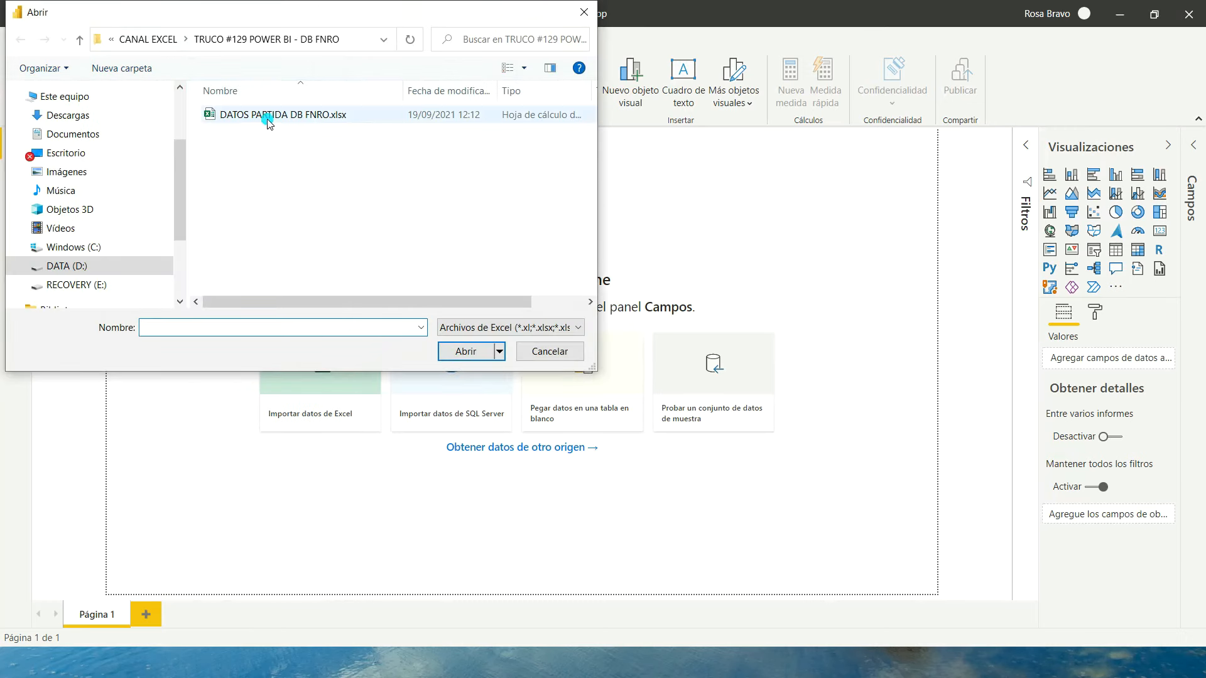
click(268, 120)
click(453, 352)
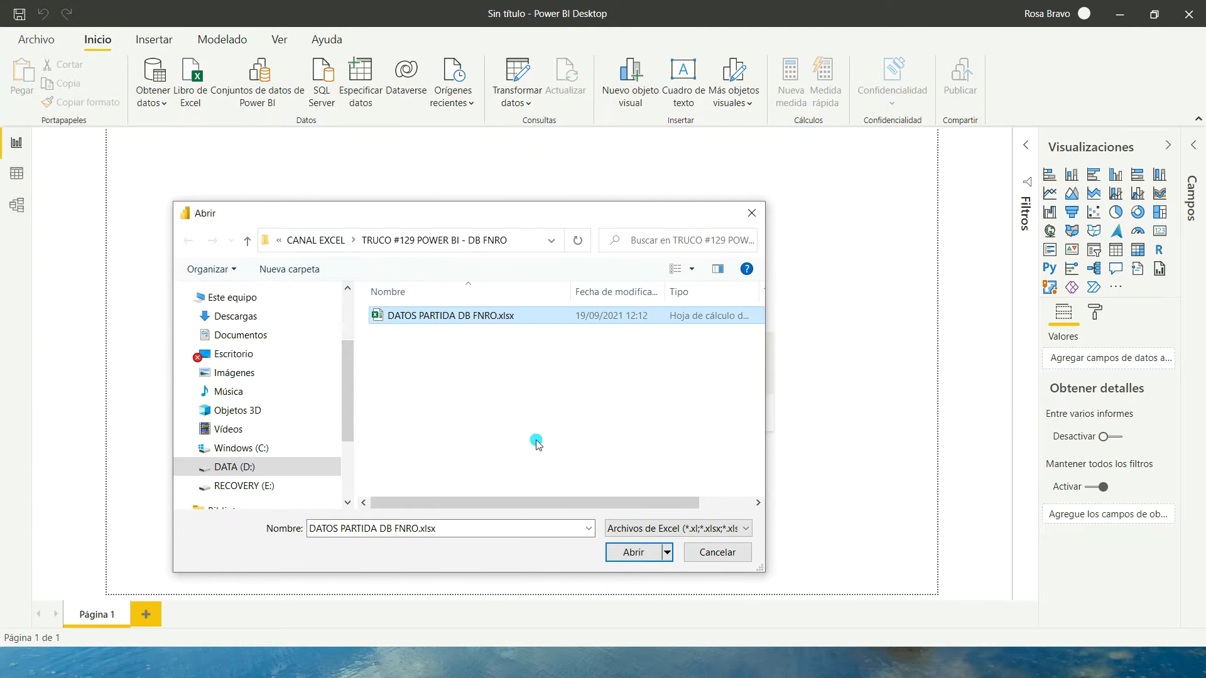
click(628, 552)
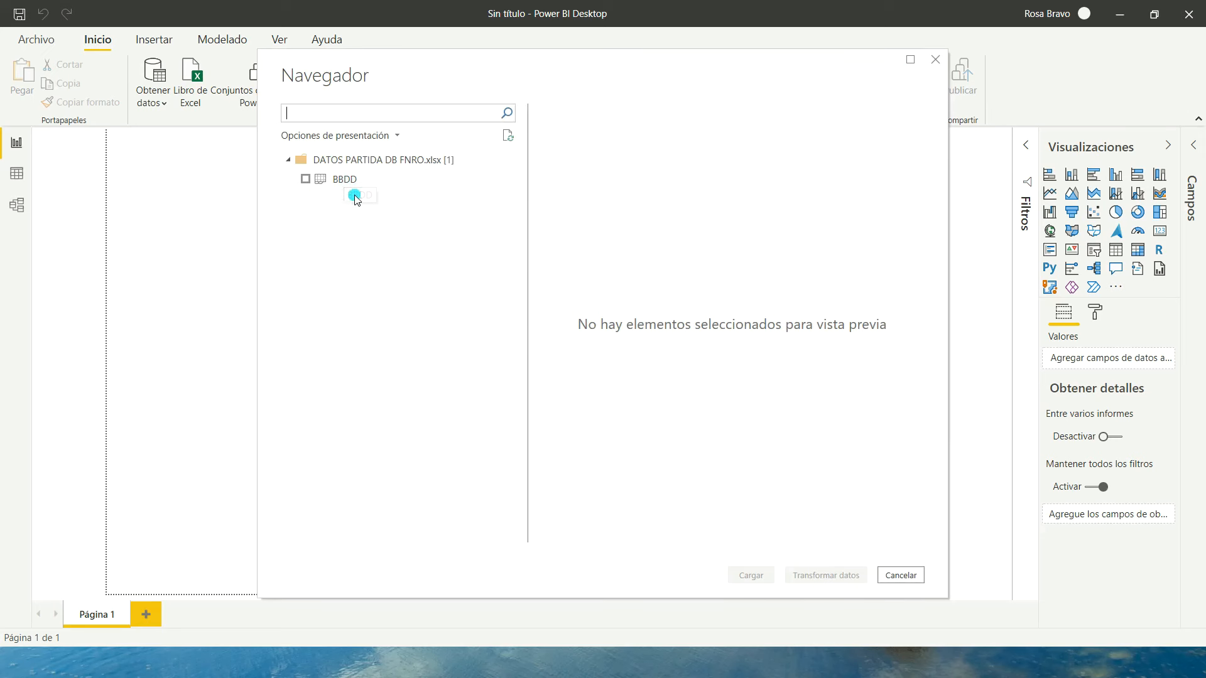
- Preview the BBDD table of the workbook and load it into the report
click(305, 180)
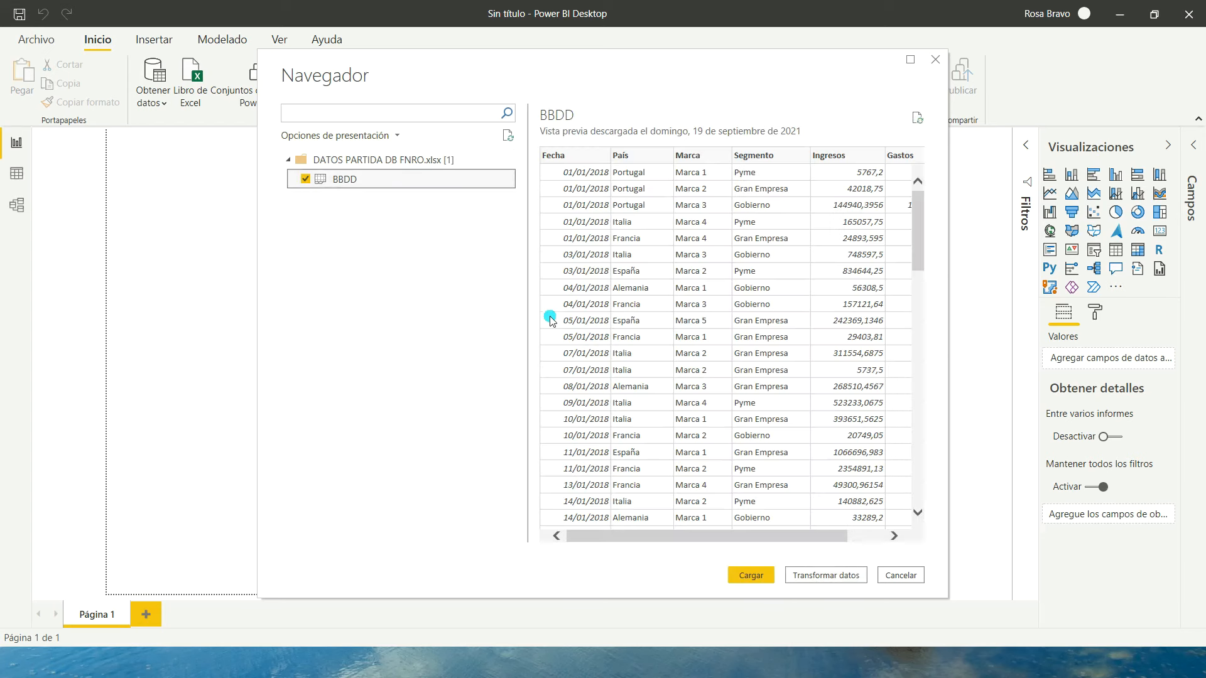
drag(607, 540, 659, 548)
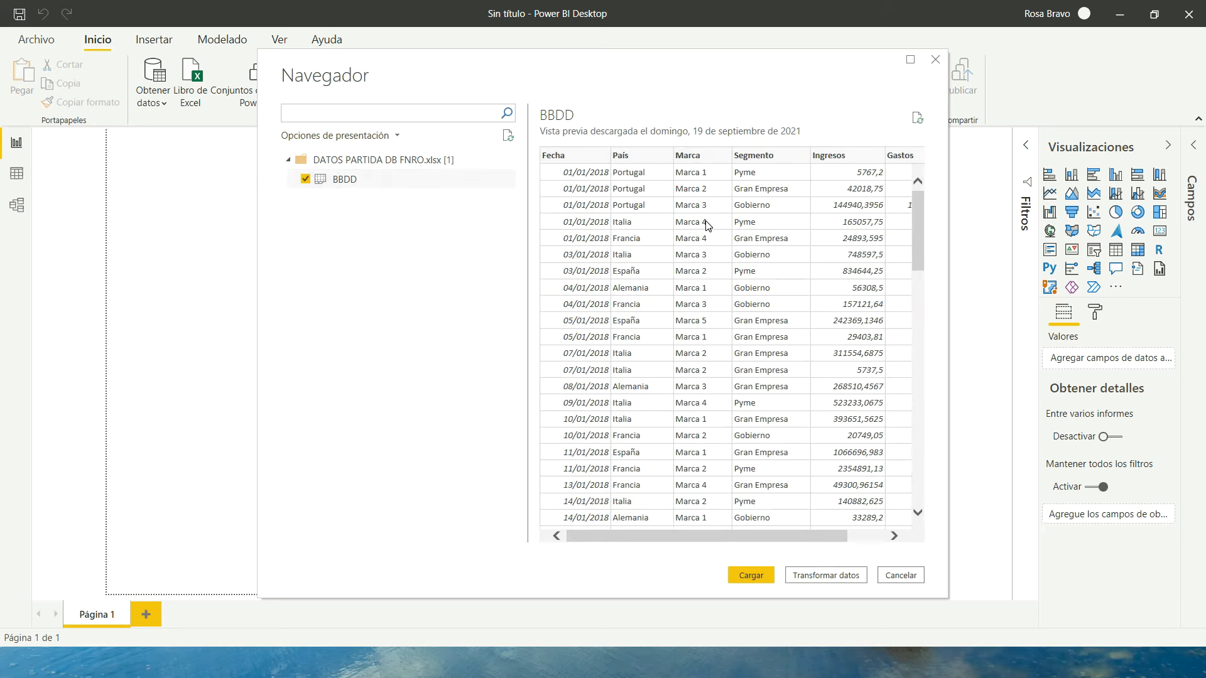
click(751, 575)
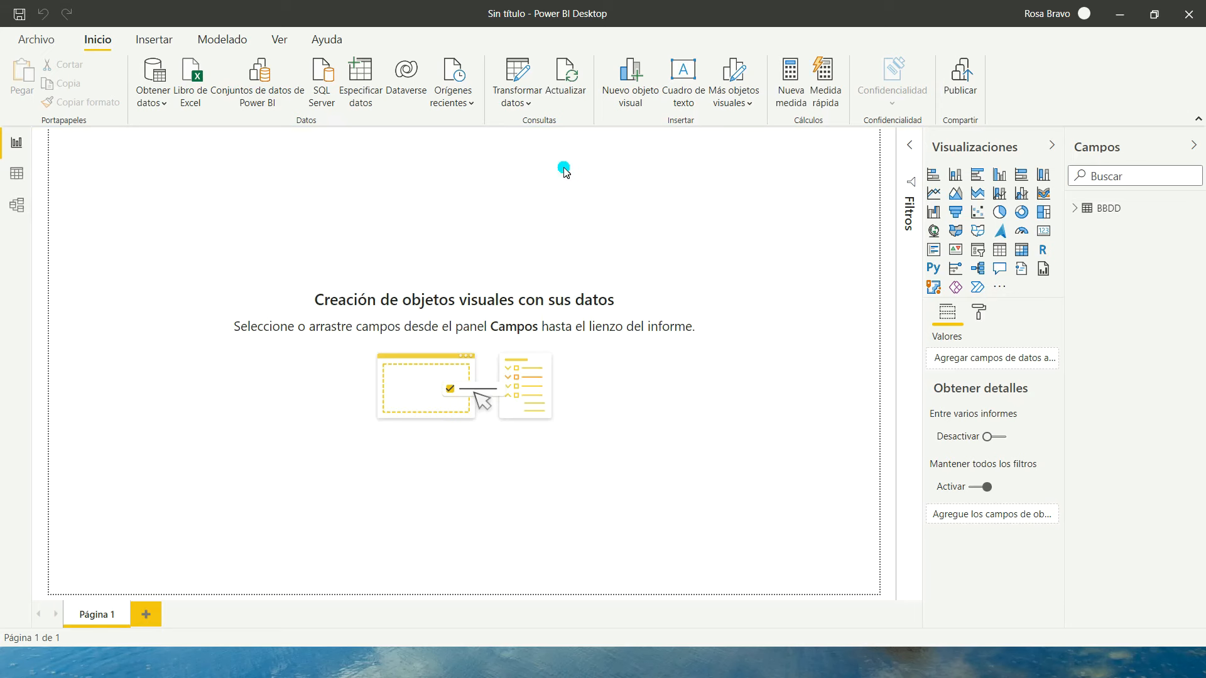
- Show the BBDD table's data and set the Fecha column's format to 14/03/2001 (dd/mm/yyyy)
click(1076, 211)
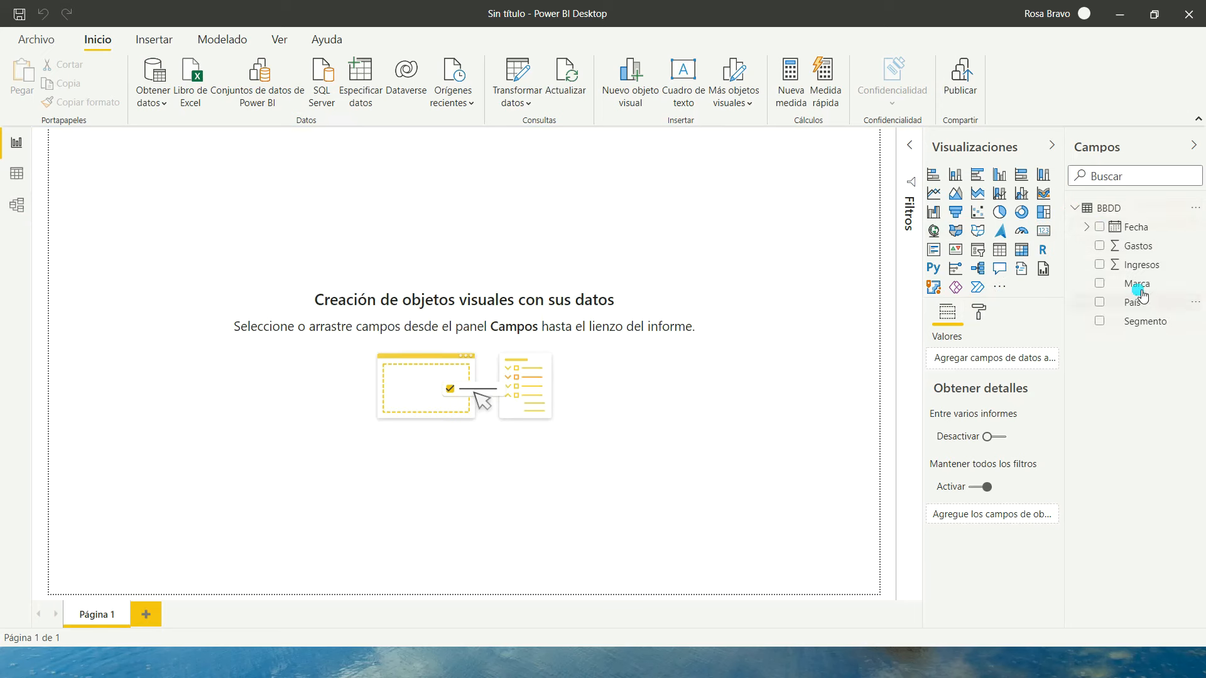
click(17, 174)
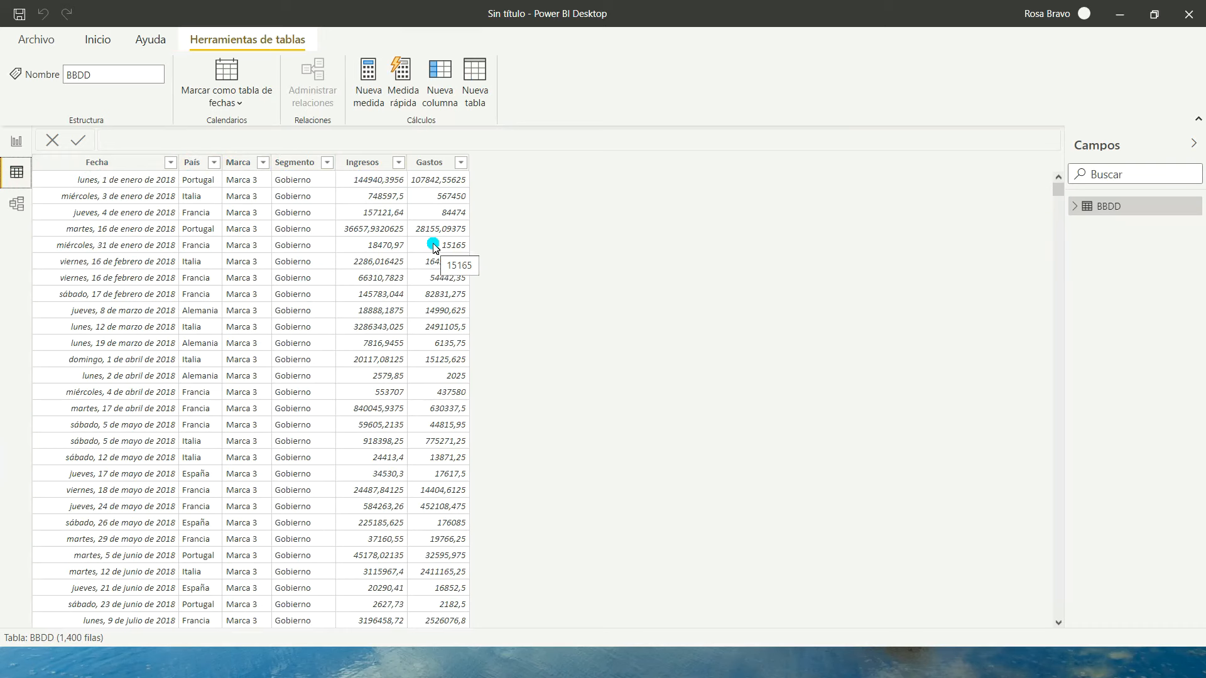
click(104, 164)
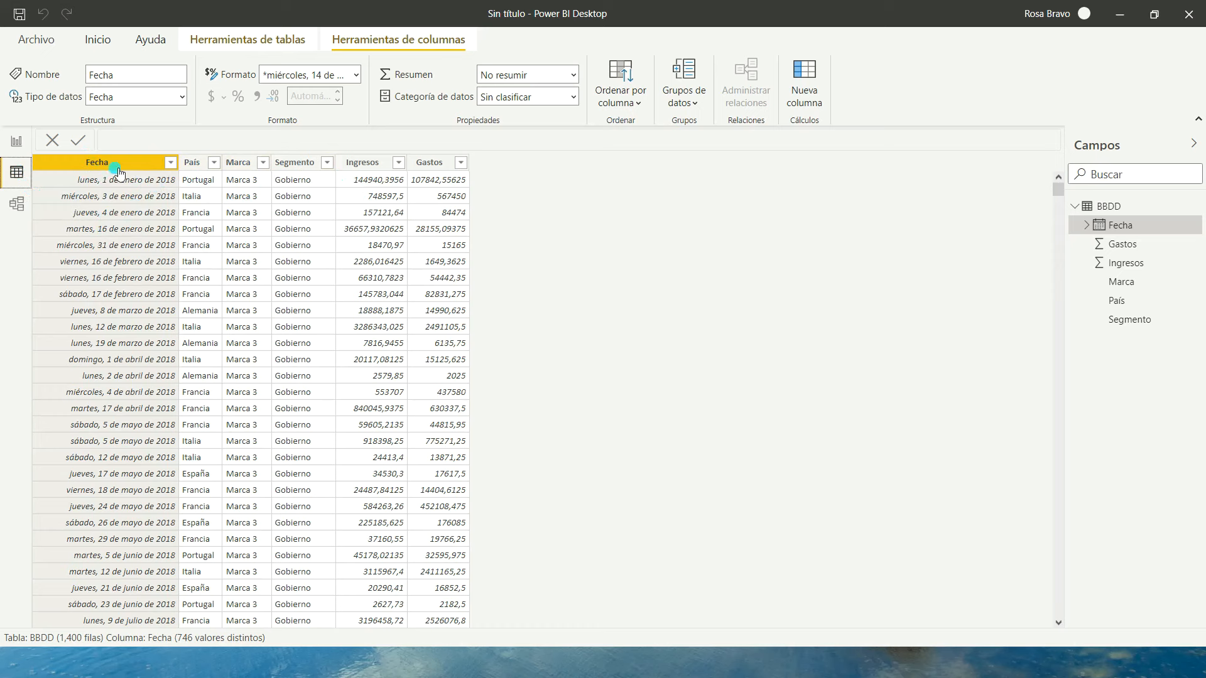
click(350, 75)
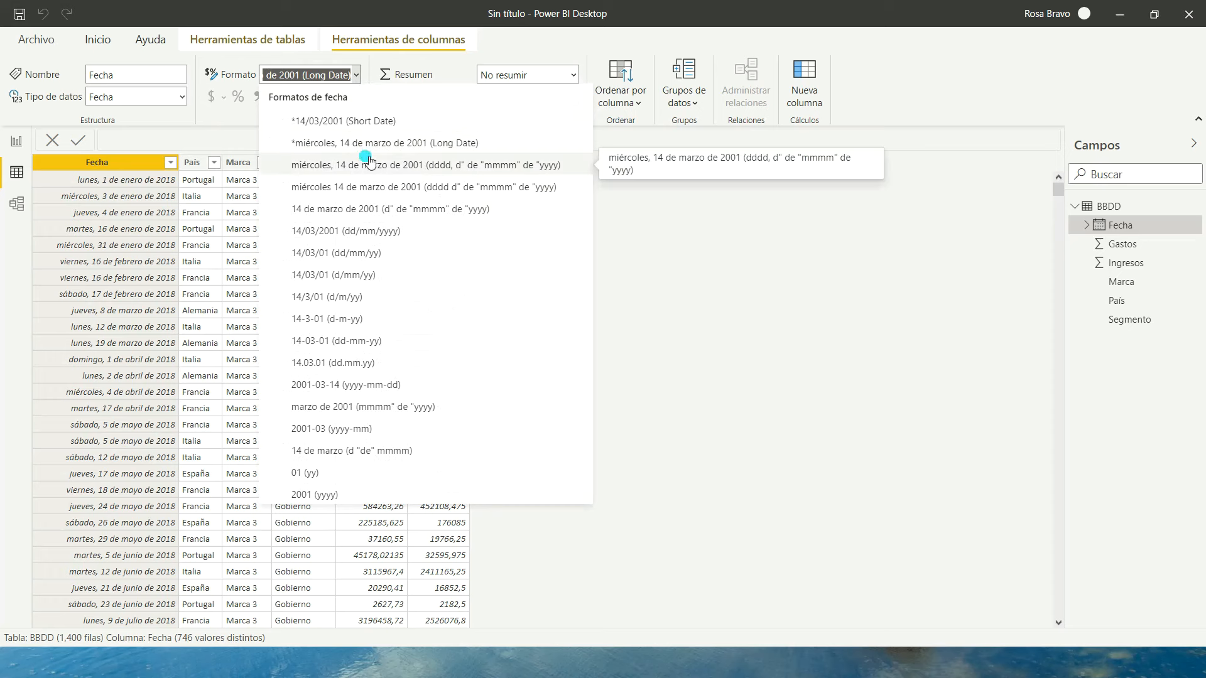
click(360, 230)
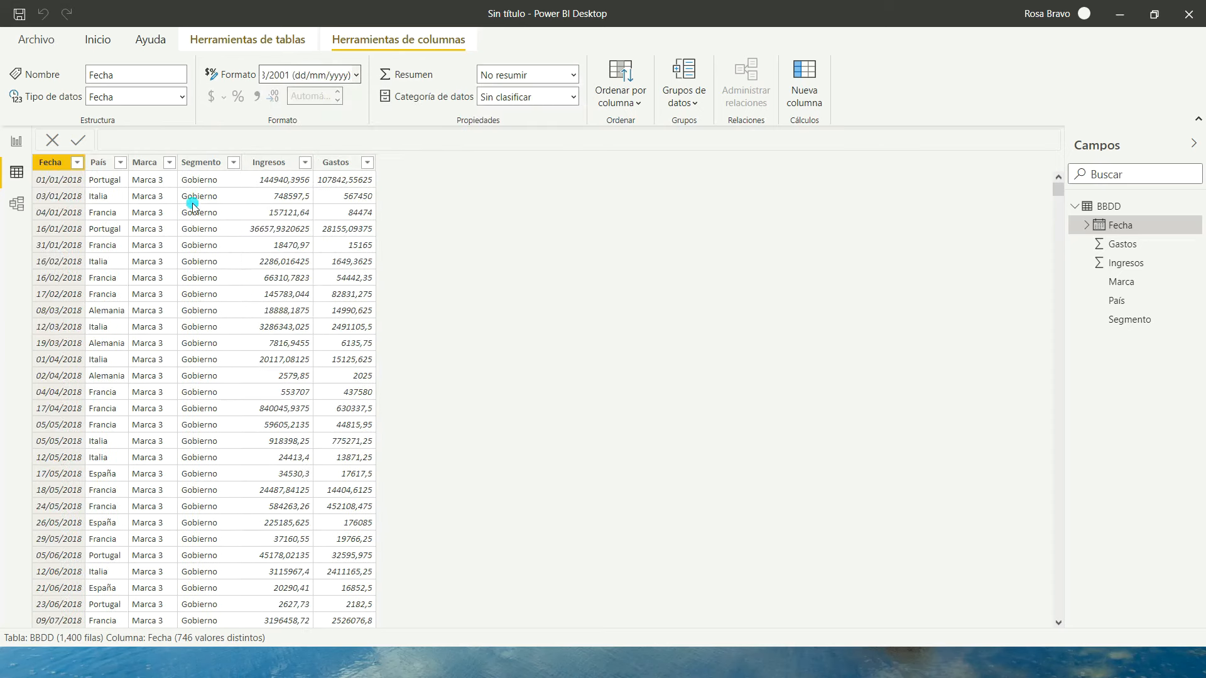
- Check the data type and format of the País, Marca and Segmento columns
click(110, 167)
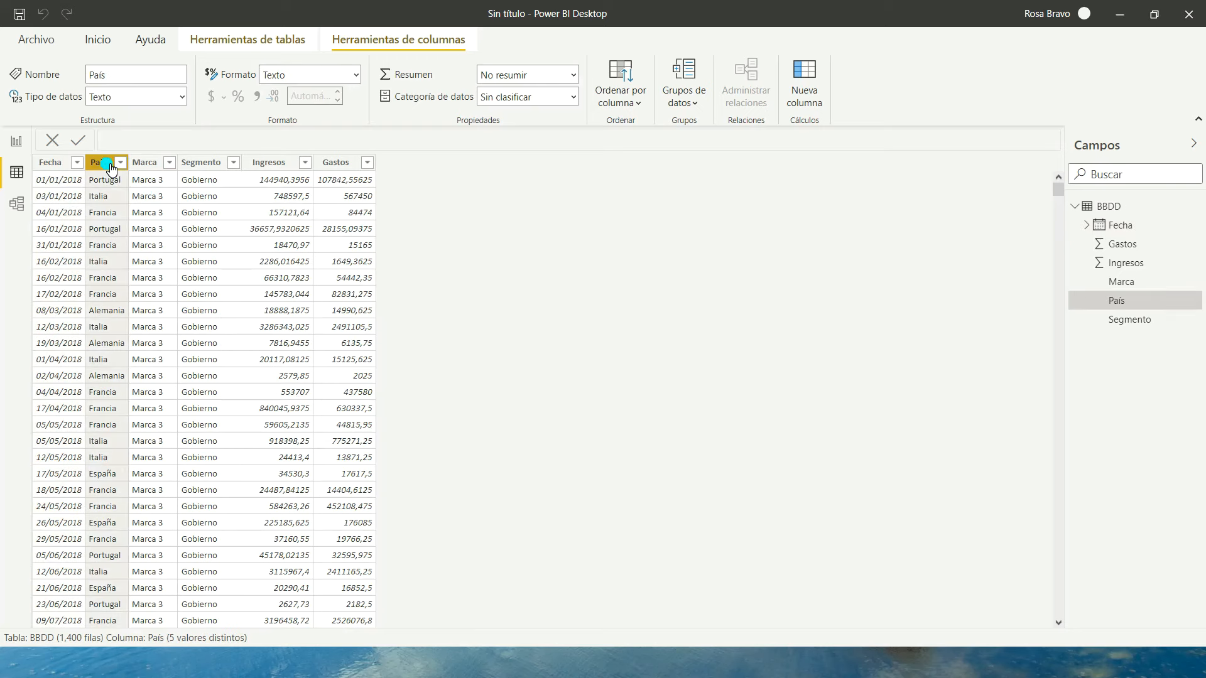
click(143, 167)
click(220, 169)
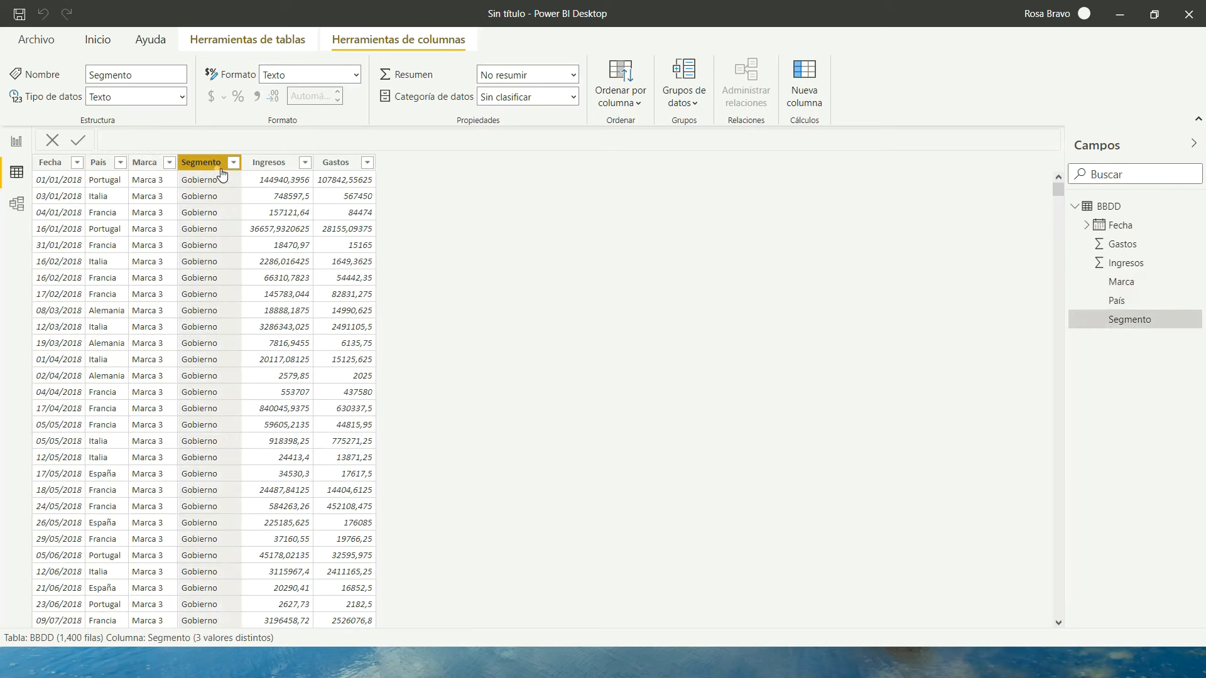
- Apply the thousands separator to the Ingresos and Gastos columns and set Gastos to 1 decimal place
click(266, 165)
click(254, 96)
click(340, 165)
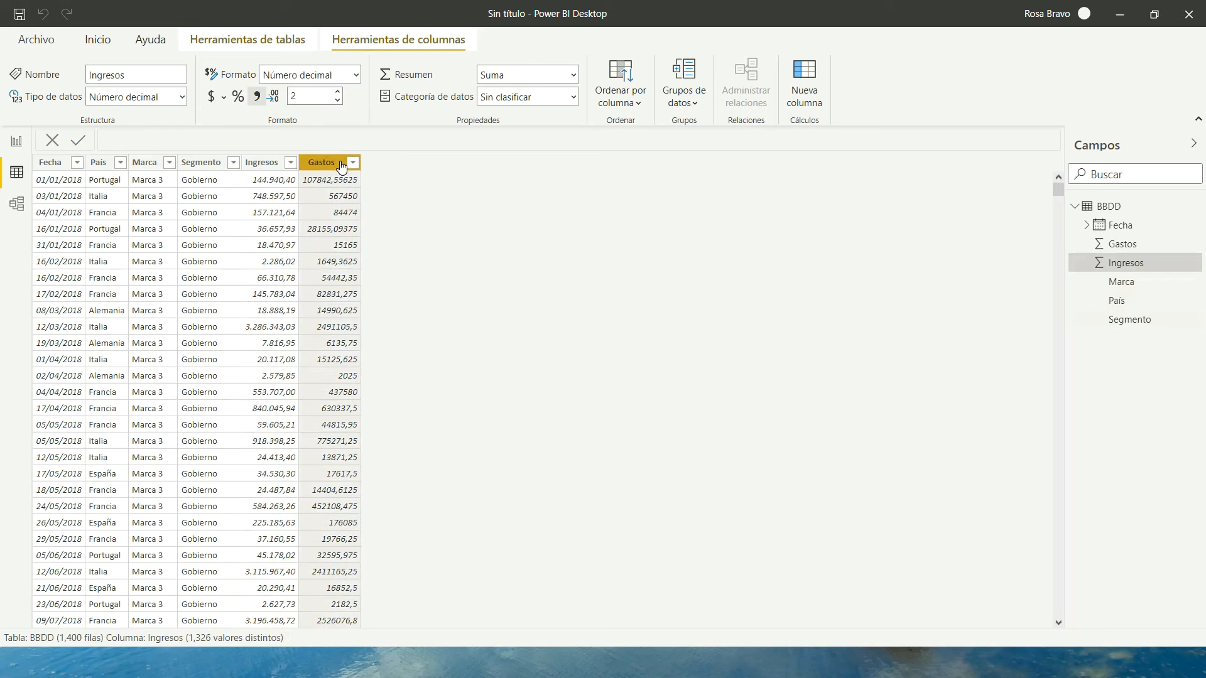
click(258, 98)
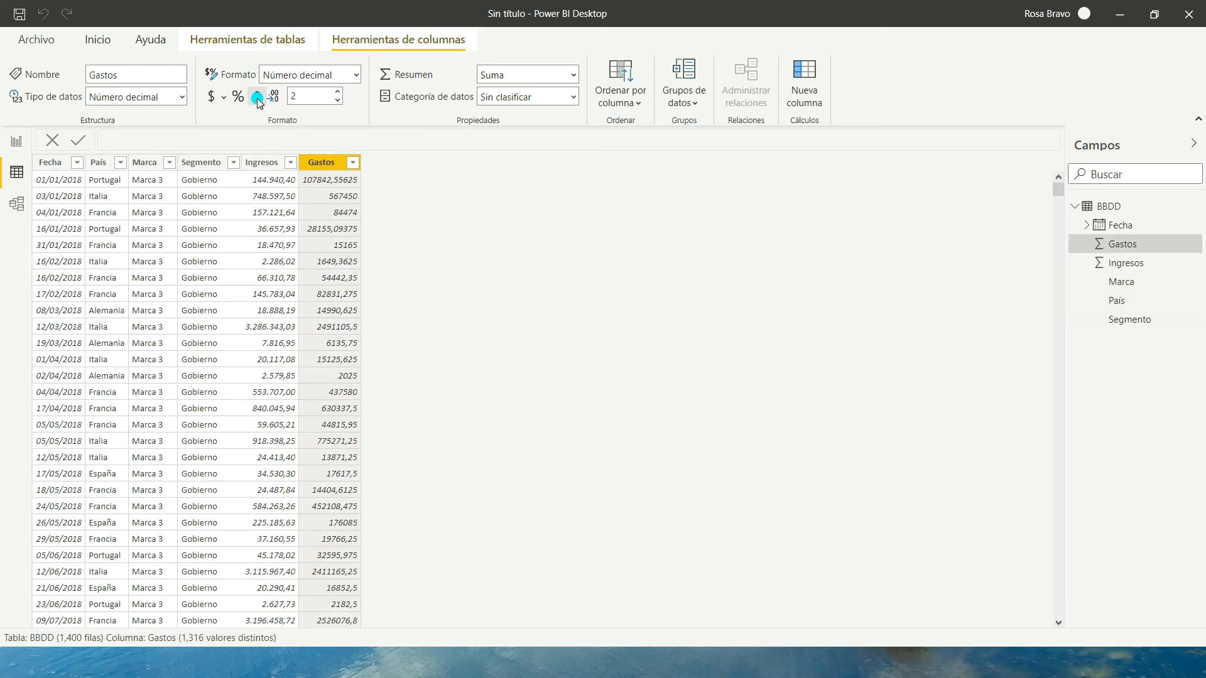
click(338, 100)
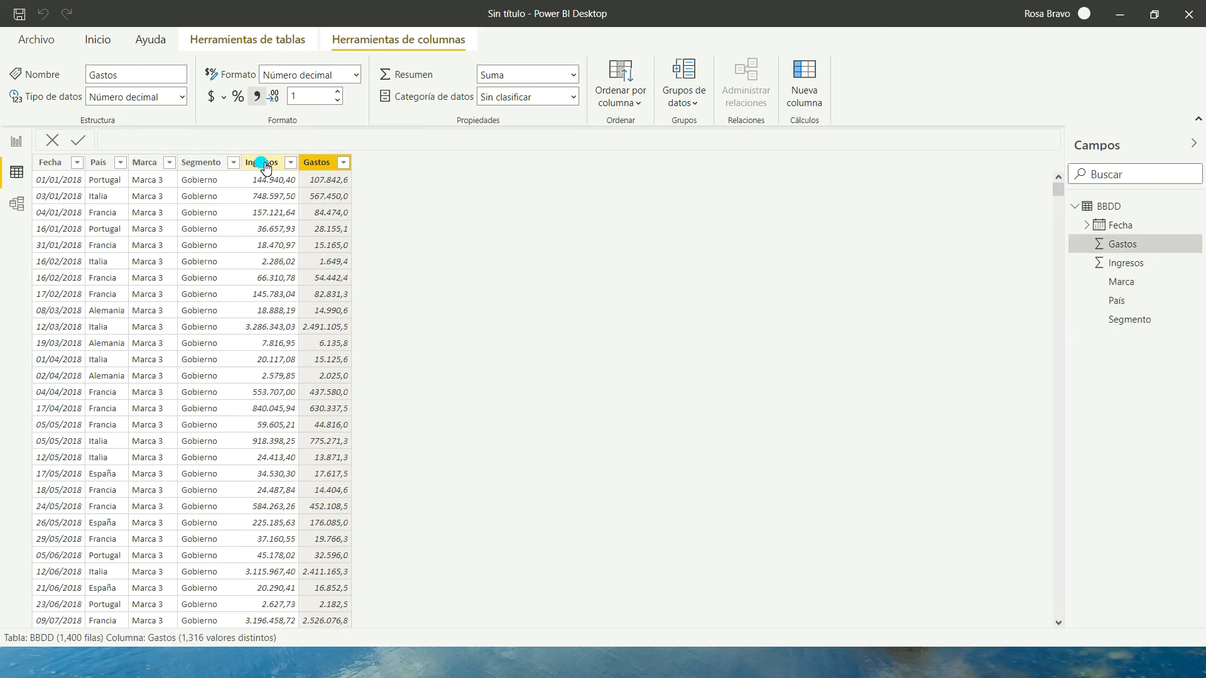
- Set the Ingresos column to 0 decimal places
click(261, 163)
click(337, 101)
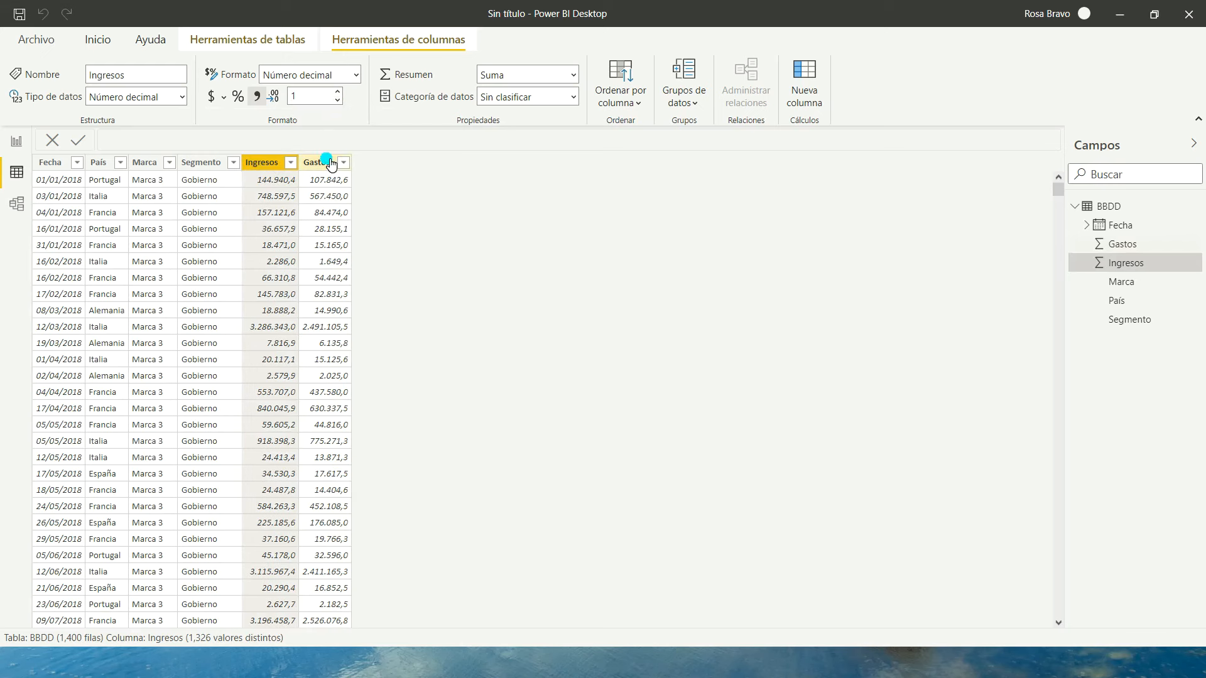
click(337, 100)
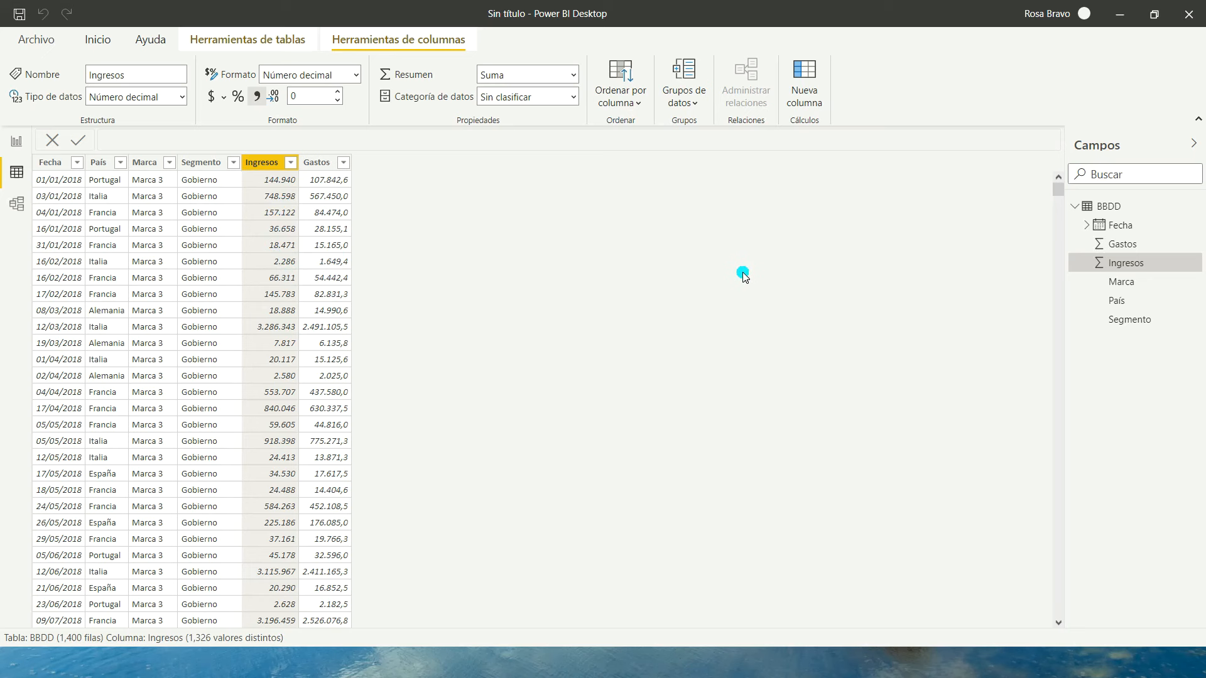
- Create the measure TOTAL INGRESOS = SUM(BBDD[Ingresos]) and format it with 0 decimal places
click(248, 40)
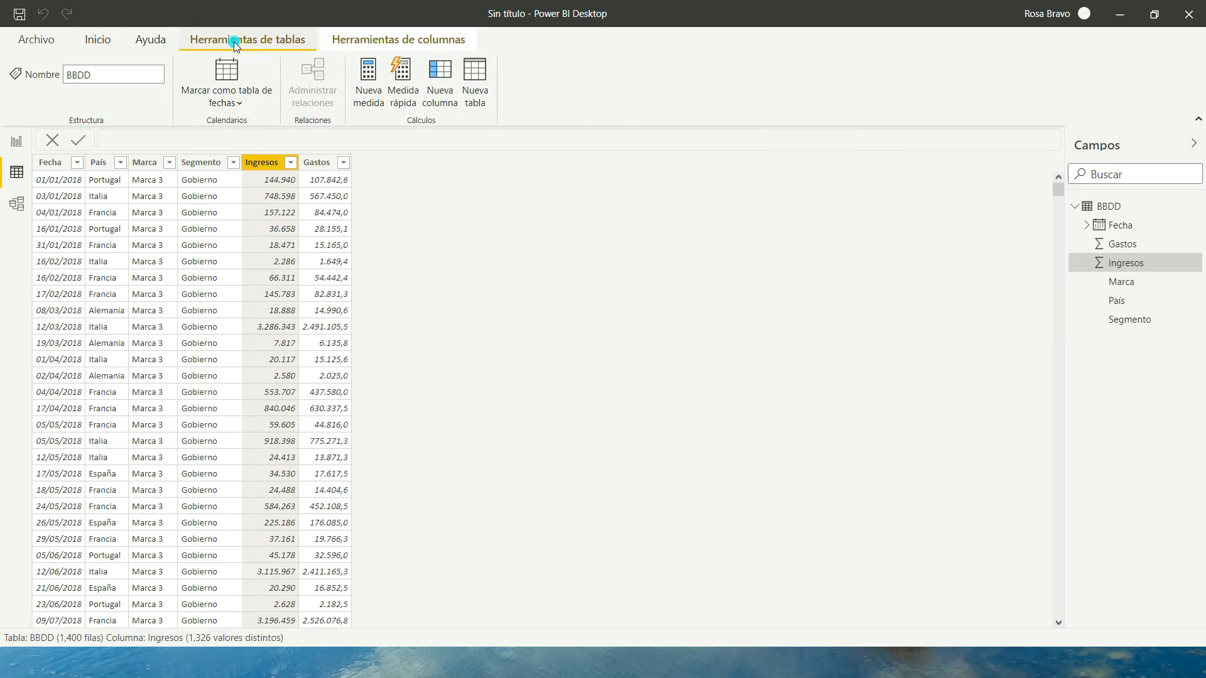
click(364, 101)
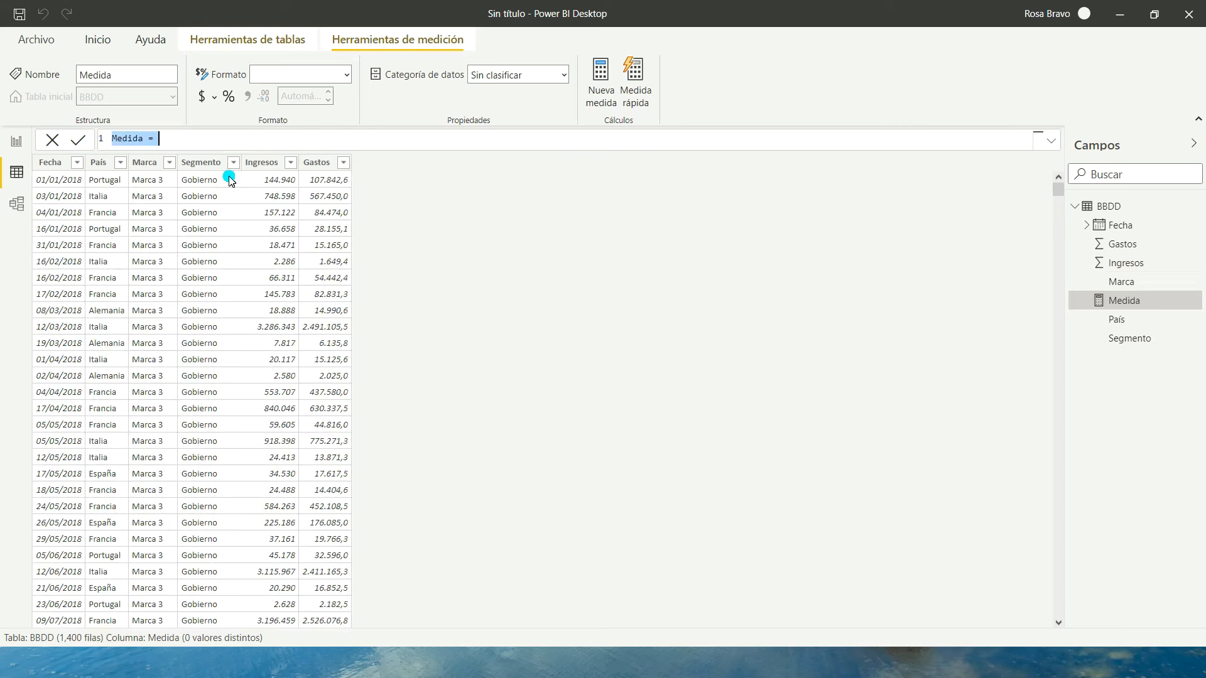
key(BackSpace)
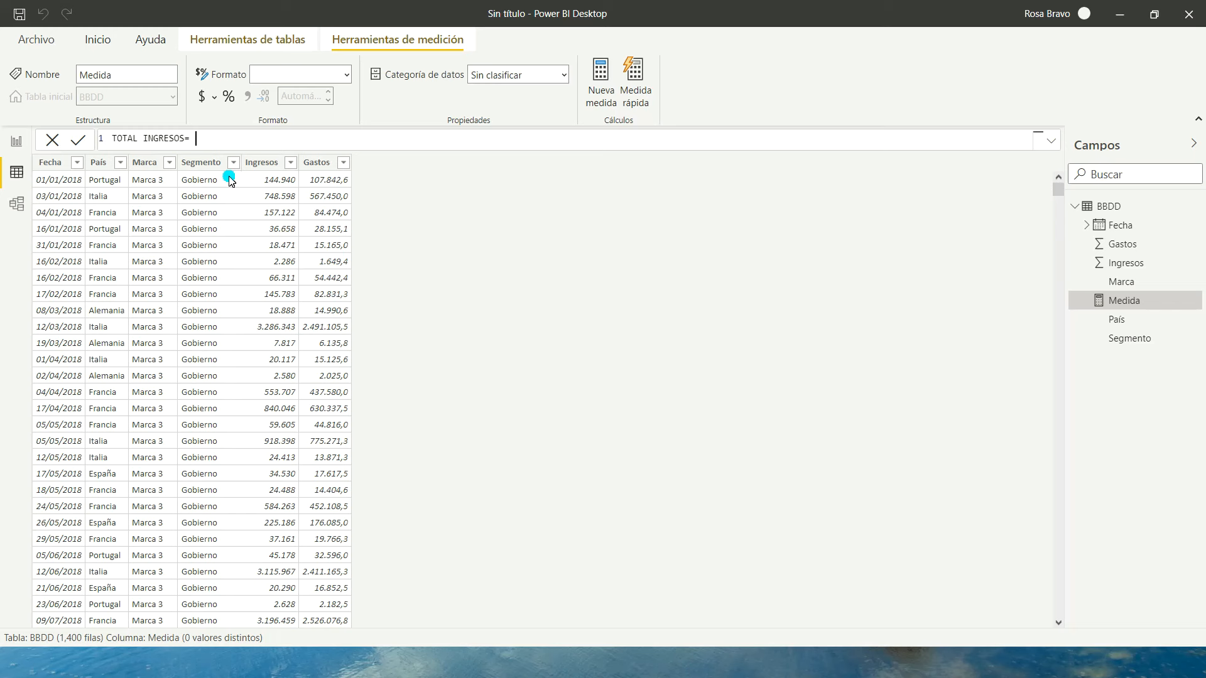
text(UM)
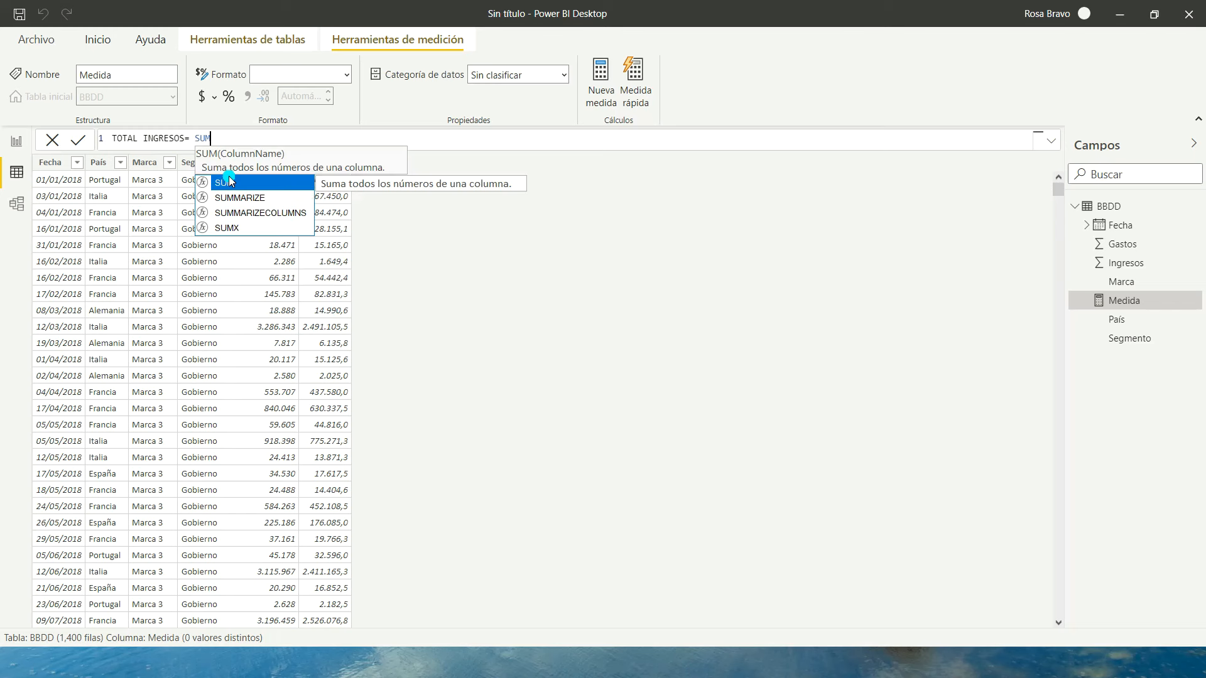
click(230, 181)
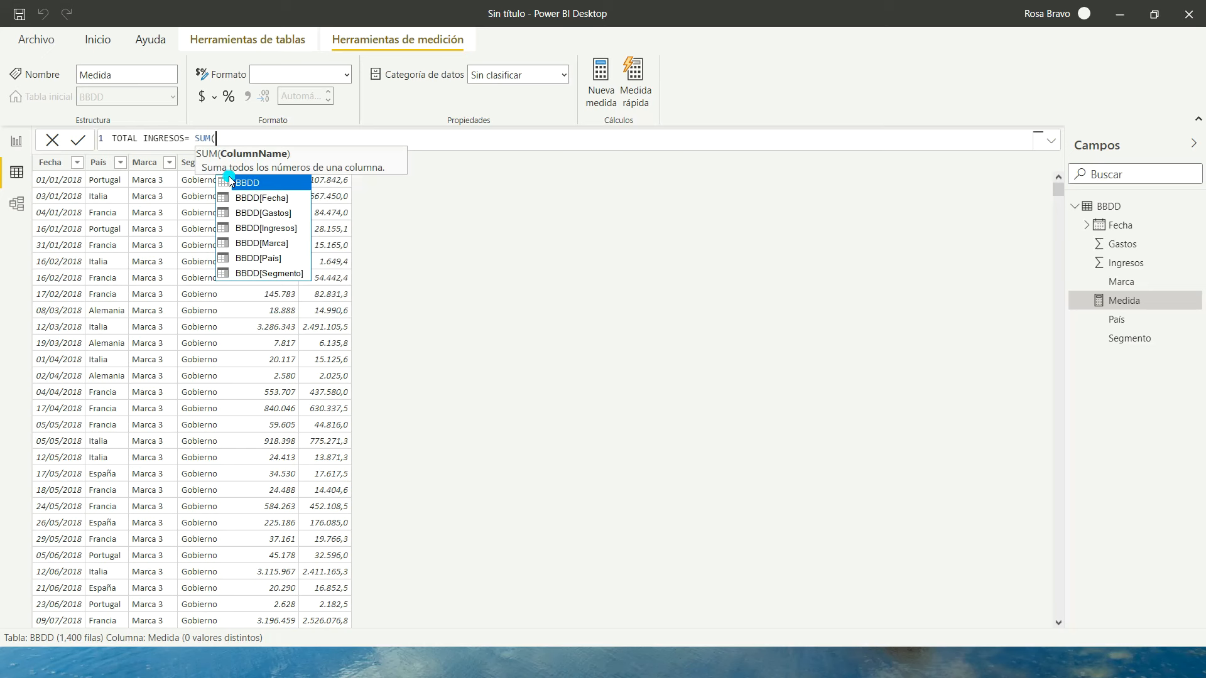
click(267, 229)
double_click(267, 228)
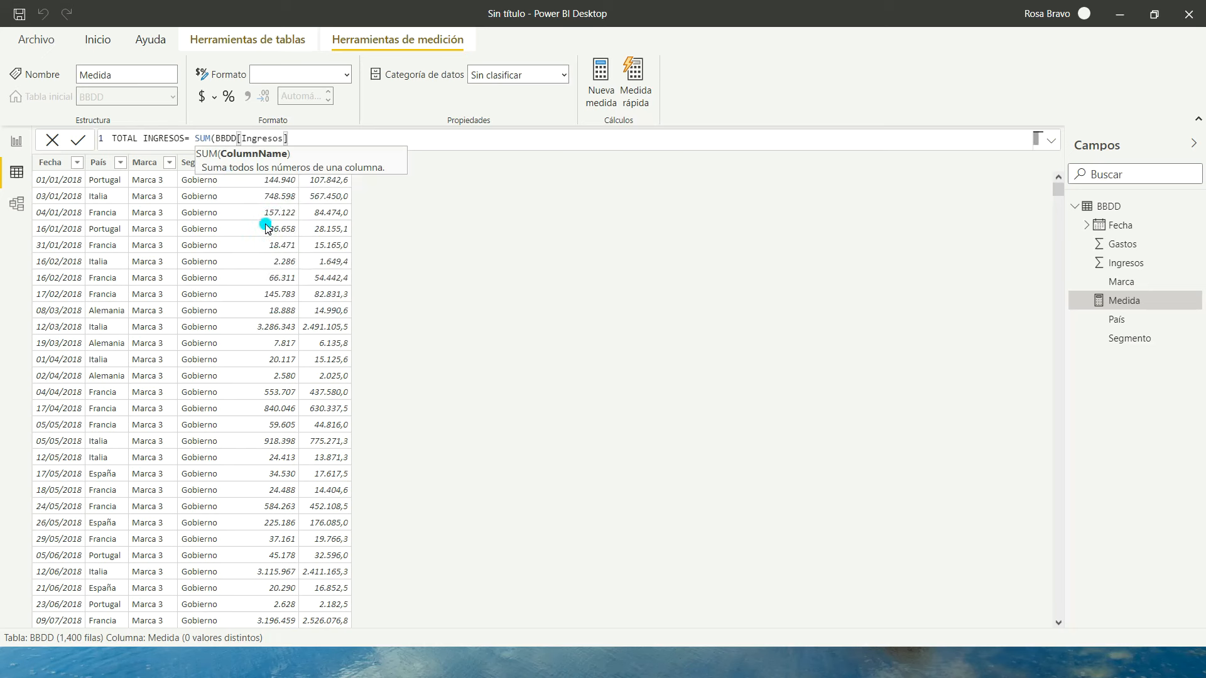
text())
key(Return)
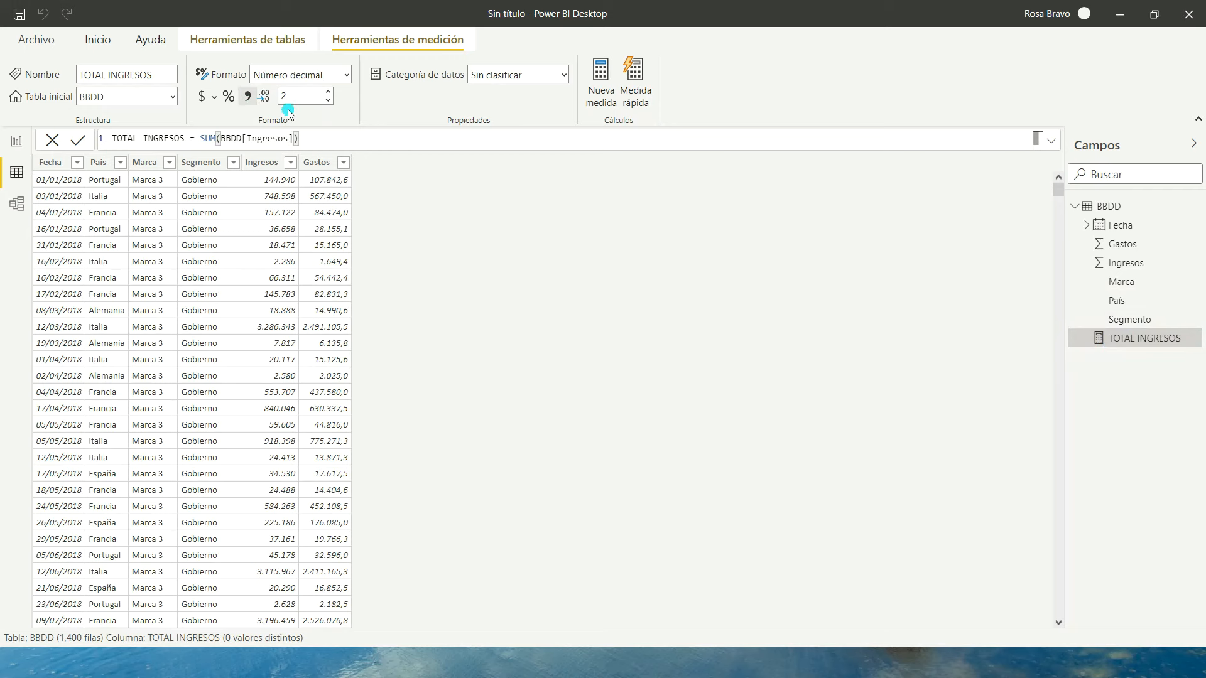
click(326, 100)
click(327, 100)
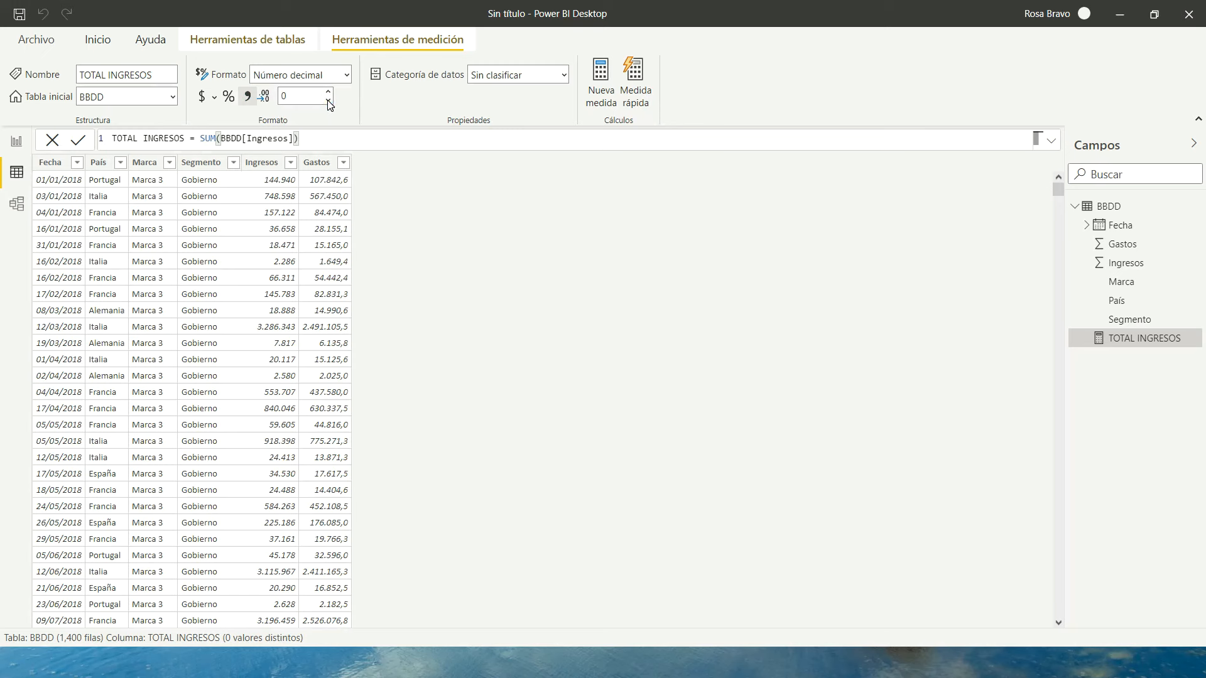
- Create the measure TOTAL GASTOS = SUM(BBDD[Gastos]) in the BBDD table
click(601, 97)
text(T)
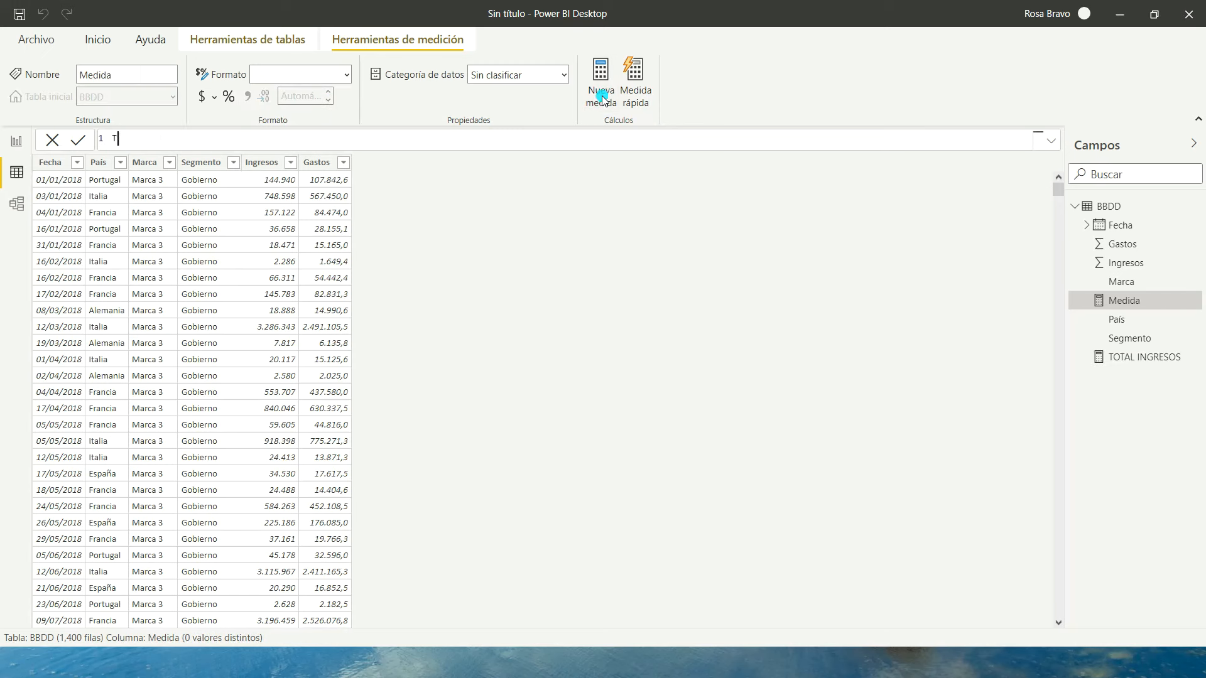
text(OTAL GASTOS=SUM()
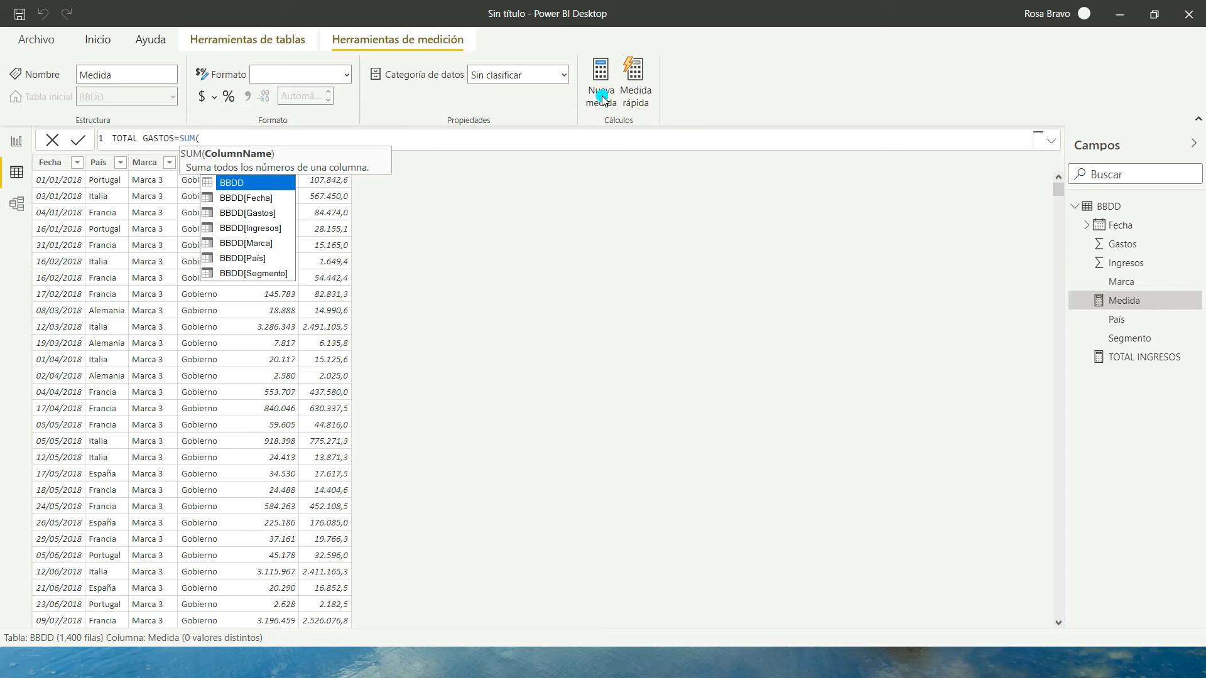
click(253, 213)
text())
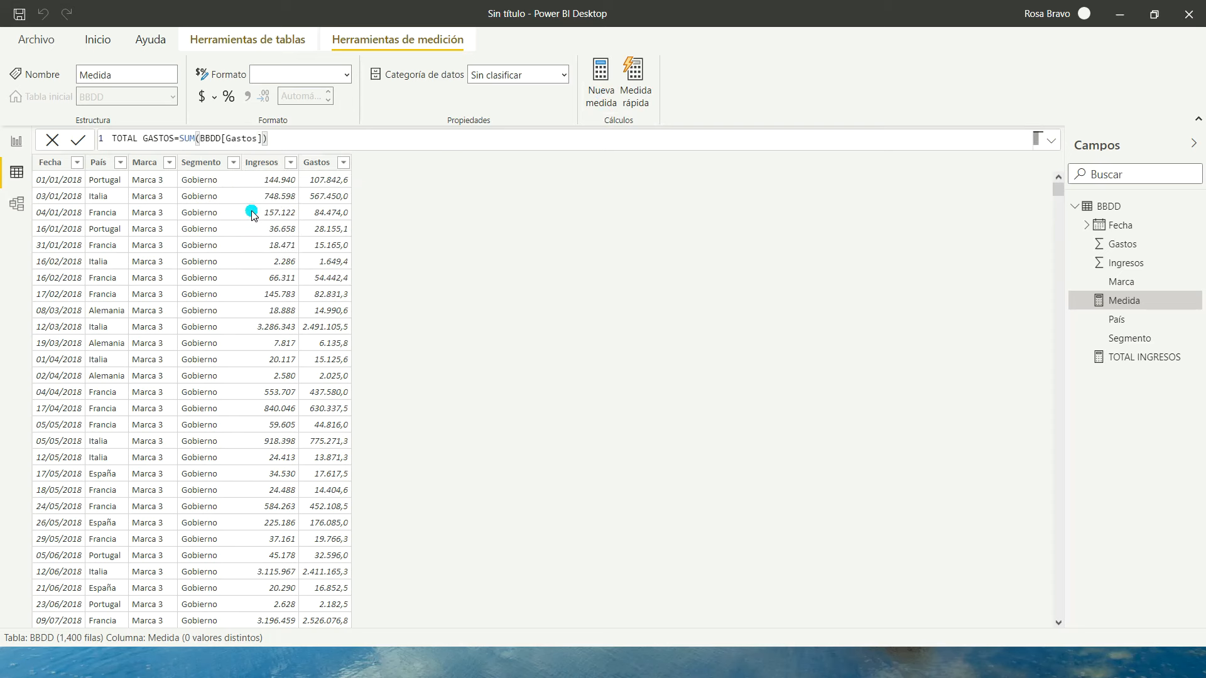
key(Return)
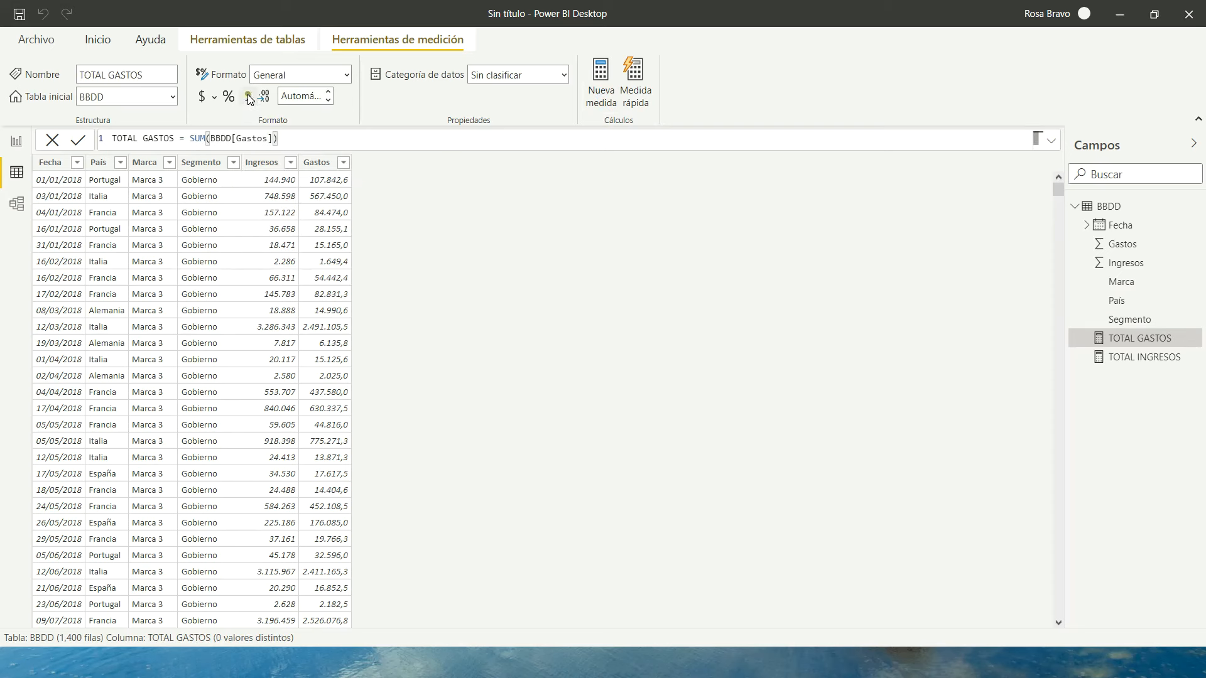
- Format the TOTAL GASTOS measure with the thousands separator and adjust its number of decimal places
click(247, 95)
click(327, 100)
click(327, 99)
- Create the measure TOTAL RDO = 'BBDD'[TOTAL INGRESOS]-'BBDD'[TOTAL GASTOS] and format it with the thousands separator and 0 decimal places
click(592, 95)
text(TOTAL RDO=)
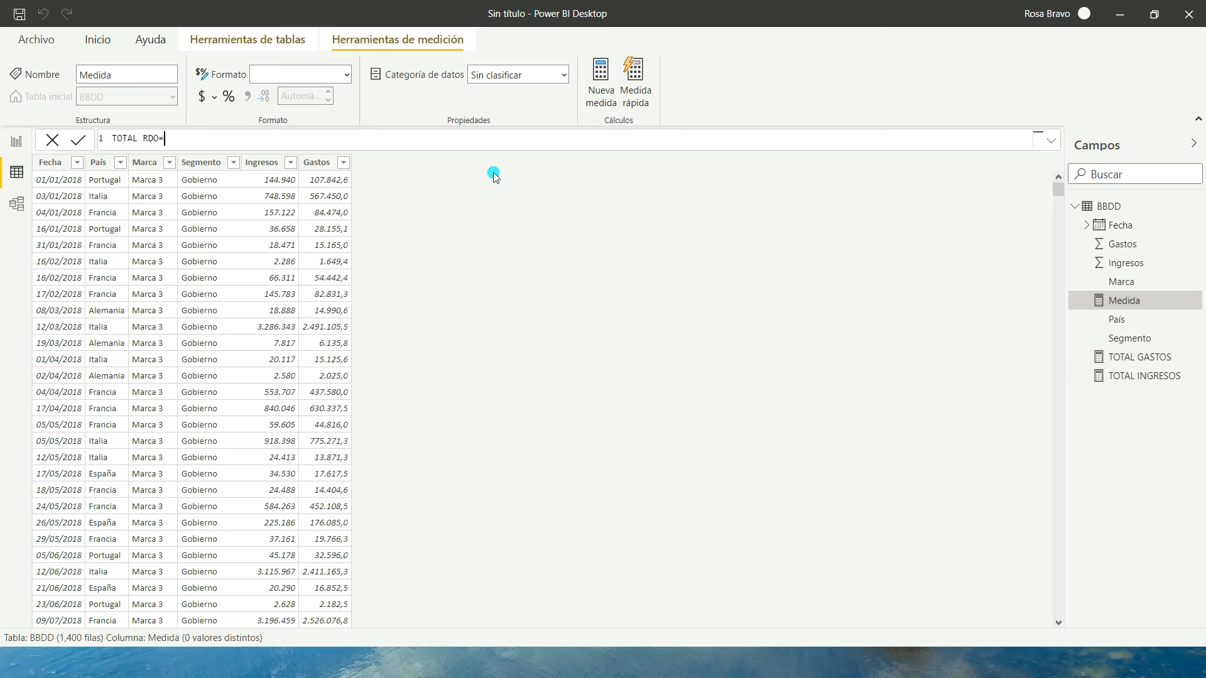
text(')
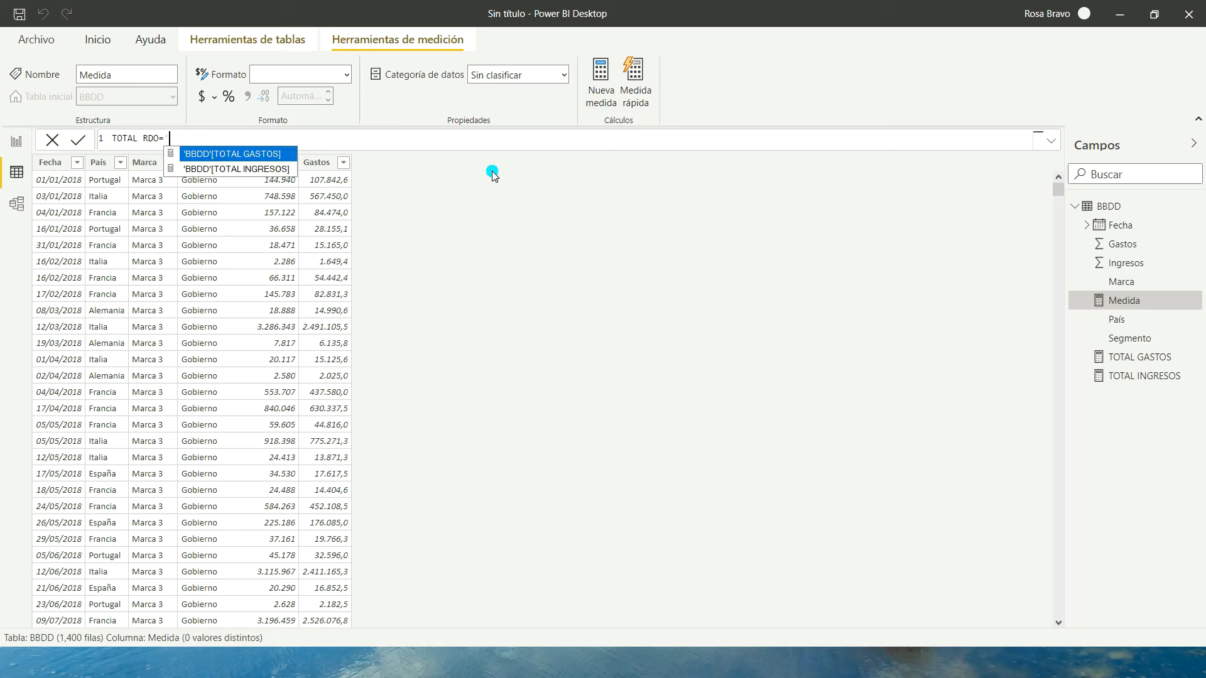
key(Down)
key(Tab)
text(-)
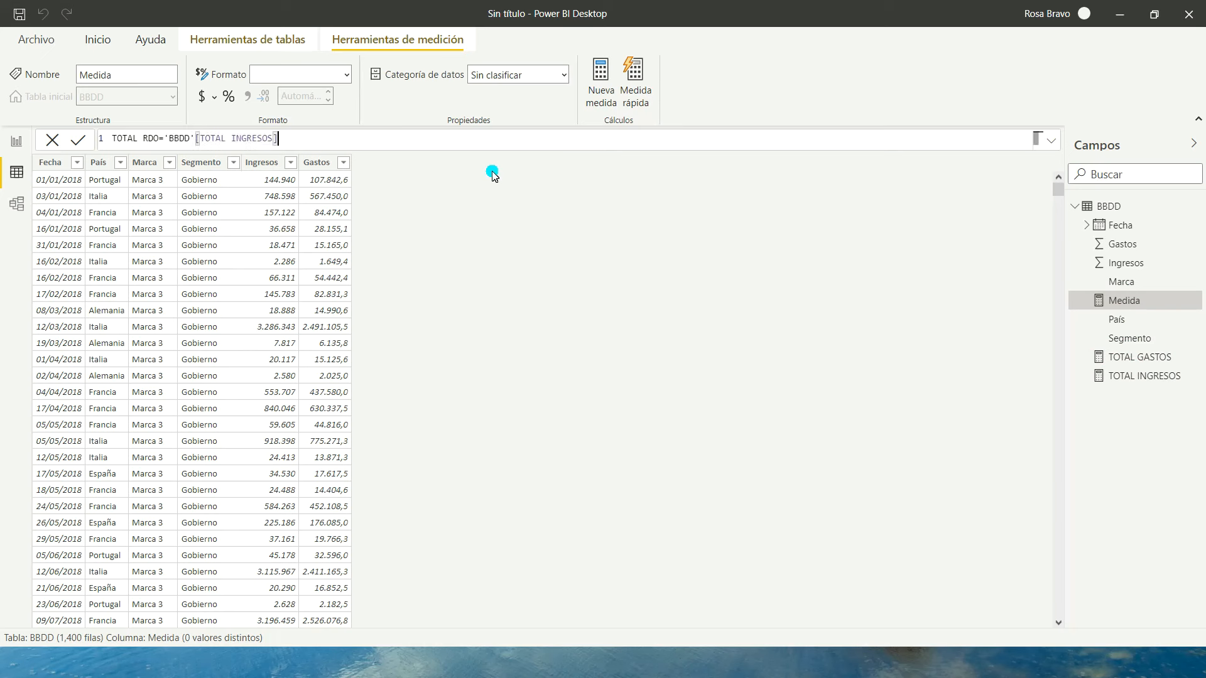
text(')
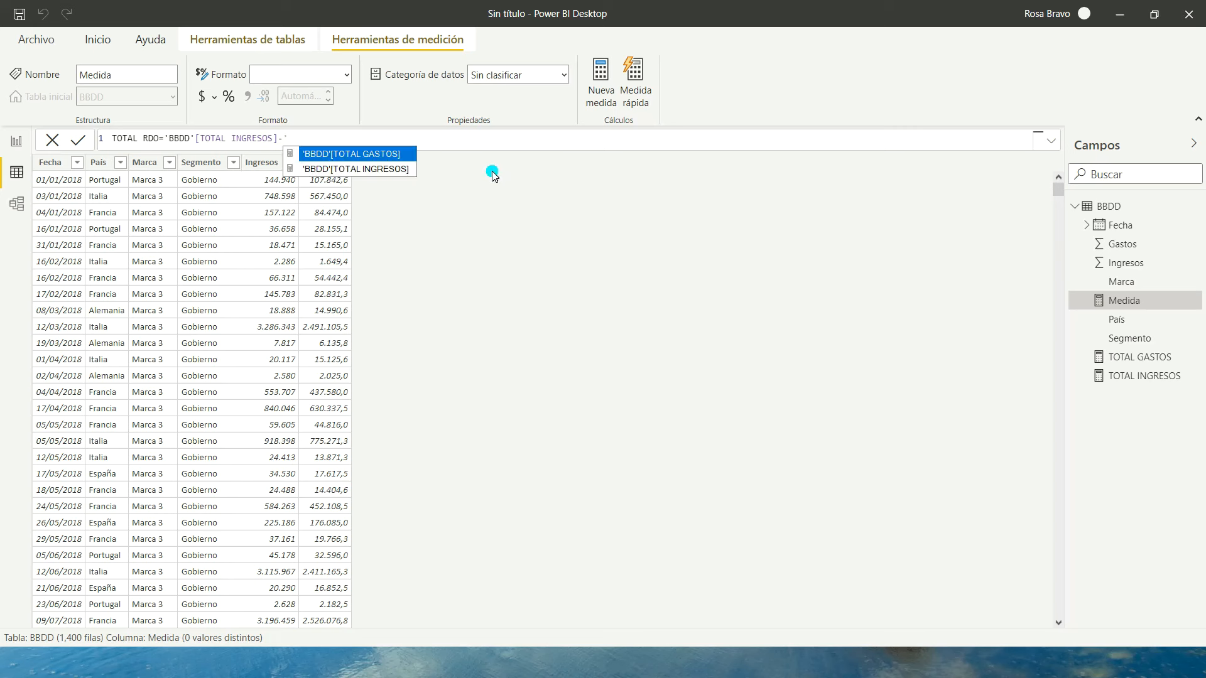
click(379, 157)
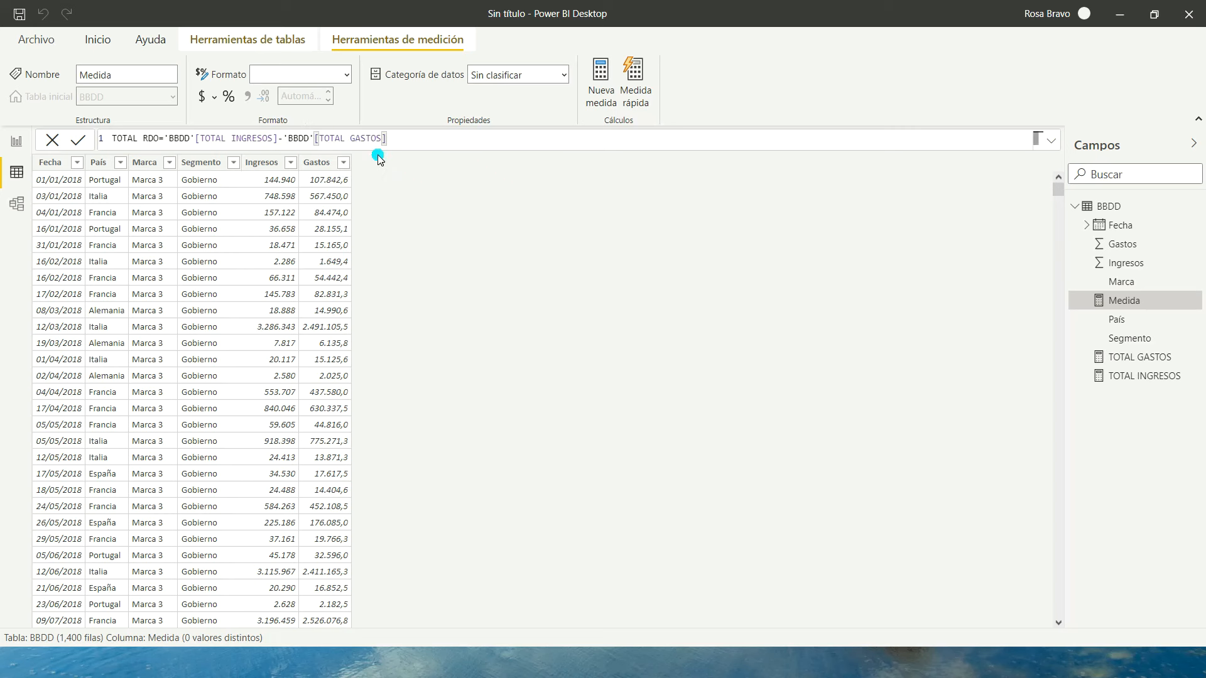
key(Return)
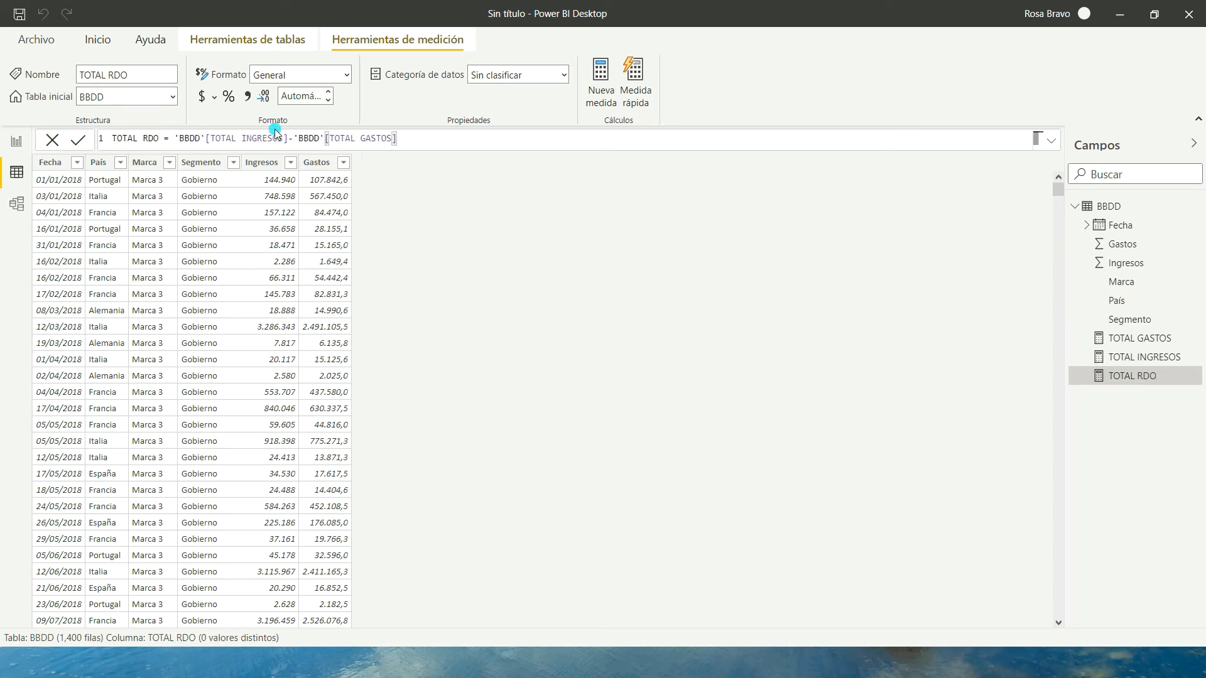
click(250, 96)
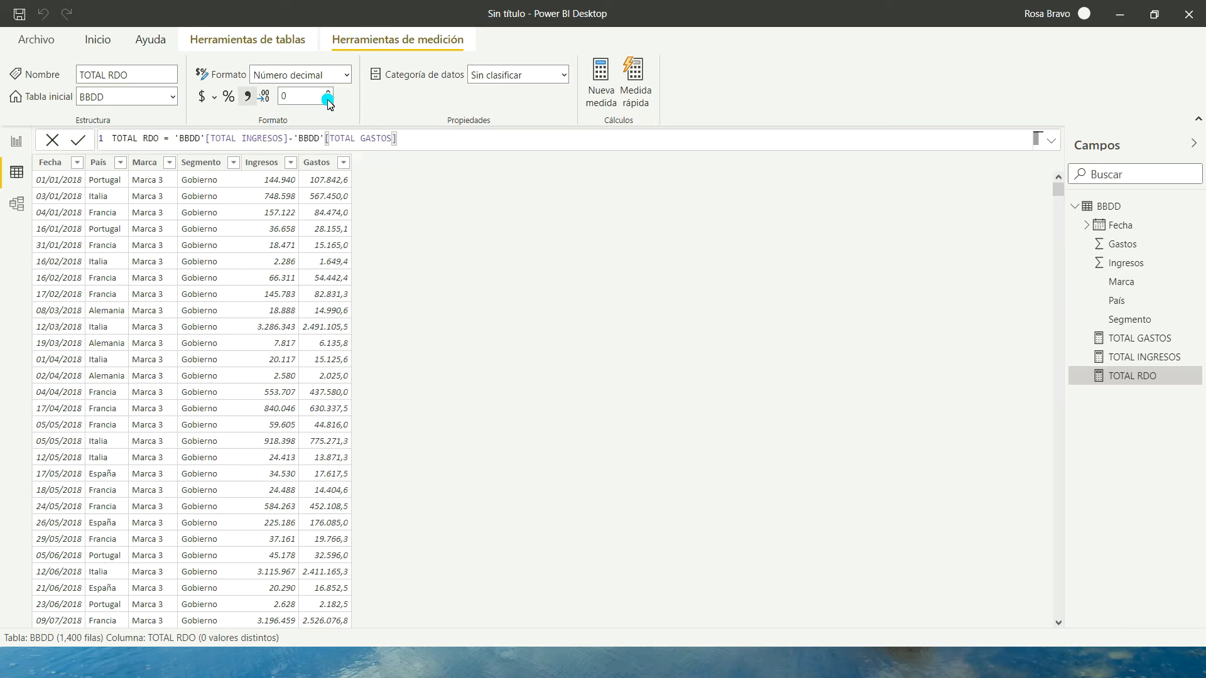
- Create the measure MARGEN = 'BBDD'[TOTAL RDO]/'BBDD'[TOTAL INGRESOS] and format it as a percentage
click(600, 95)
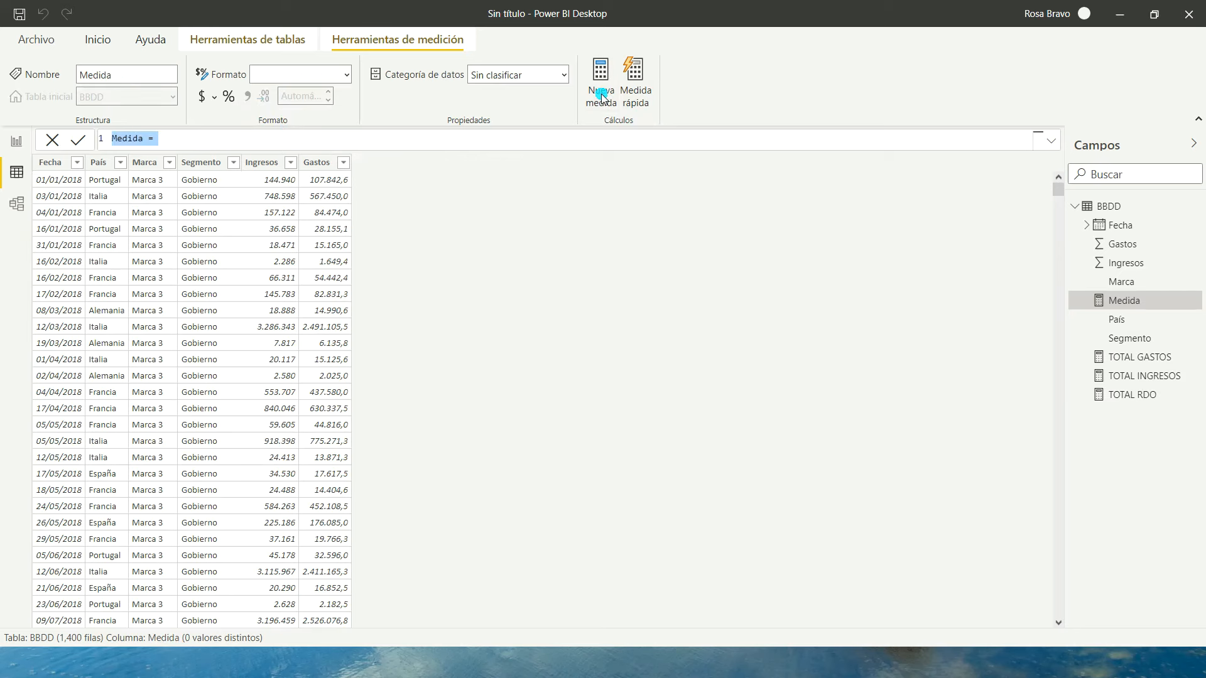
key(BackSpace)
text(MARGEN=')
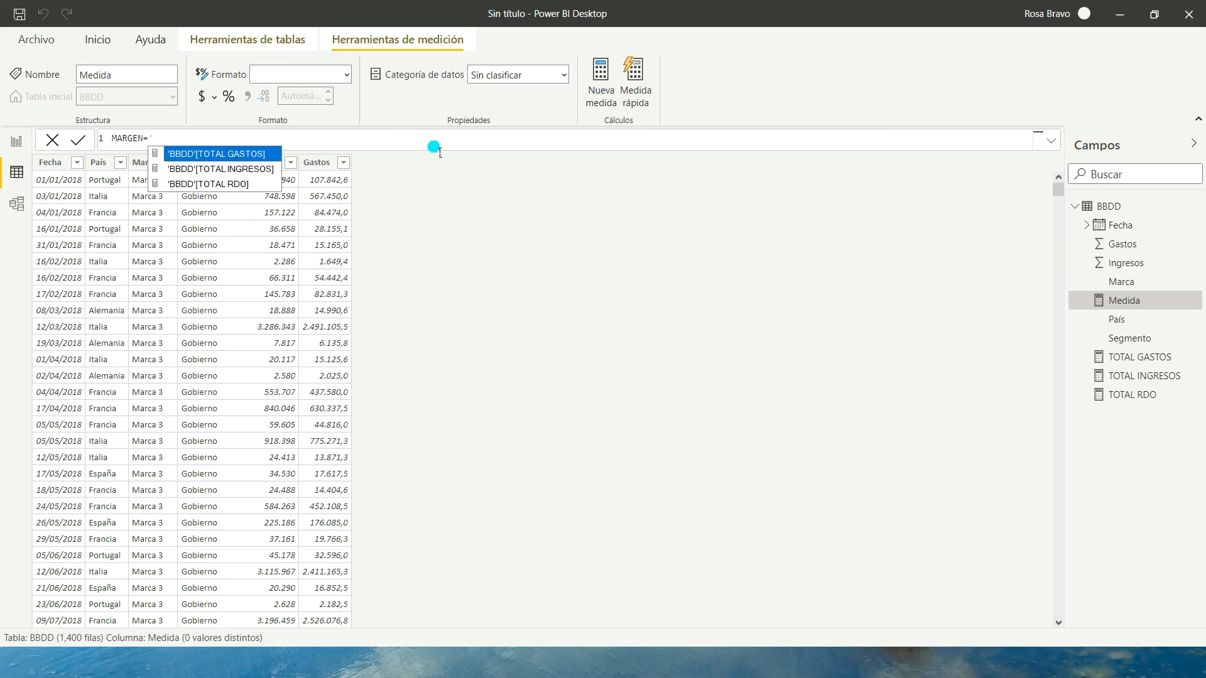
click(235, 182)
text(/')
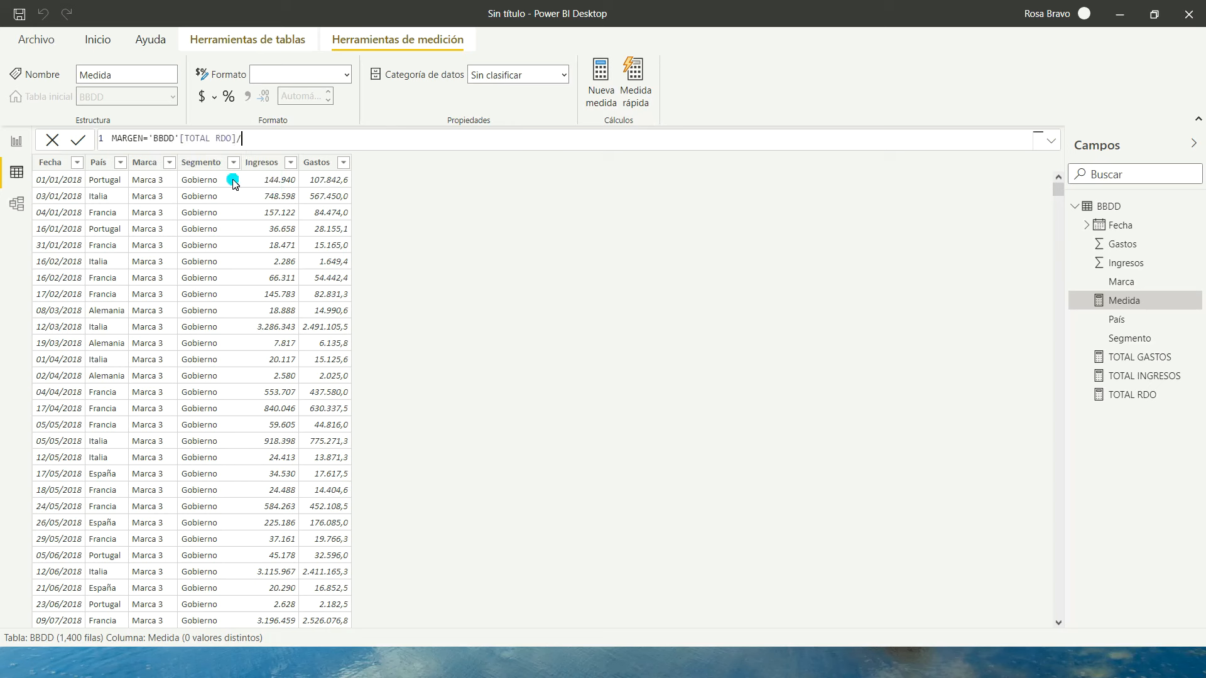
key(Down)
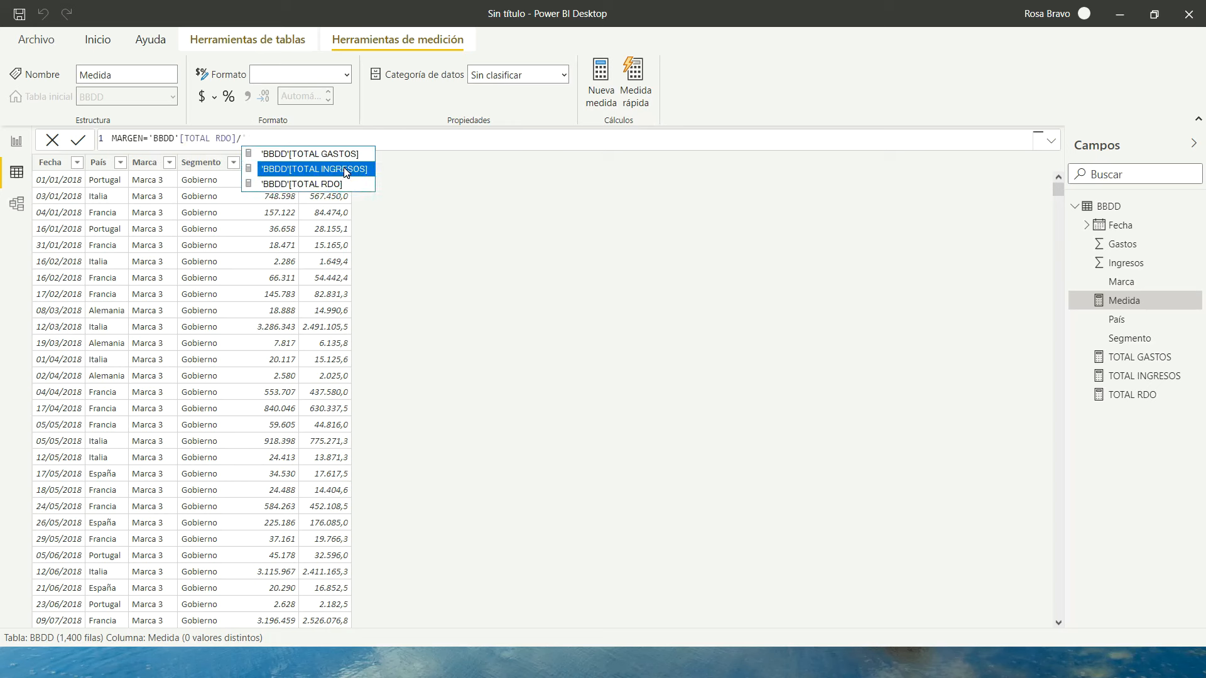
key(Tab)
key(Return)
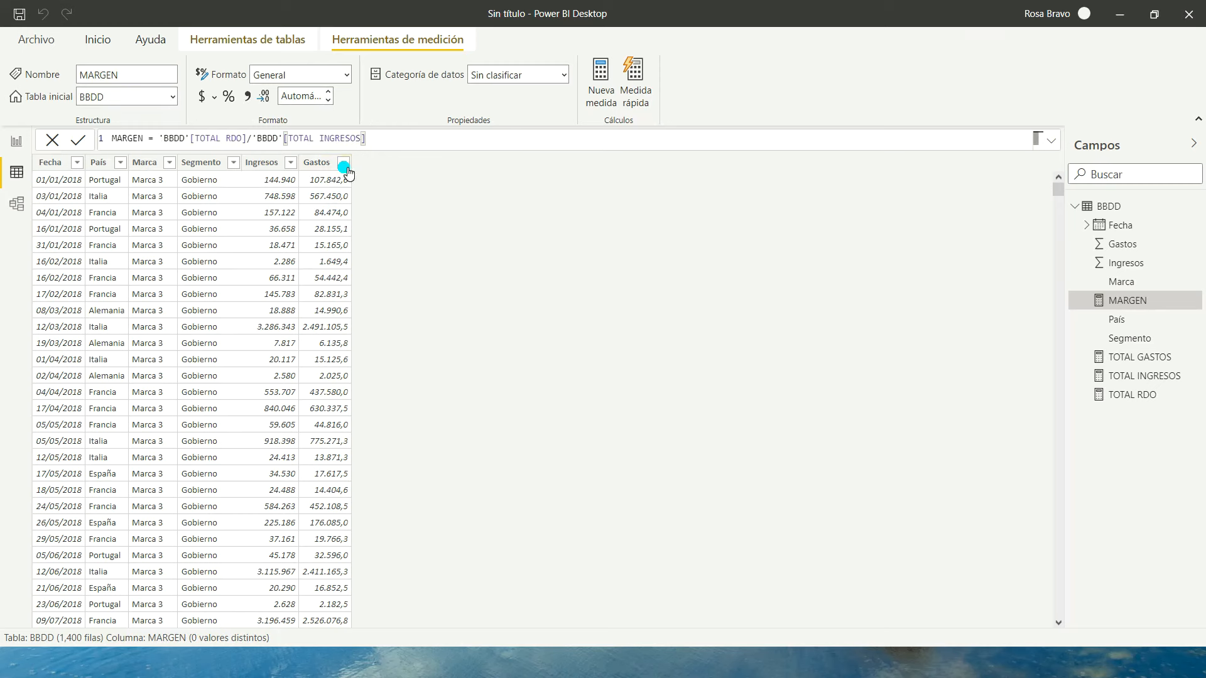
click(229, 96)
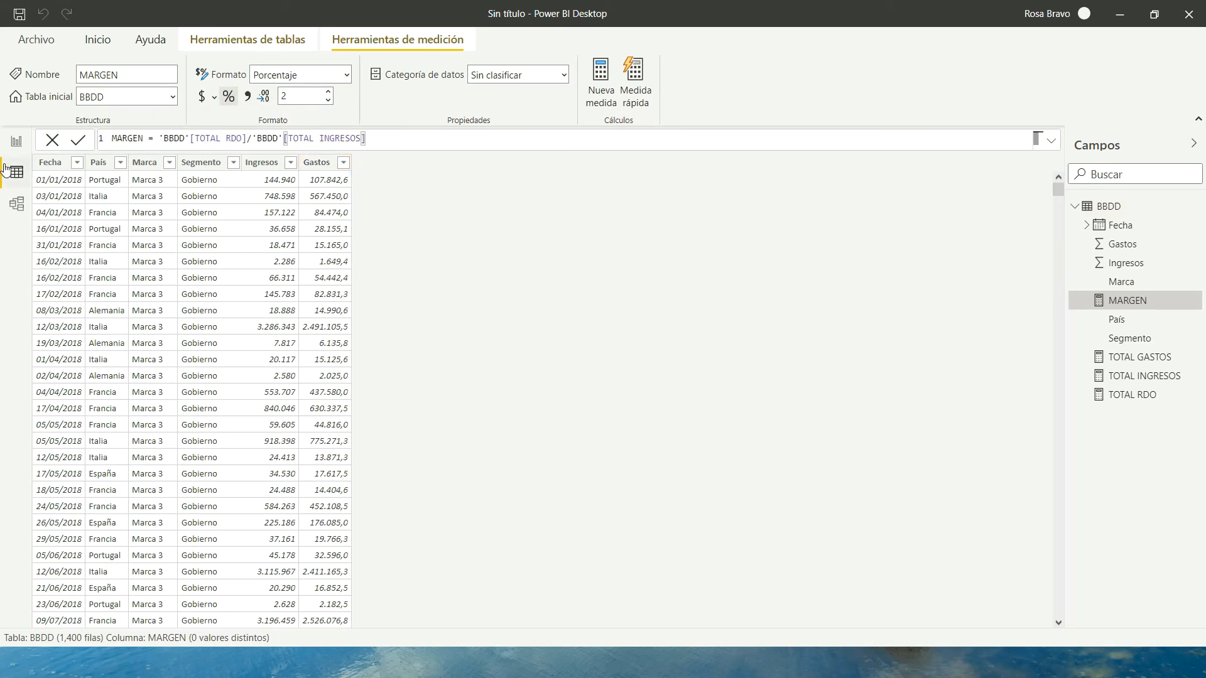
- Add a wide, short text box to the report page reading "DASHBOARD FINANCIERO BASICO"
click(17, 139)
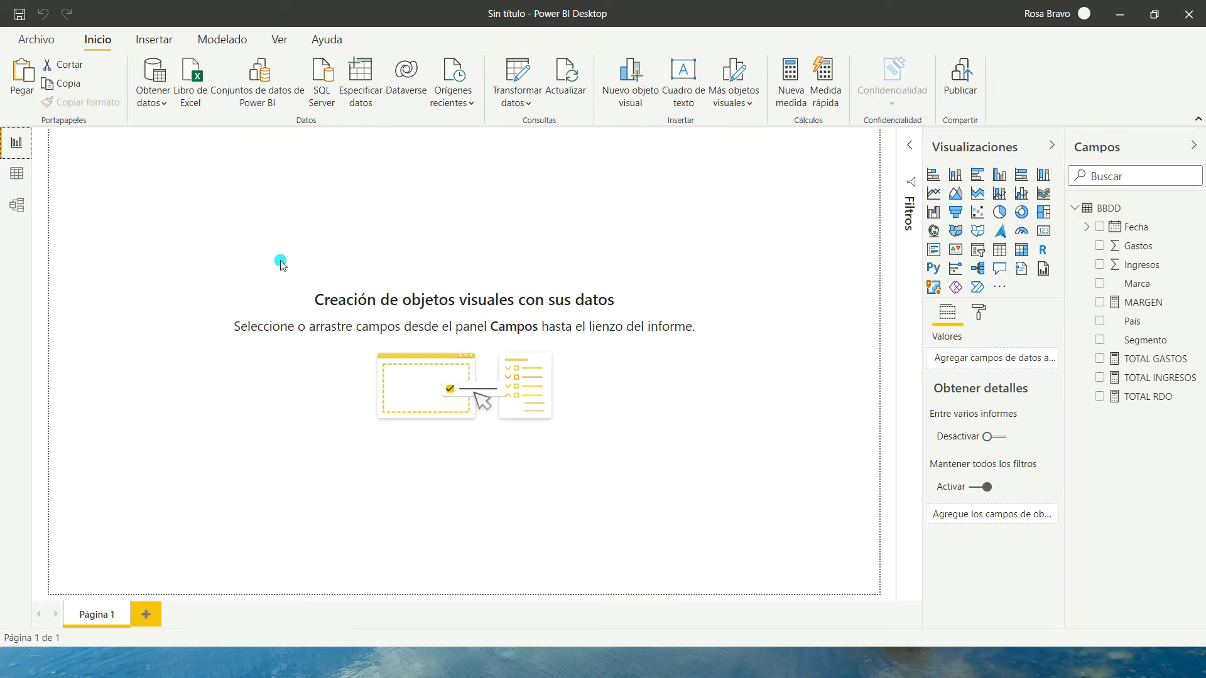
click(678, 94)
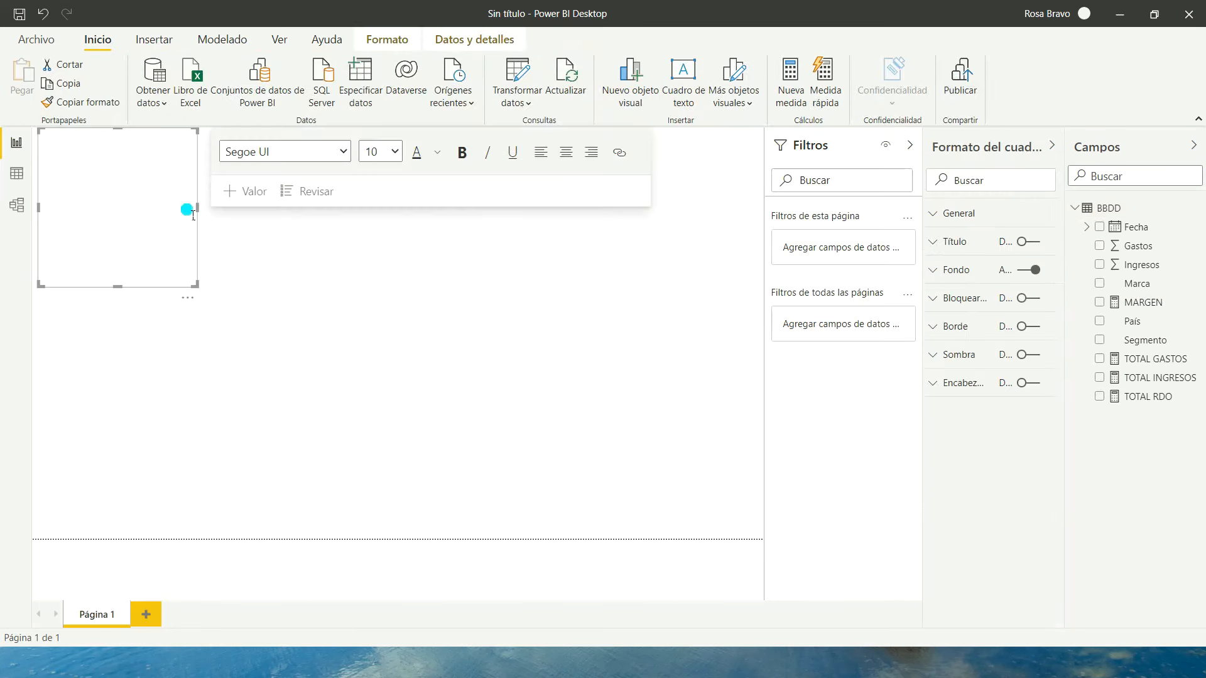
drag(197, 208, 326, 194)
drag(181, 288, 172, 221)
click(137, 162)
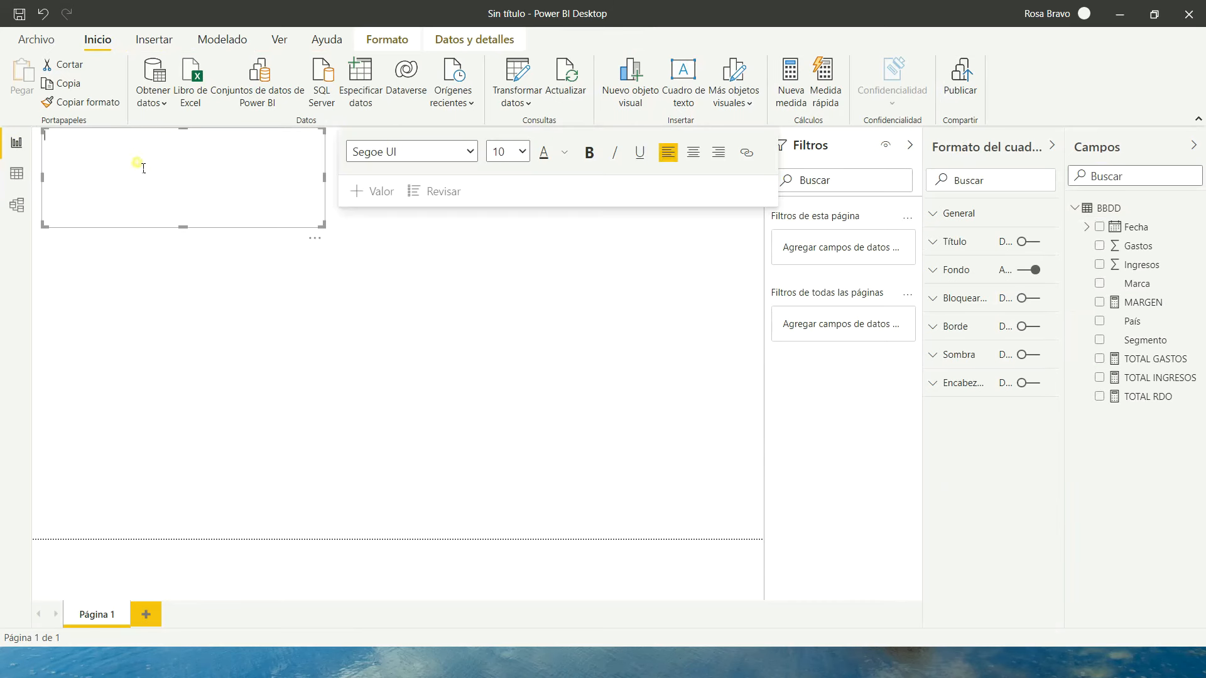
text(DASHBOARD FINANCIERO BASICO)
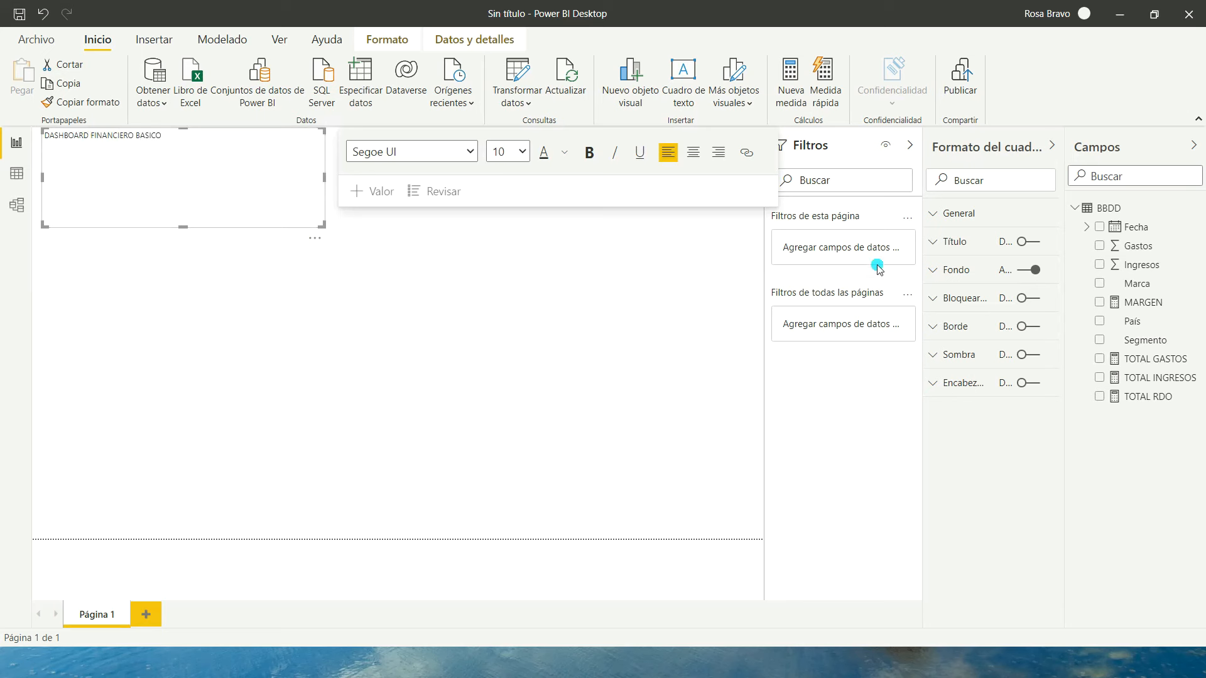
- Set the background colour of the title text box to black
click(934, 270)
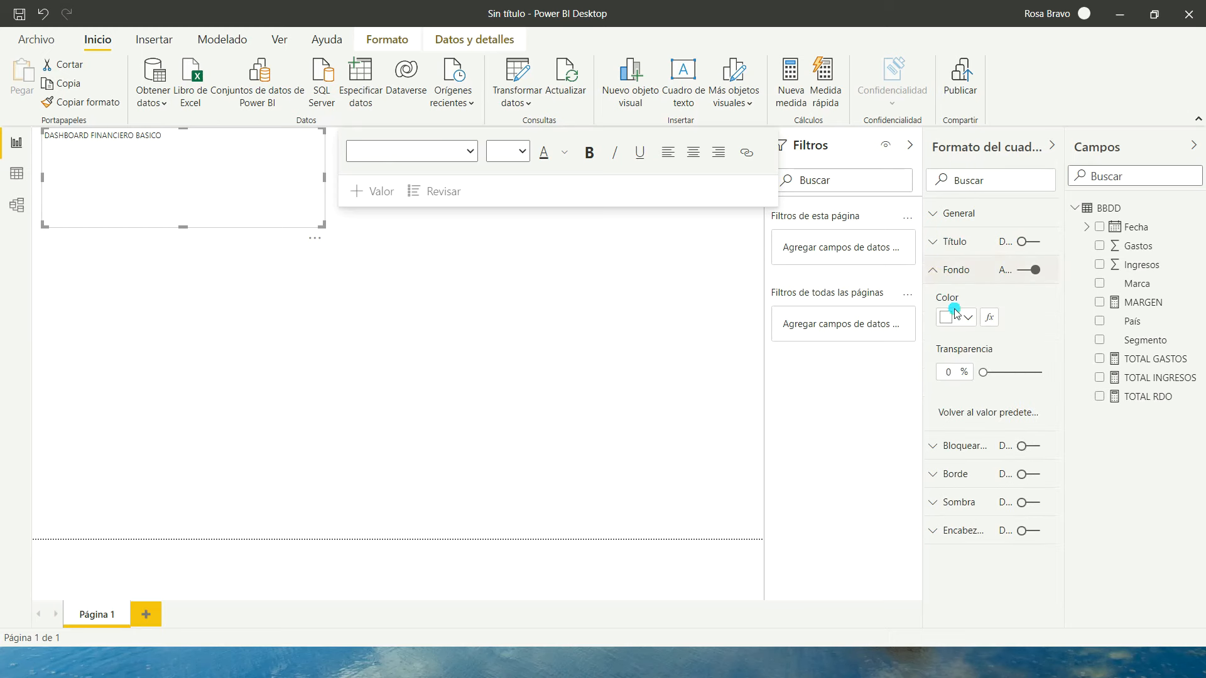
click(961, 319)
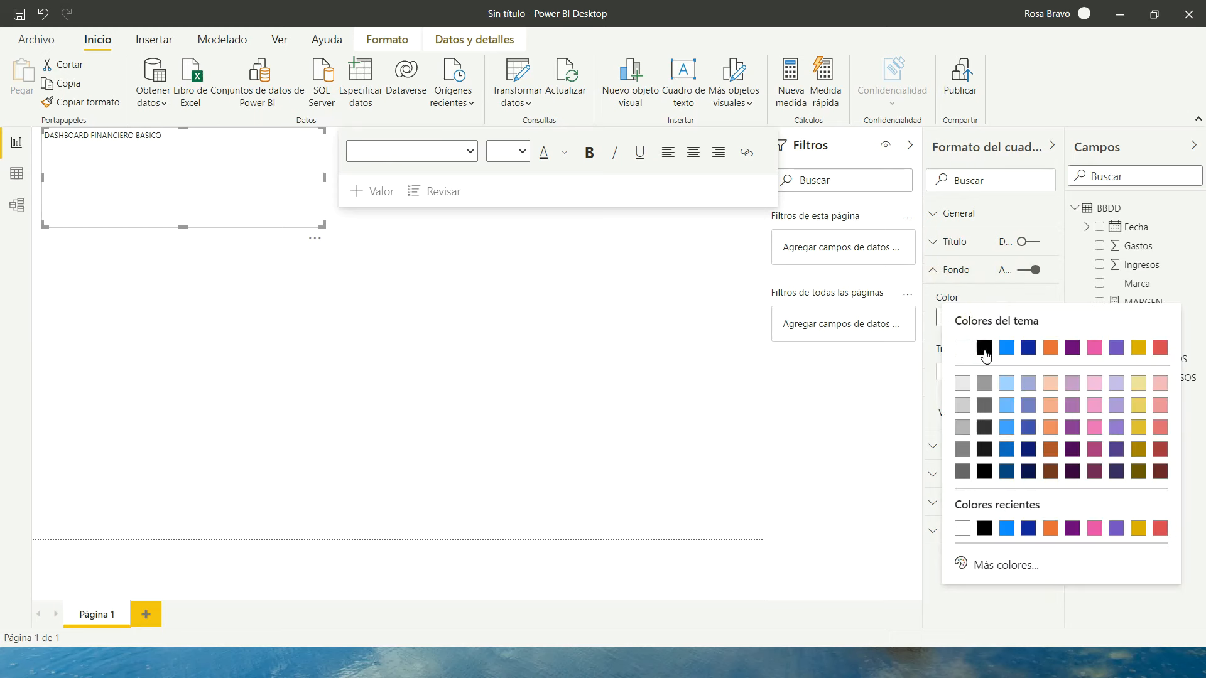
click(982, 348)
- Make the dashboard title white, bold, size 24 and centred, and extend its box to the left edge of the page
drag(162, 135, 52, 135)
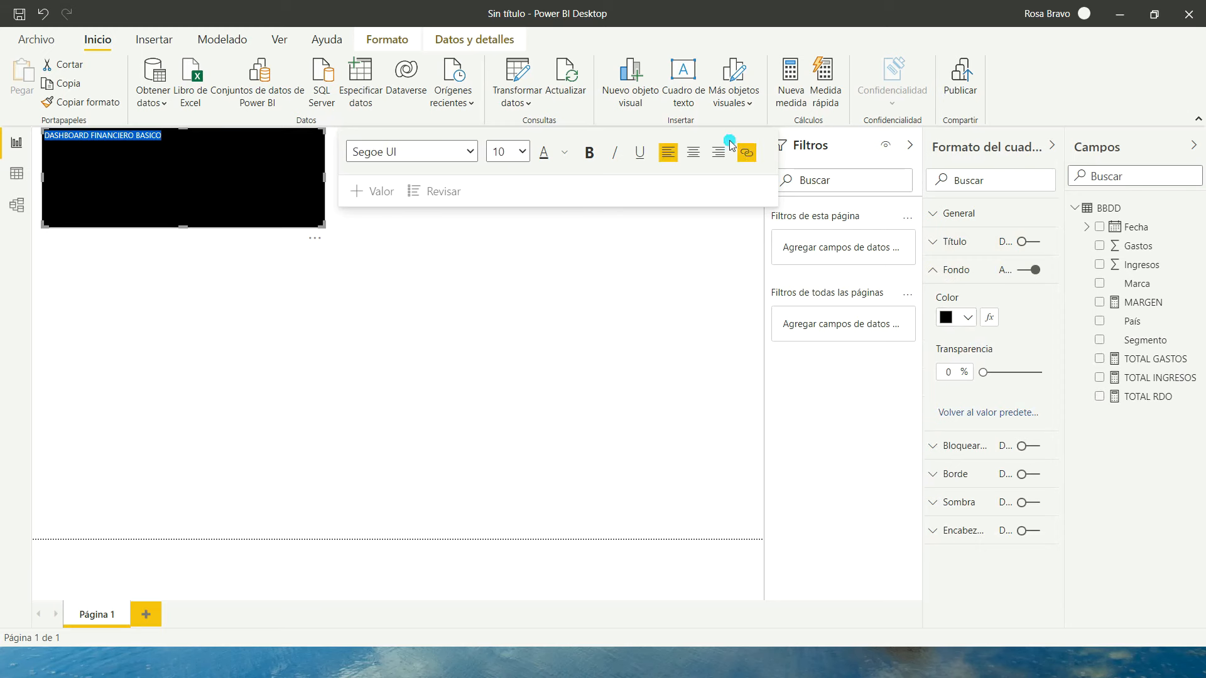
click(566, 155)
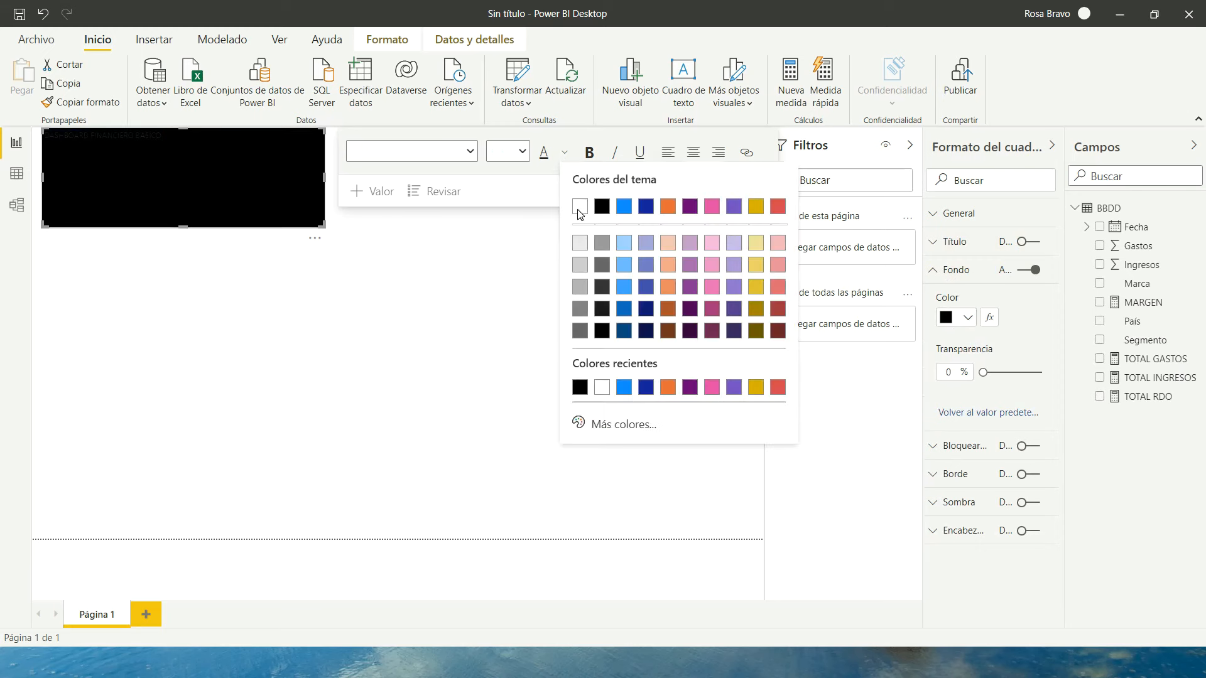
click(576, 206)
click(589, 153)
click(521, 151)
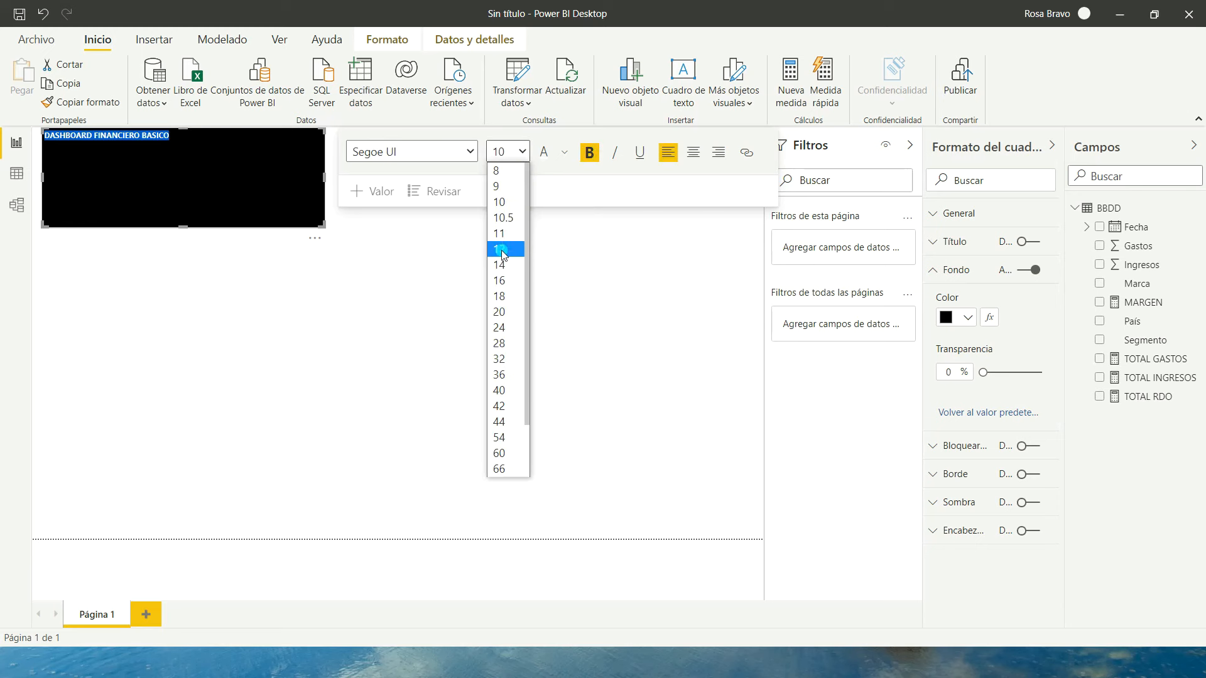
click(505, 295)
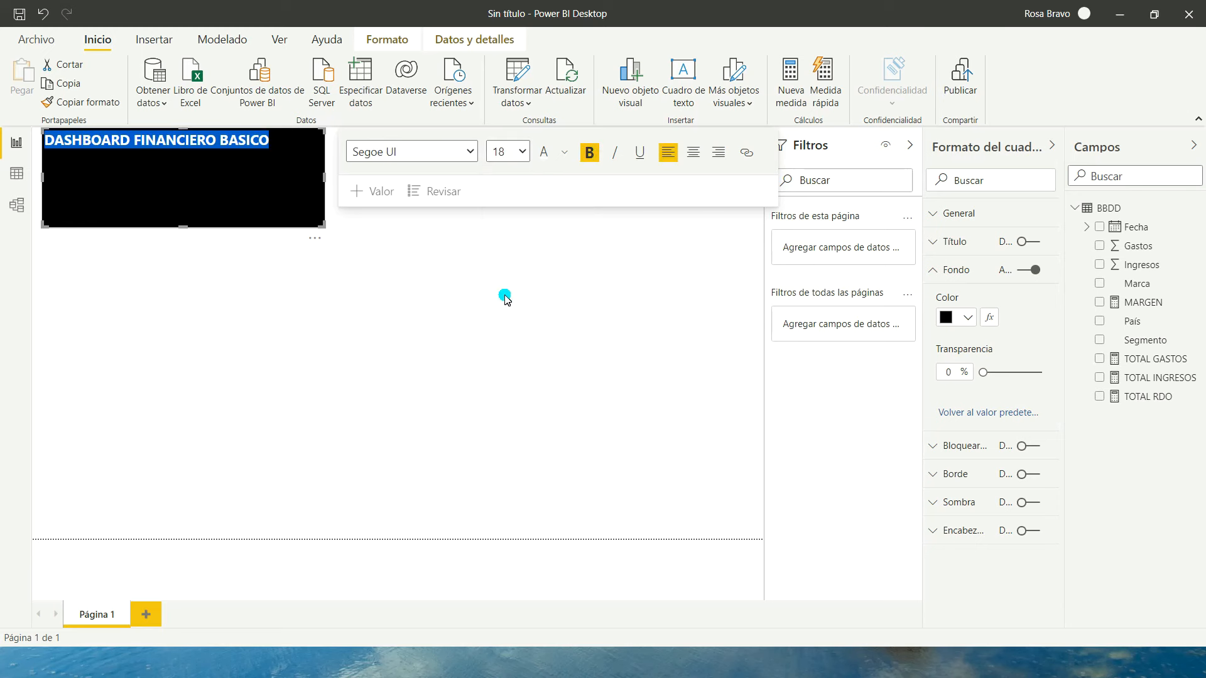
click(523, 152)
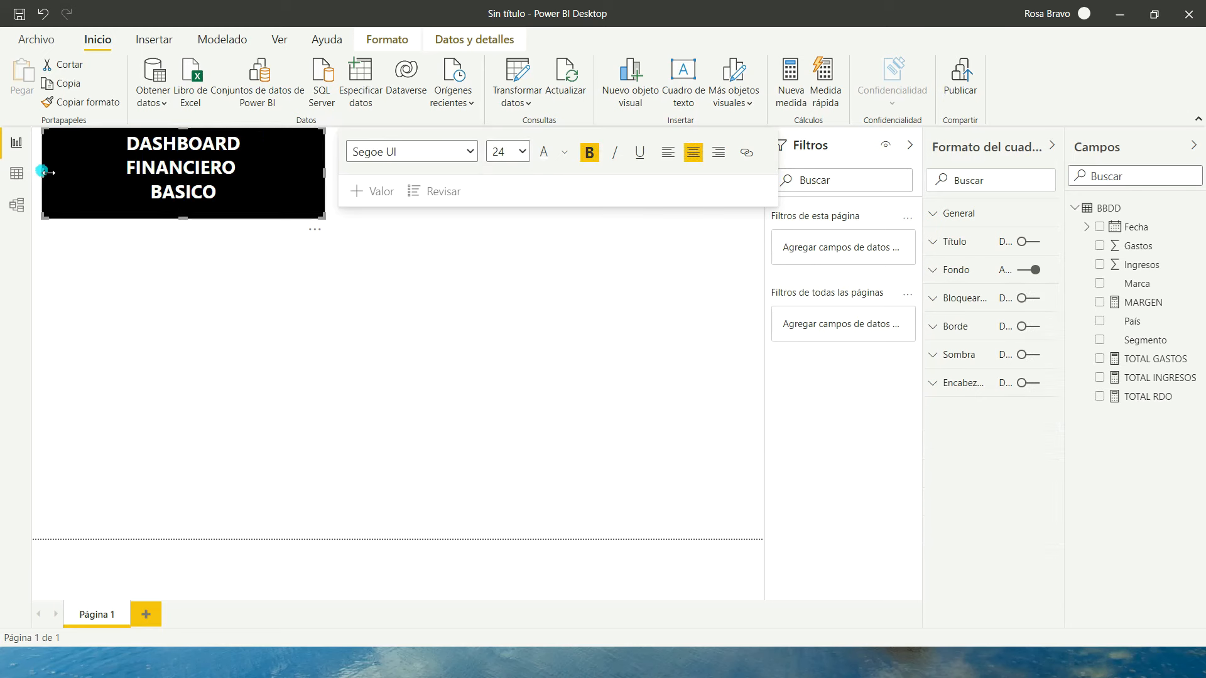
drag(44, 172, 36, 182)
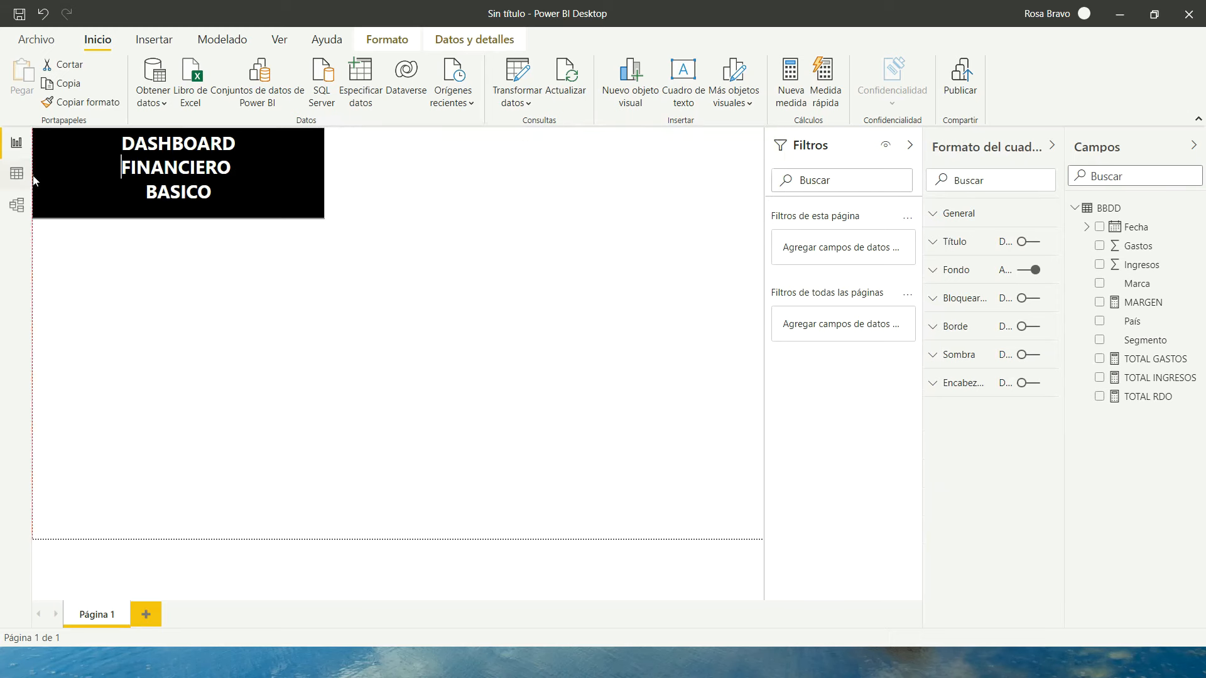
click(279, 261)
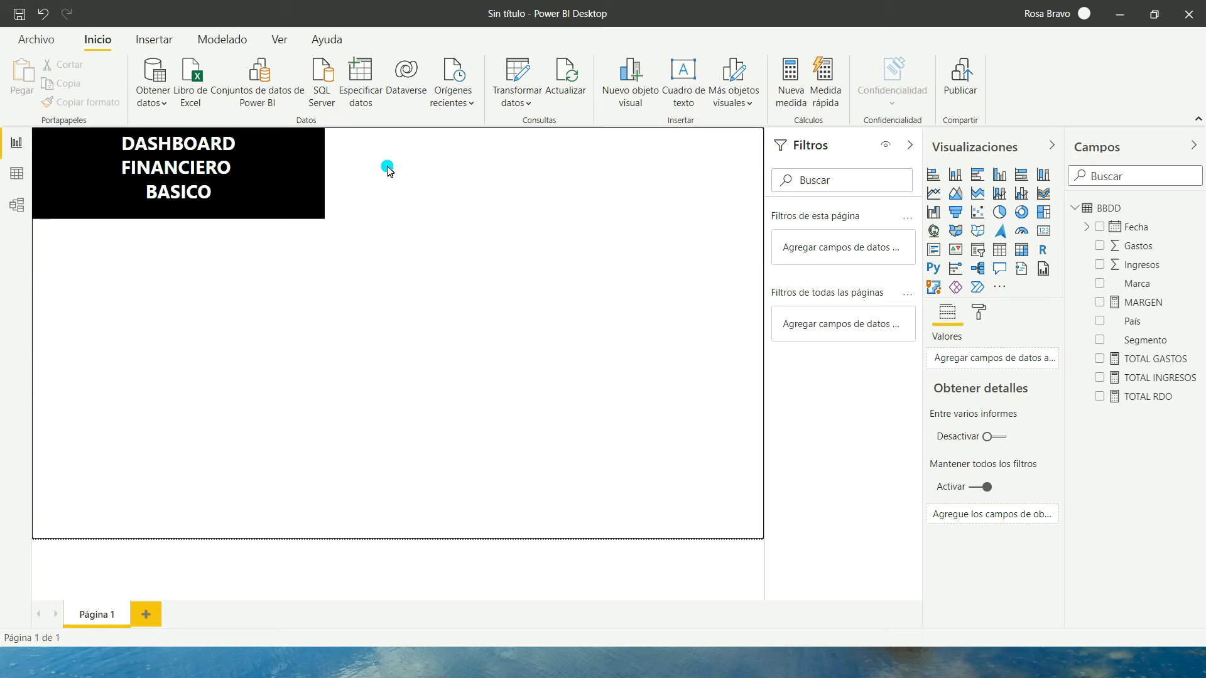
- Add a card visual showing TOTAL INGRESOS, placed directly right of the title box and narrowed to about half the title's width
click(1043, 231)
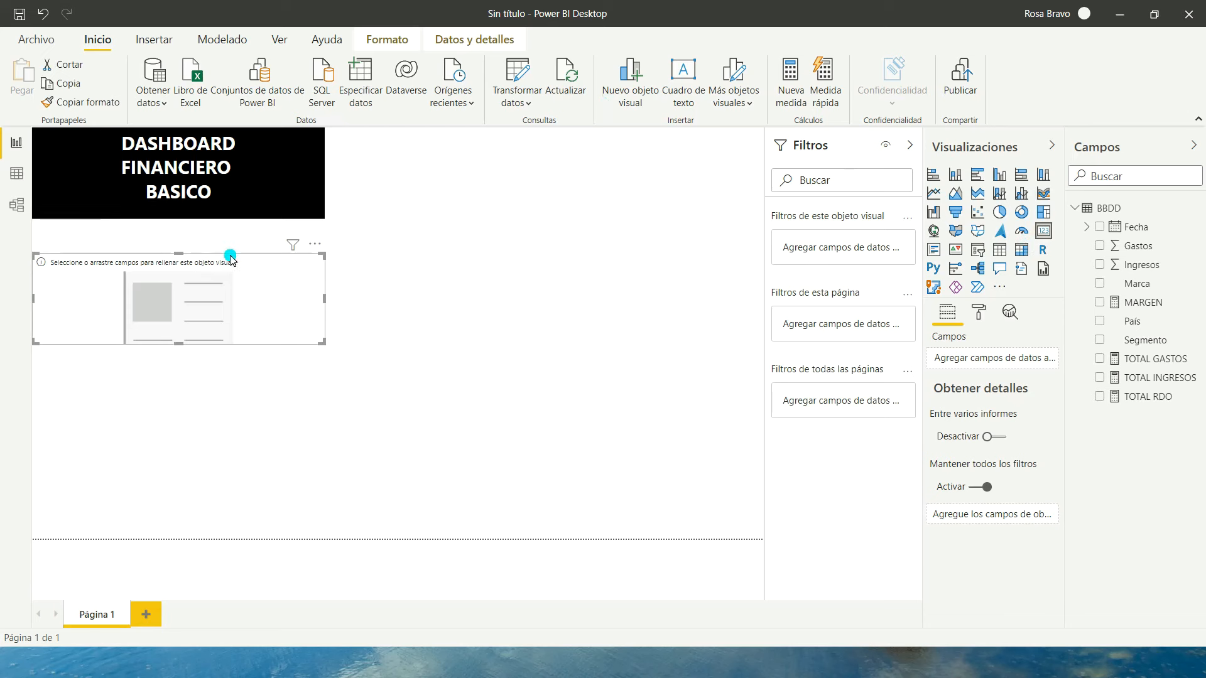
drag(314, 245, 613, 126)
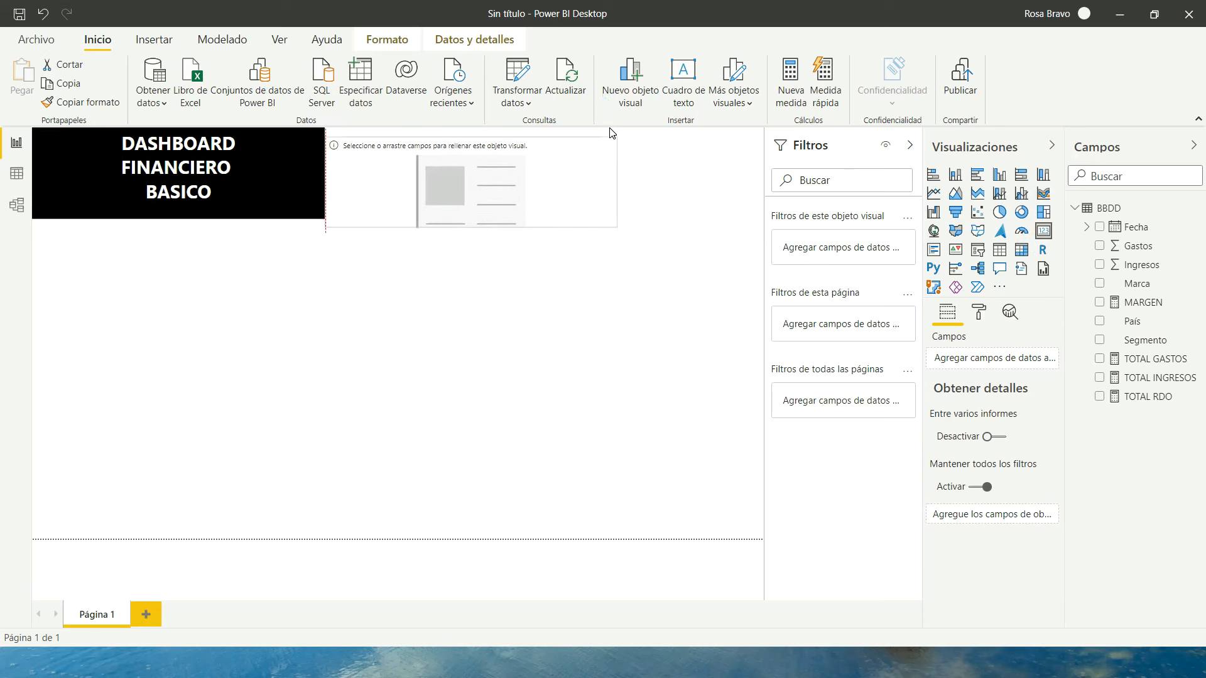
click(617, 170)
drag(617, 170, 463, 174)
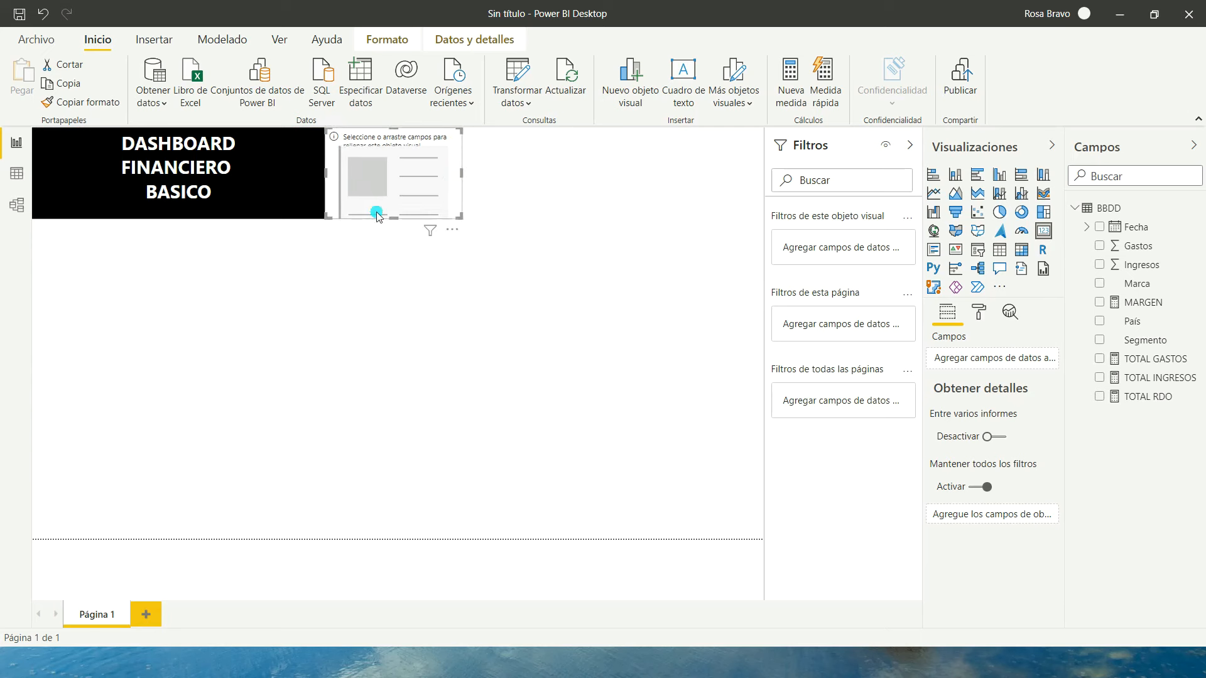
drag(1158, 374, 994, 360)
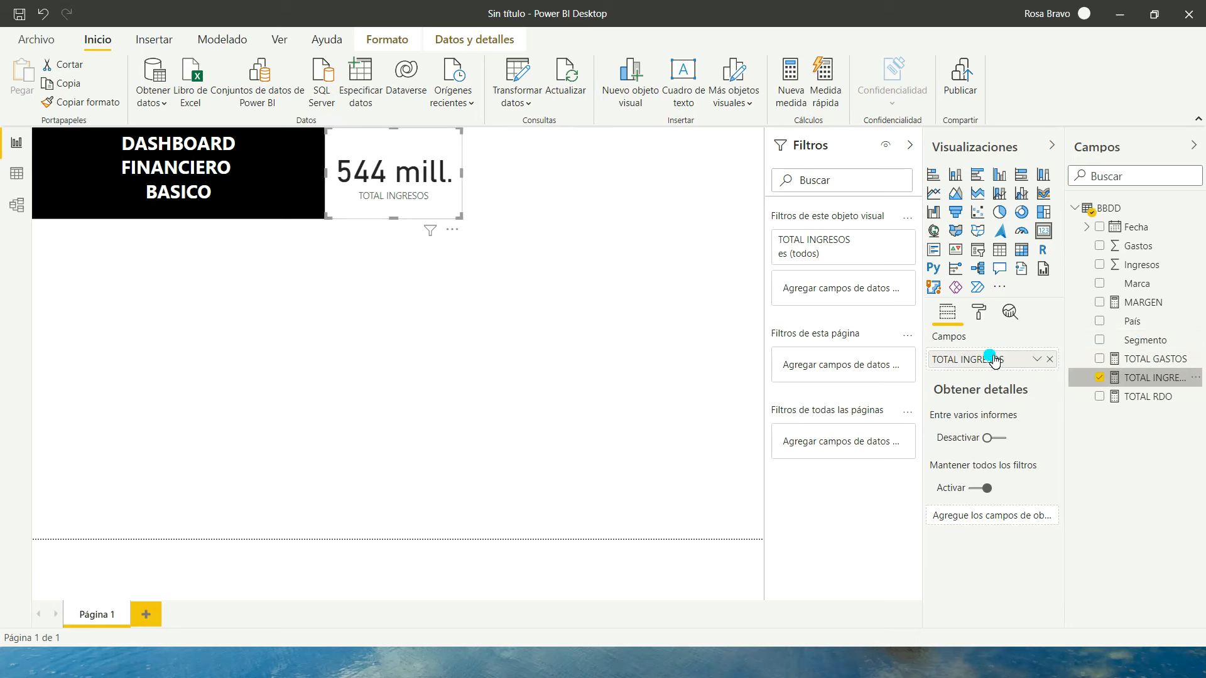
- Turn on the border of the TOTAL INGRESOS card and set its radius to 15 px
click(978, 312)
scroll(961, 509, down, 1)
click(1042, 535)
click(933, 537)
click(949, 490)
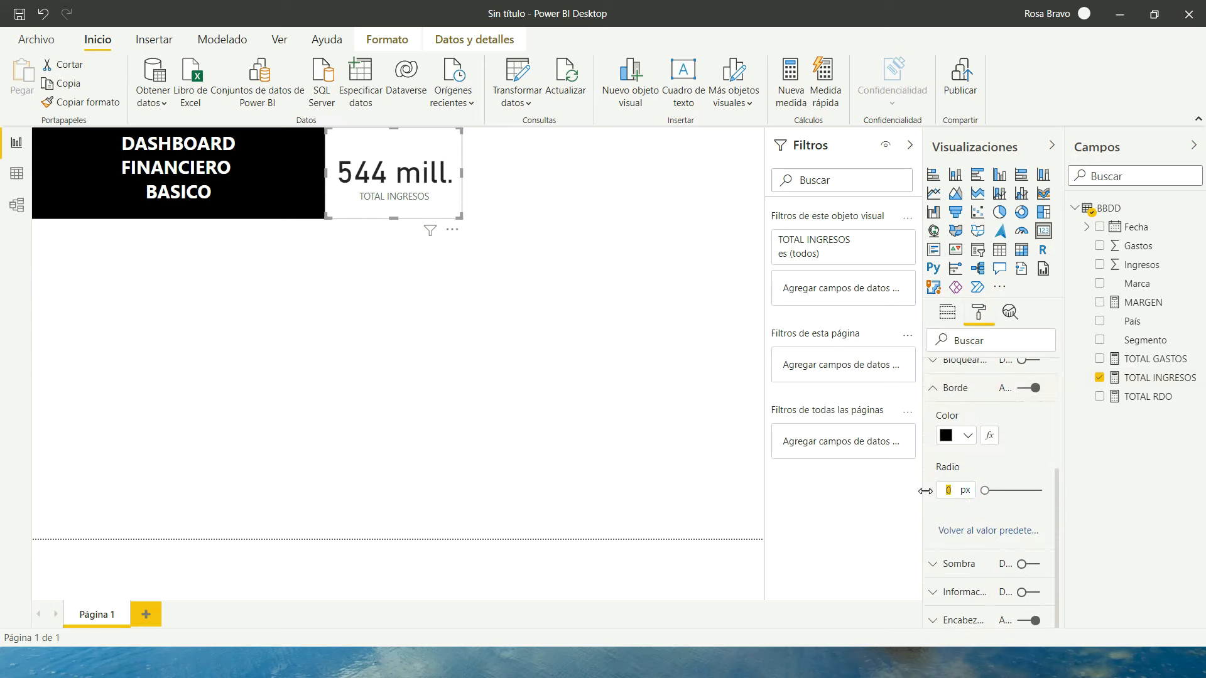
text(15)
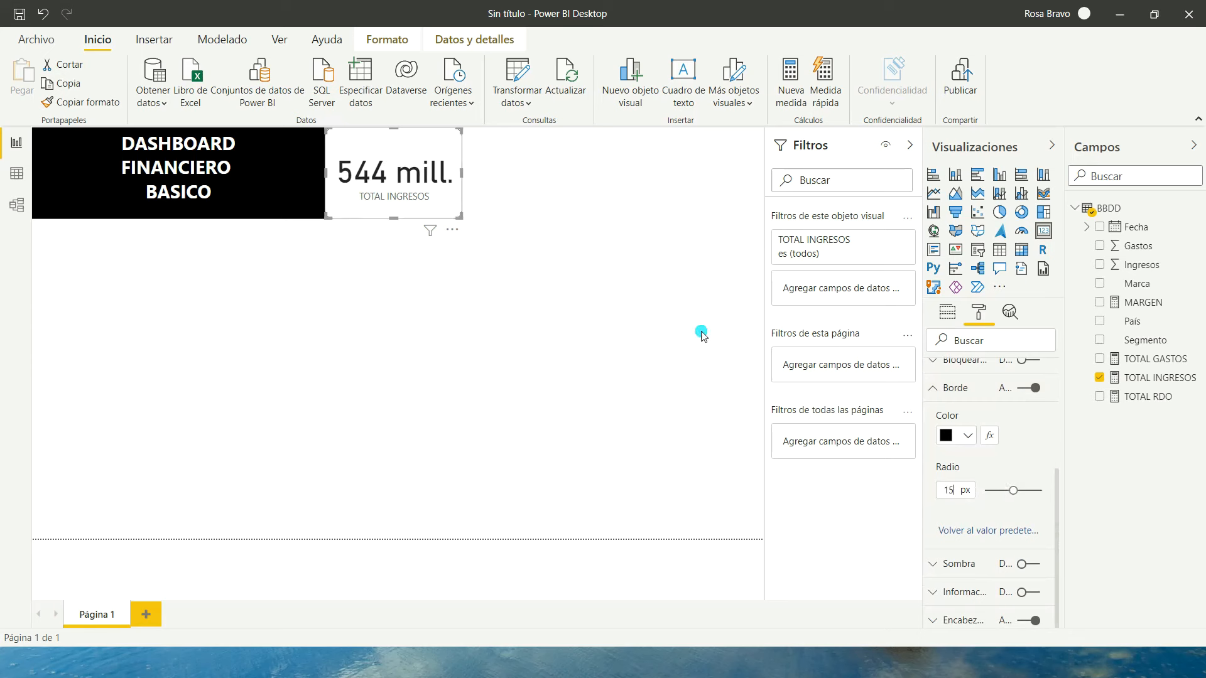
- Set the display units of the TOTAL INGRESOS card's data label to Miles
scroll(969, 420, up, 5)
scroll(958, 455, up, 1)
click(942, 405)
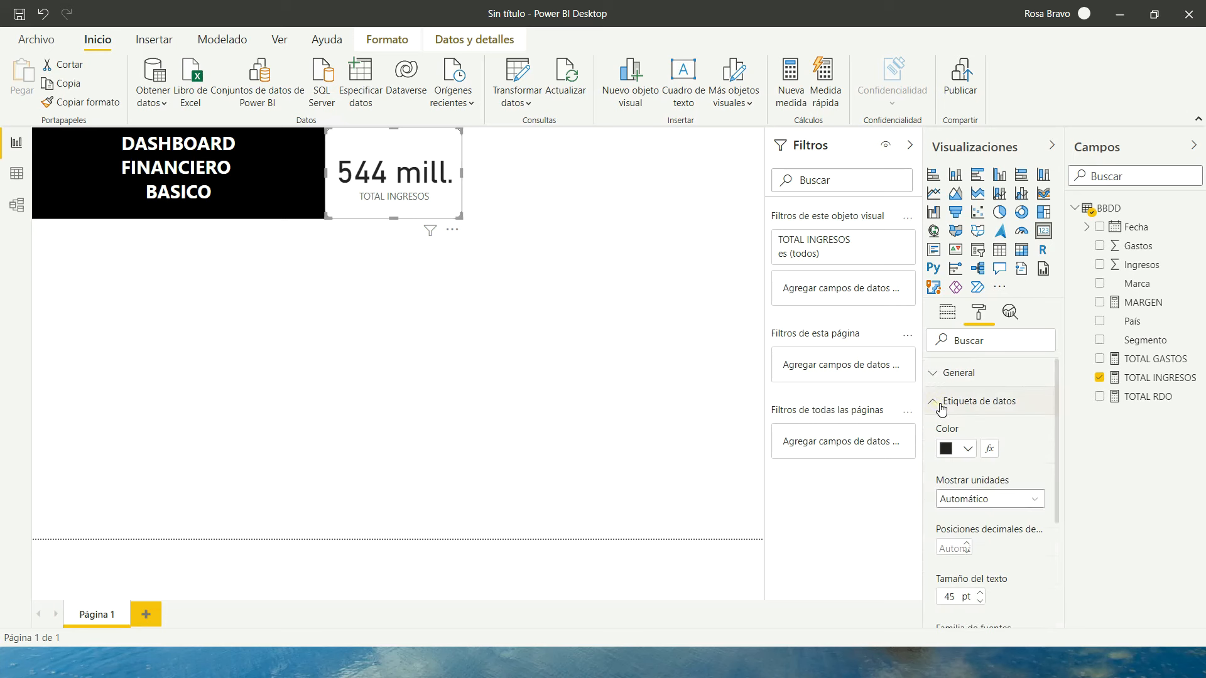
click(997, 498)
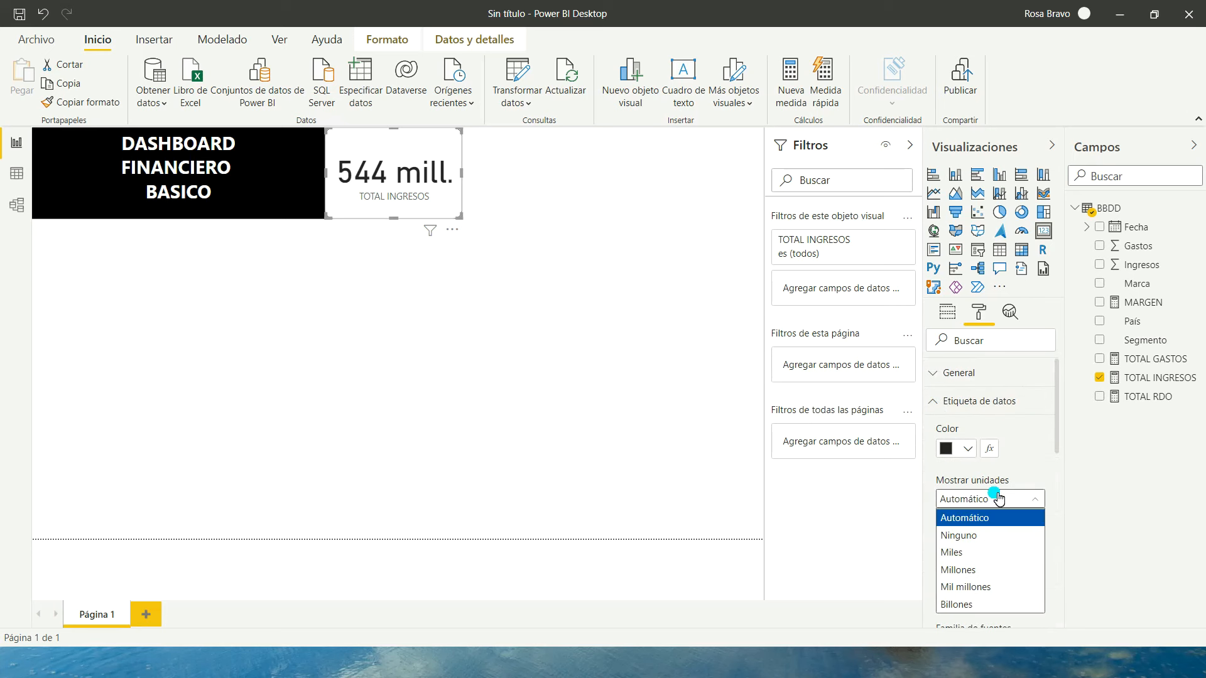
click(978, 552)
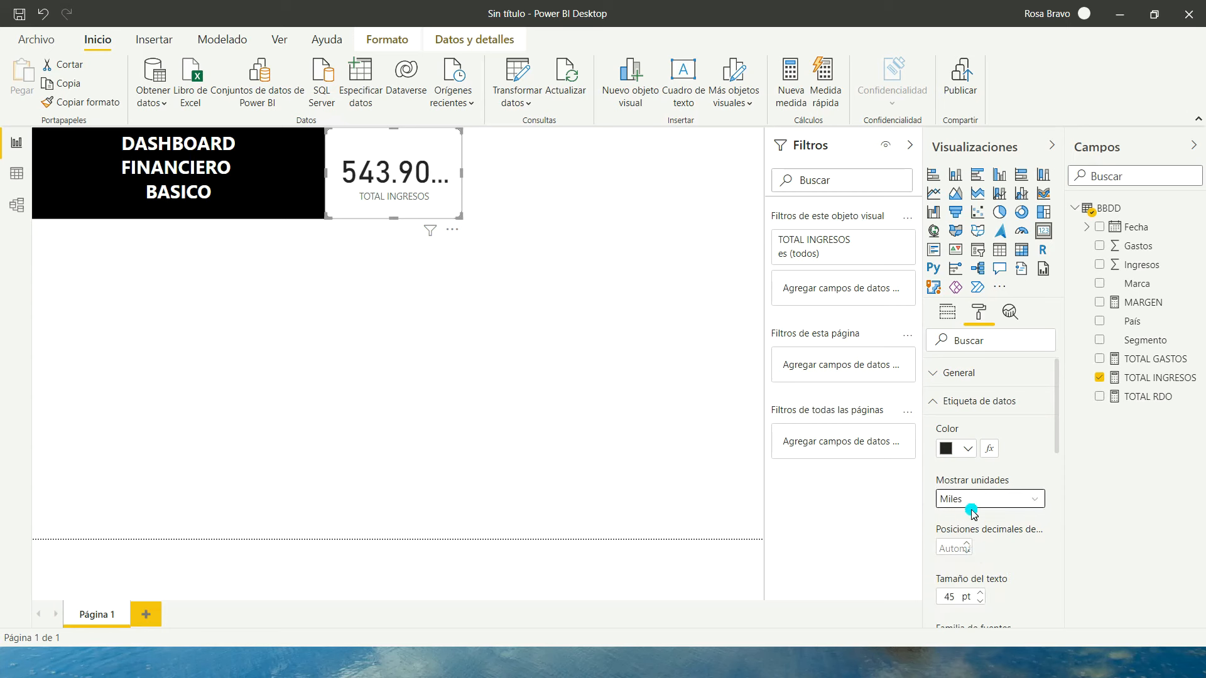
- Reduce the text size of the TOTAL INGRESOS card's data label to 29 pt and narrow the card slightly
scroll(979, 540, down, 3)
click(980, 522)
click(980, 523)
click(980, 522)
click(980, 522)
click(980, 522)
click(980, 522)
click(980, 522)
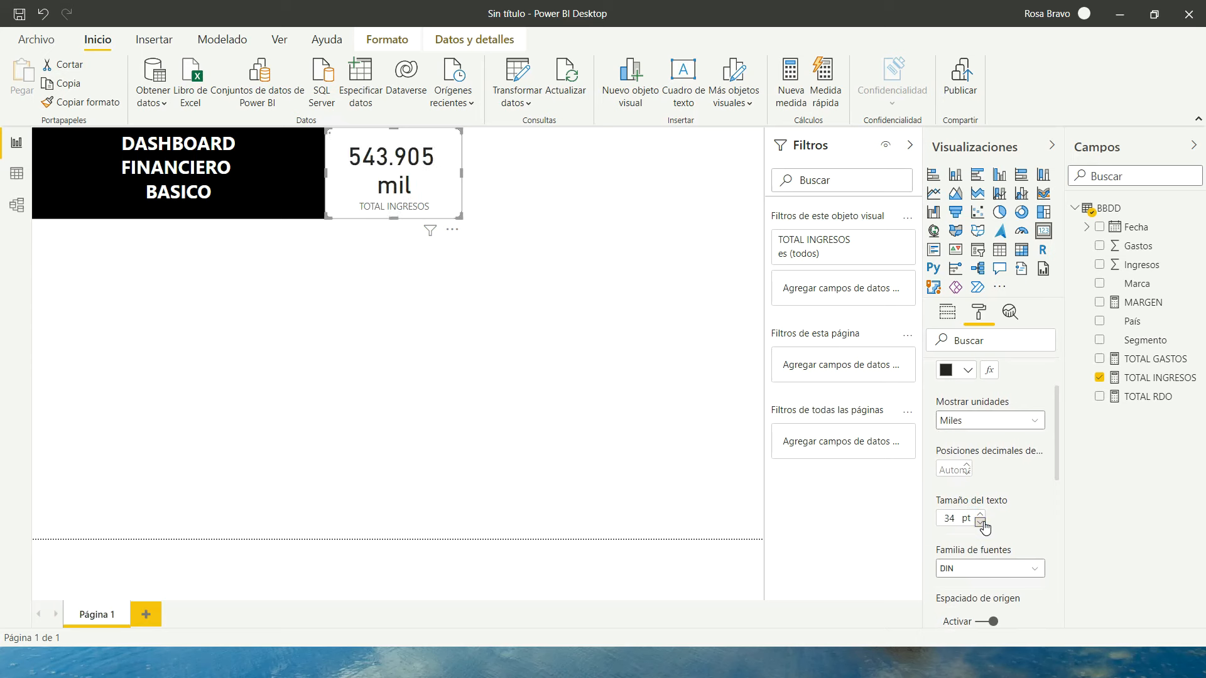
click(980, 522)
click(980, 522)
click(980, 521)
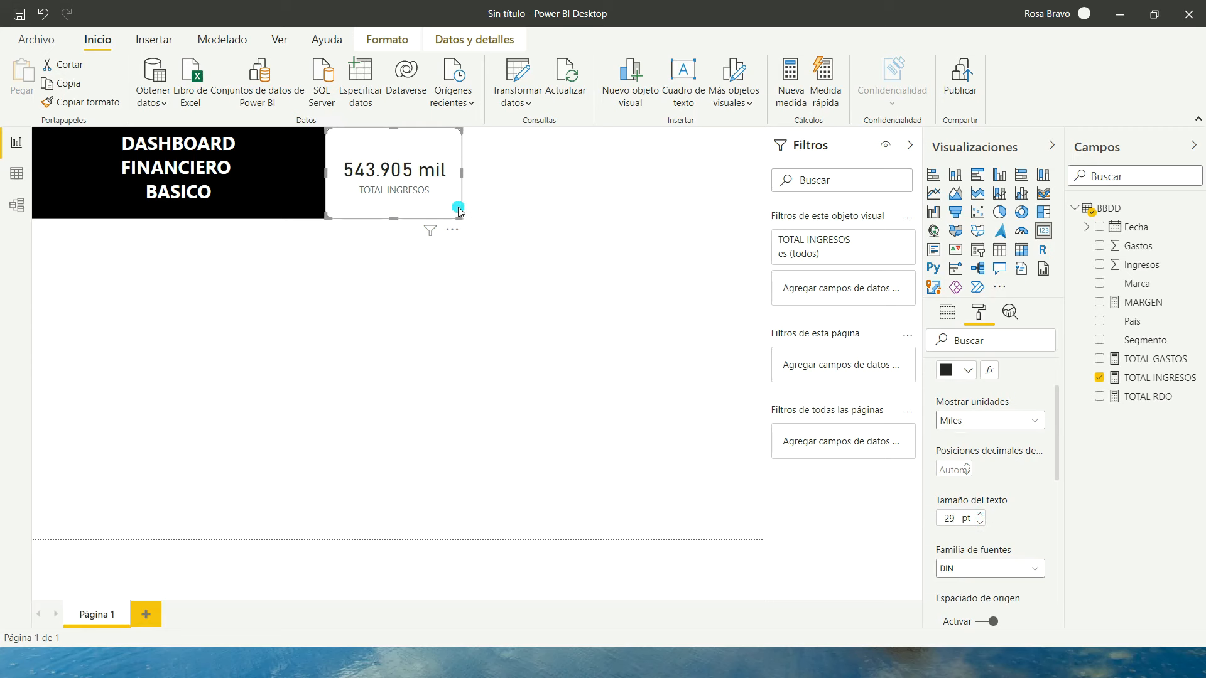
drag(462, 175, 444, 181)
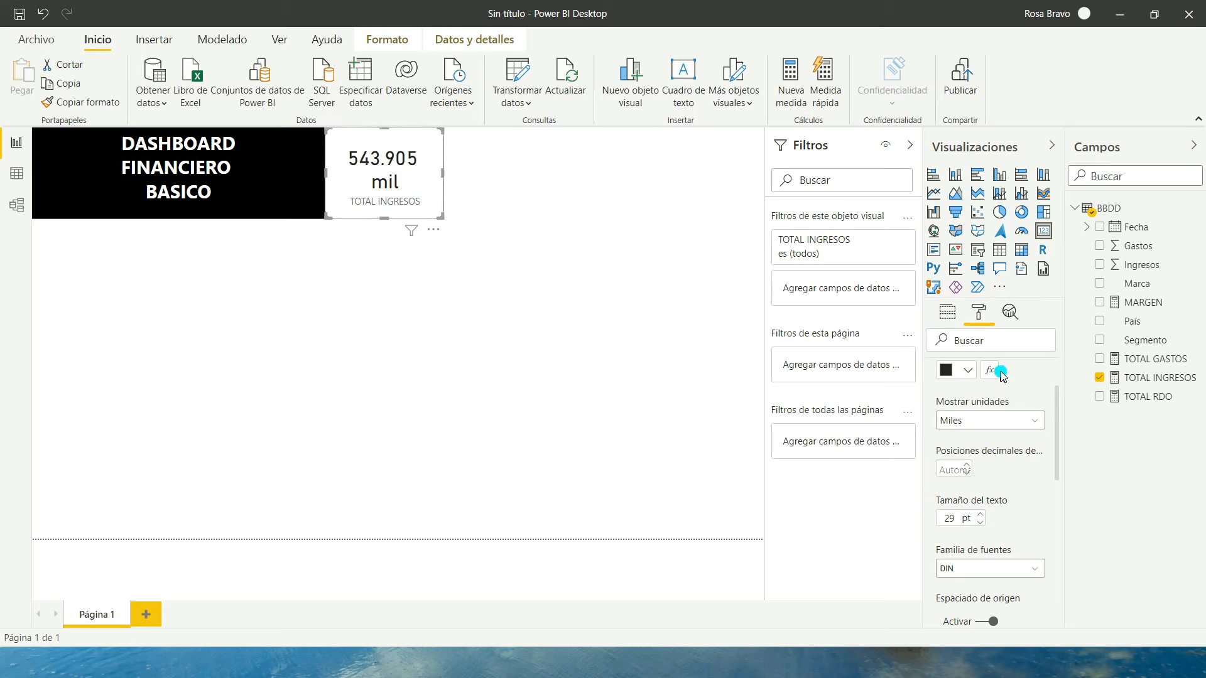
- Enlarge and lighten the category label of the TOTAL INGRESOS card, and give the card a shadow with position Interna
scroll(1008, 493, down, 3)
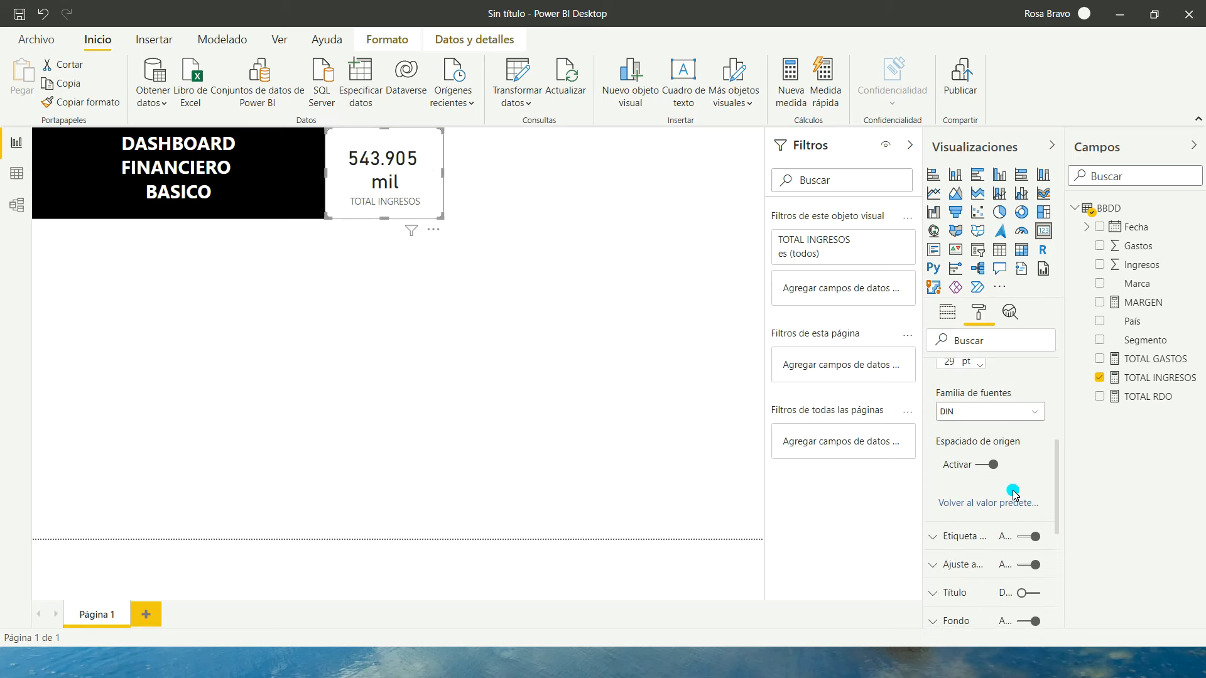
scroll(1005, 484, down, 2)
click(933, 380)
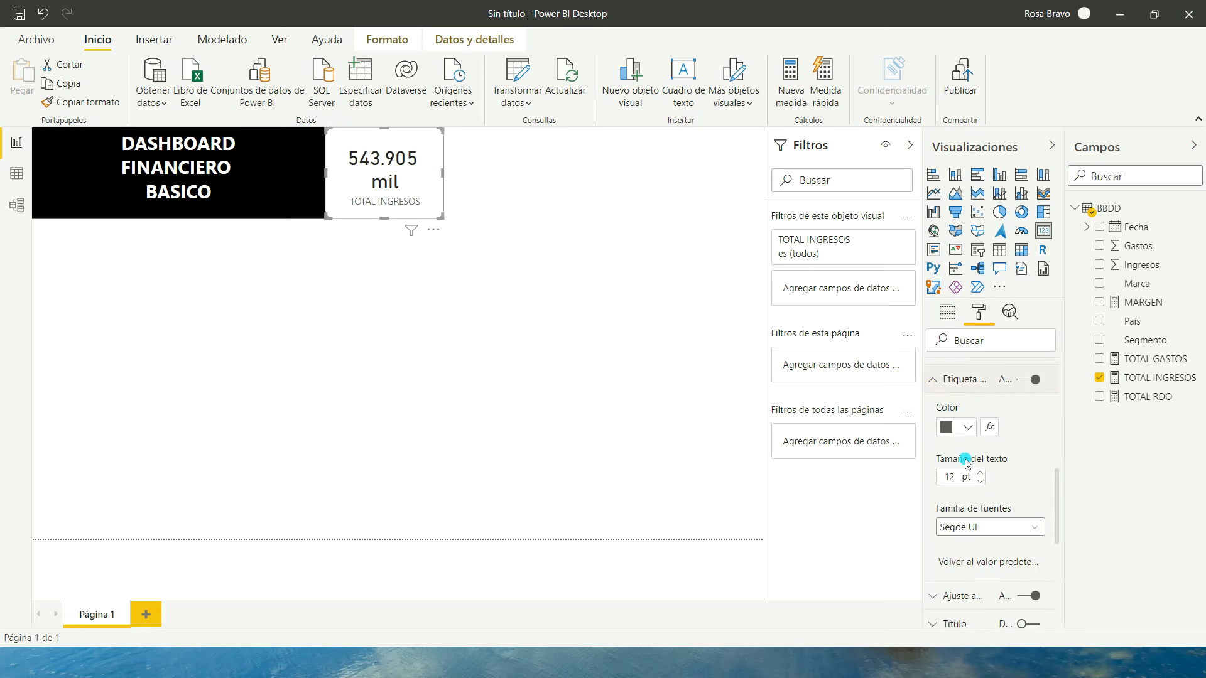
click(980, 471)
click(979, 471)
click(994, 511)
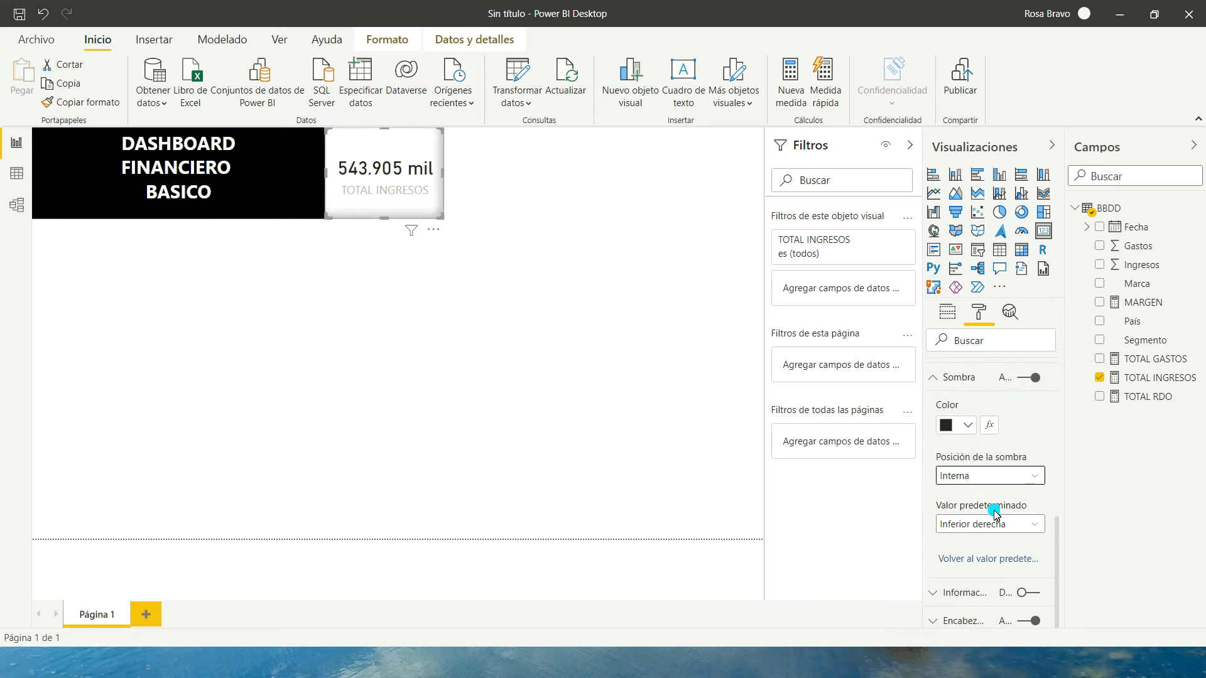
click(539, 262)
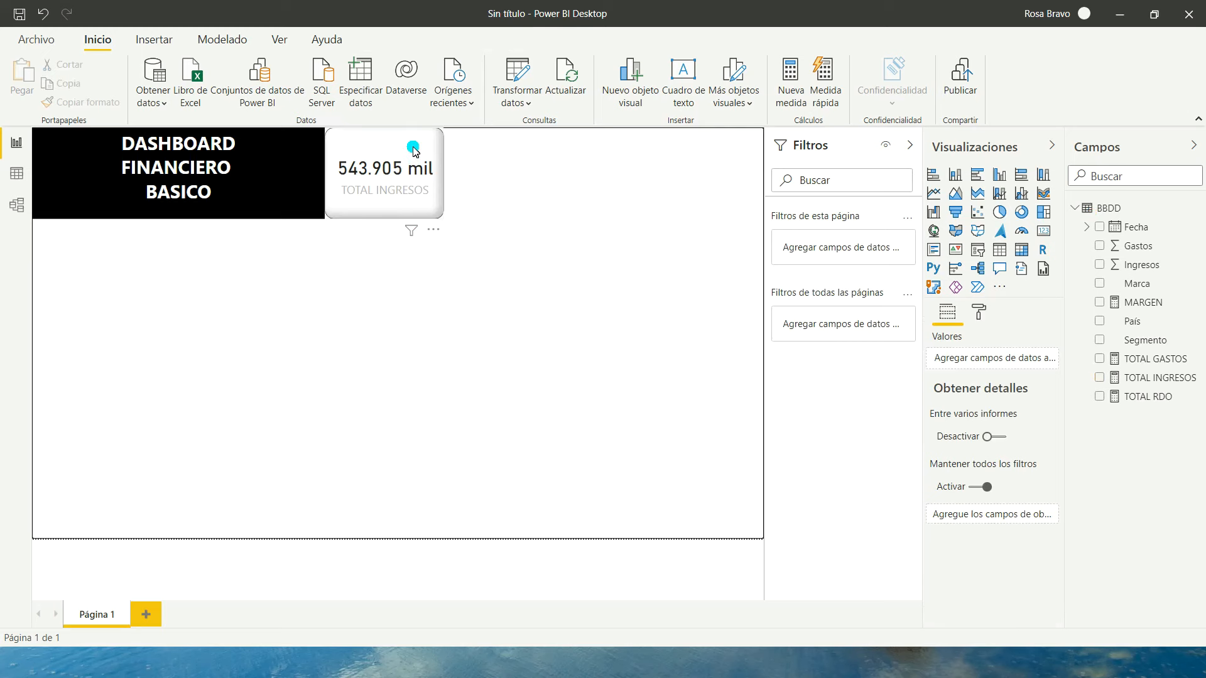
- Narrow the dashboard title box slightly from its right edge and move the TOTAL INGRESOS card up against it
click(312, 165)
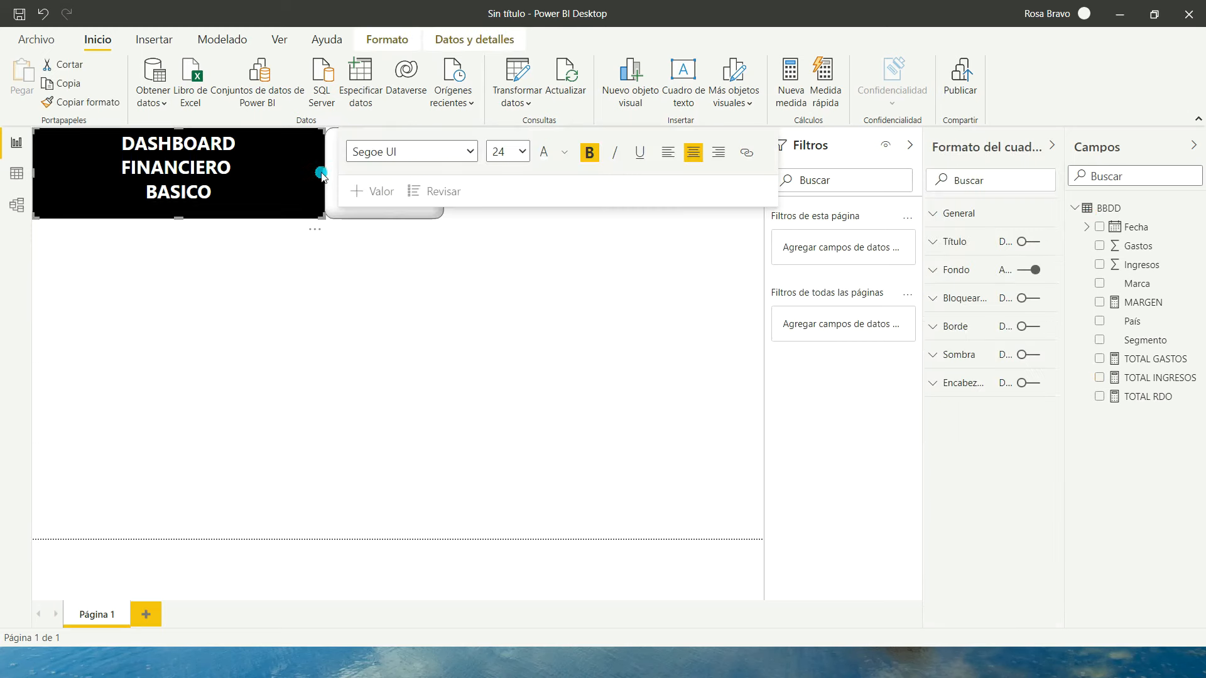
drag(327, 174, 307, 173)
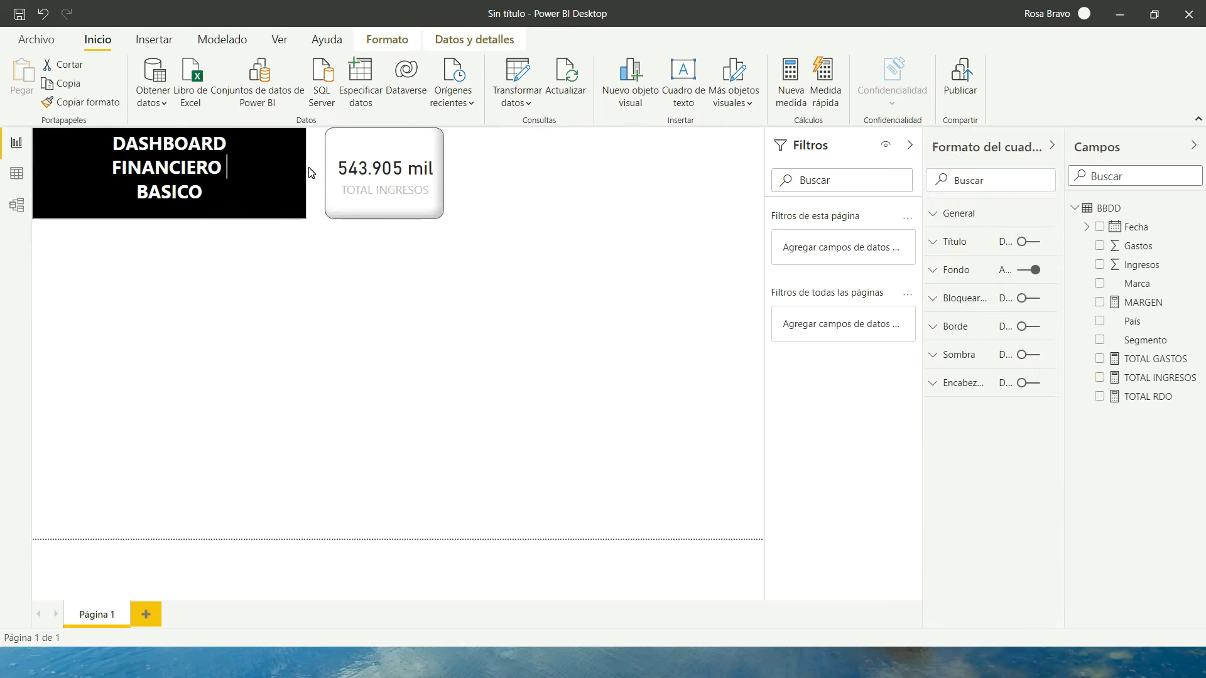
click(378, 243)
drag(378, 140, 361, 140)
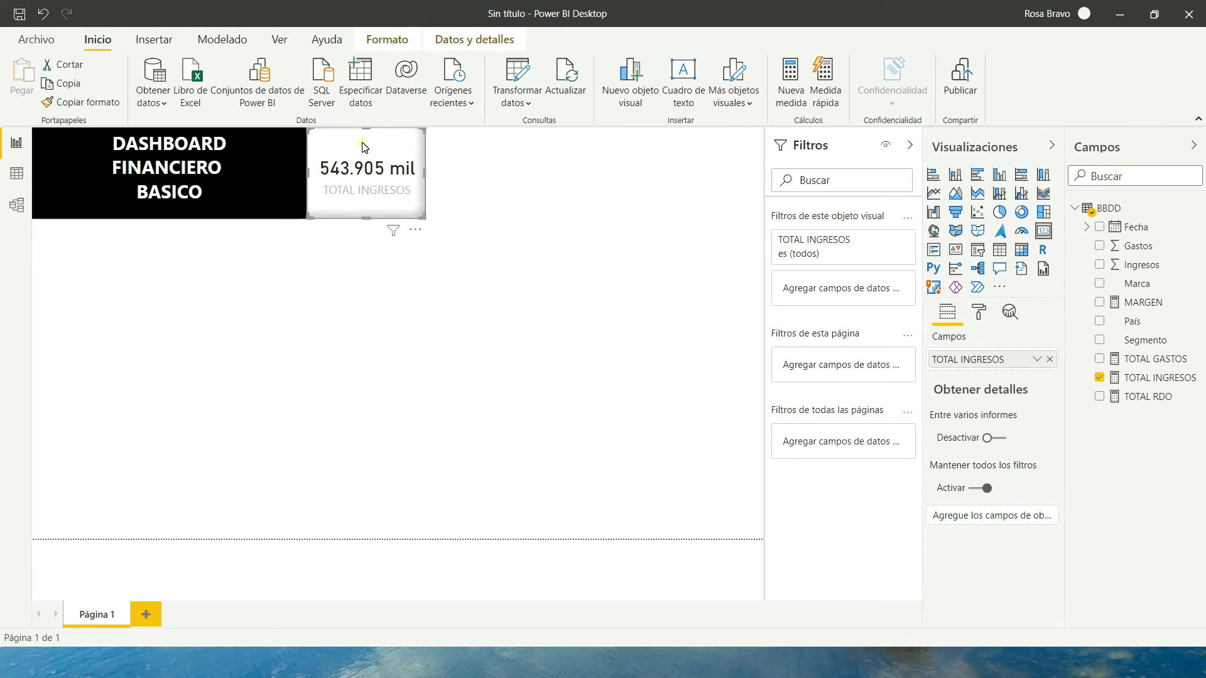
- Duplicate the TOTAL INGRESOS card twice and line up the copies side by side to its right
key(ctrl+c)
click(482, 140)
key(ctrl+v)
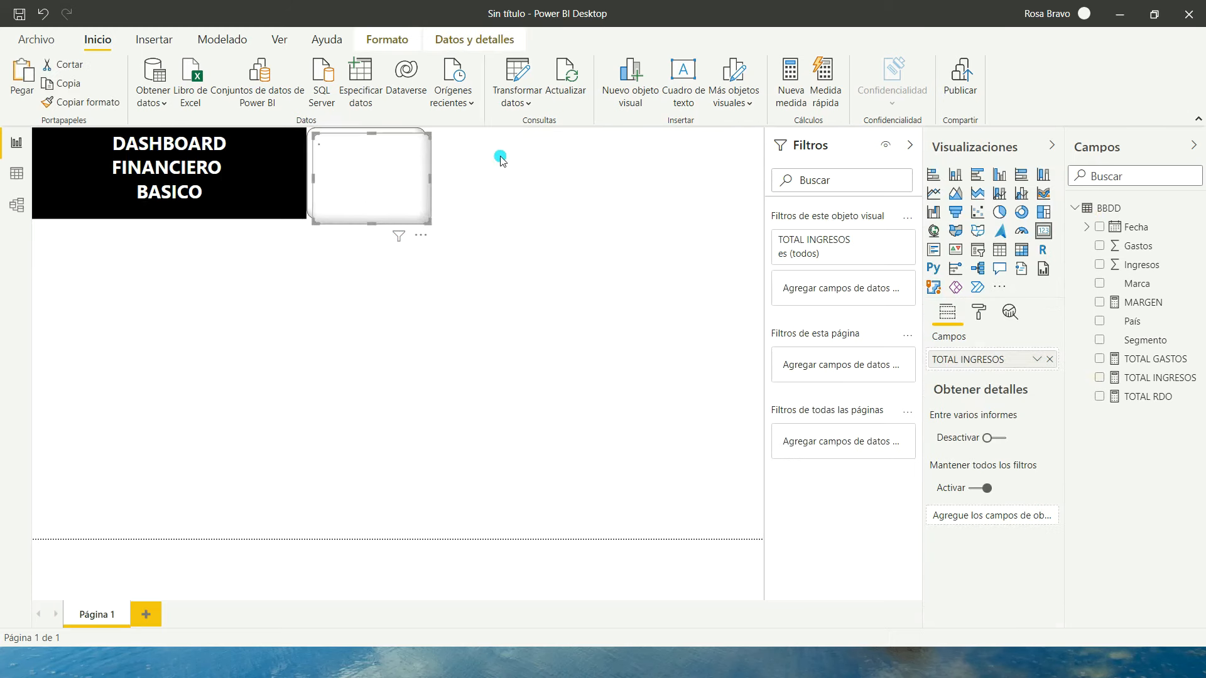
drag(414, 157, 635, 143)
key(ctrl+v)
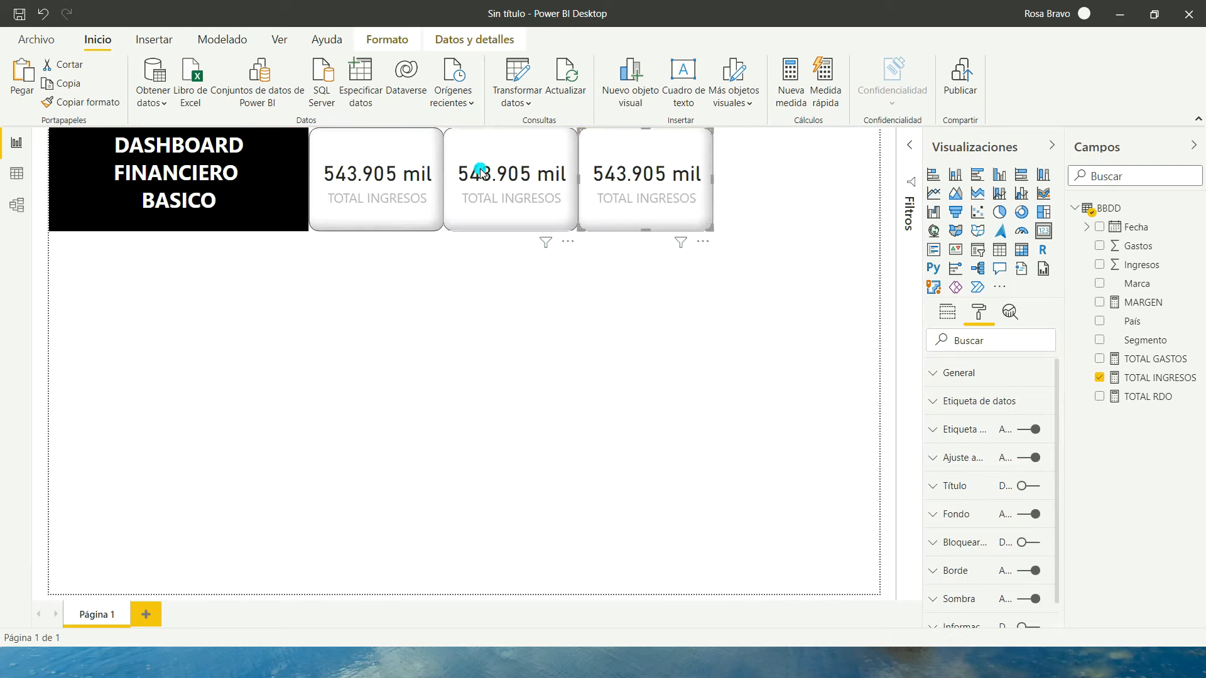
- Replace the field of the middle card with the TOTAL GASTOS measure
click(510, 162)
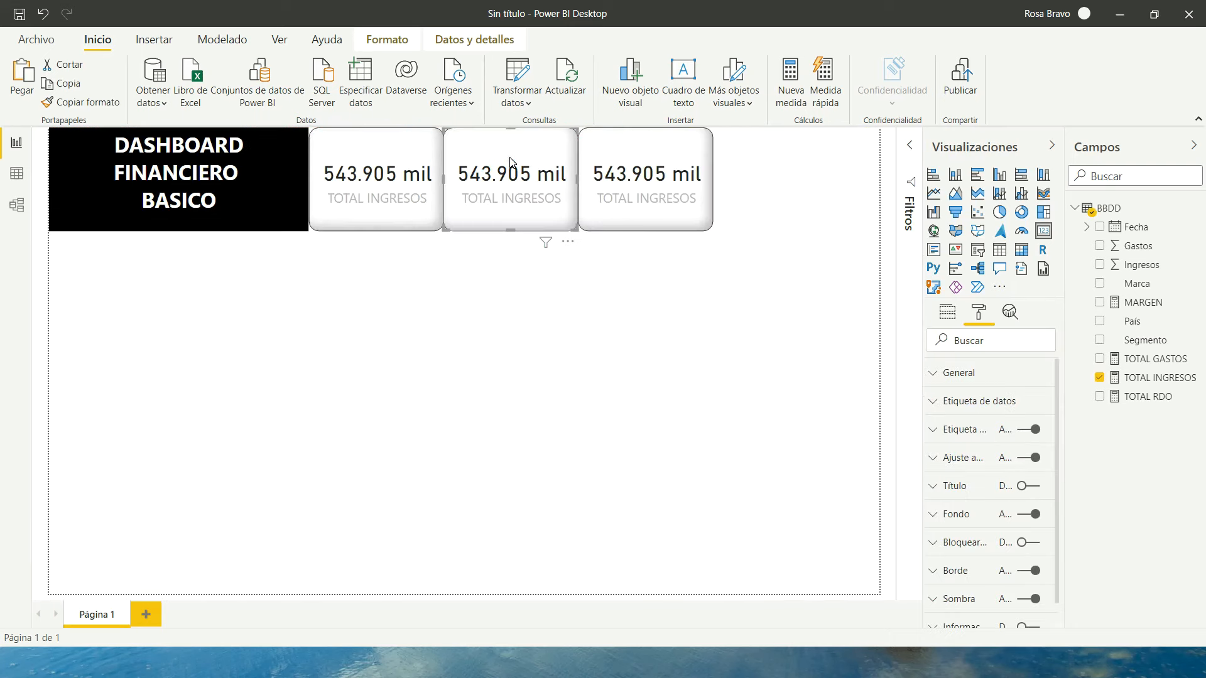
click(947, 312)
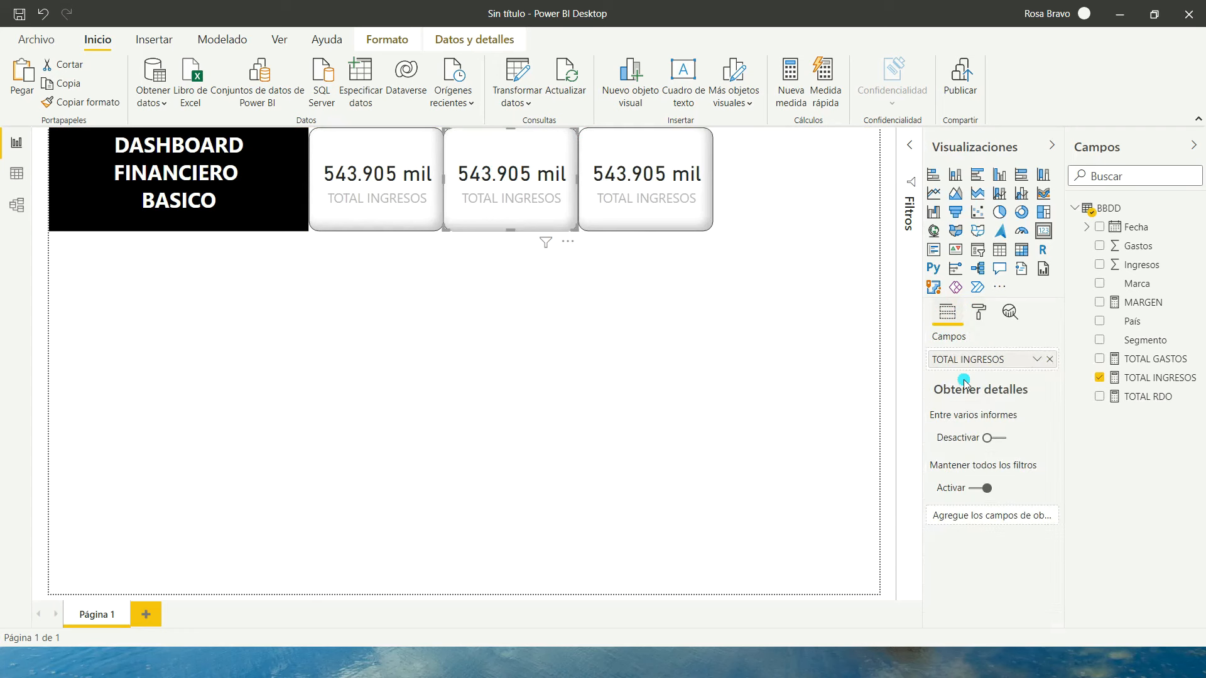
click(1049, 359)
drag(1128, 359, 986, 365)
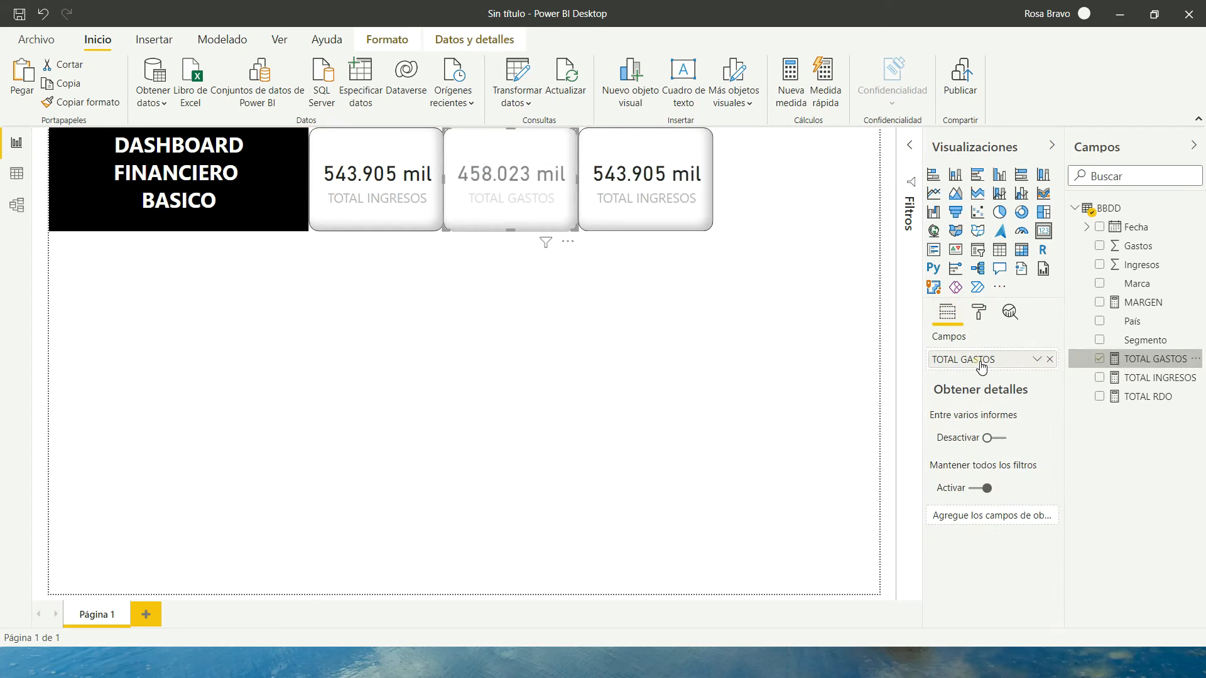
- Replace the field of the third card with the TOTAL RDO measure
click(625, 171)
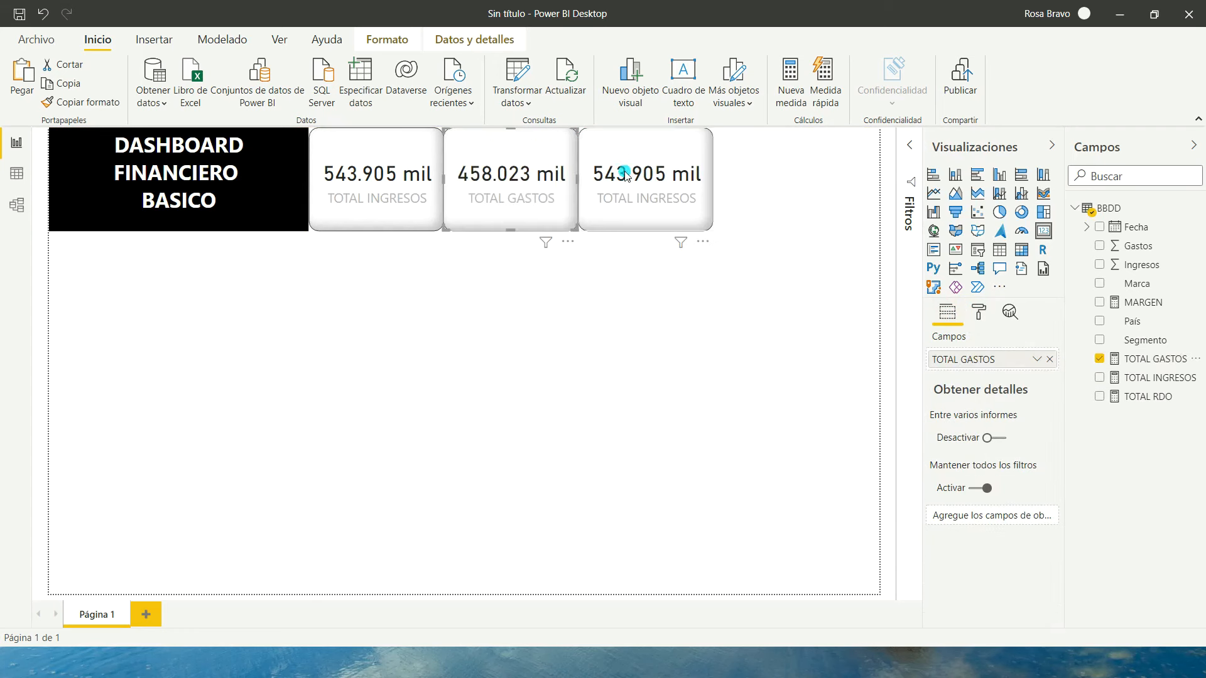
click(1049, 359)
drag(1130, 396, 986, 362)
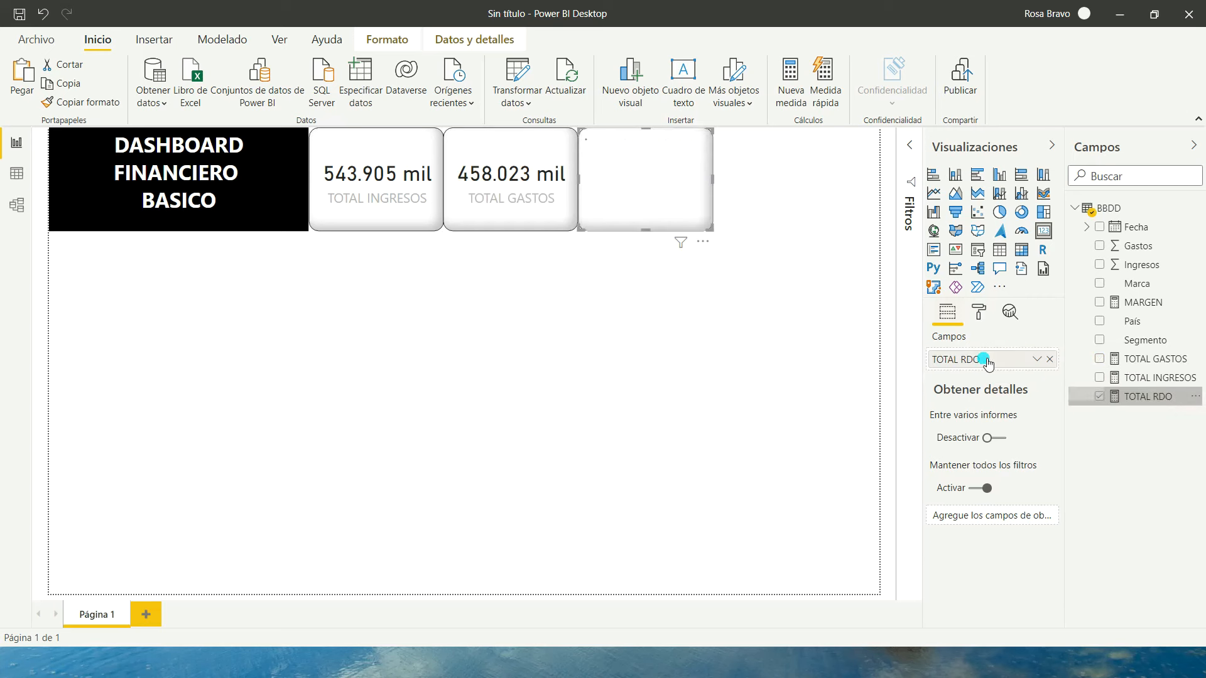
click(789, 179)
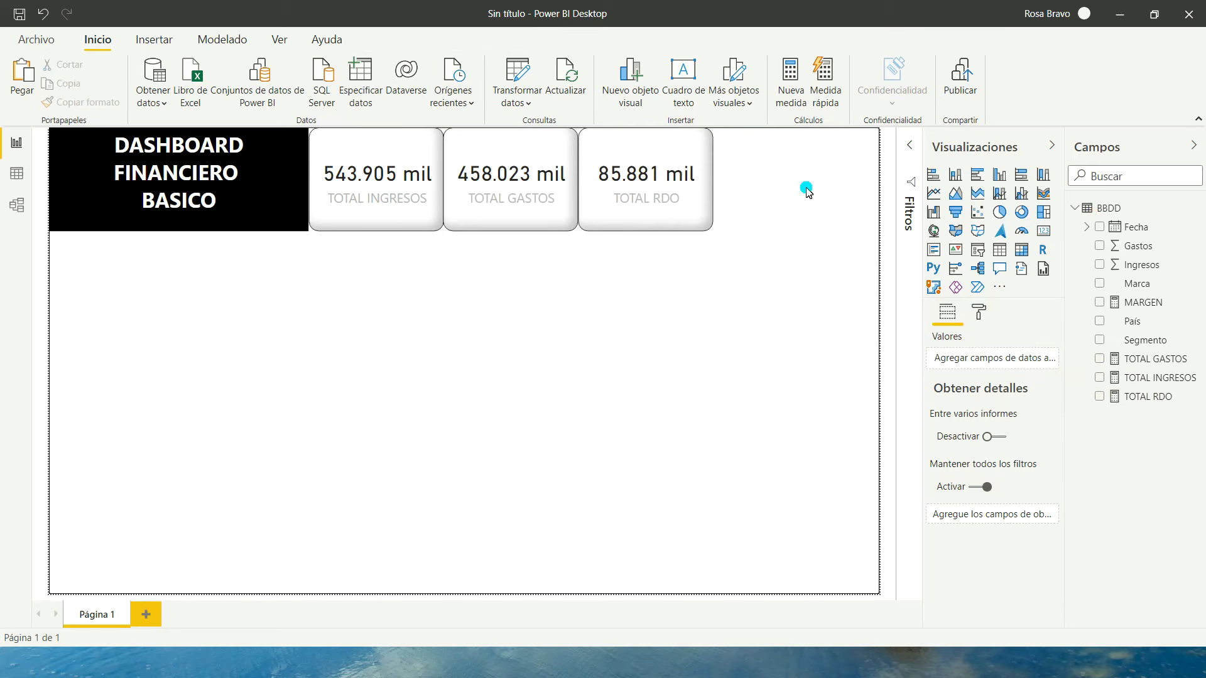
- Add a gauge visual filling the space between the TOTAL RDO card and the page's right edge, with MARGEN as its value
click(1023, 234)
drag(302, 275, 877, 129)
drag(624, 181, 715, 181)
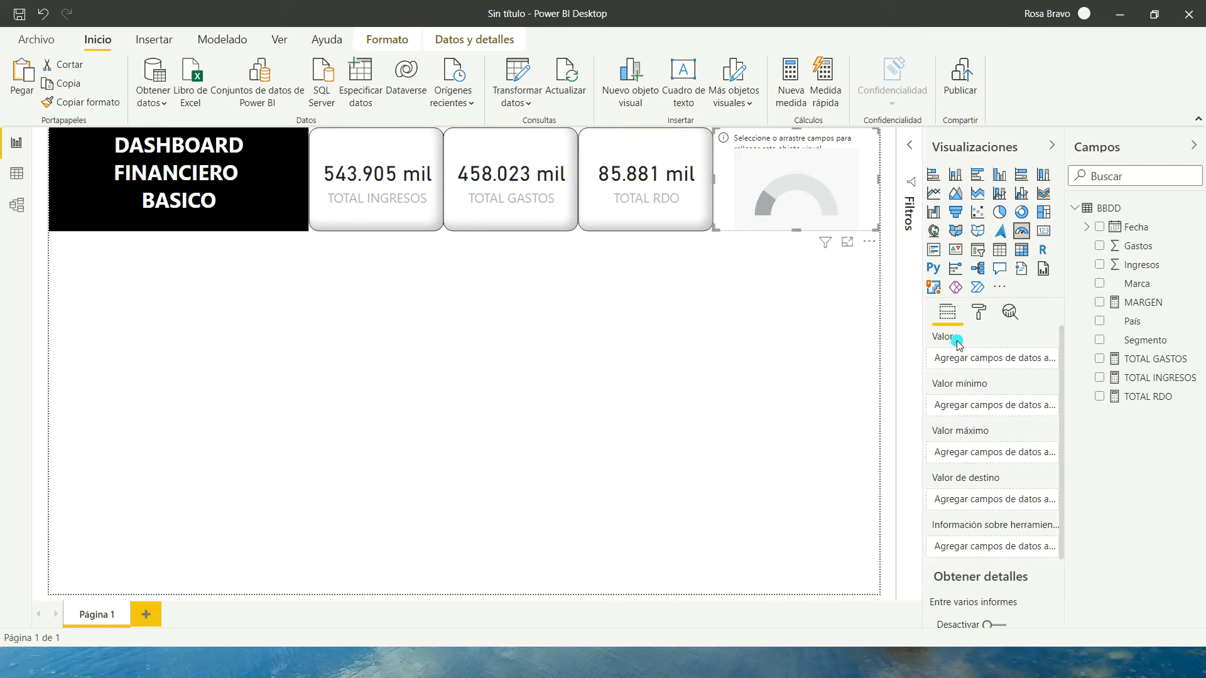
click(980, 313)
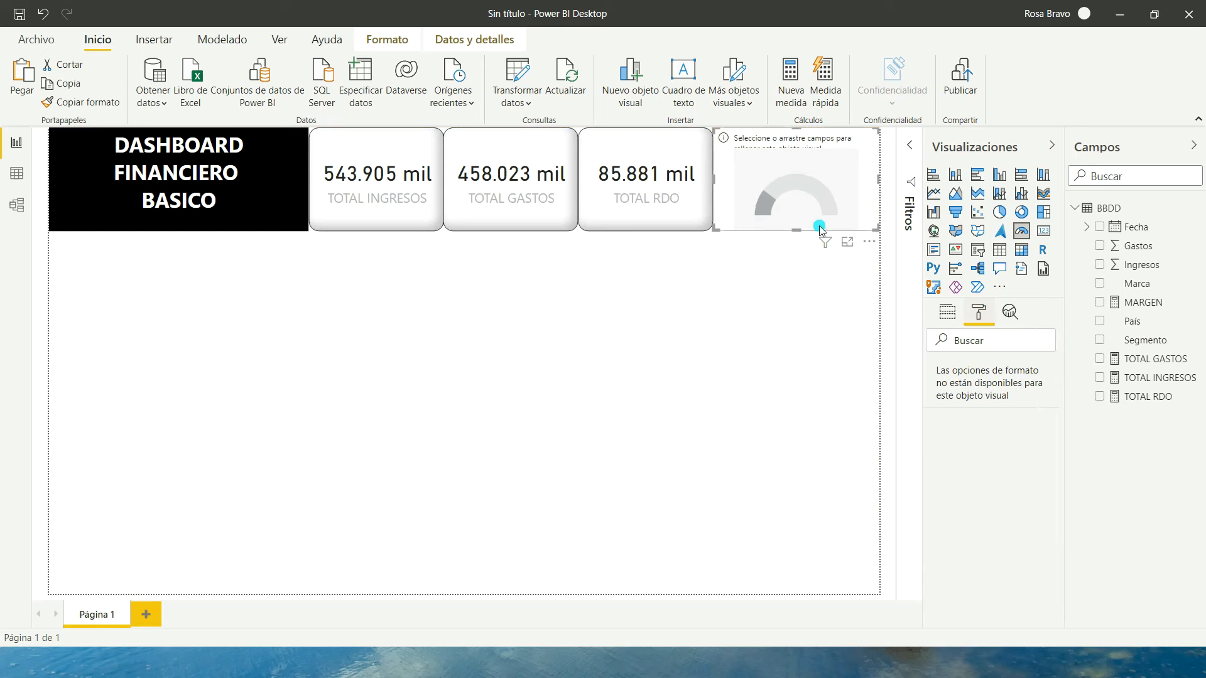
click(947, 312)
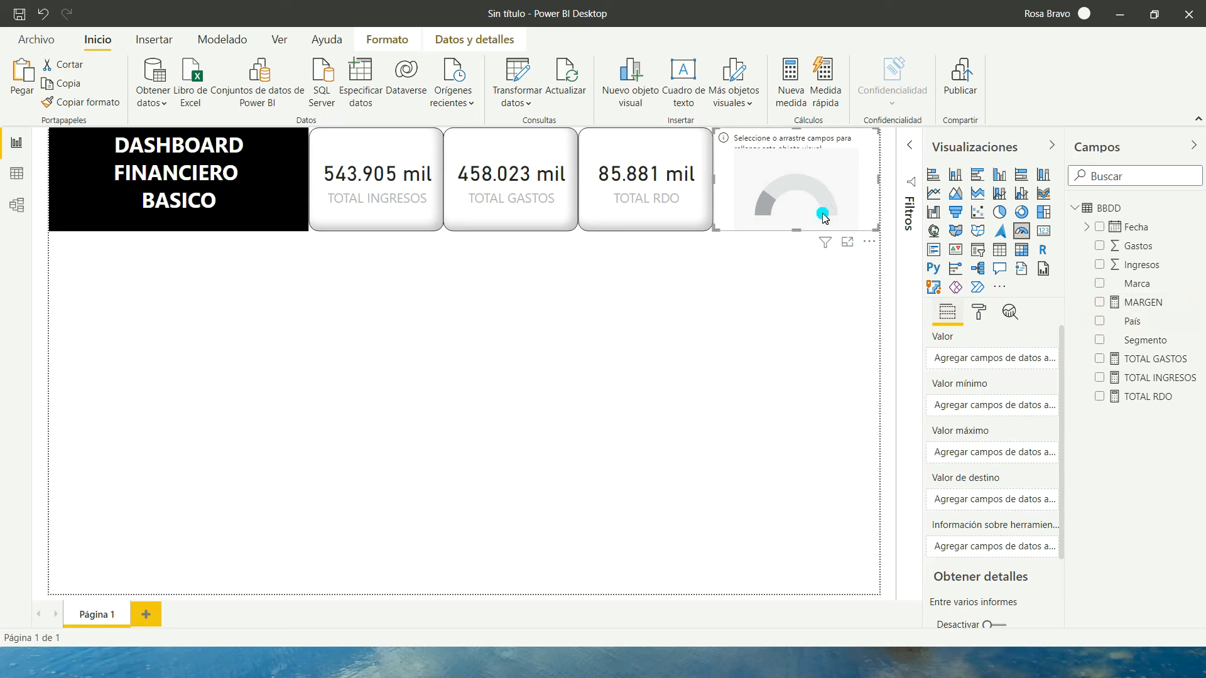
drag(1126, 302, 981, 359)
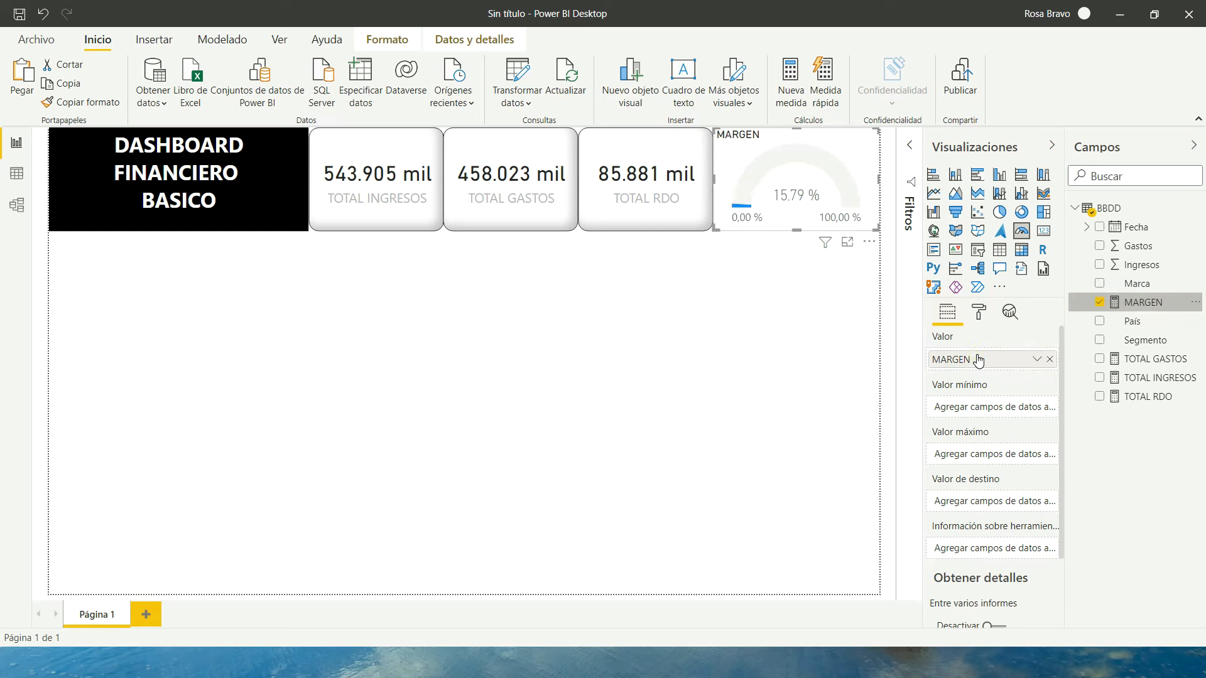
- Turn on the border of the MARGEN gauge and set its radius to 15 px
click(979, 312)
scroll(937, 433, down, 3)
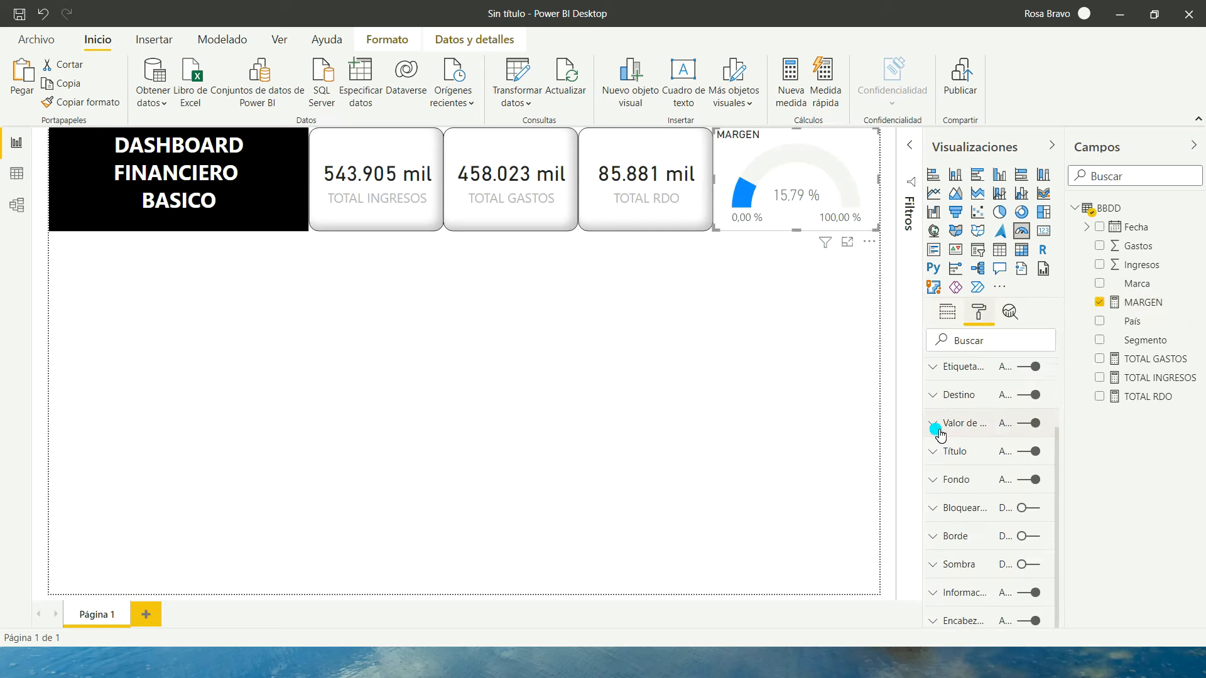
click(1033, 535)
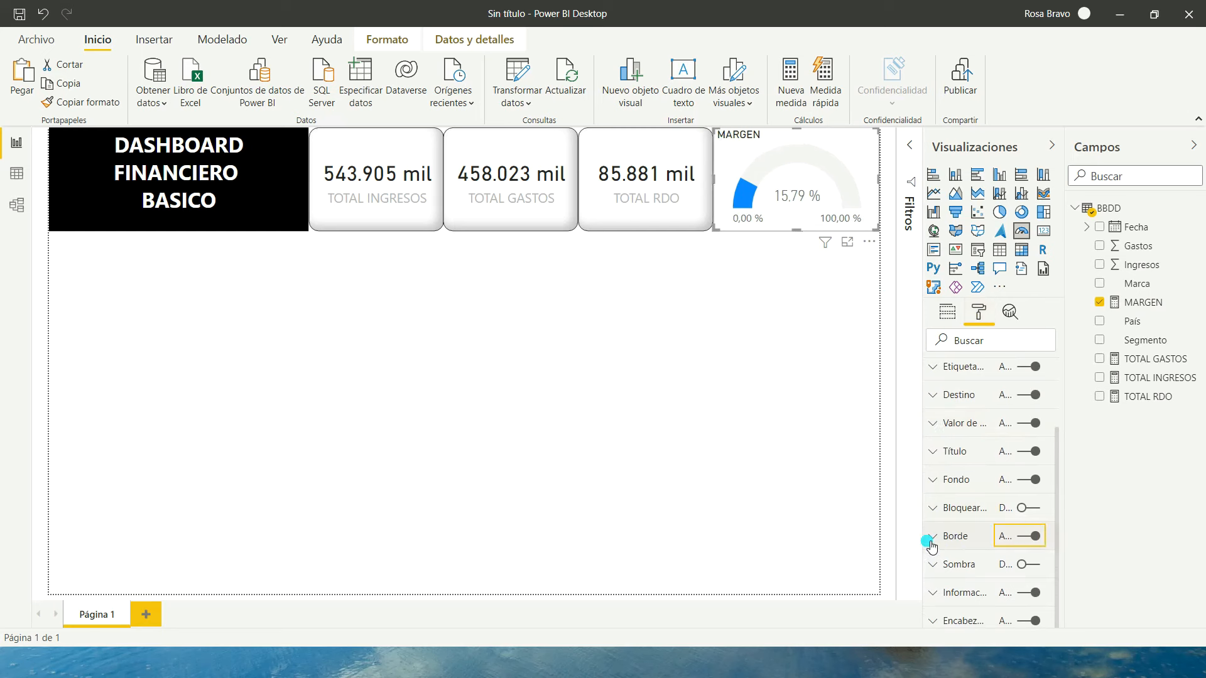
click(932, 537)
scroll(958, 562, down, 3)
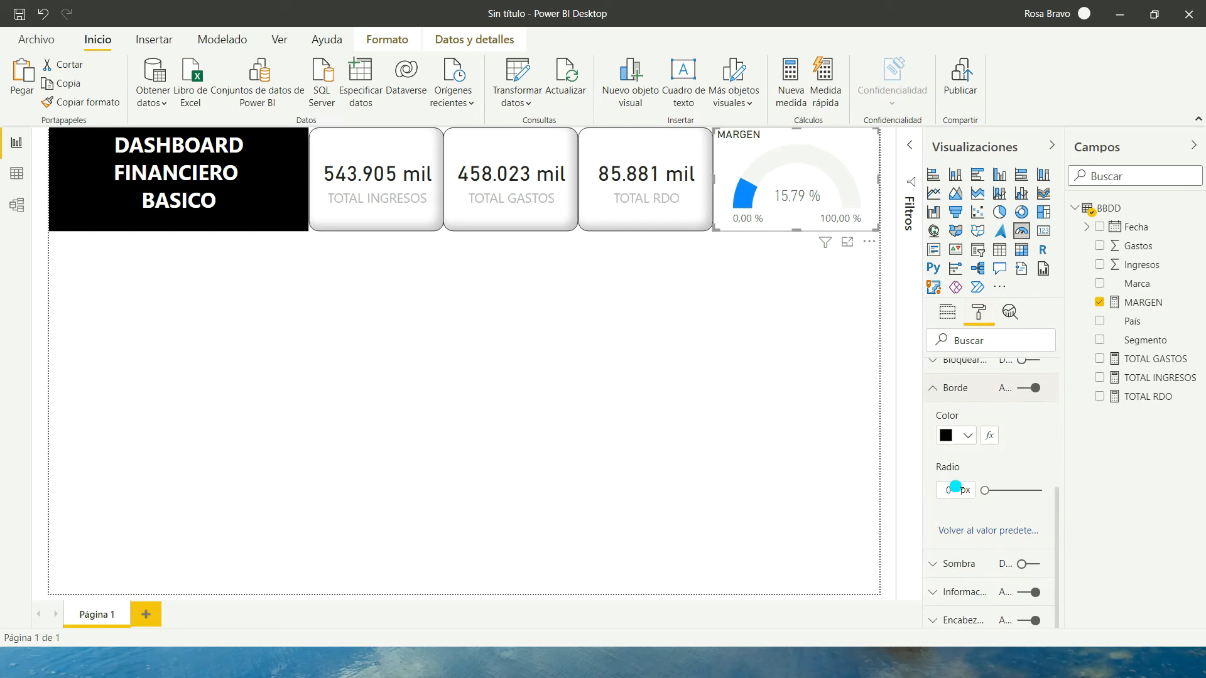
text(15)
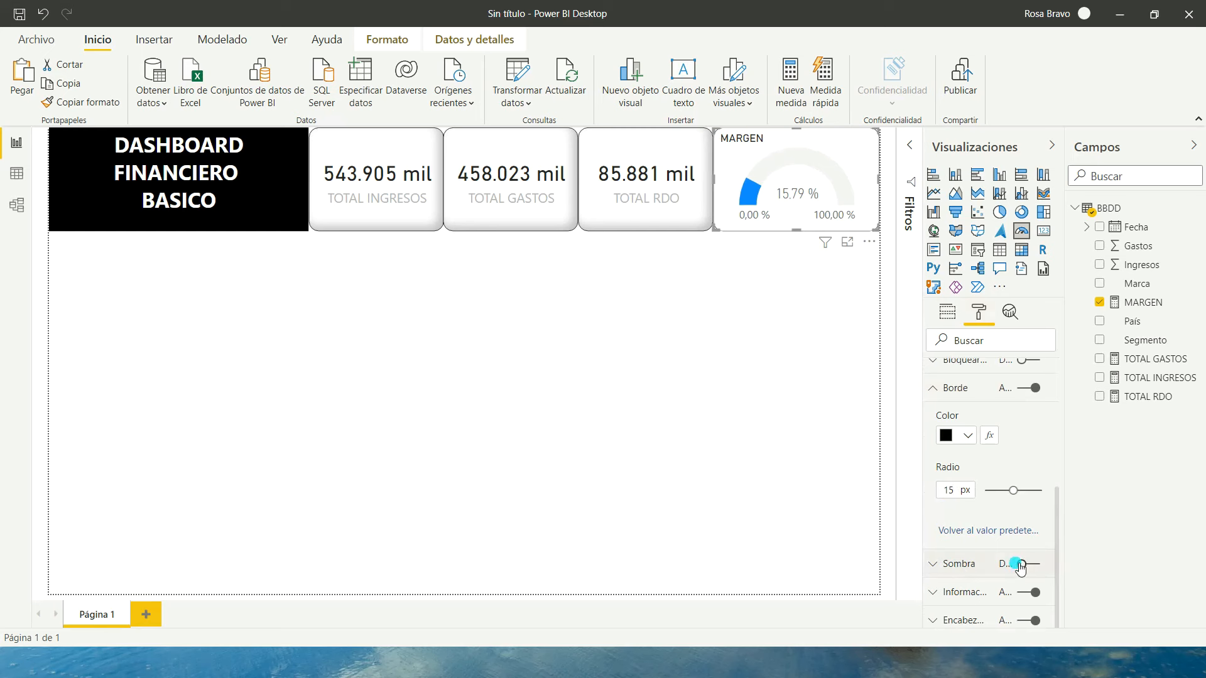
- Turn on the shadow of the MARGEN gauge and set its position to Interna
click(1036, 565)
click(933, 564)
scroll(941, 565, down, 3)
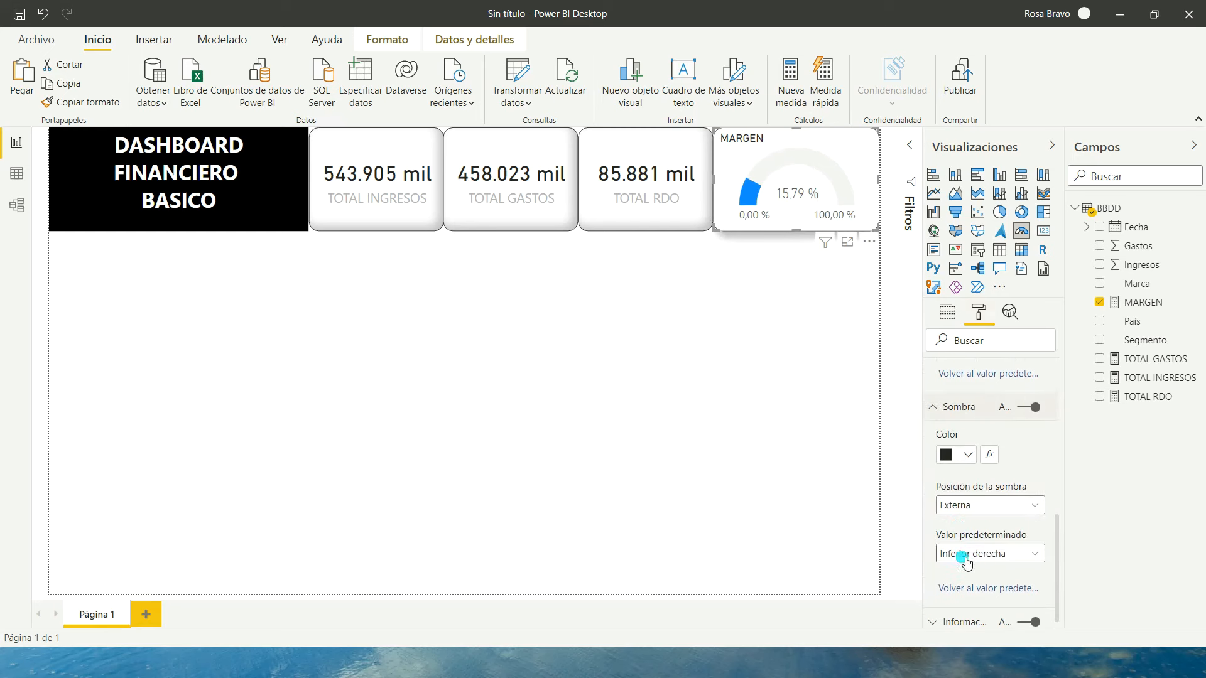
click(982, 508)
click(980, 545)
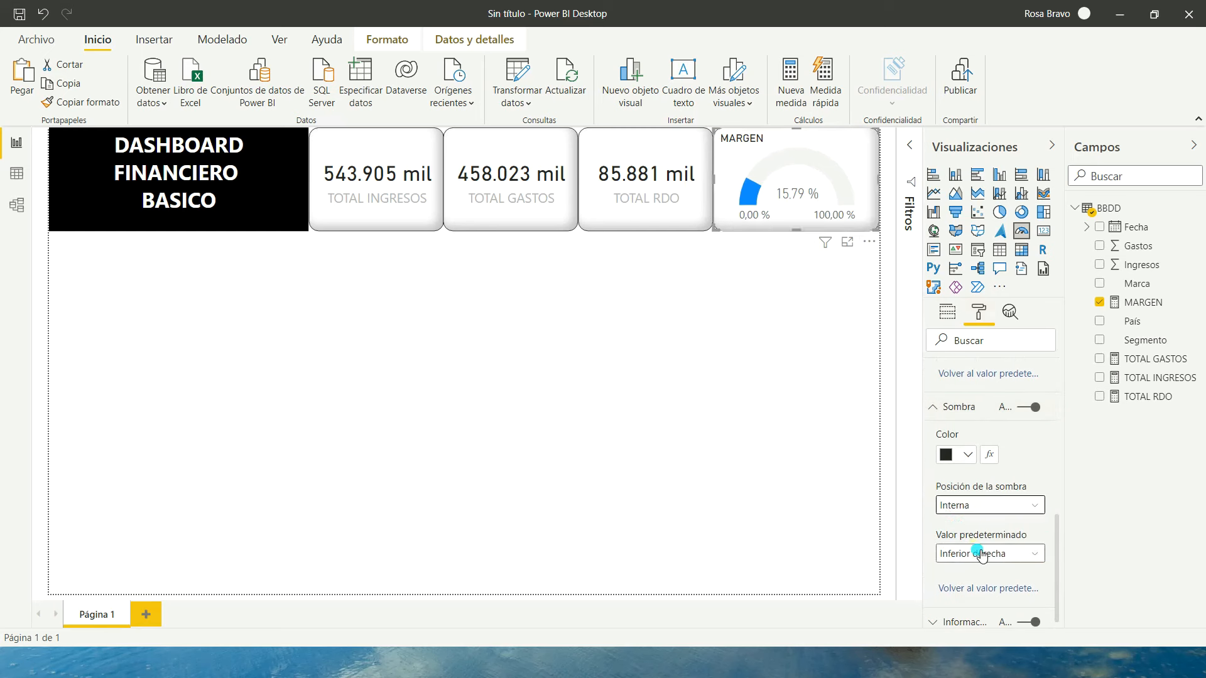
click(709, 324)
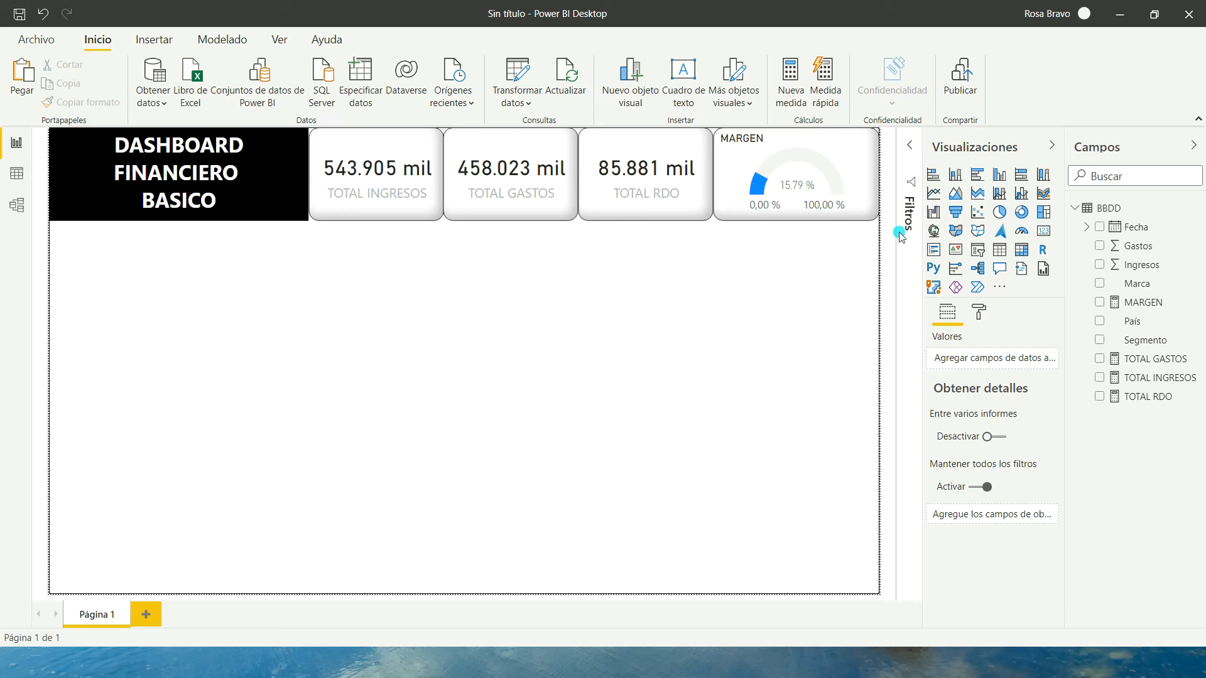
- Add a map visual in the page's lower-left corner, with País as both its location and its legend
click(934, 231)
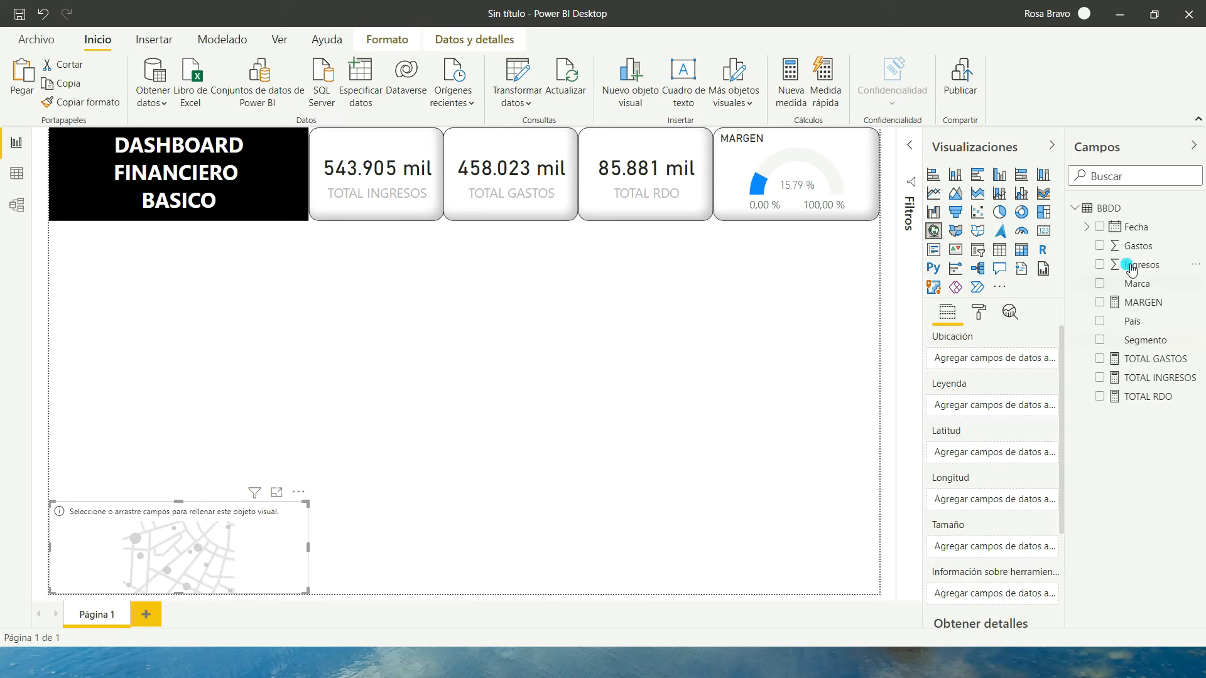
drag(1133, 321, 967, 364)
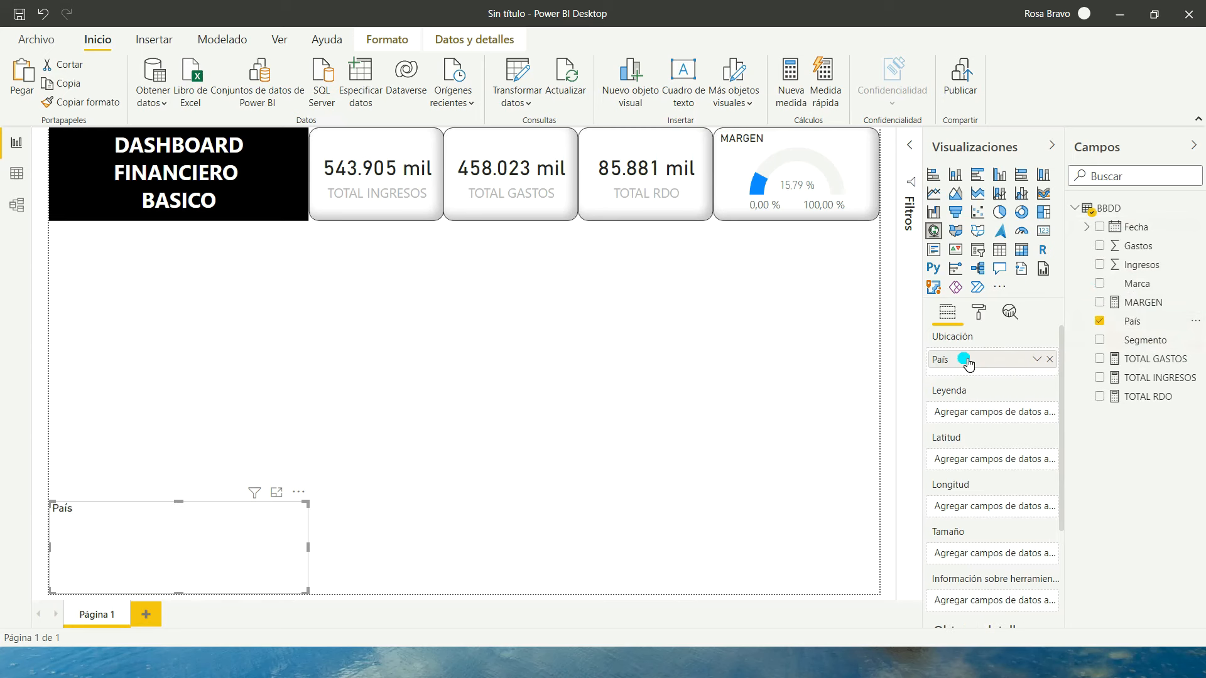
drag(1133, 320, 973, 413)
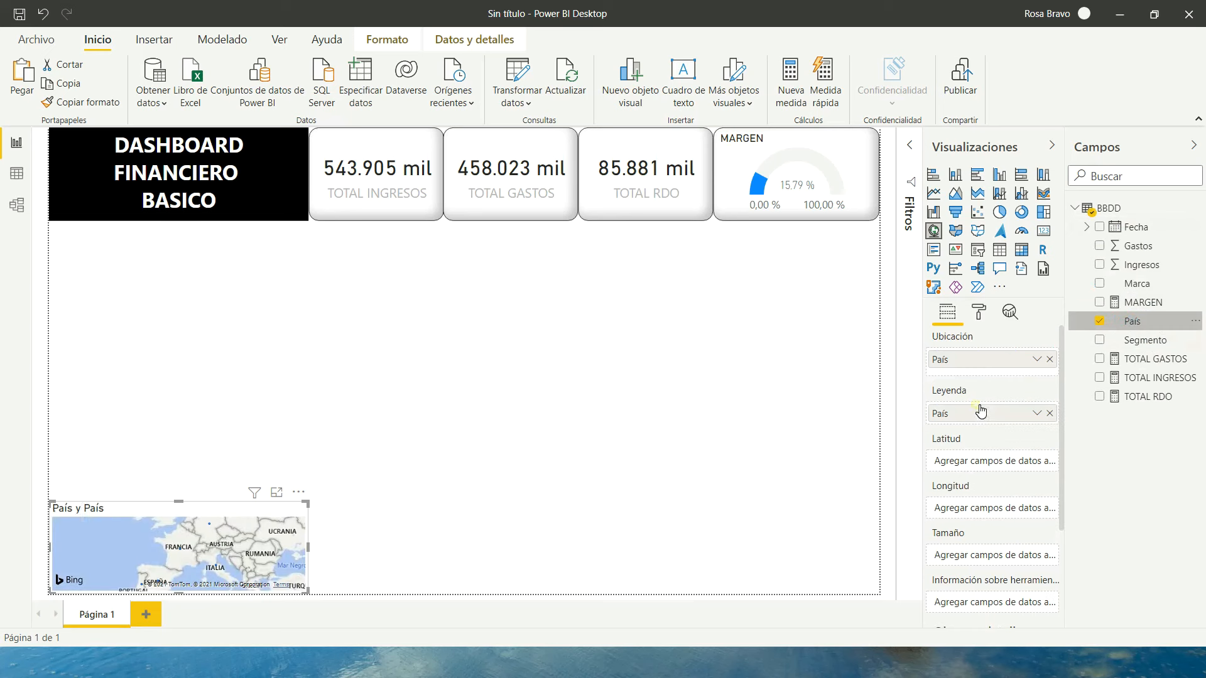
- Extend the top edge of the País map upward in two stages to make it taller
drag(180, 506, 176, 466)
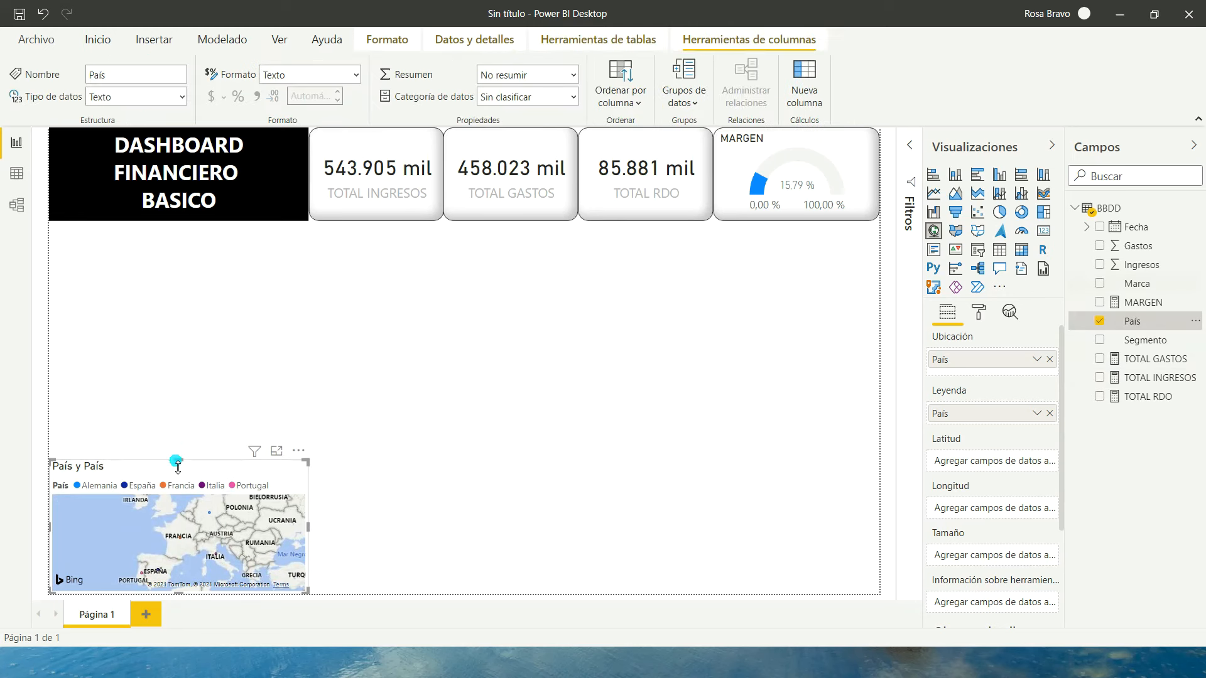
drag(178, 465, 170, 440)
click(200, 479)
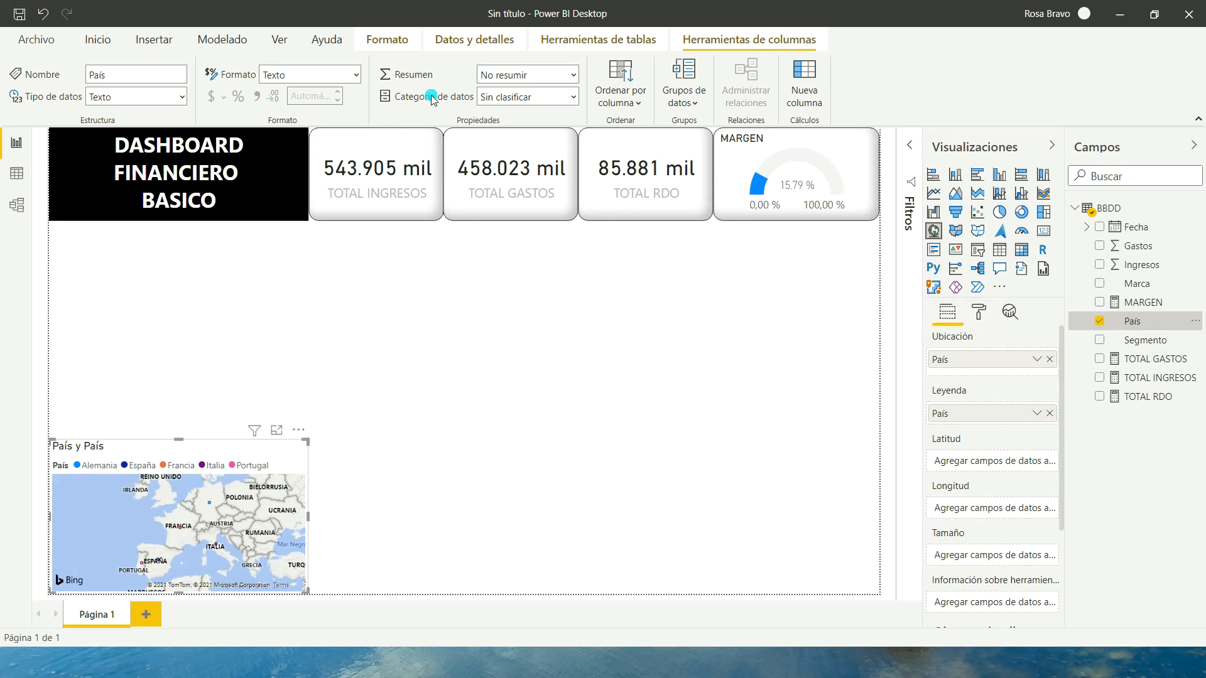
- Set the data category of the País field to País o región
click(575, 97)
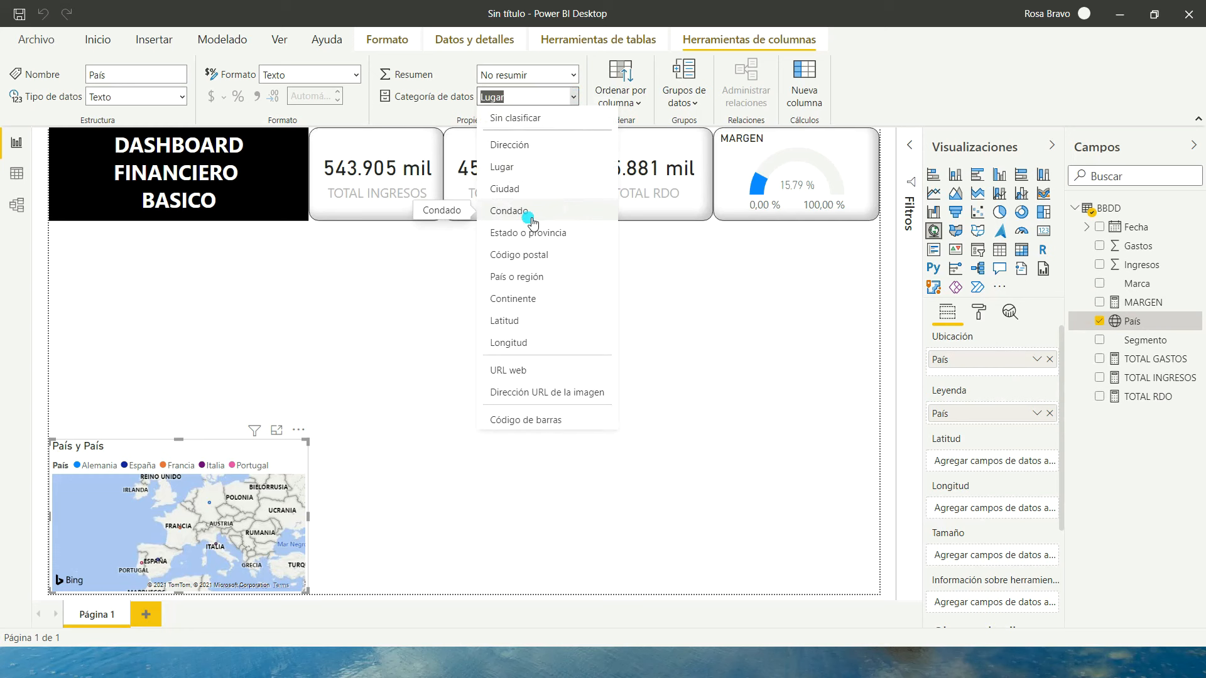
click(525, 271)
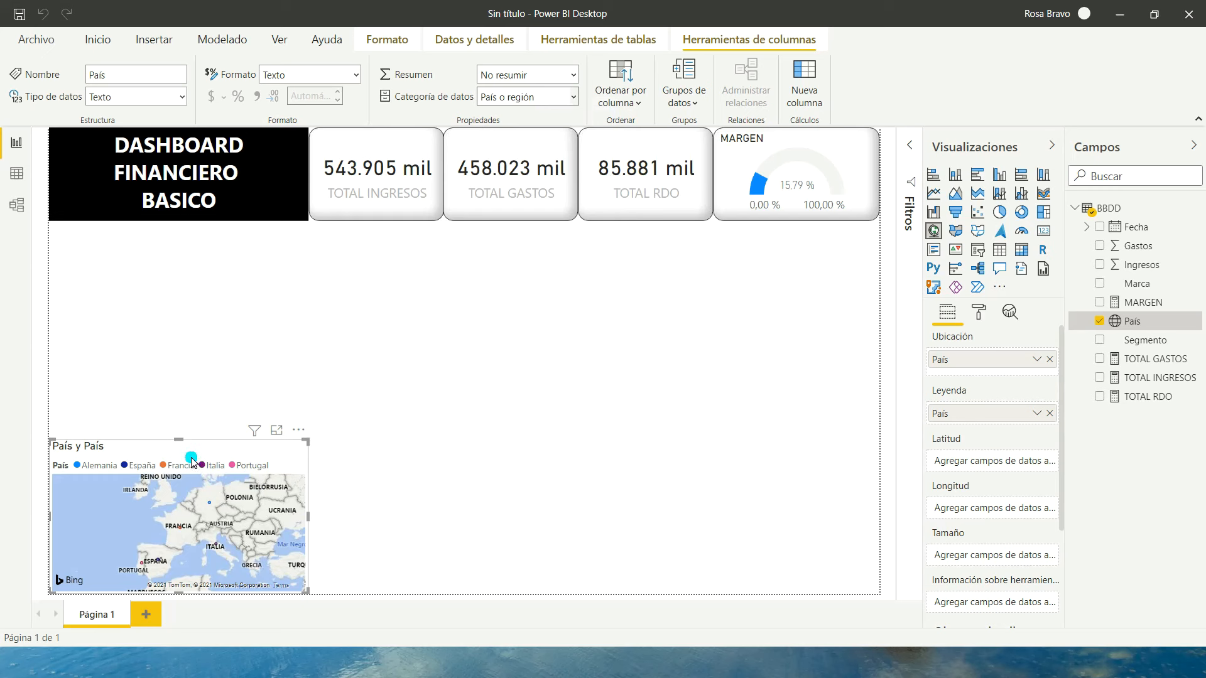
- Turn off the legend of the País map and turn on its category labels
click(979, 312)
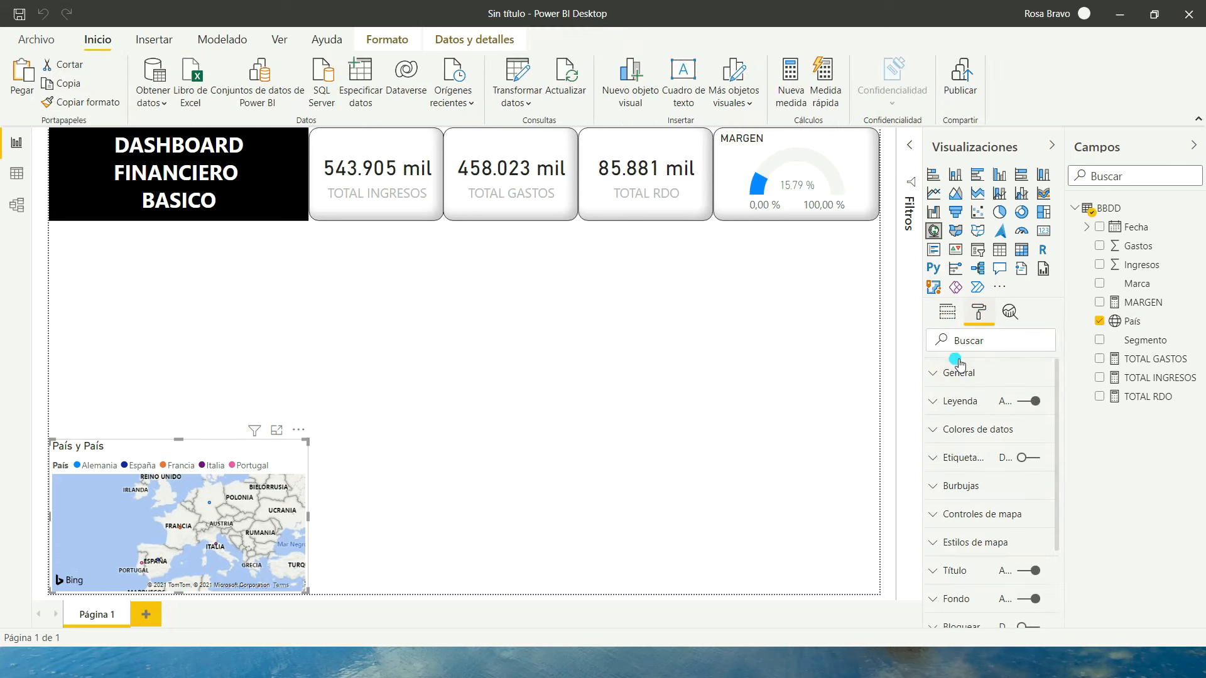
click(1025, 401)
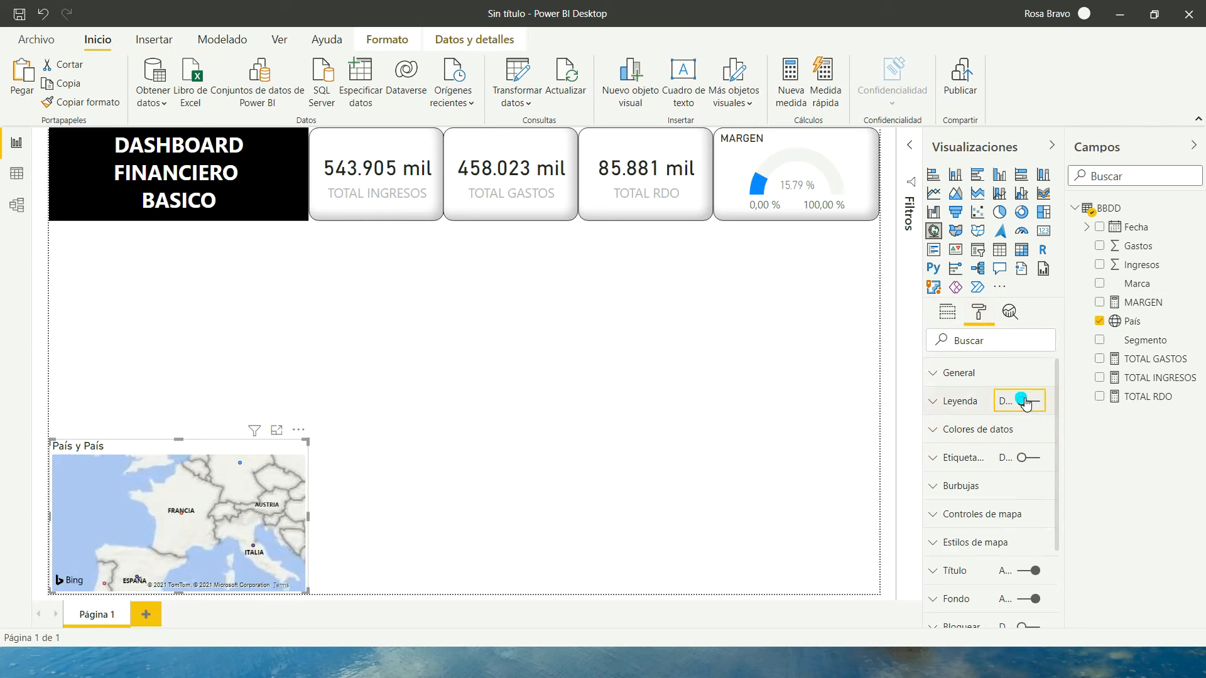
click(1033, 459)
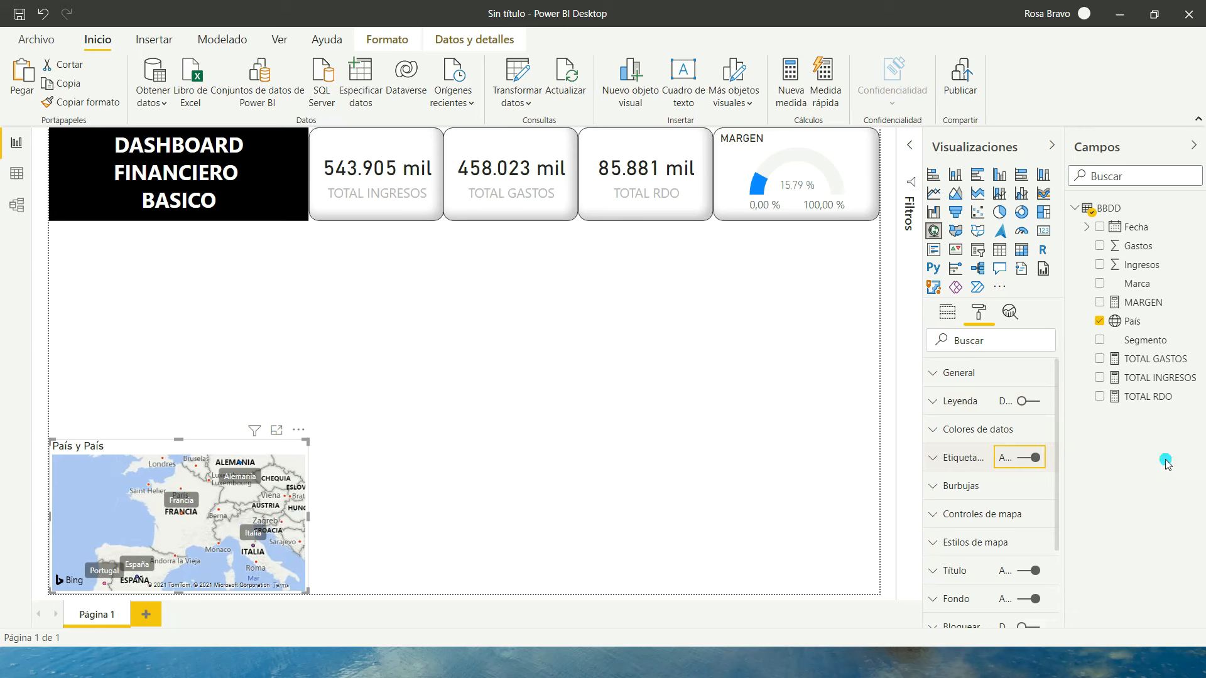
- Set the bubble size of the País map to 10
click(936, 487)
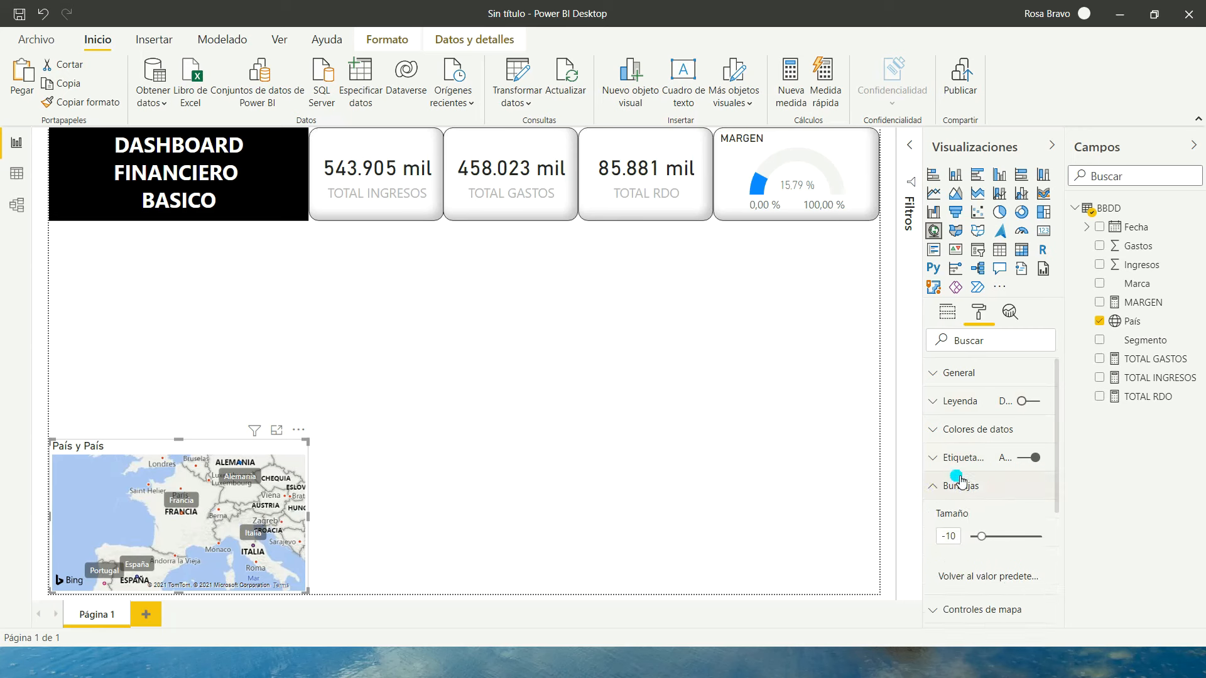
scroll(960, 481, down, 1)
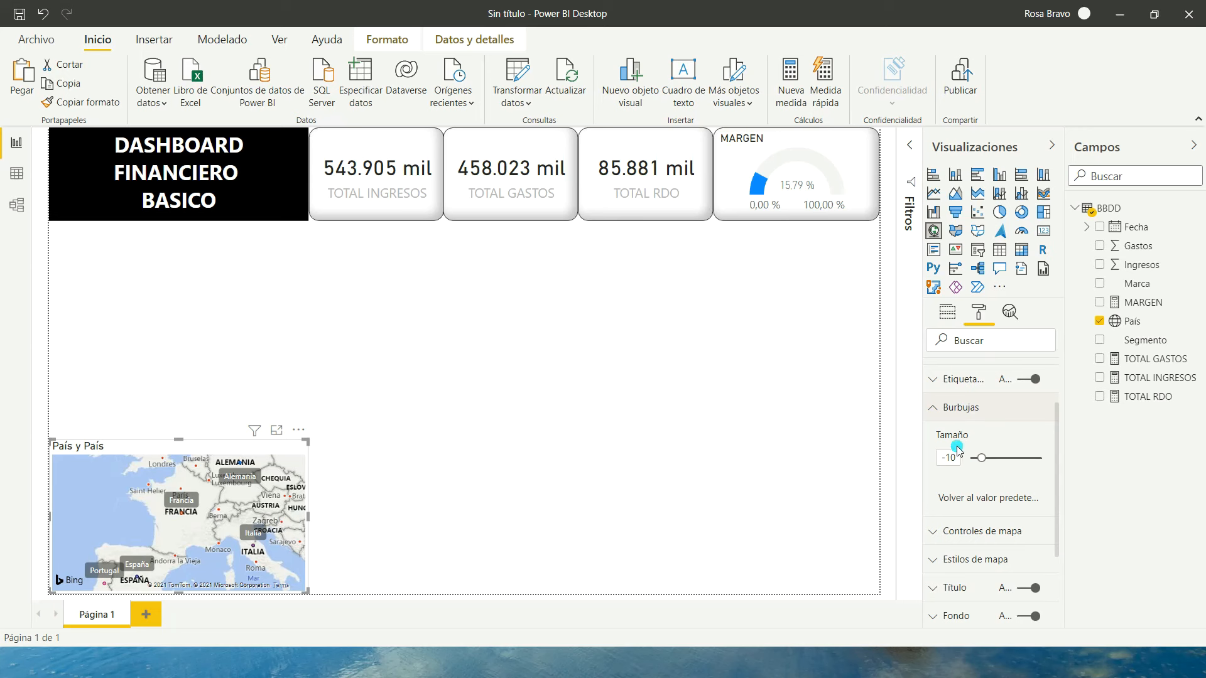
text(10)
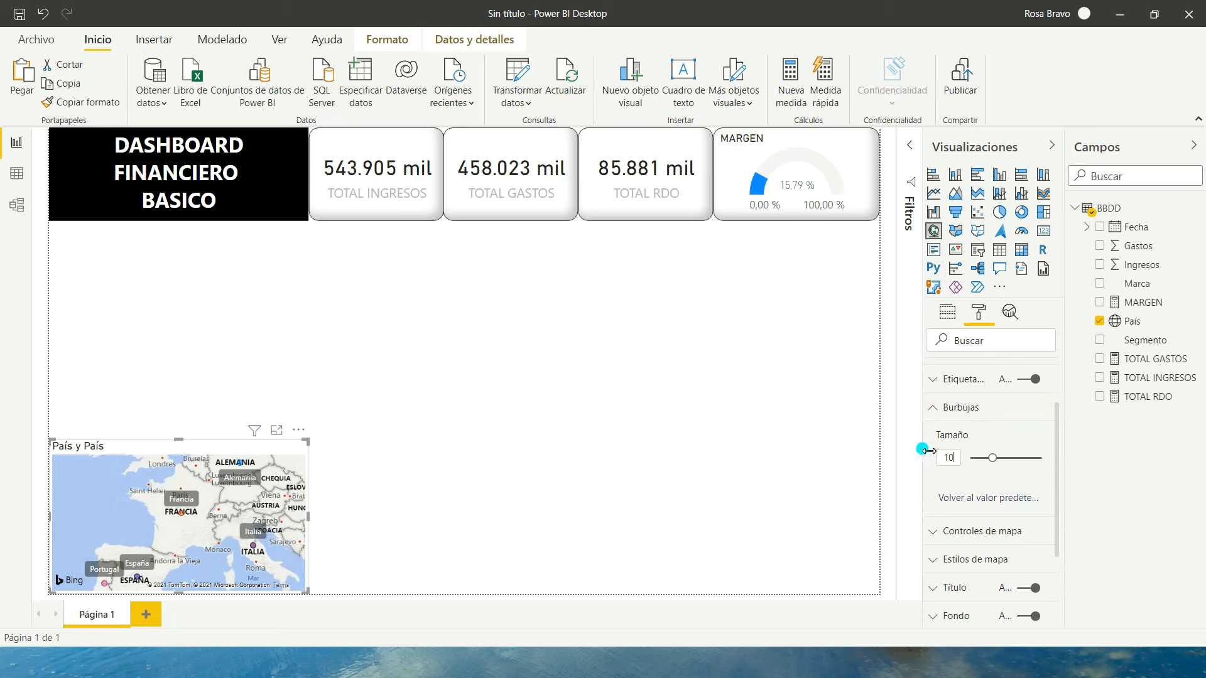
- Turn off the background of the País map and turn on its border and shadow
click(1015, 471)
scroll(998, 477, down, 2)
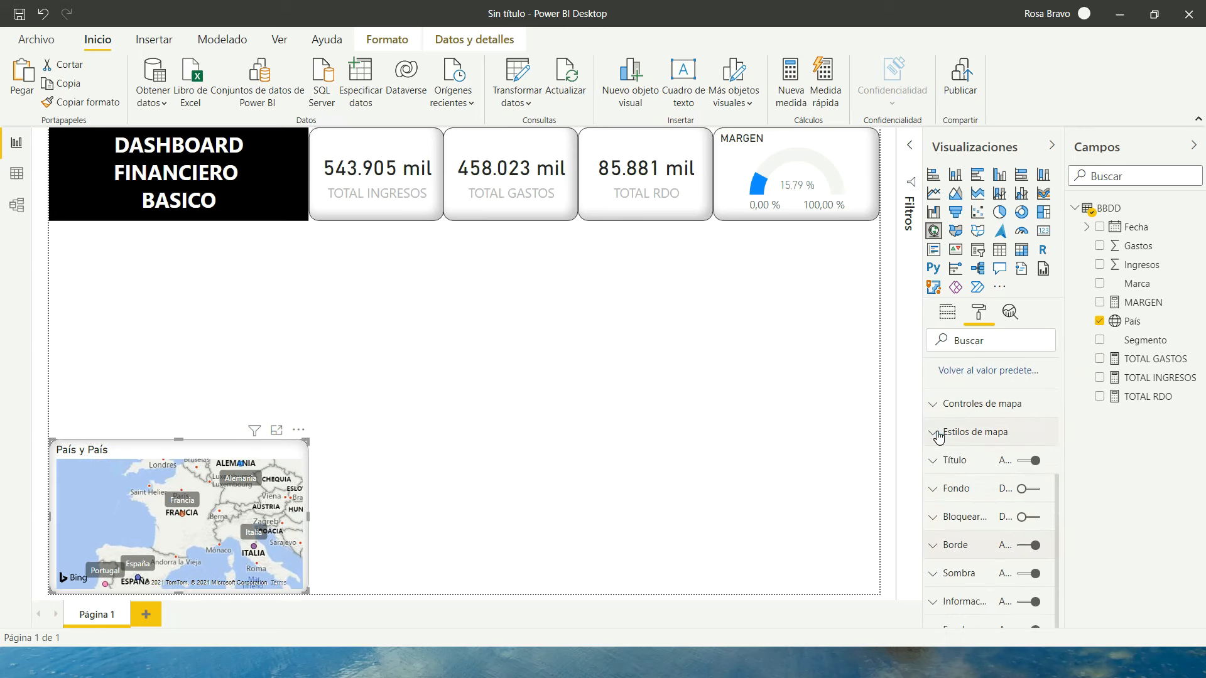
- Apply the Escala de grises theme to the País map and turn off its title
click(938, 434)
click(995, 477)
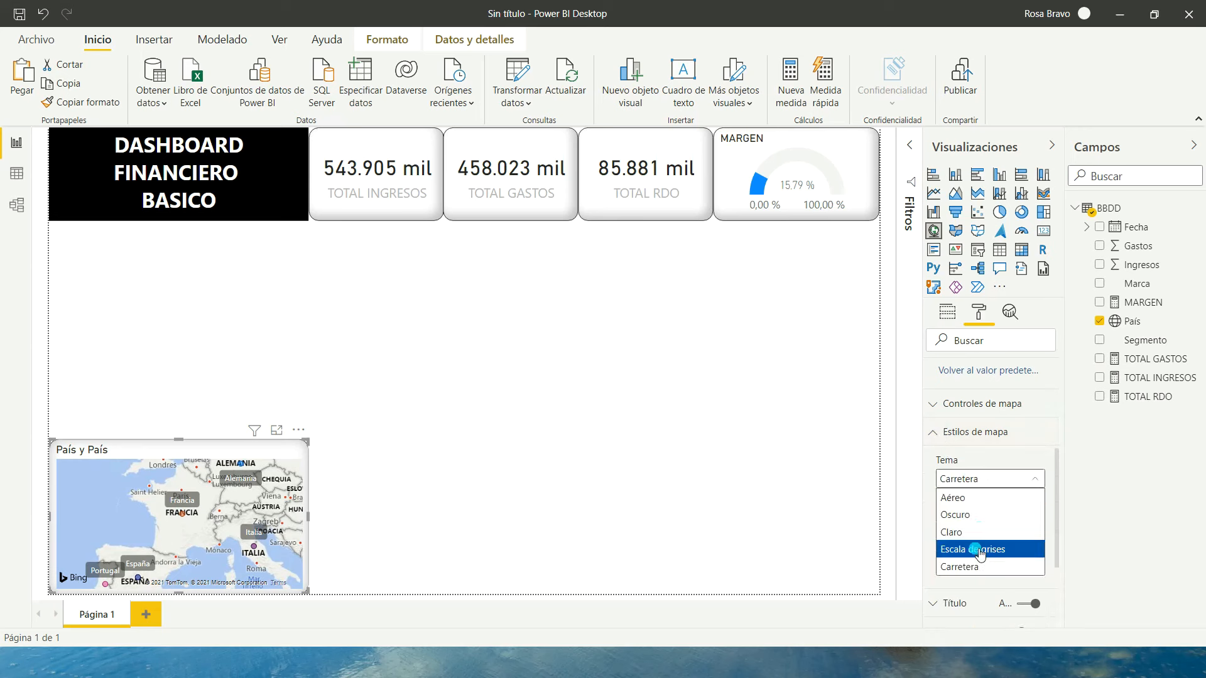
click(975, 550)
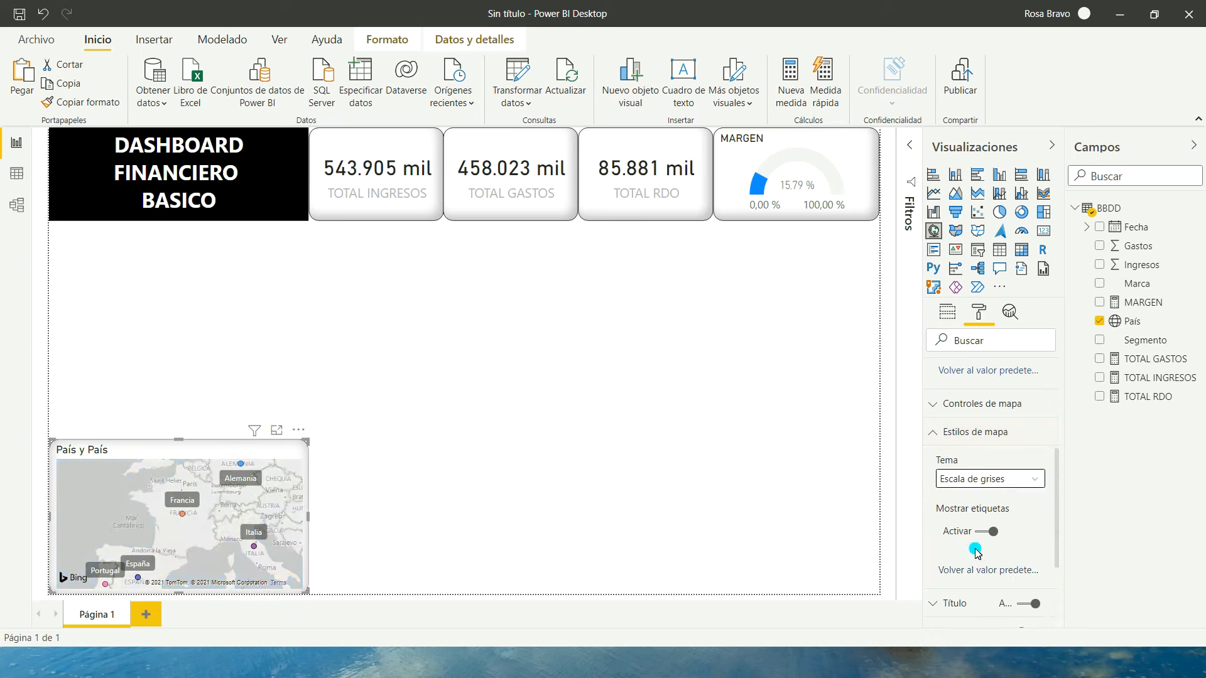
click(1024, 451)
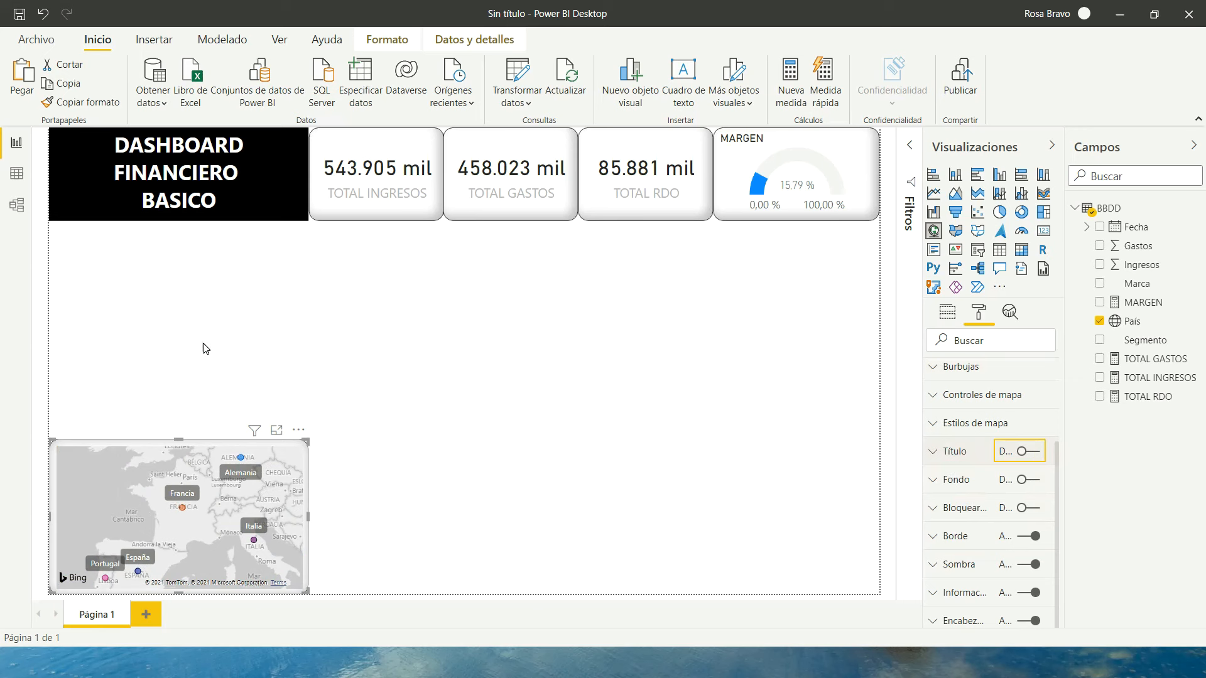
- Add a matrix visual, place it beside the map at the page's lower edge and enlarge it upward and to the right
click(369, 360)
click(401, 377)
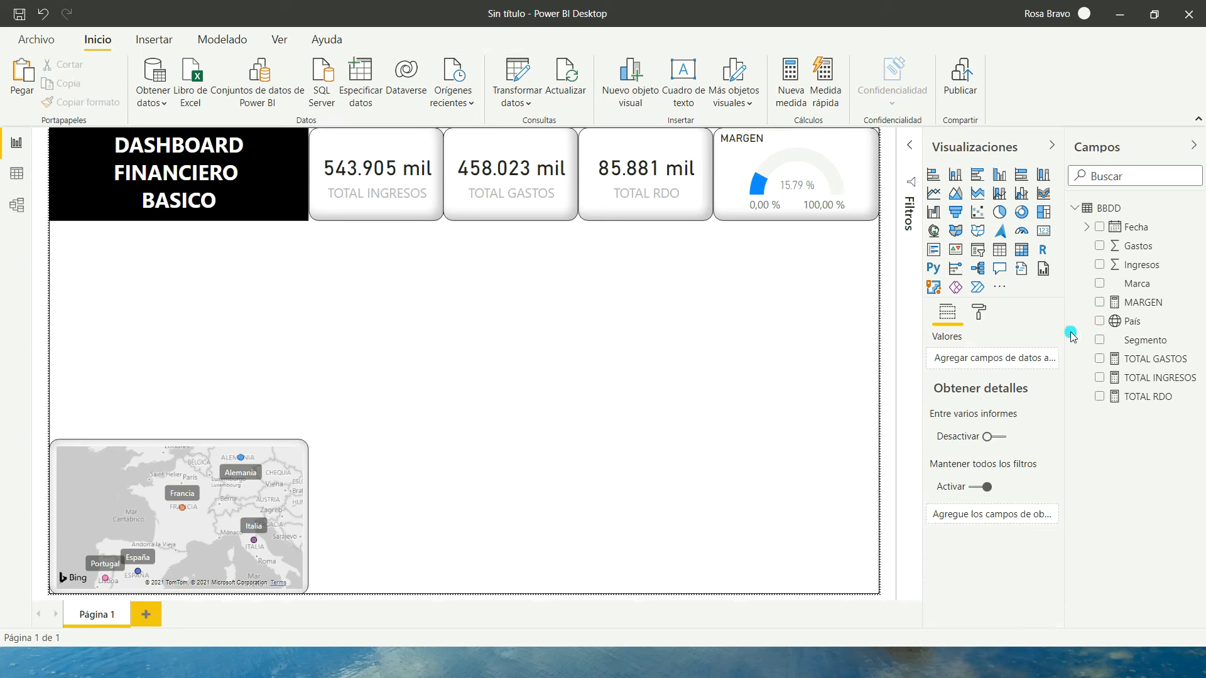
click(1020, 249)
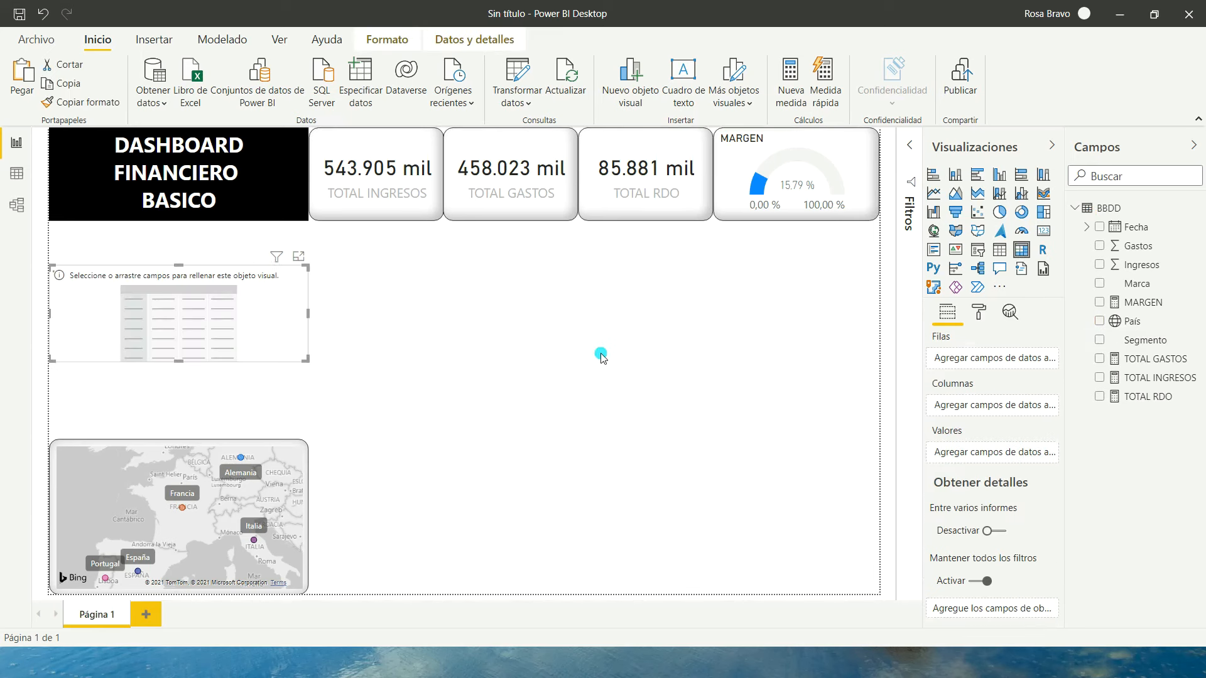
drag(305, 259, 558, 496)
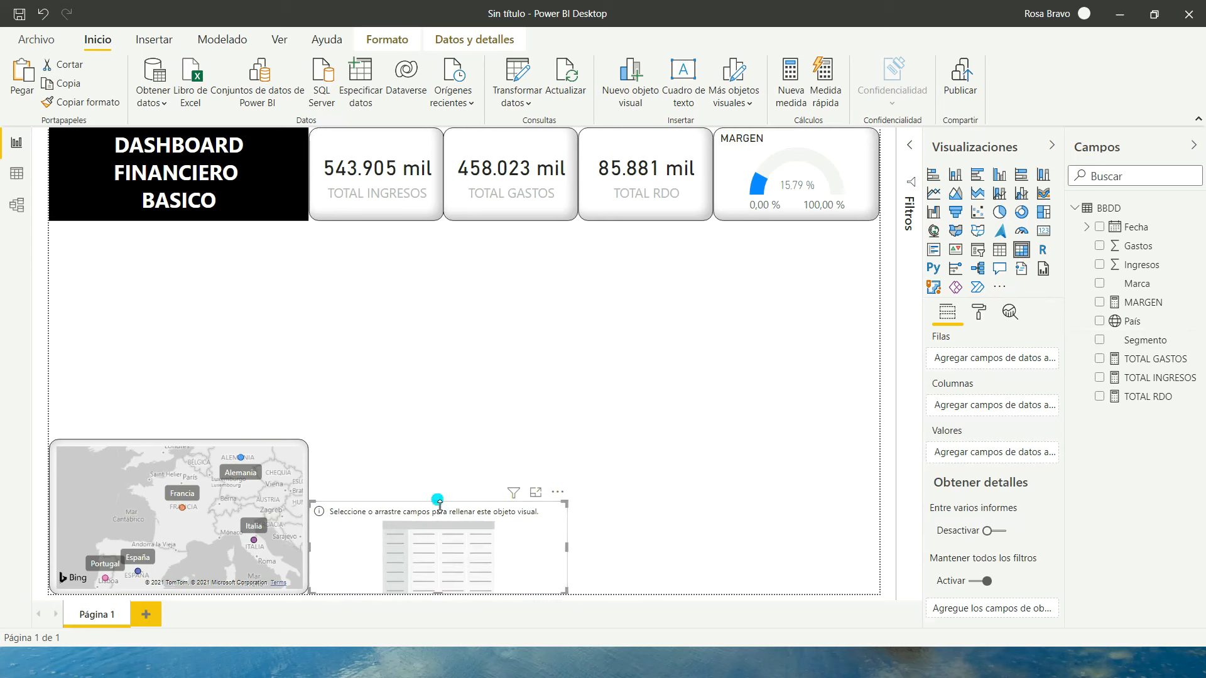
drag(439, 503, 439, 398)
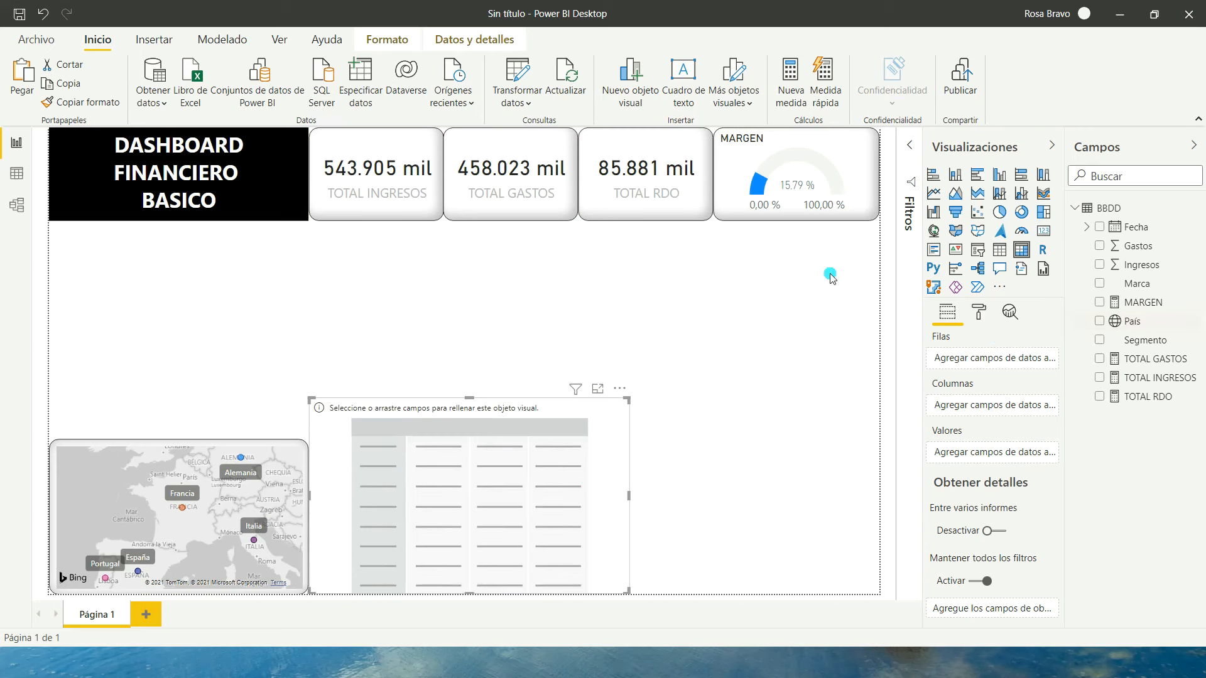
- Use Fecha as the matrix rows, keeping only the Año and Mes levels of its hierarchy
drag(1135, 227, 992, 358)
click(1049, 389)
click(1049, 404)
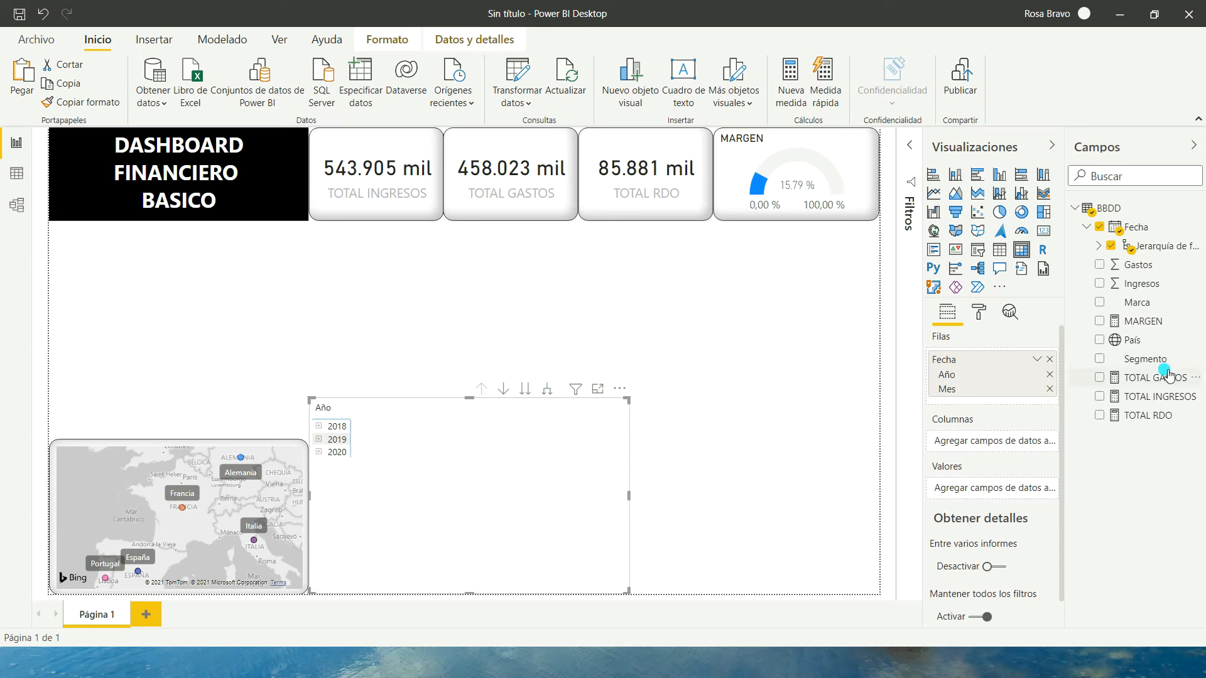
- Add TOTAL INGRESOS, TOTAL GASTOS, TOTAL RDO and MARGEN as the matrix values, in that order
drag(1158, 396, 989, 487)
drag(1124, 378, 987, 501)
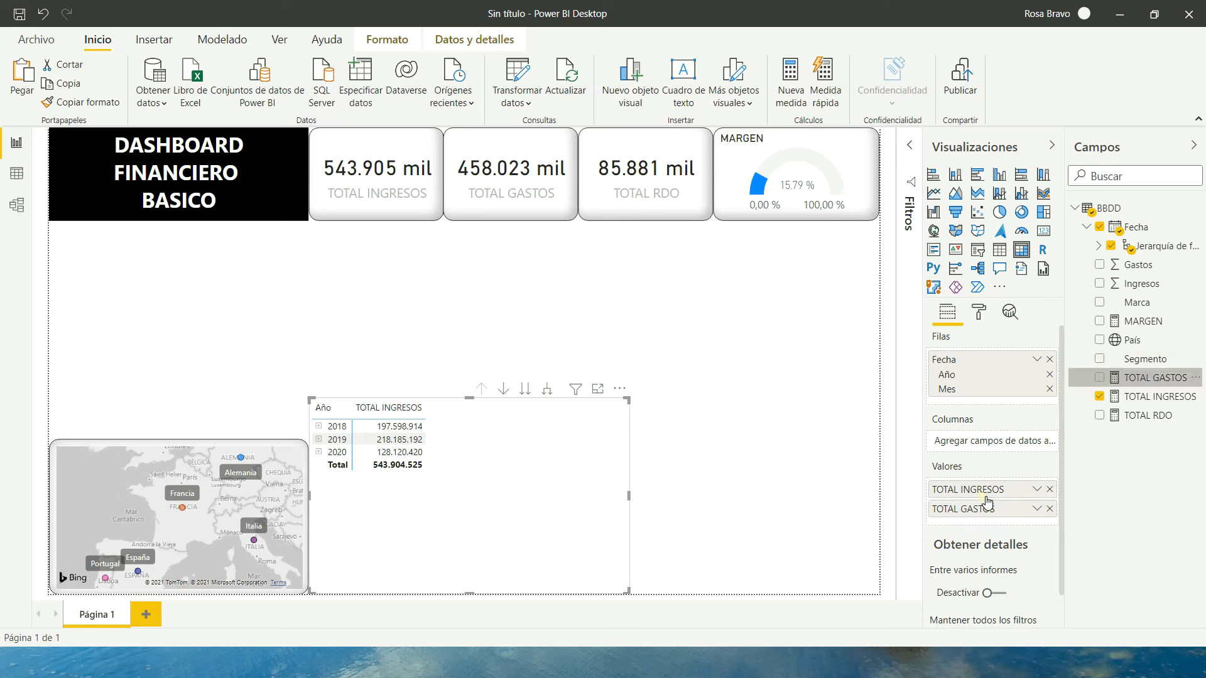
drag(1147, 424, 978, 531)
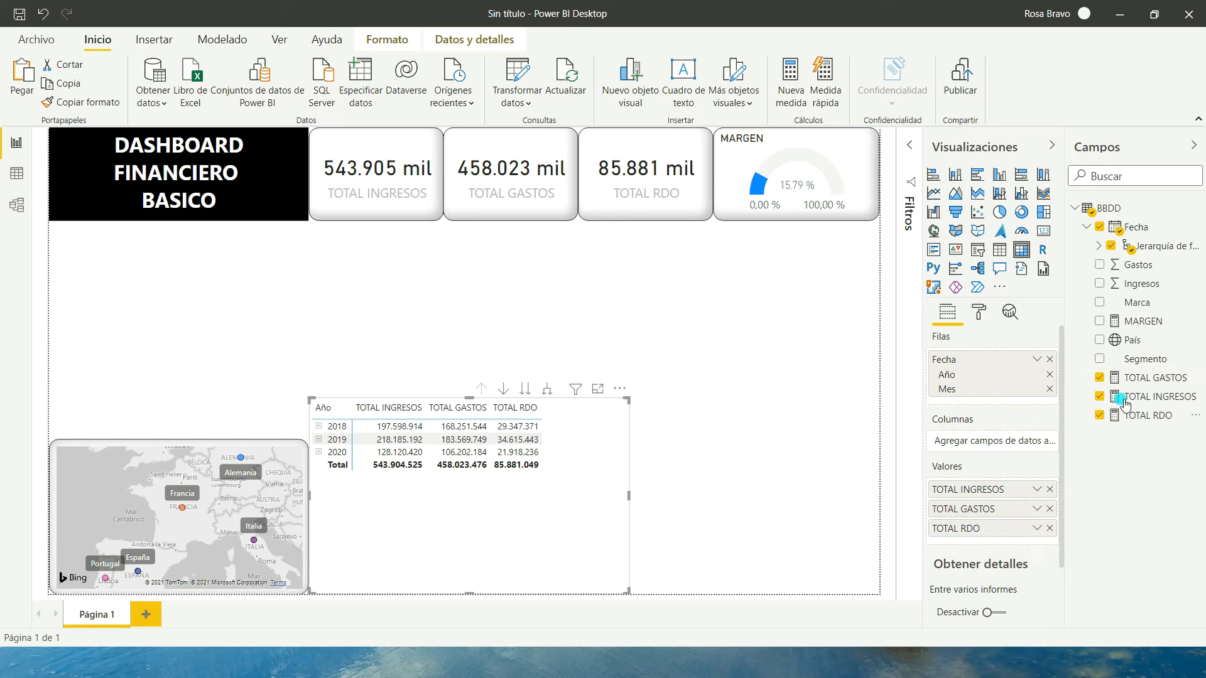
drag(1148, 321, 991, 547)
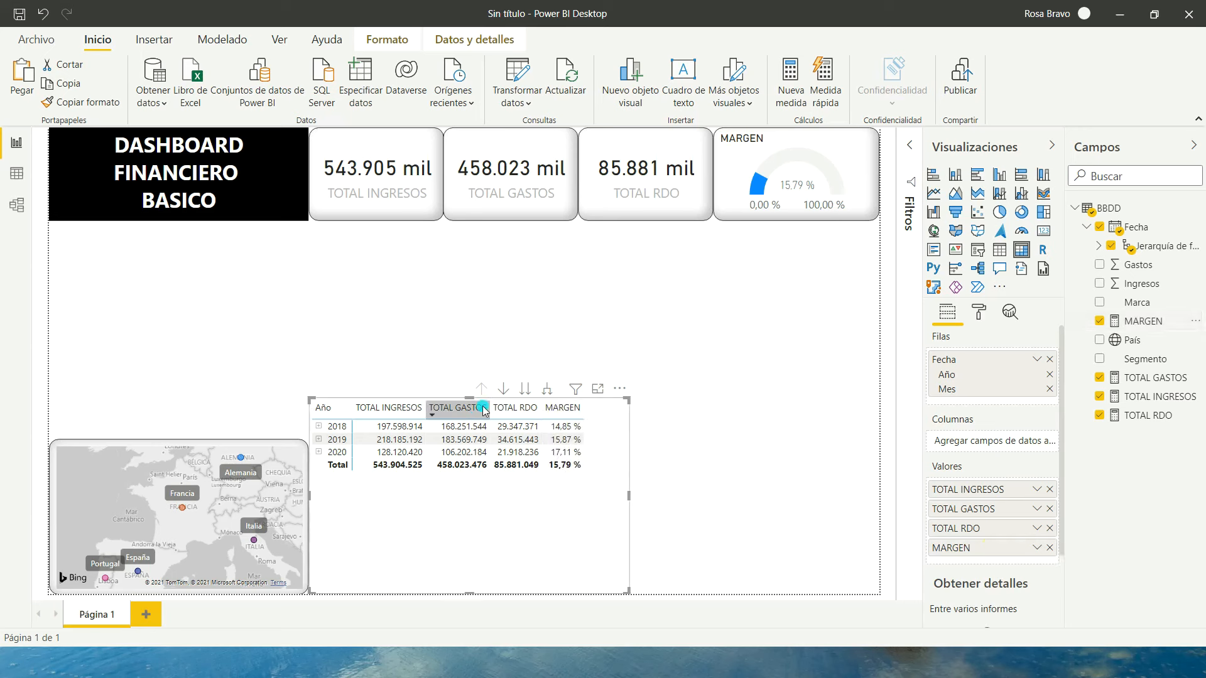
- Switch the matrix between the year and month levels to compare both views, returning to the years
click(525, 393)
click(320, 442)
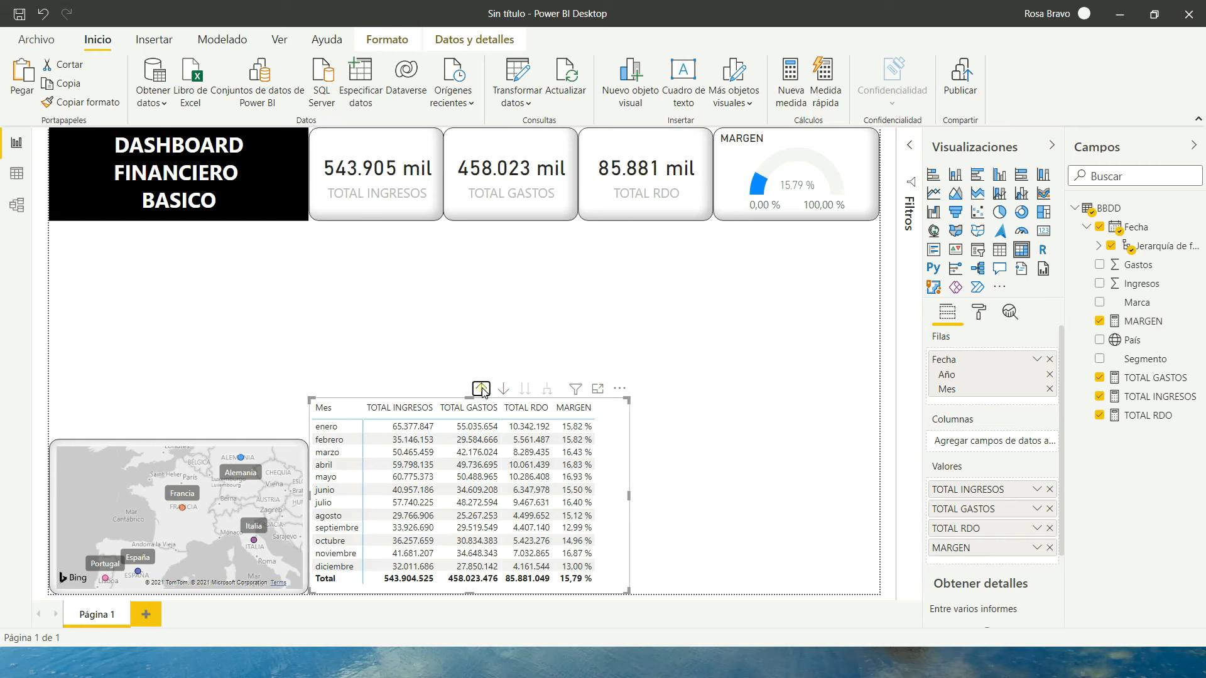
click(481, 390)
click(525, 391)
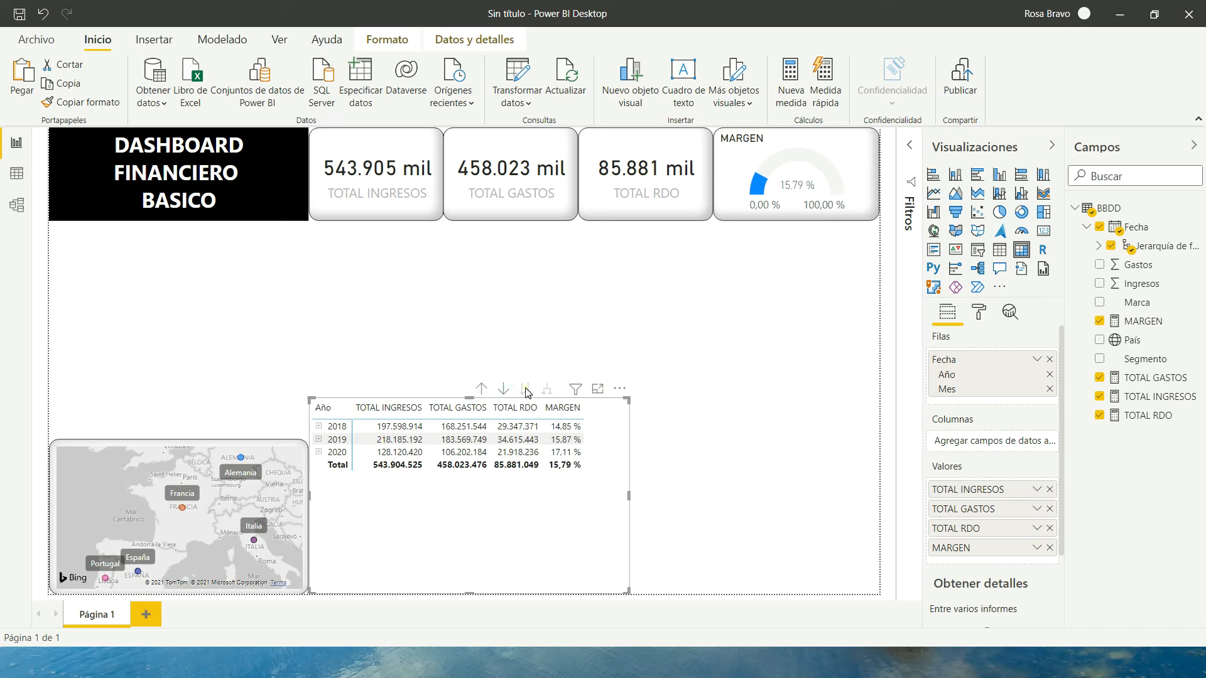
click(482, 389)
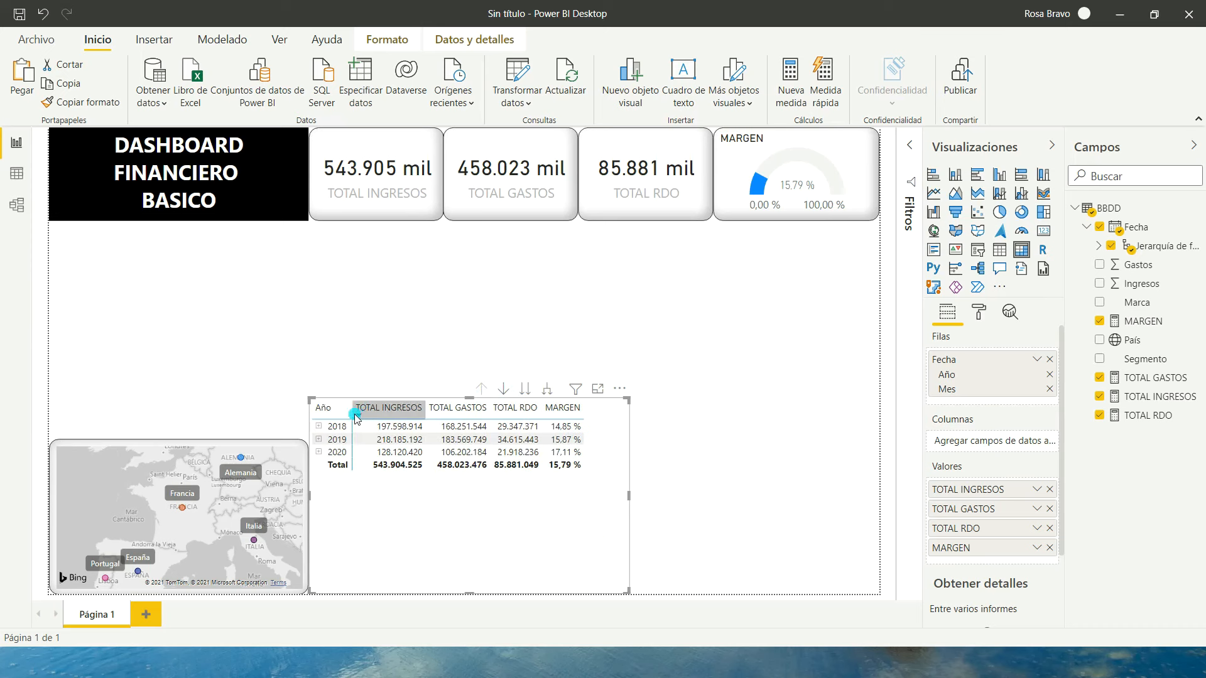
click(525, 391)
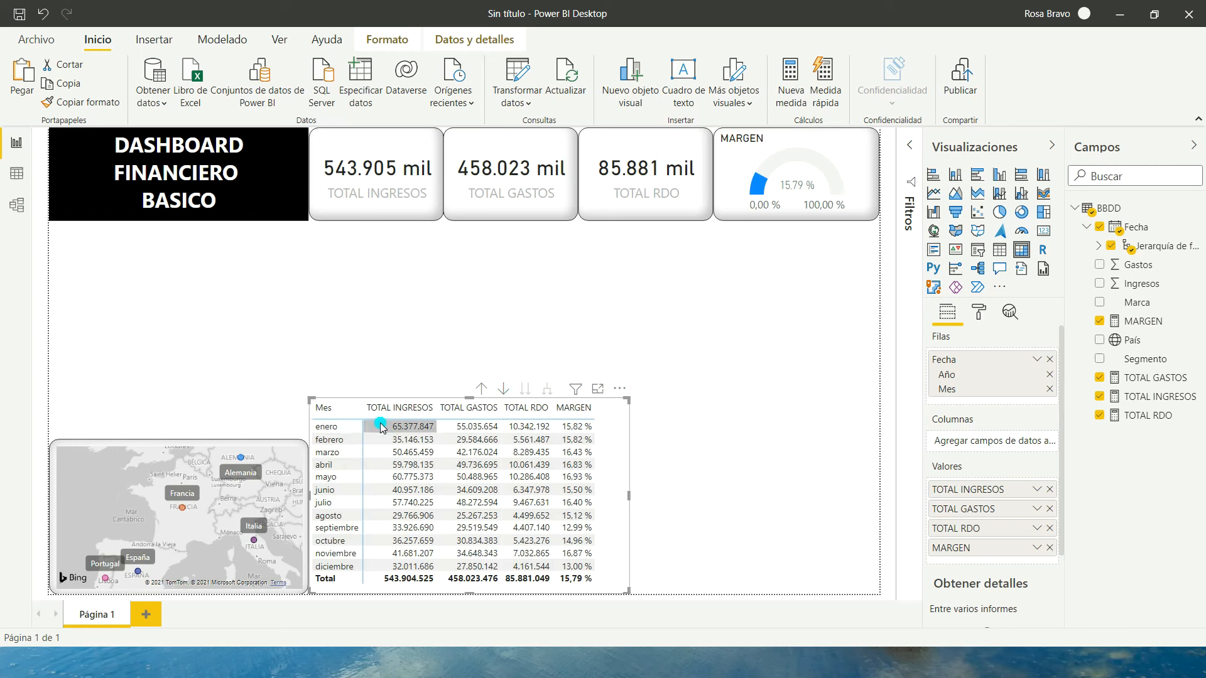
mouse_move(377, 431)
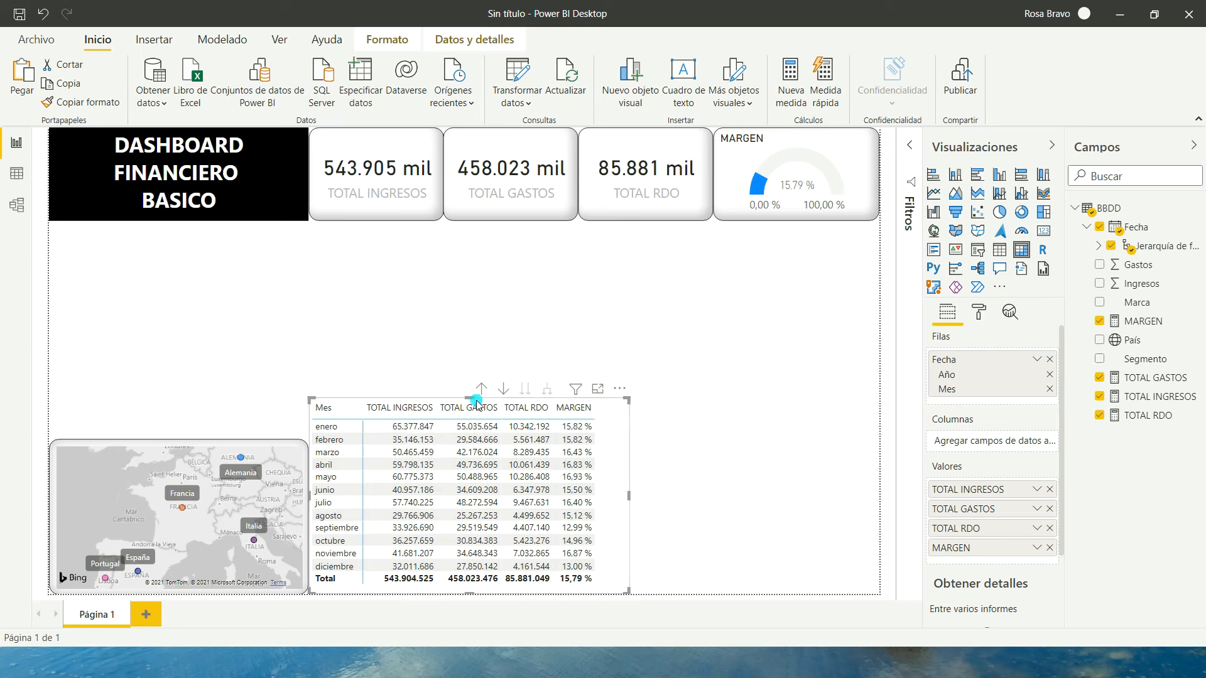
click(482, 389)
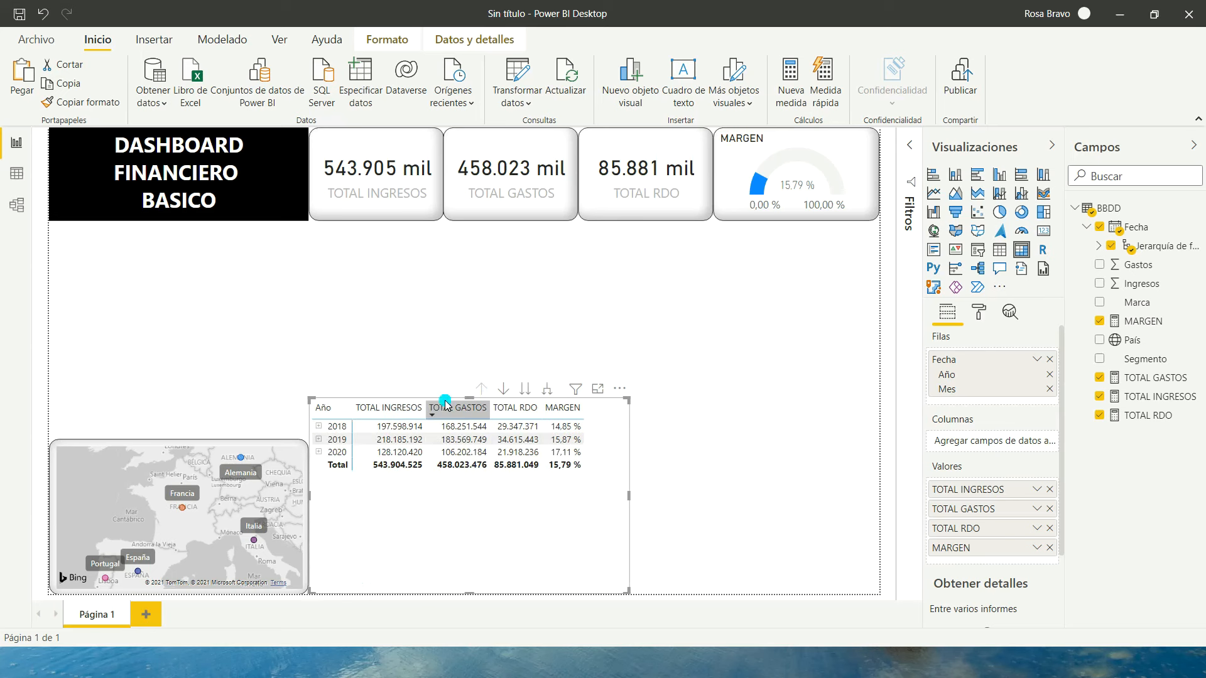
- Expand 2018 in the matrix to view its months and collapse it again
click(317, 427)
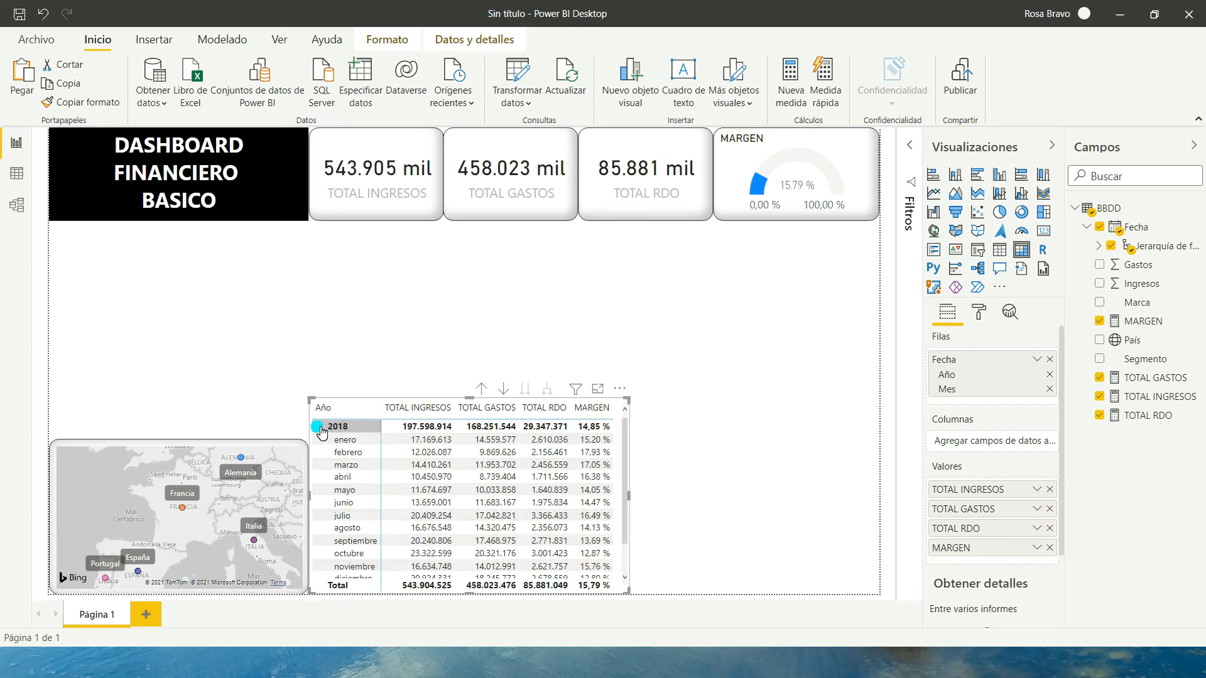
click(347, 559)
scroll(347, 562, down, 3)
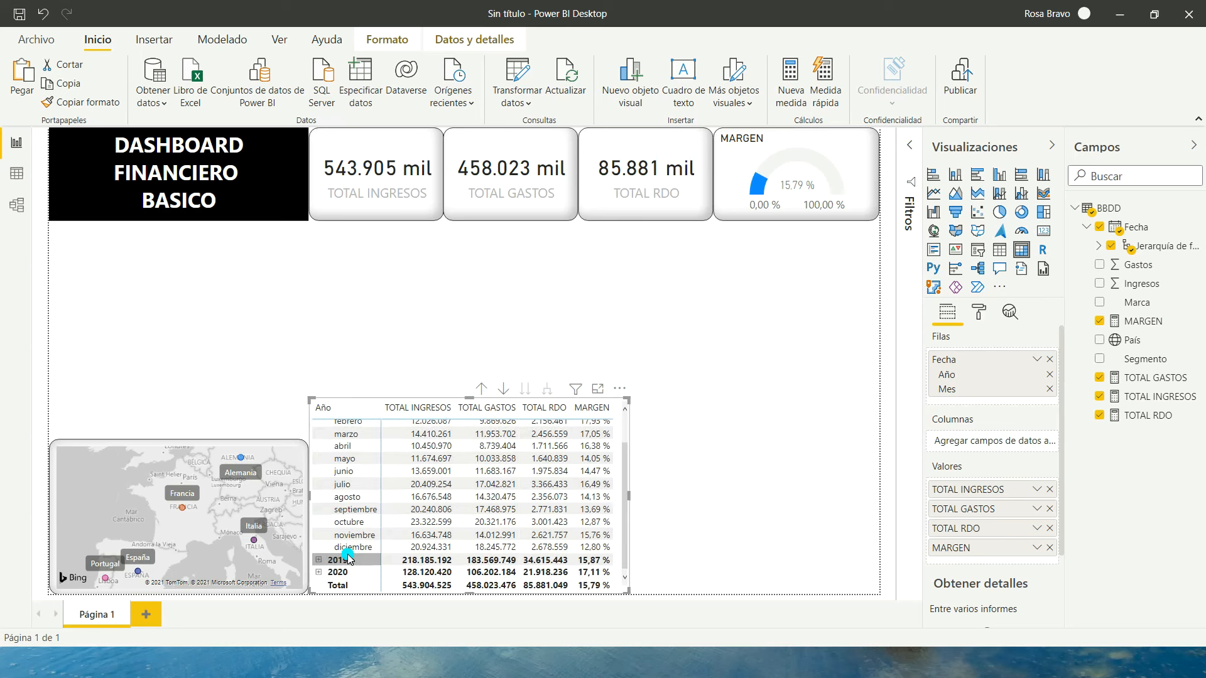
scroll(348, 553, up, 3)
click(333, 457)
click(318, 426)
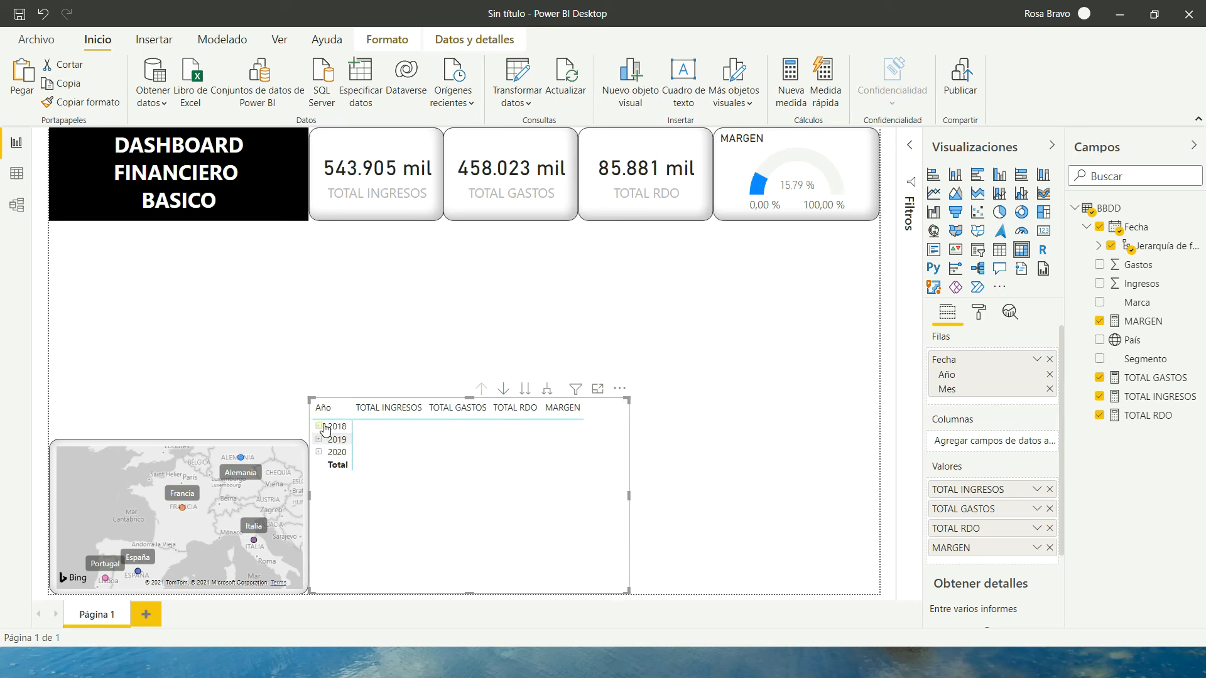
- Show the matrix at the month level and narrow it to fit its columns
click(525, 417)
click(525, 388)
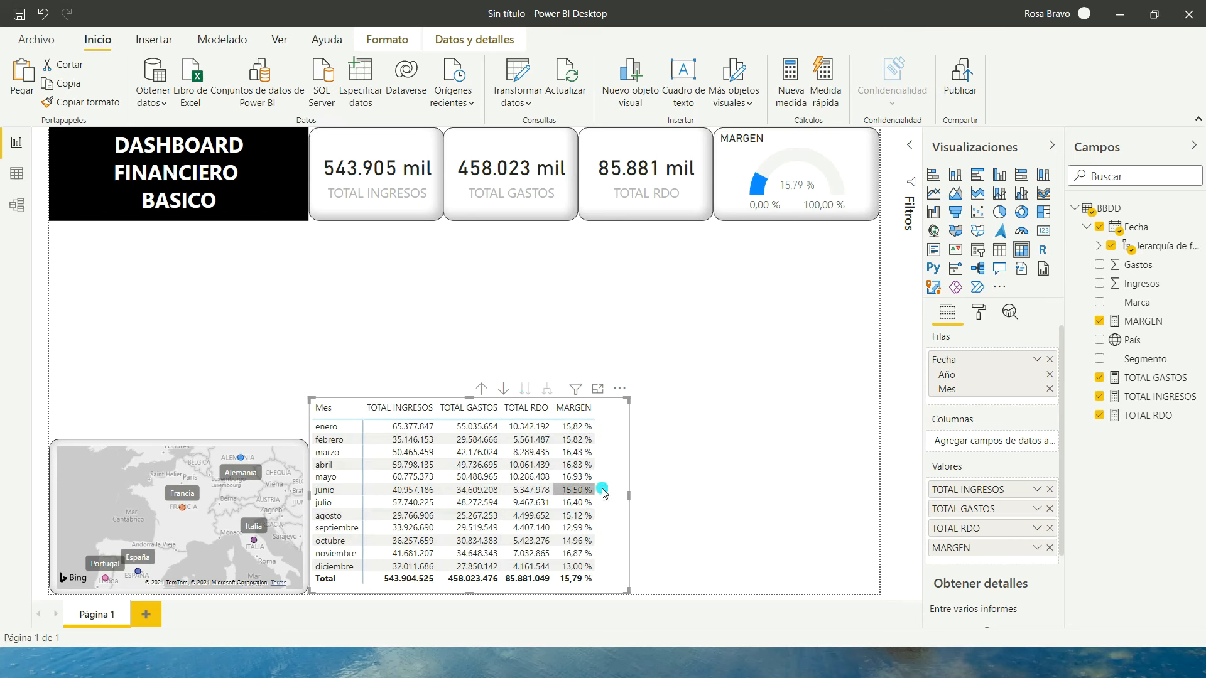
click(620, 498)
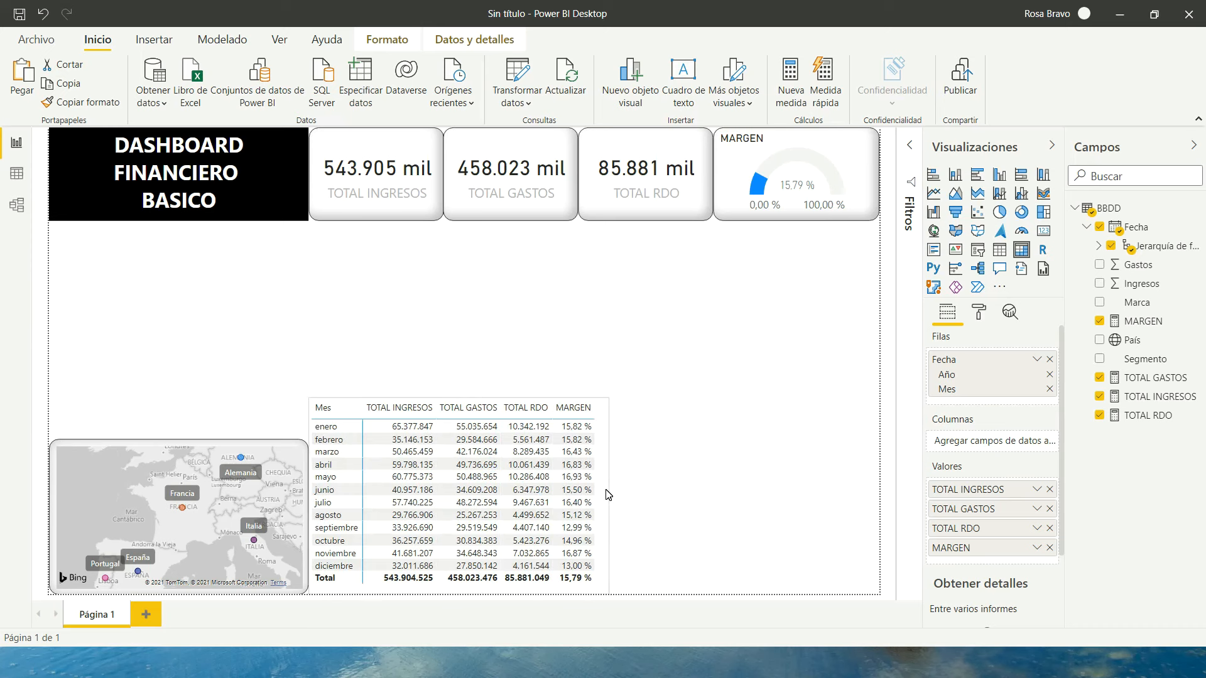
- Open the matrix's conditional formatting settings for TOTAL INGRESOS
click(425, 544)
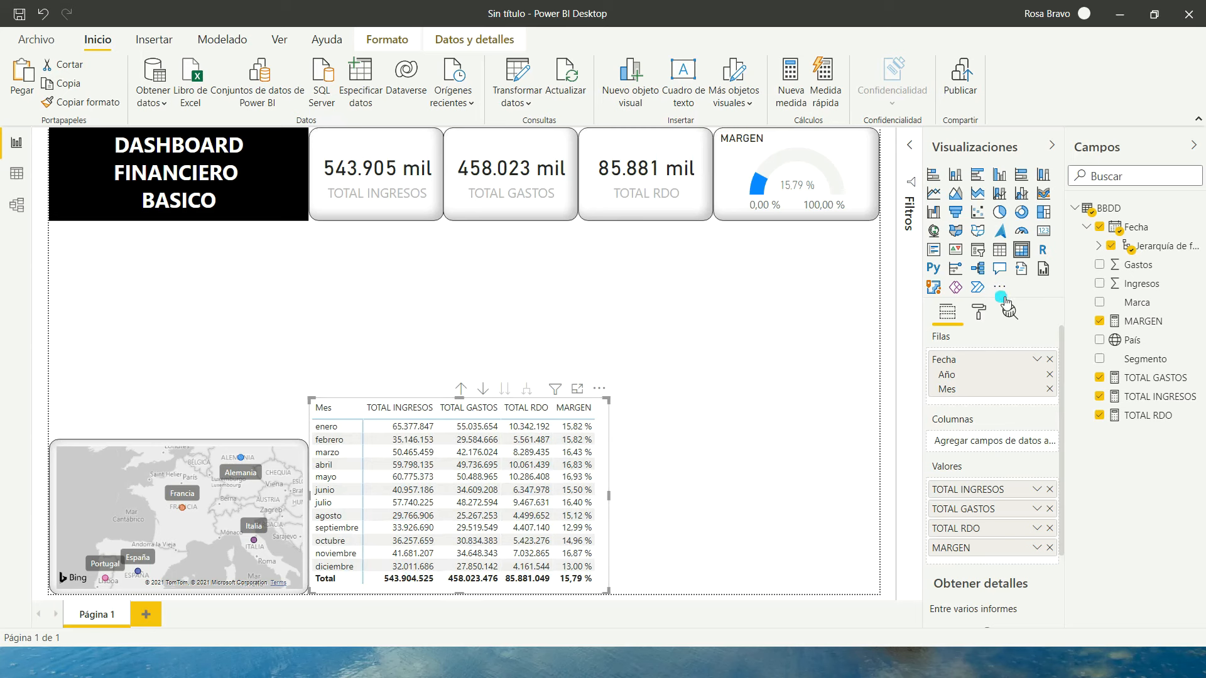
click(991, 314)
click(934, 553)
scroll(984, 457, down, 3)
scroll(982, 455, up, 1)
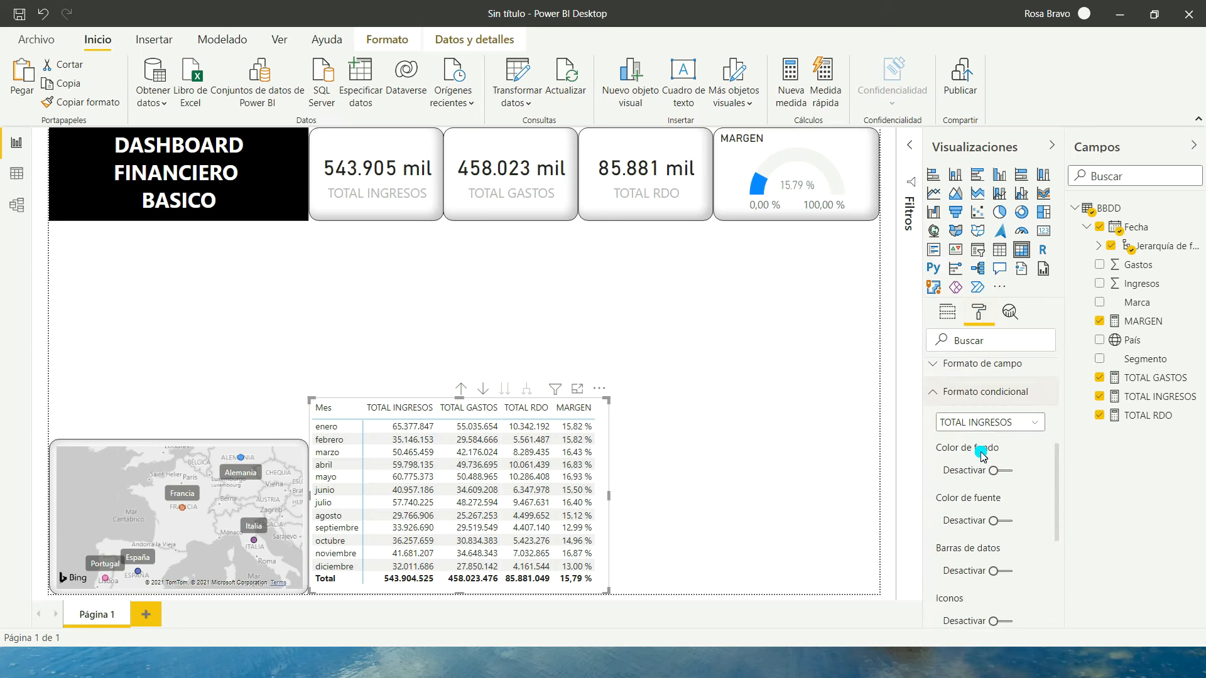
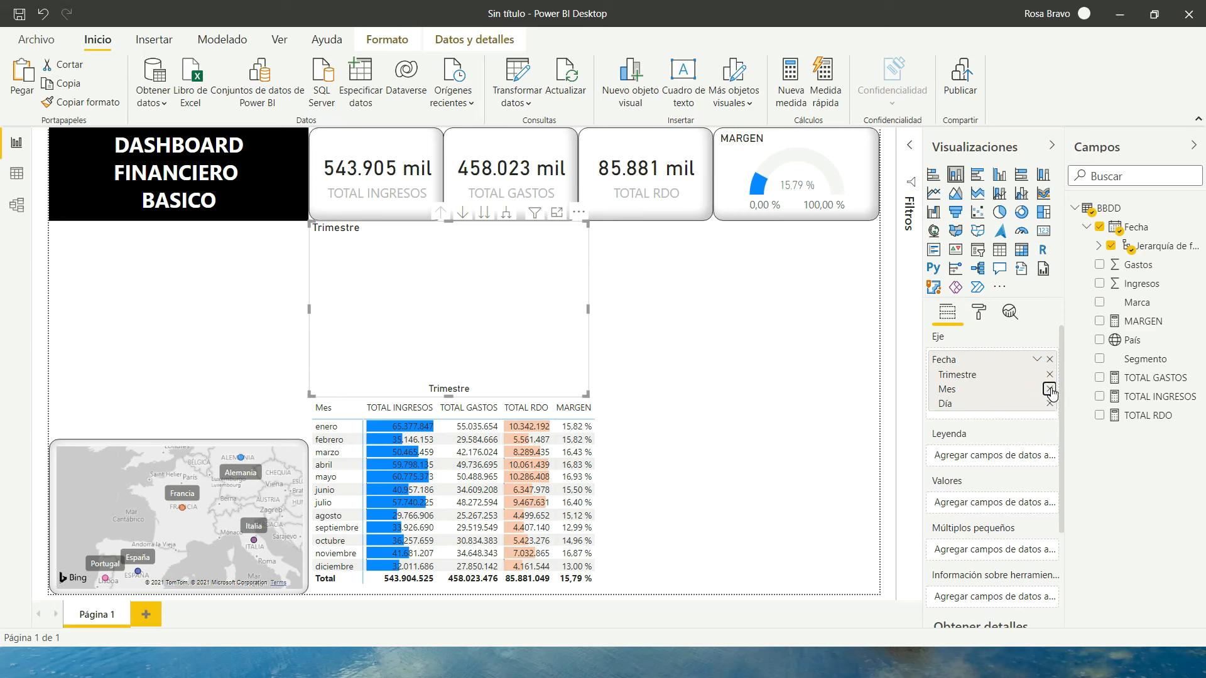
- Remove Mes and Día from the Fecha axis of the column chart above the matrix, keeping only Trimestre
click(1050, 389)
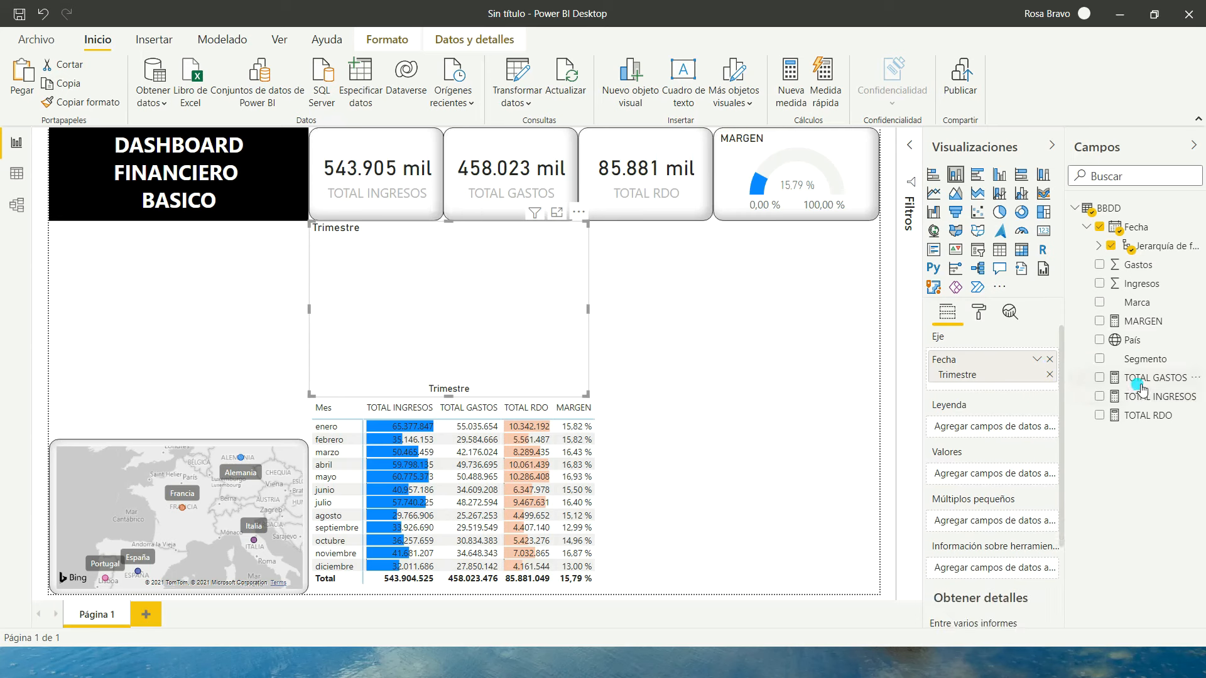
- Add TOTAL INGRESOS and TOTAL RDO as values of the stacked column chart and plot them by Mes
drag(1140, 407, 1043, 476)
drag(1142, 419, 986, 495)
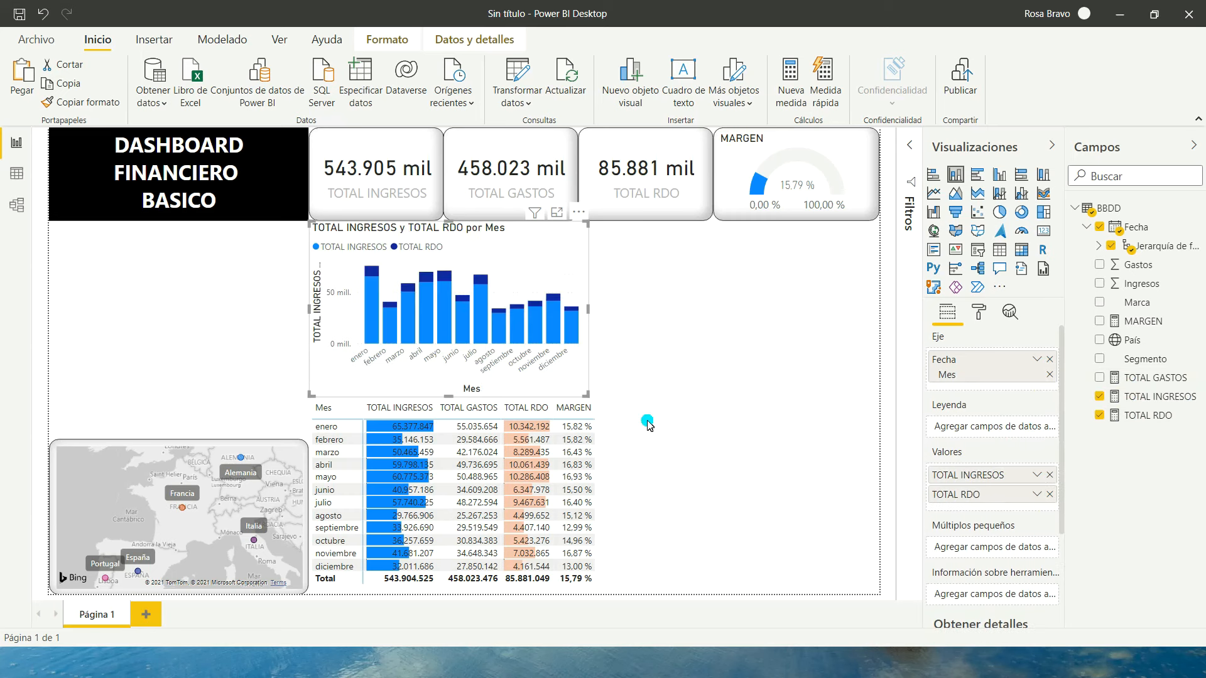
- Turn on a border with a 15 px radius around the stacked column chart
click(980, 318)
scroll(936, 463, down, 3)
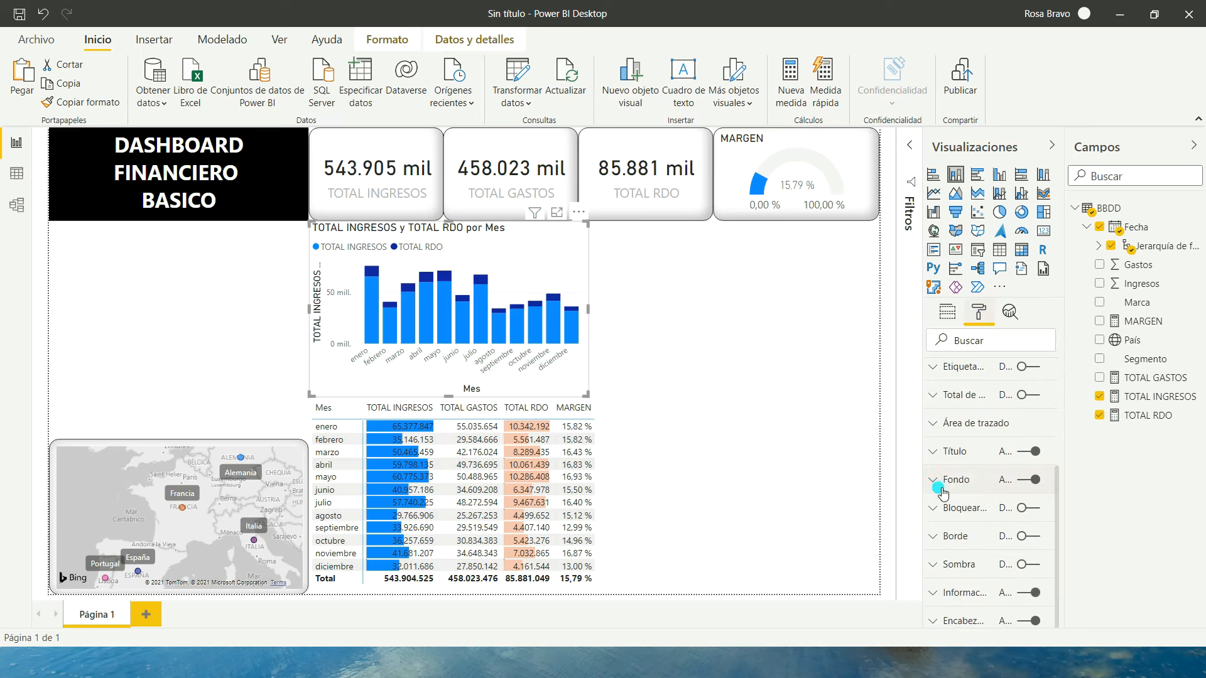
click(935, 547)
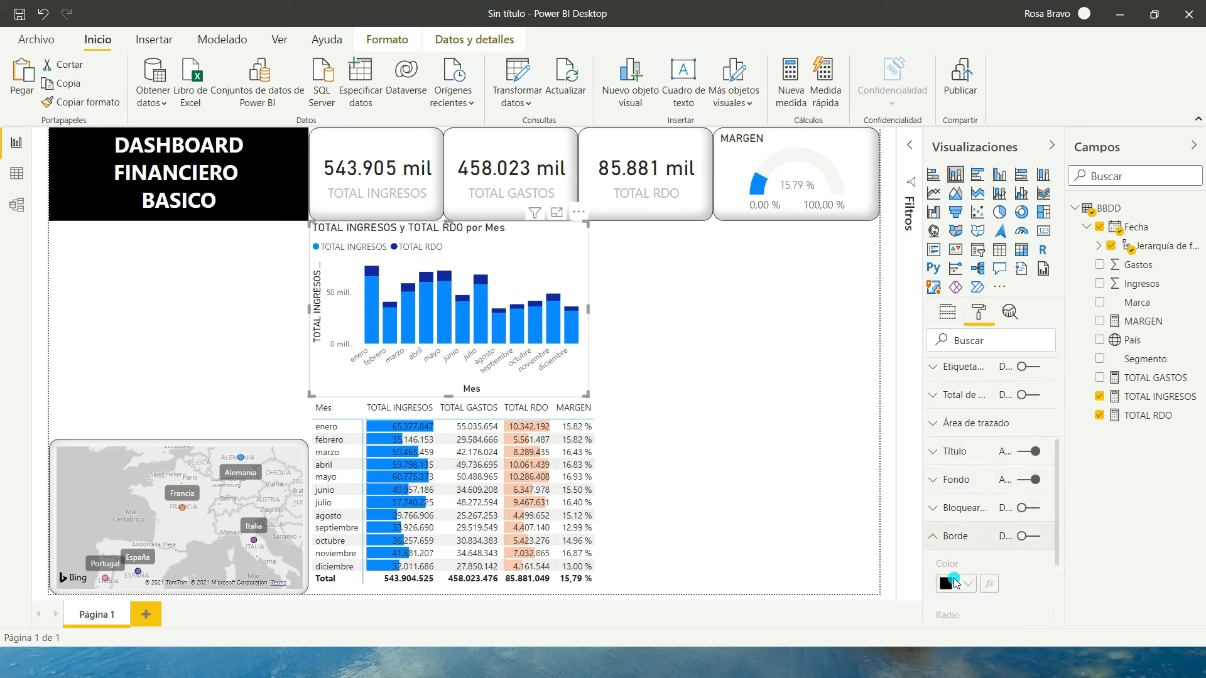
scroll(955, 571, down, 1)
click(1031, 457)
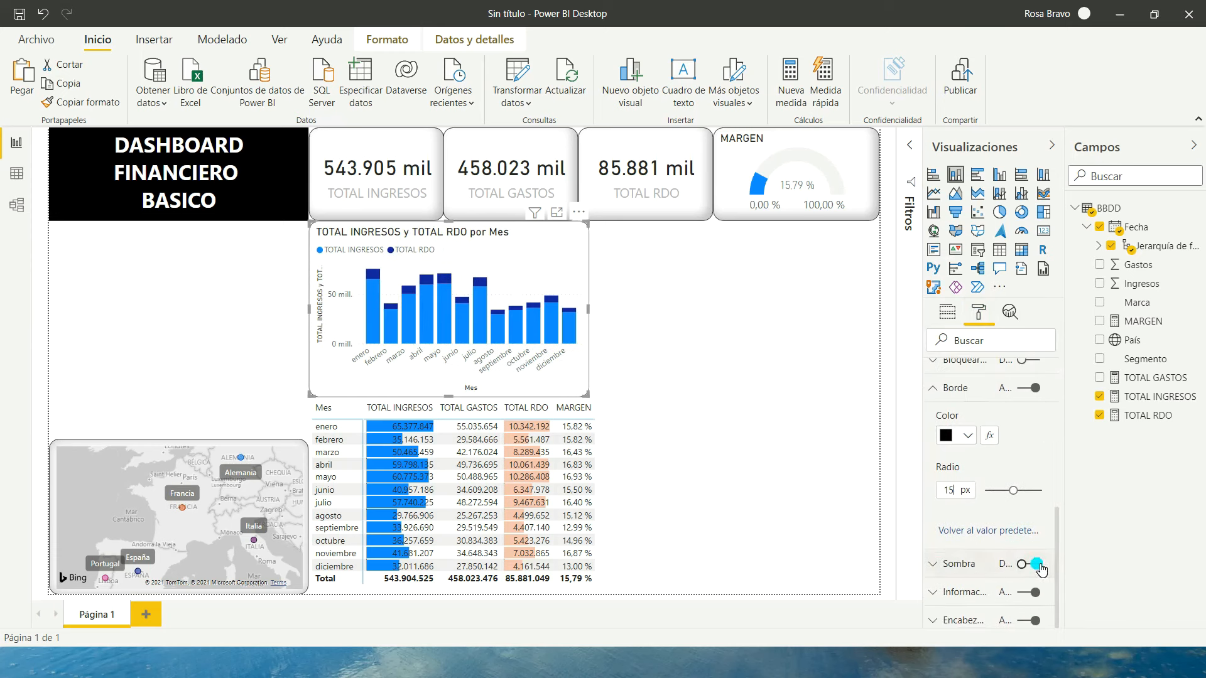
- Turn on an inner shadow with the Inferior derecha preset for the stacked column chart
click(1036, 564)
click(931, 564)
scroll(948, 565, down, 3)
click(982, 535)
click(983, 541)
click(983, 553)
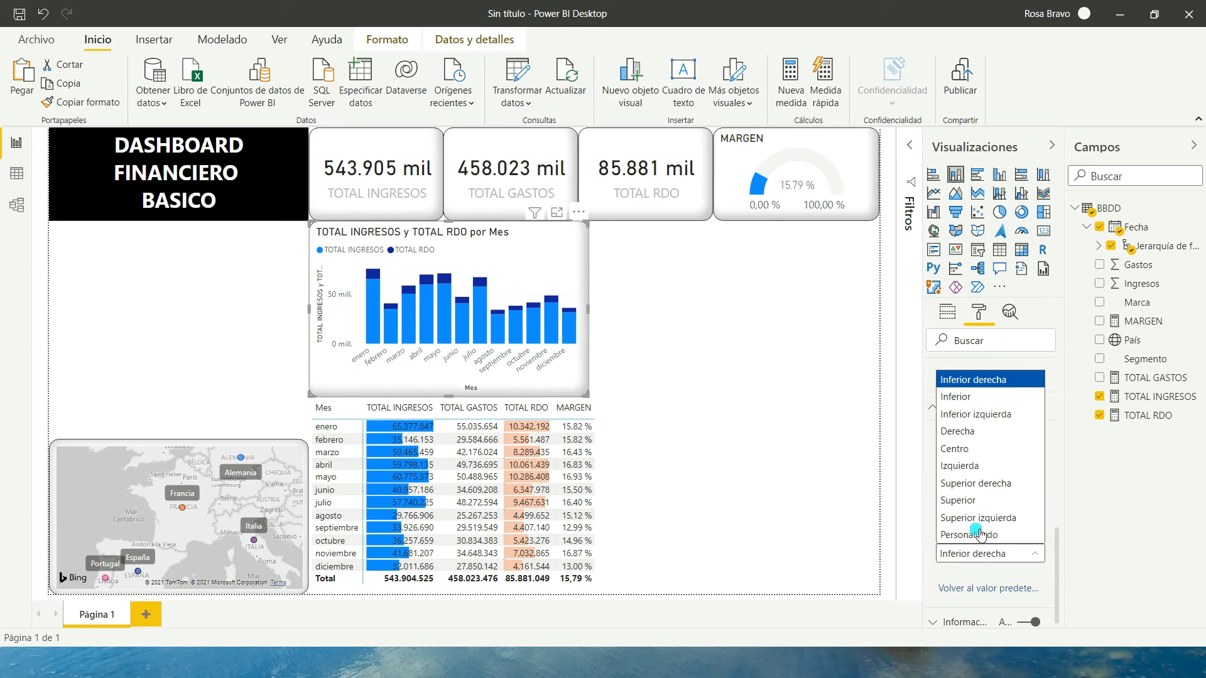
- Give the monthly matrix a rounded border with an inner shadow, and widen the column chart above it to the matrix's width
click(599, 416)
click(599, 415)
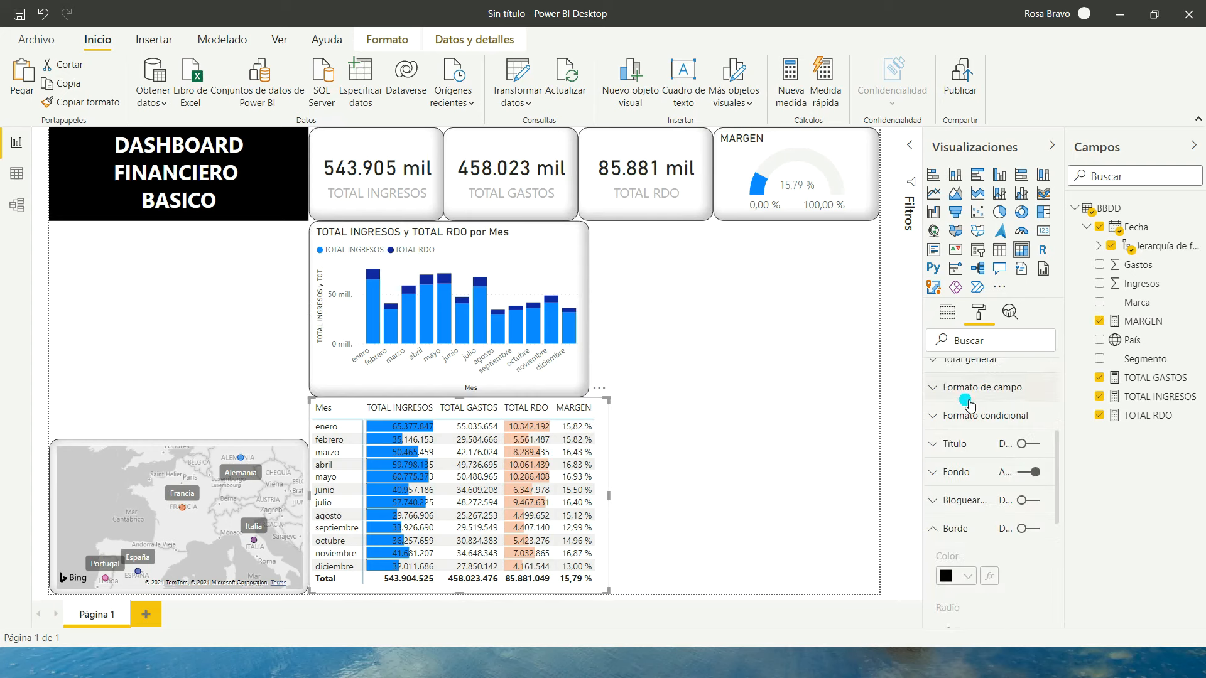
drag(589, 313, 612, 313)
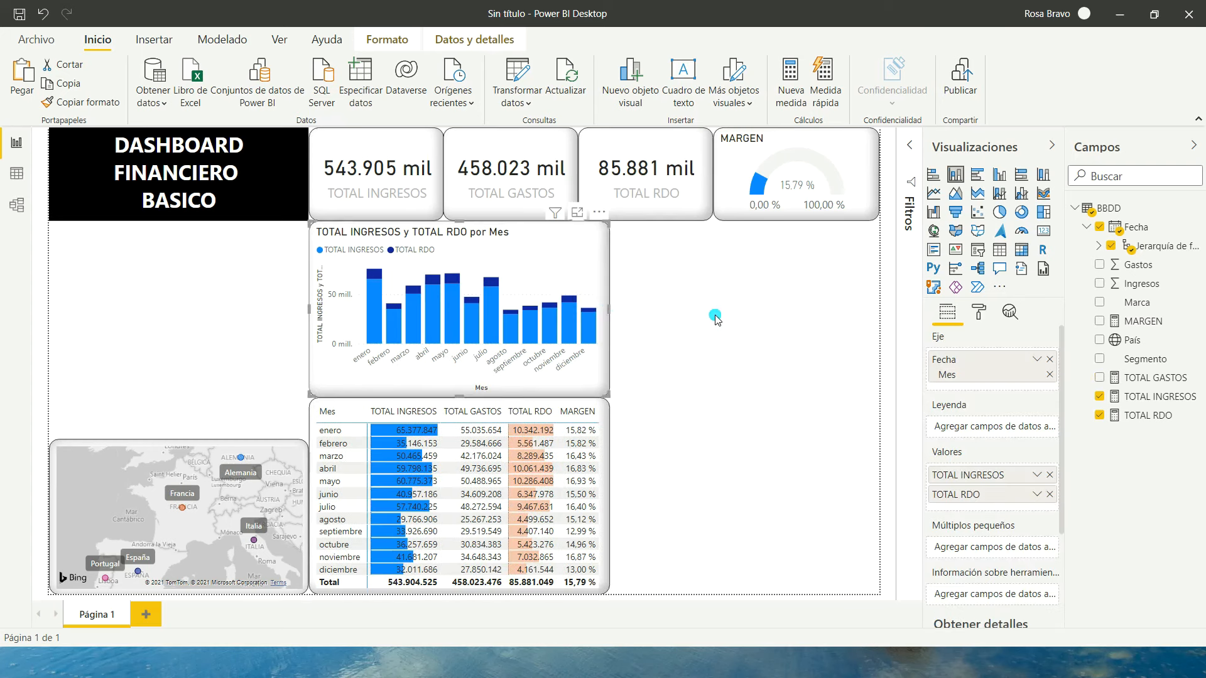
click(736, 289)
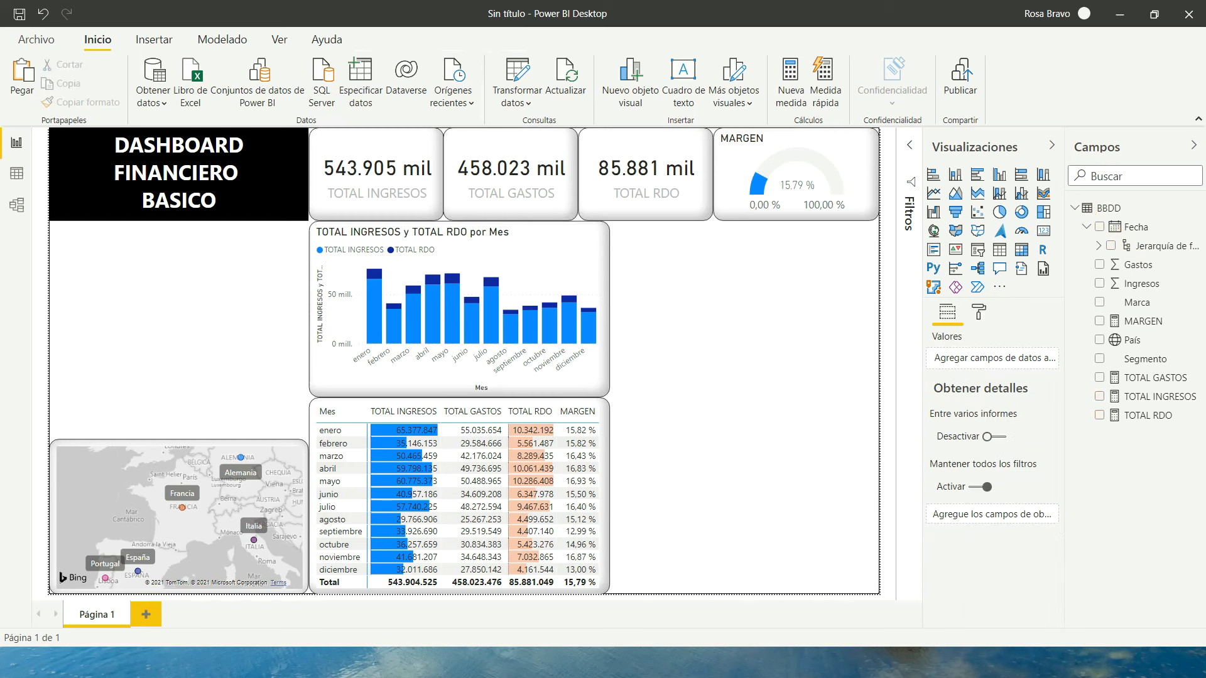
- Insert a line and stacked column chart and place it beside the monthly column chart, below the MARGEN gauge
click(999, 192)
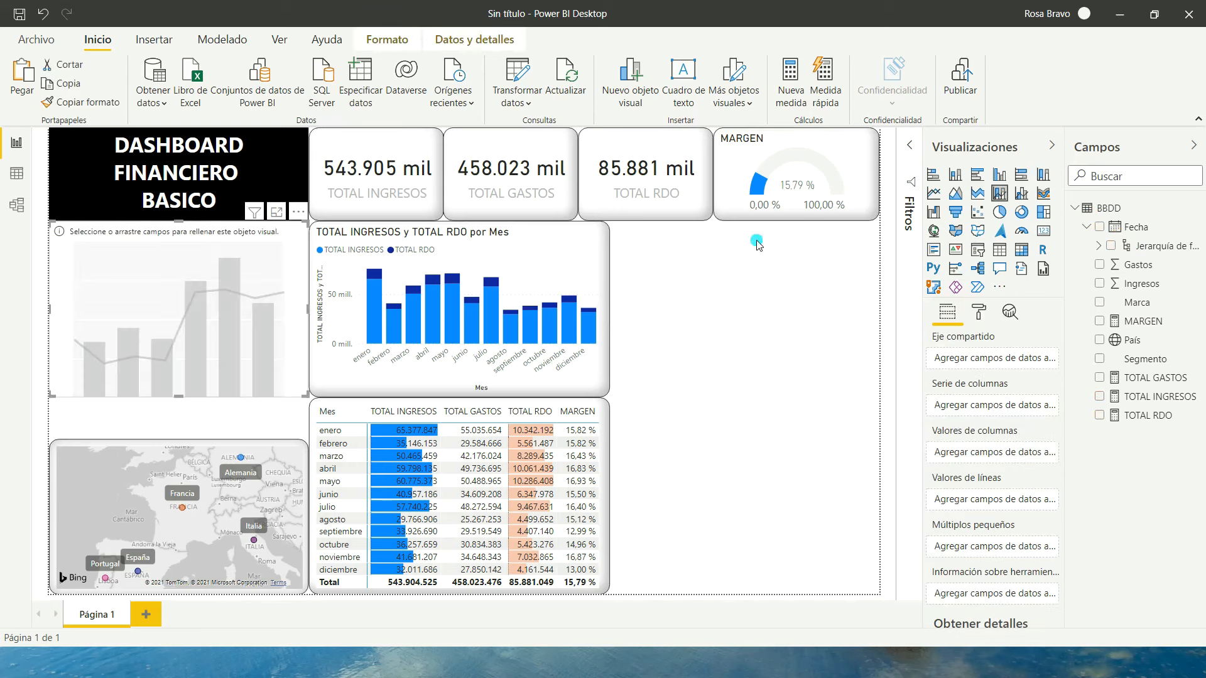
drag(300, 225, 885, 228)
click(764, 369)
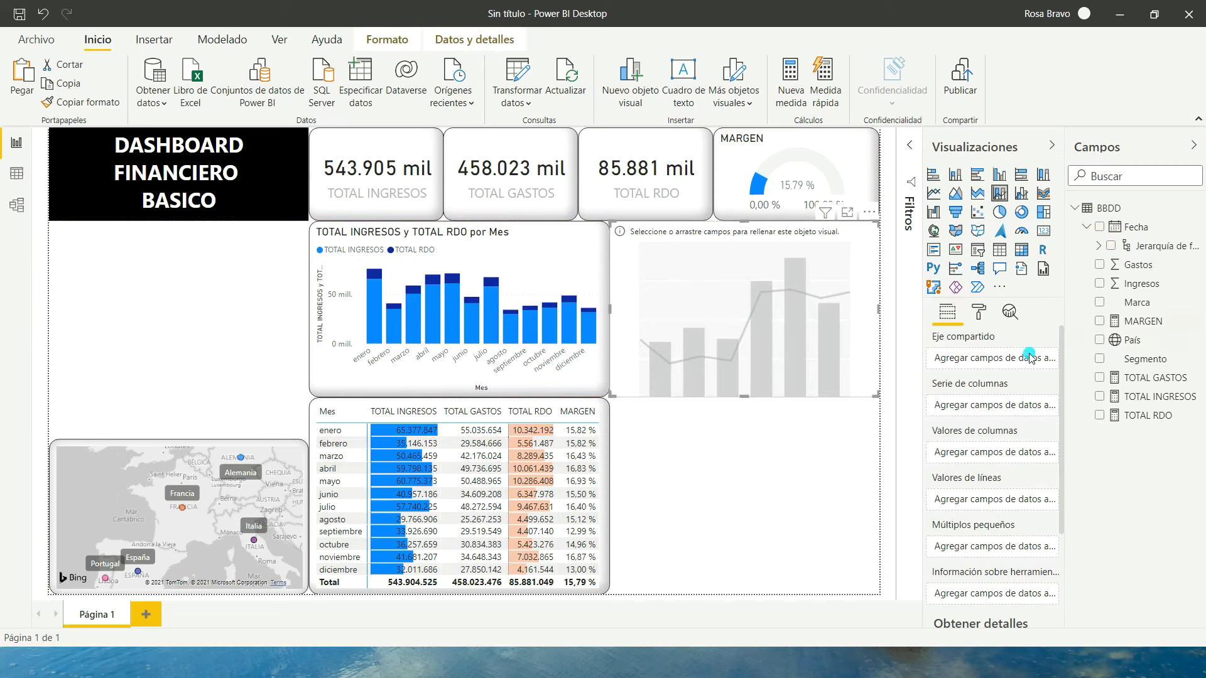
- Fill the combo chart with País as shared axis, Año as column series, TOTAL INGRESOS as column values and MARGEN as line values
drag(1139, 345, 991, 363)
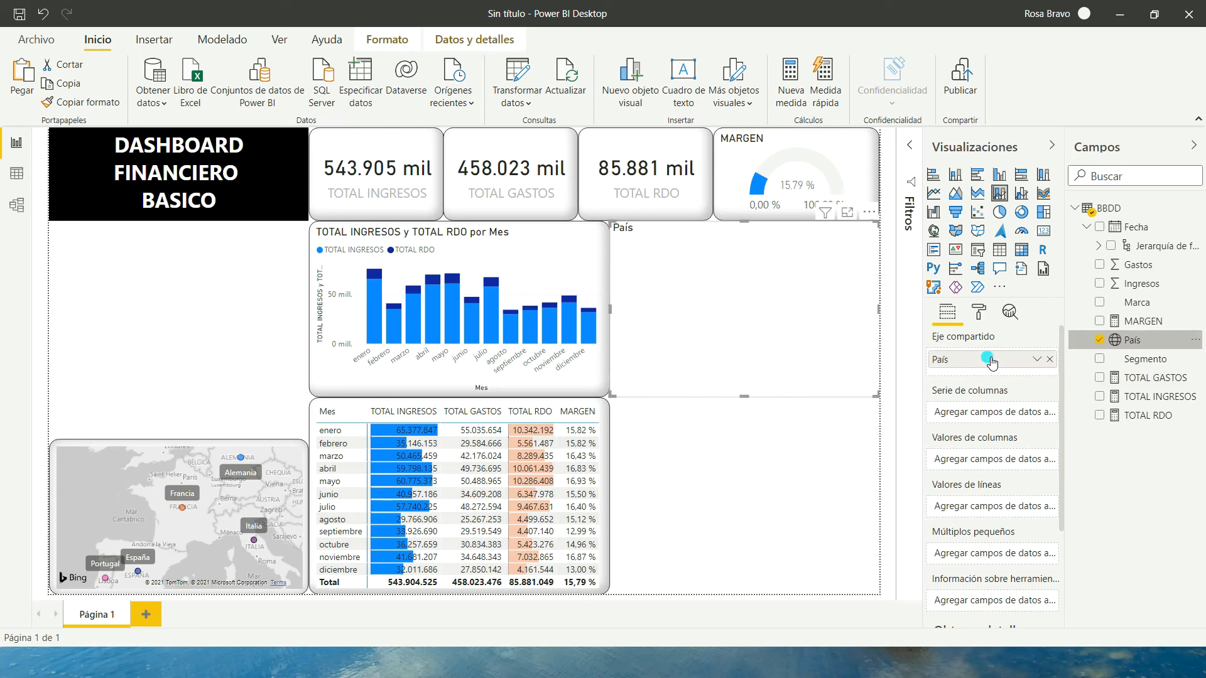
click(1099, 377)
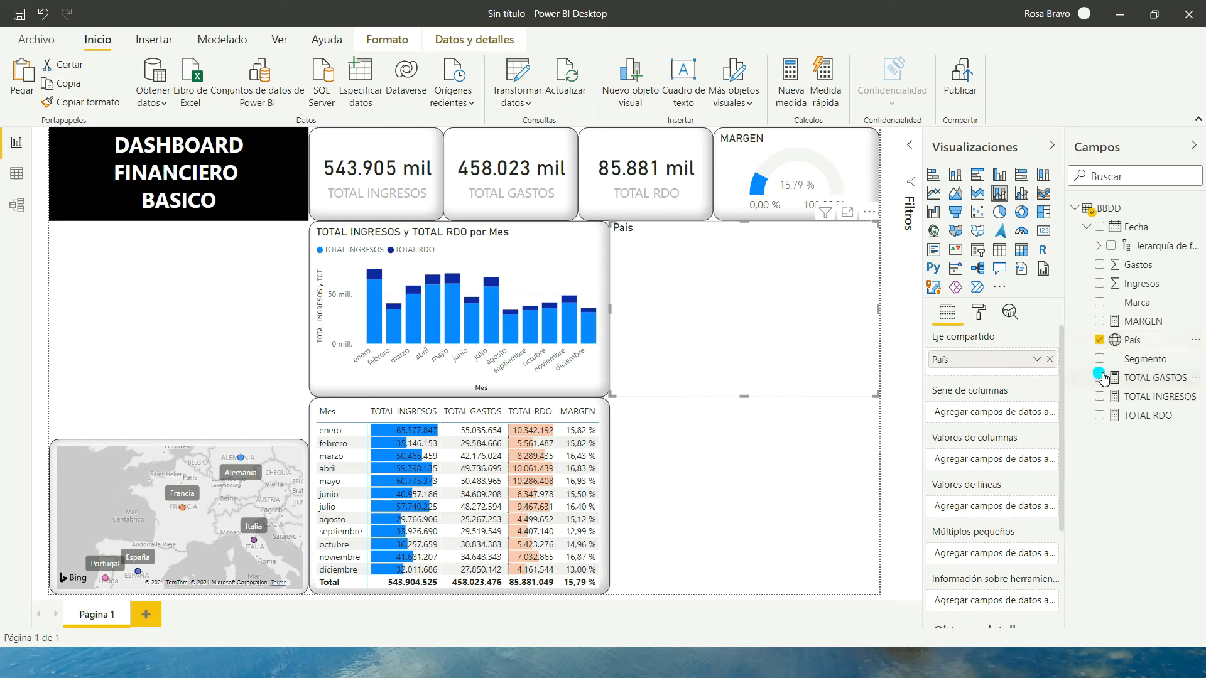
drag(1134, 227, 985, 415)
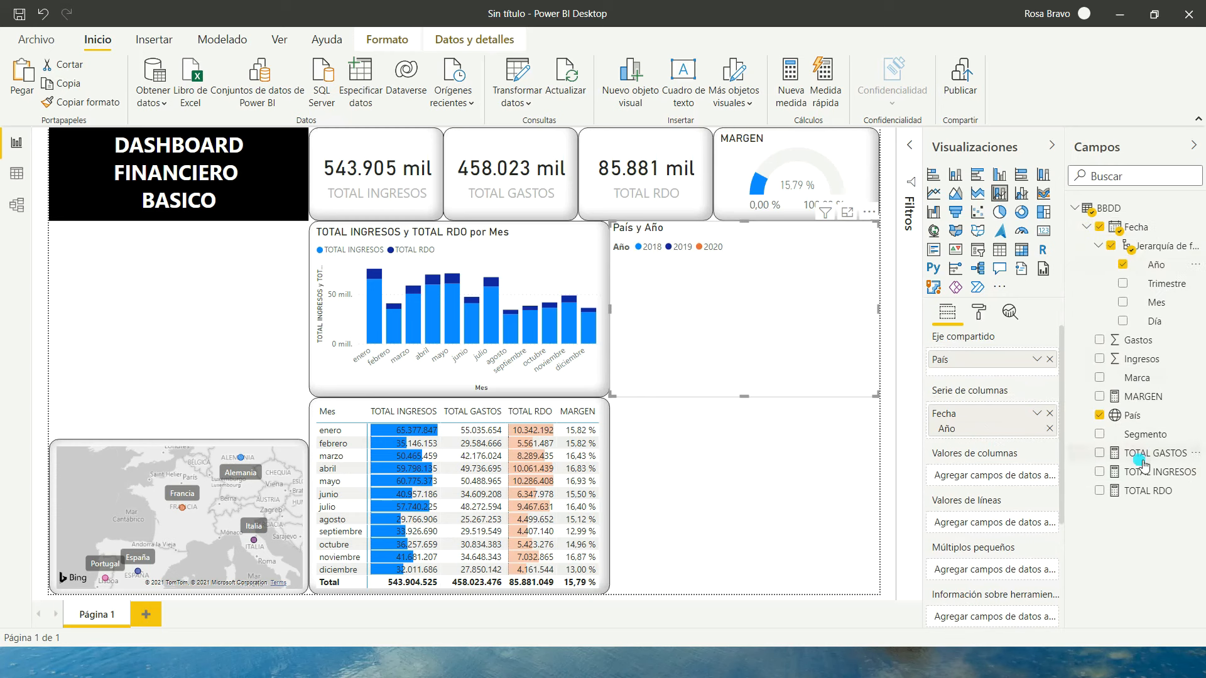
drag(1148, 473, 995, 477)
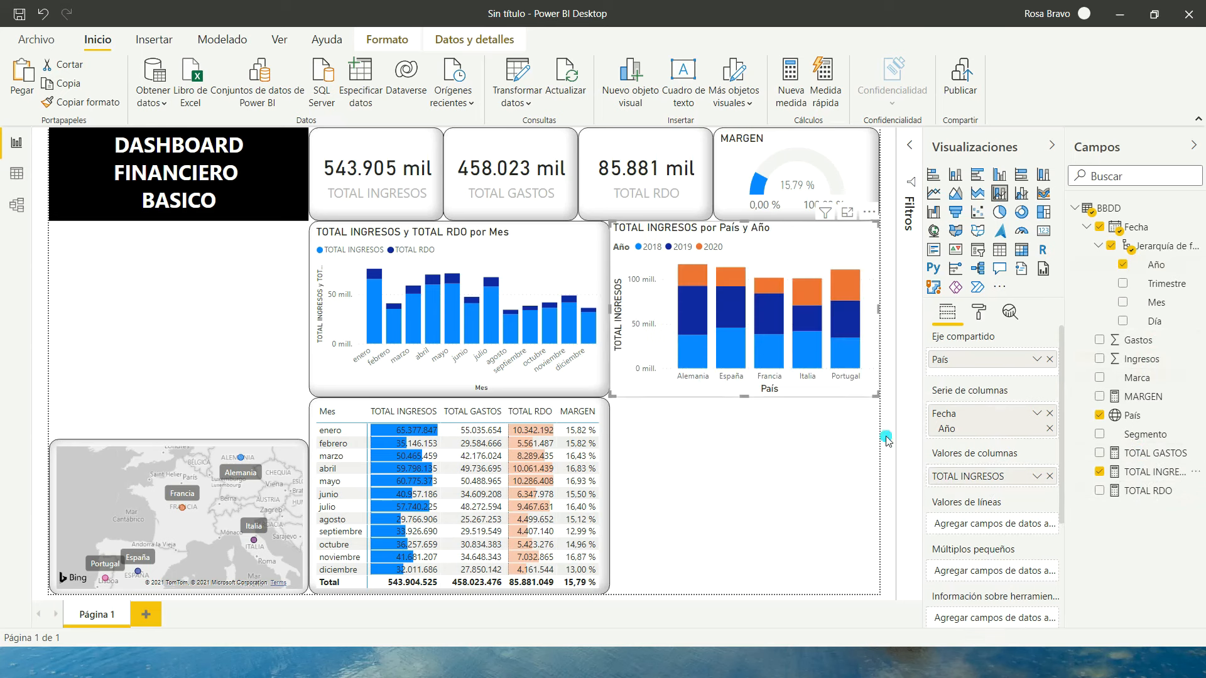
drag(1143, 395, 991, 524)
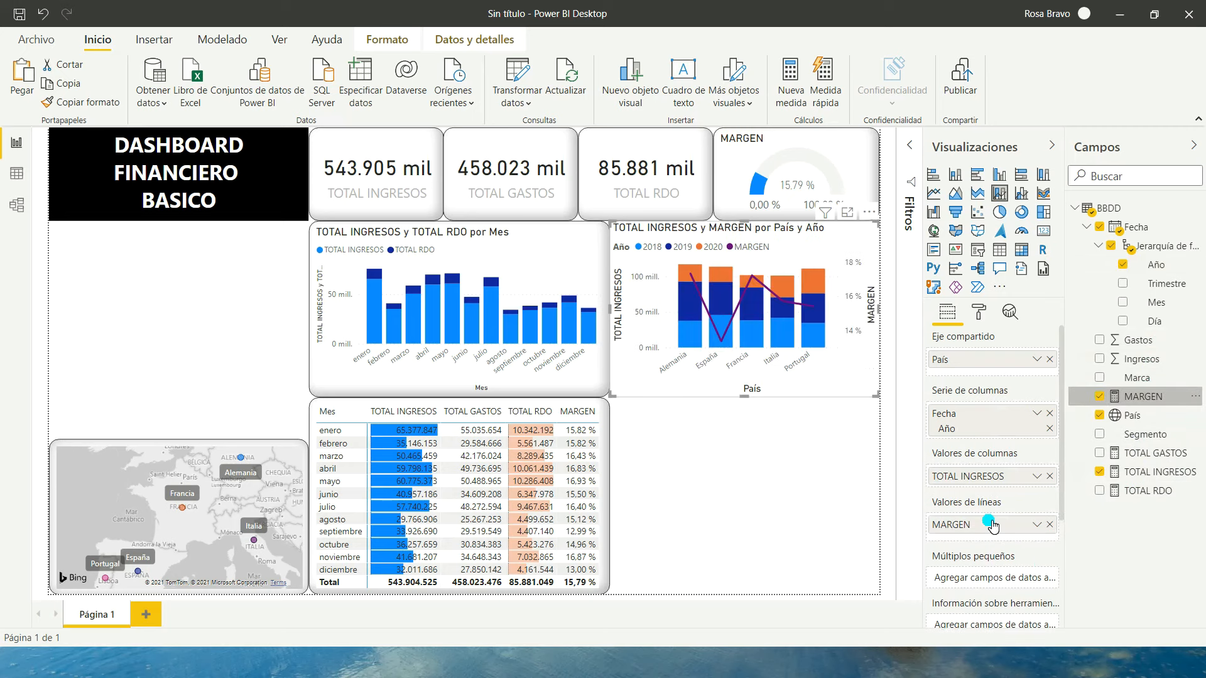
mouse_move(759, 341)
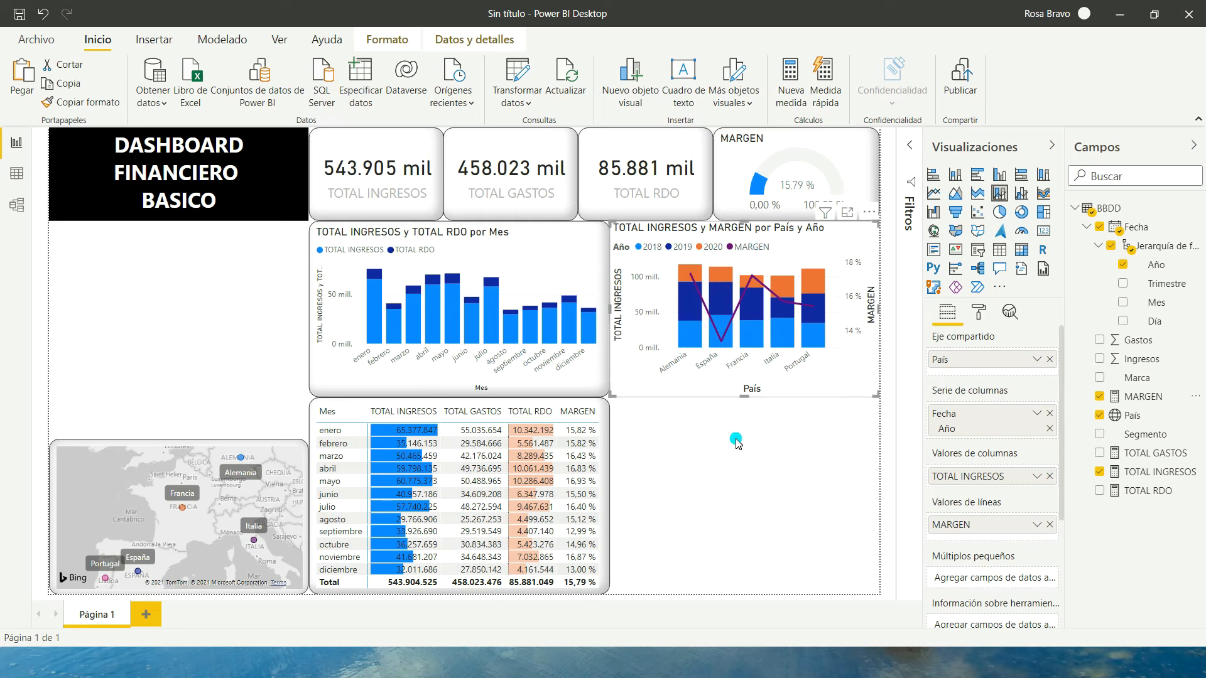
- Give the combo chart a rounded border and a shadow positioned Interna with the Inferior derecha preset
click(978, 312)
scroll(965, 438, down, 4)
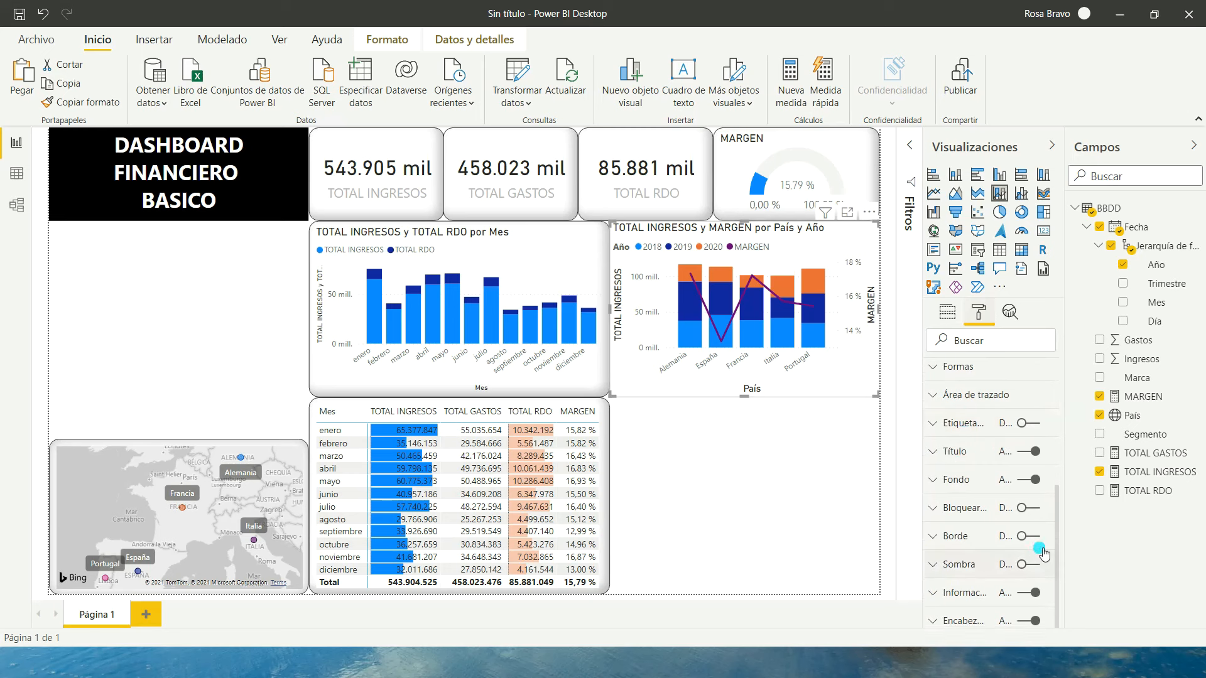
click(1030, 536)
click(1030, 564)
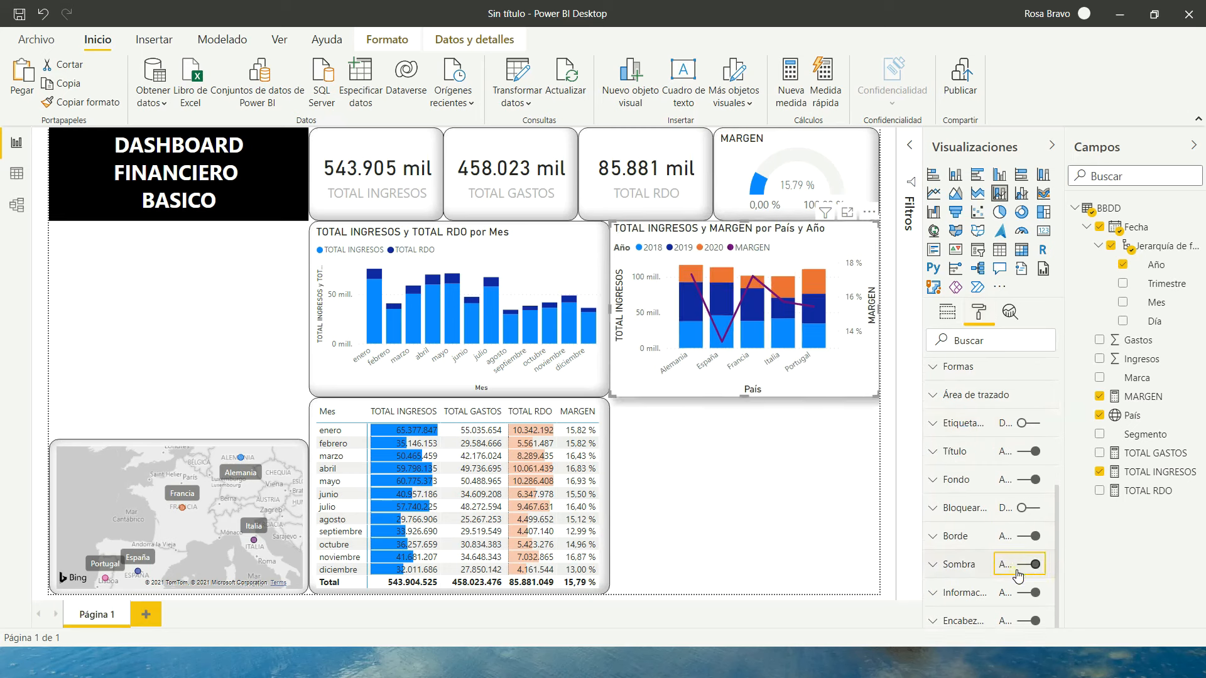
click(936, 551)
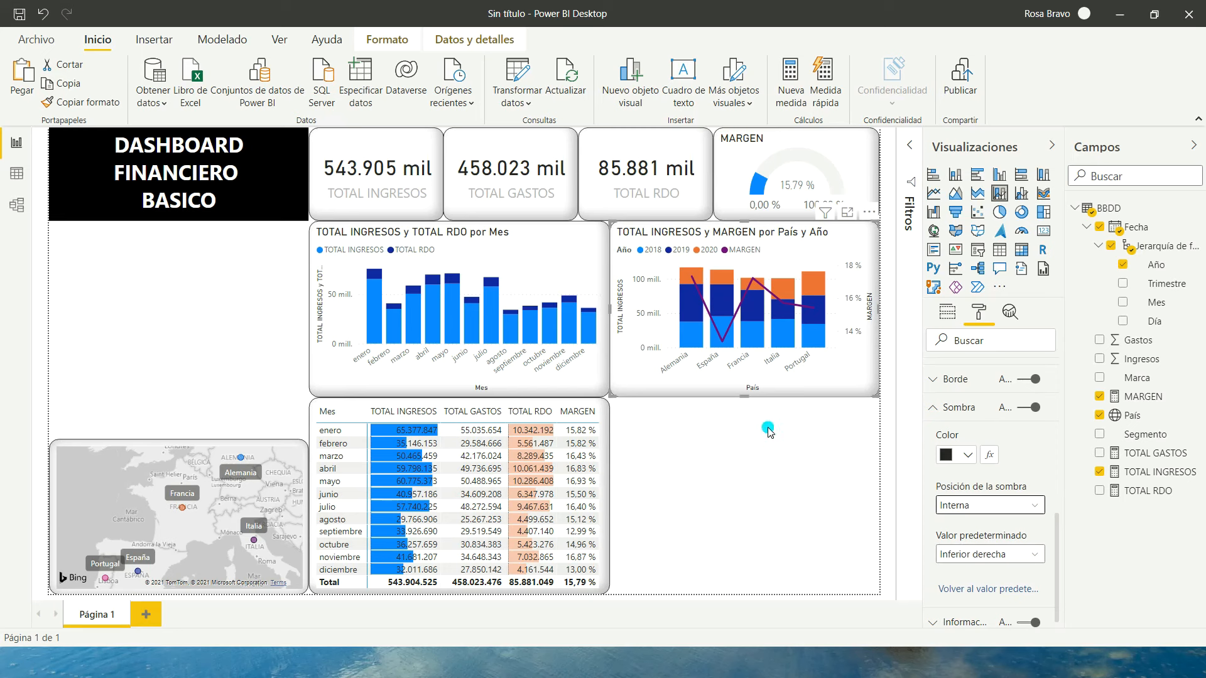
click(768, 429)
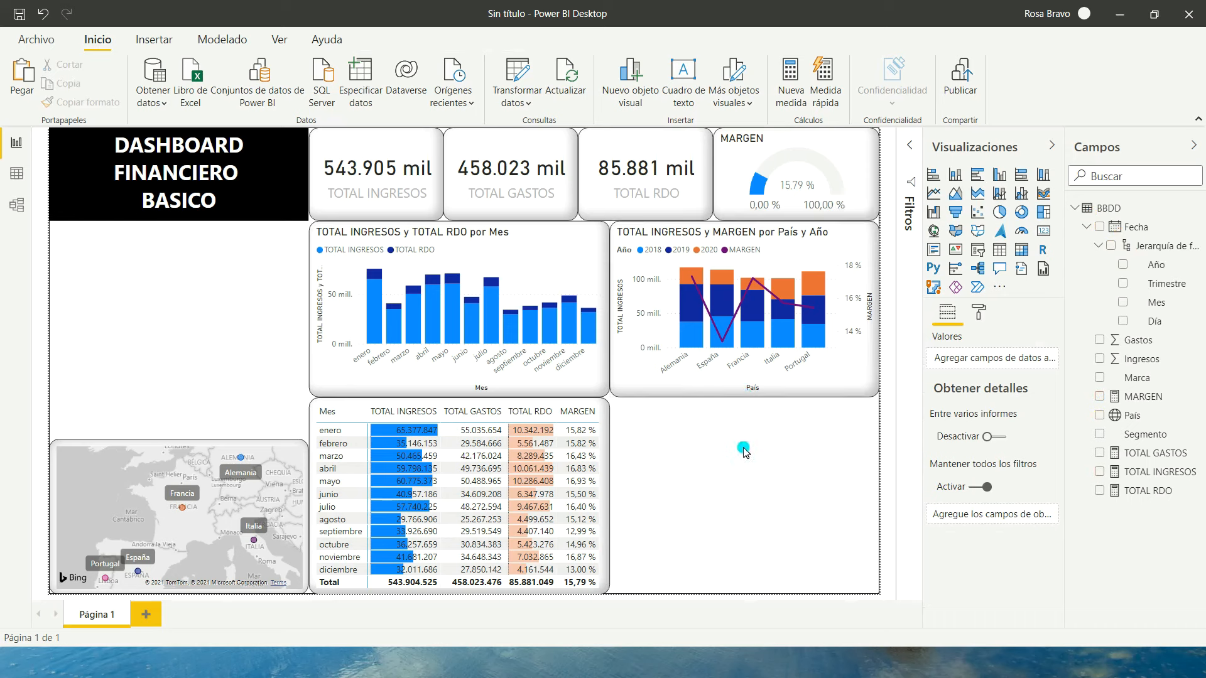
- Reduce the combo chart's height and place a new area chart directly beneath it
click(743, 399)
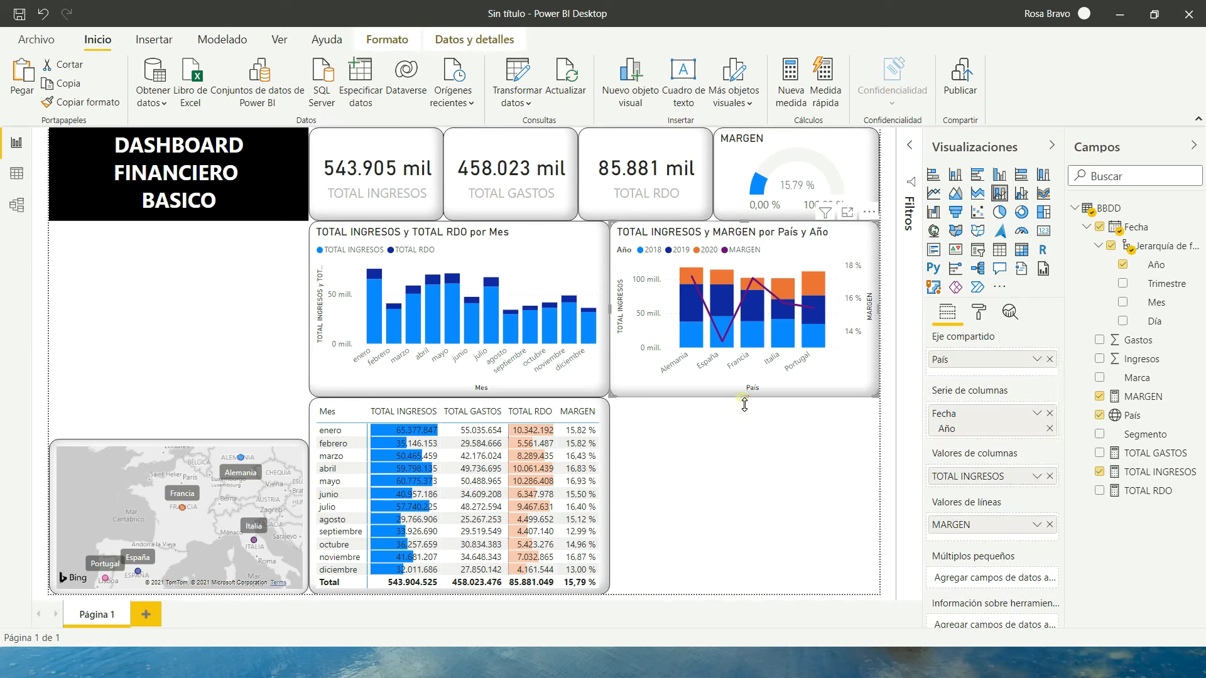
drag(744, 404, 738, 373)
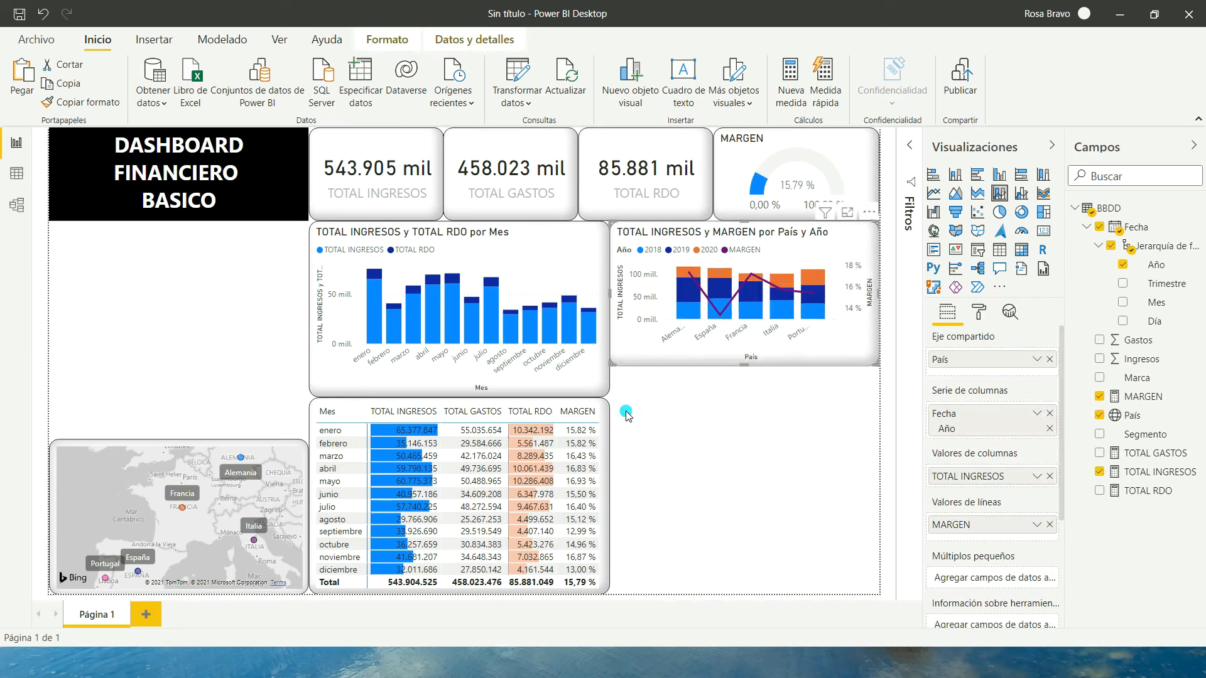
click(781, 409)
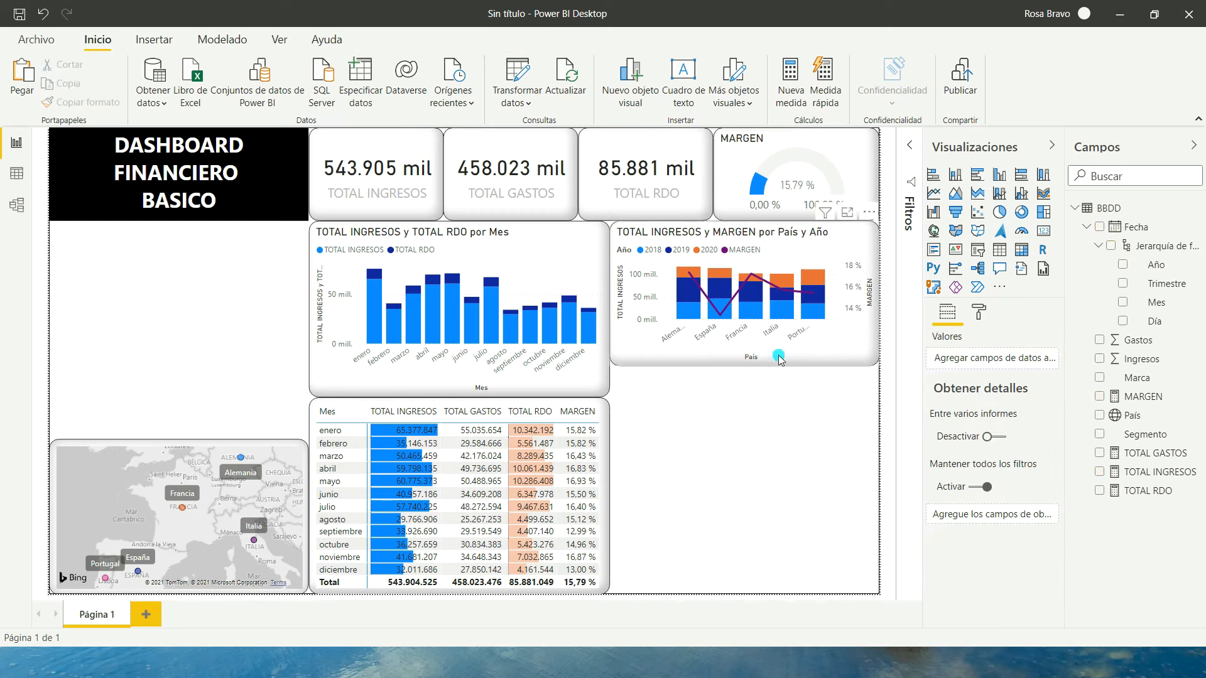
click(955, 196)
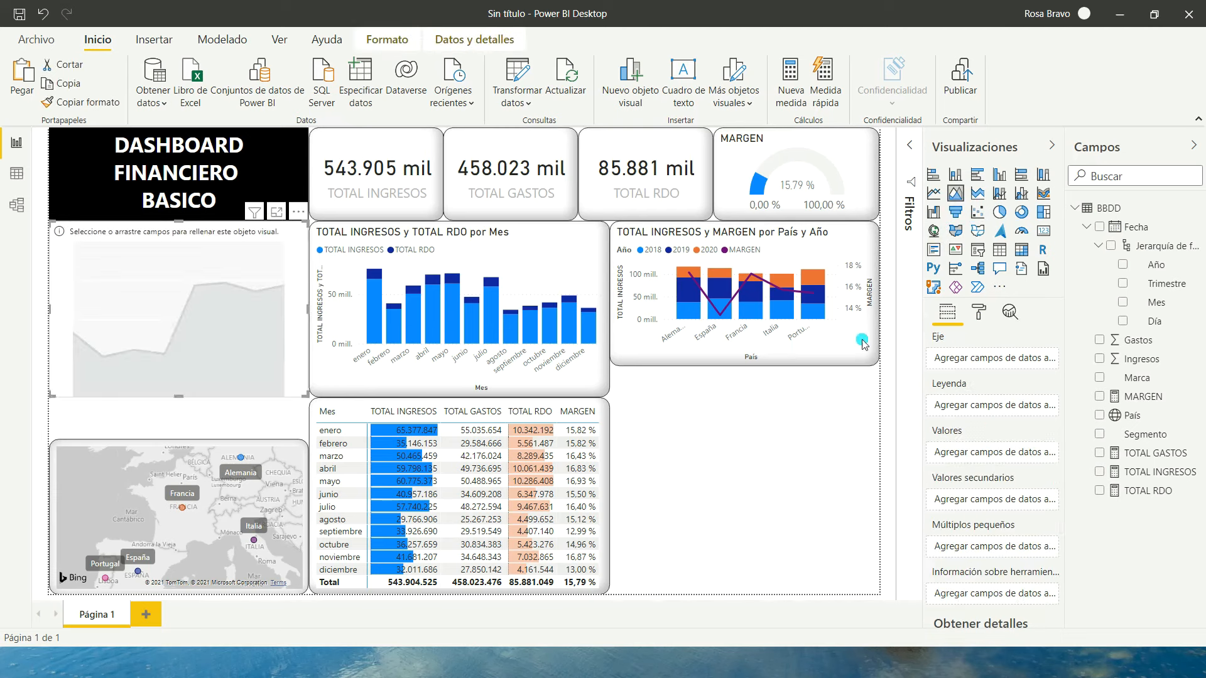
drag(300, 217, 856, 362)
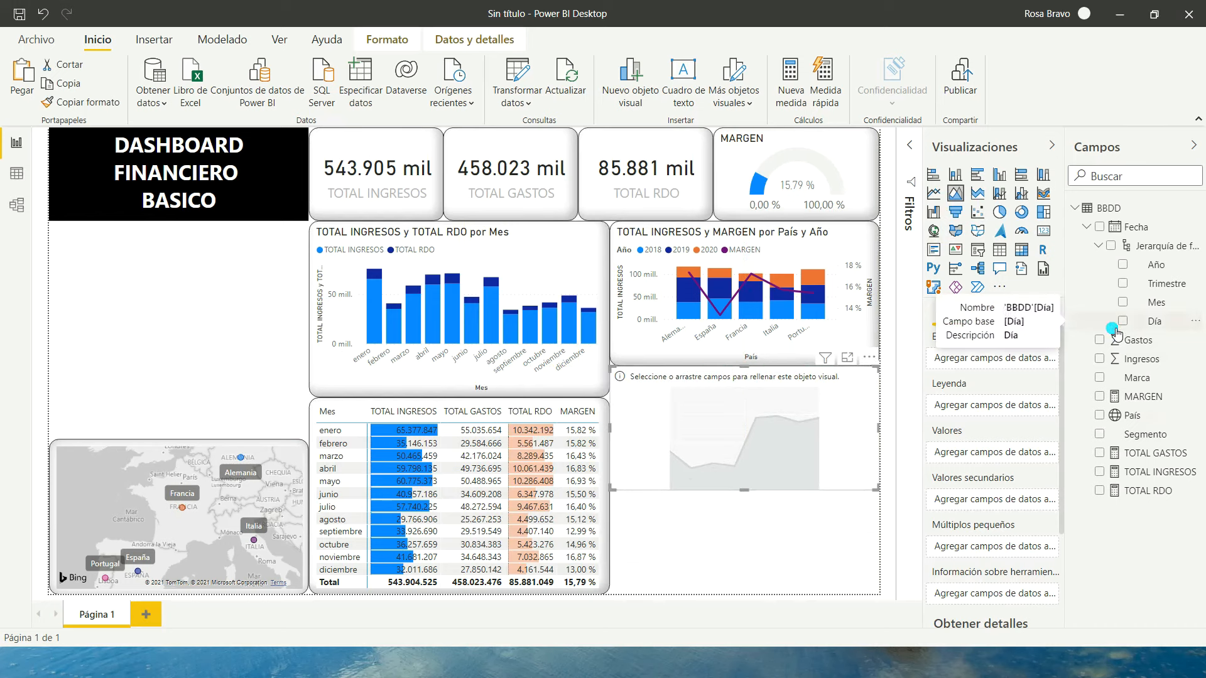
- Plot MARGEN by Año in the area chart and split it into small multiples by Marca
drag(1134, 396, 980, 451)
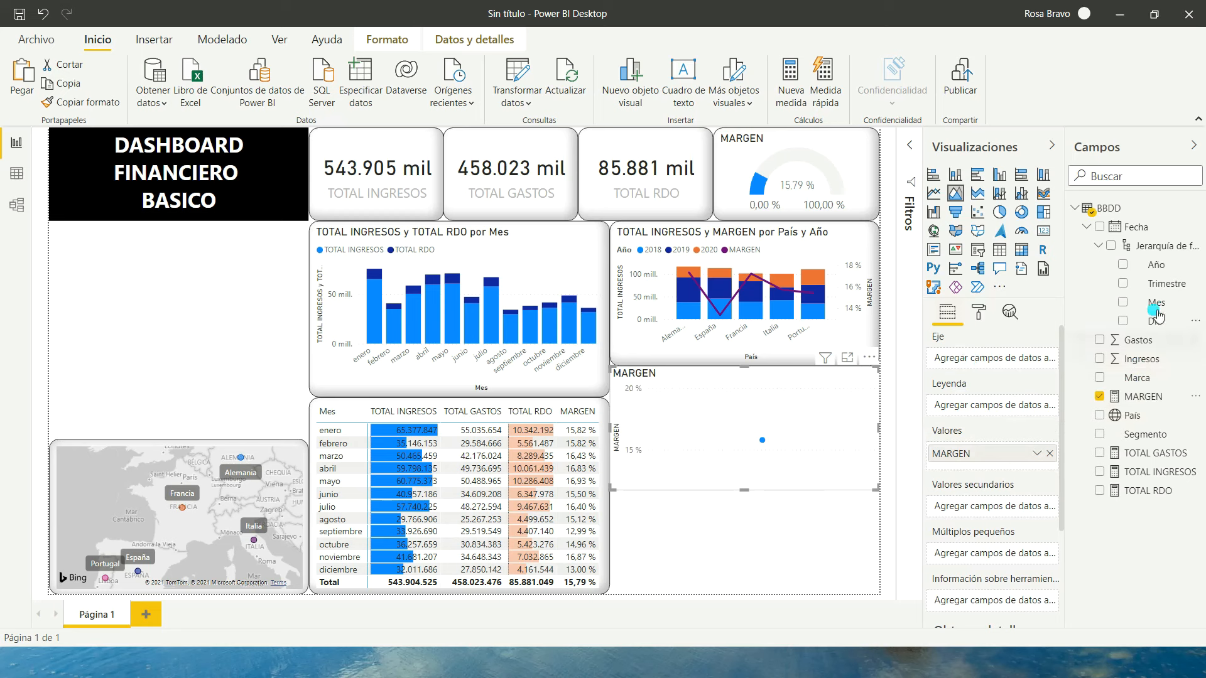
drag(1155, 264, 993, 358)
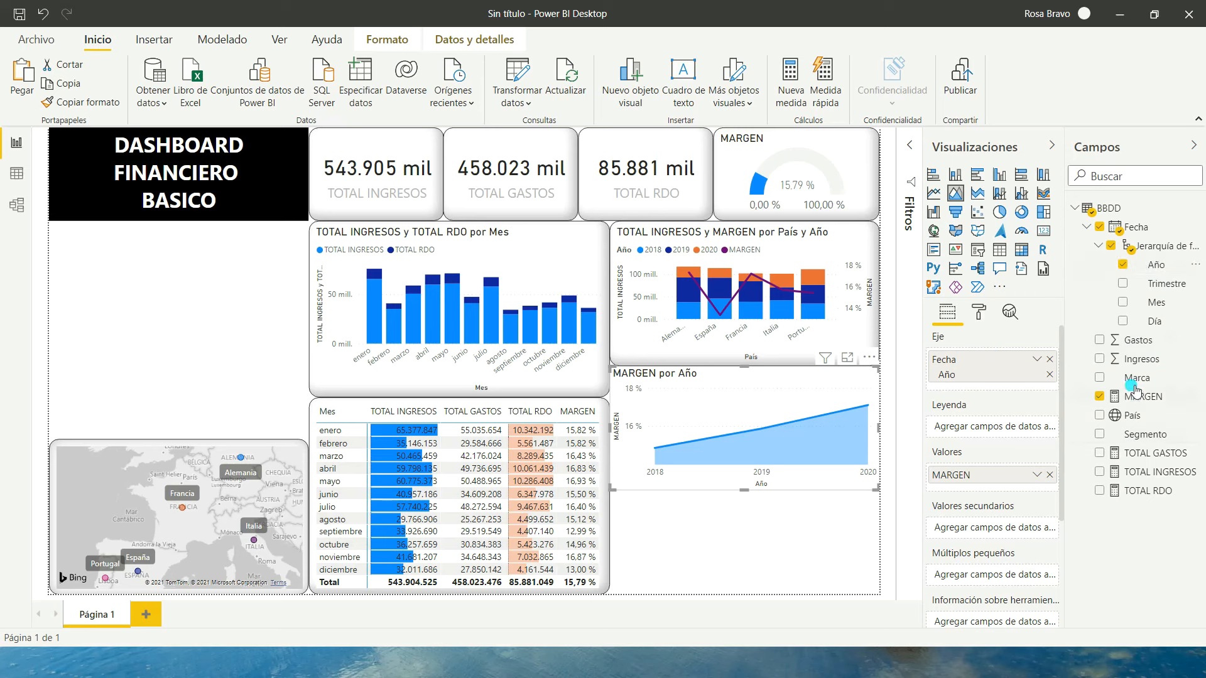
drag(1139, 379, 980, 574)
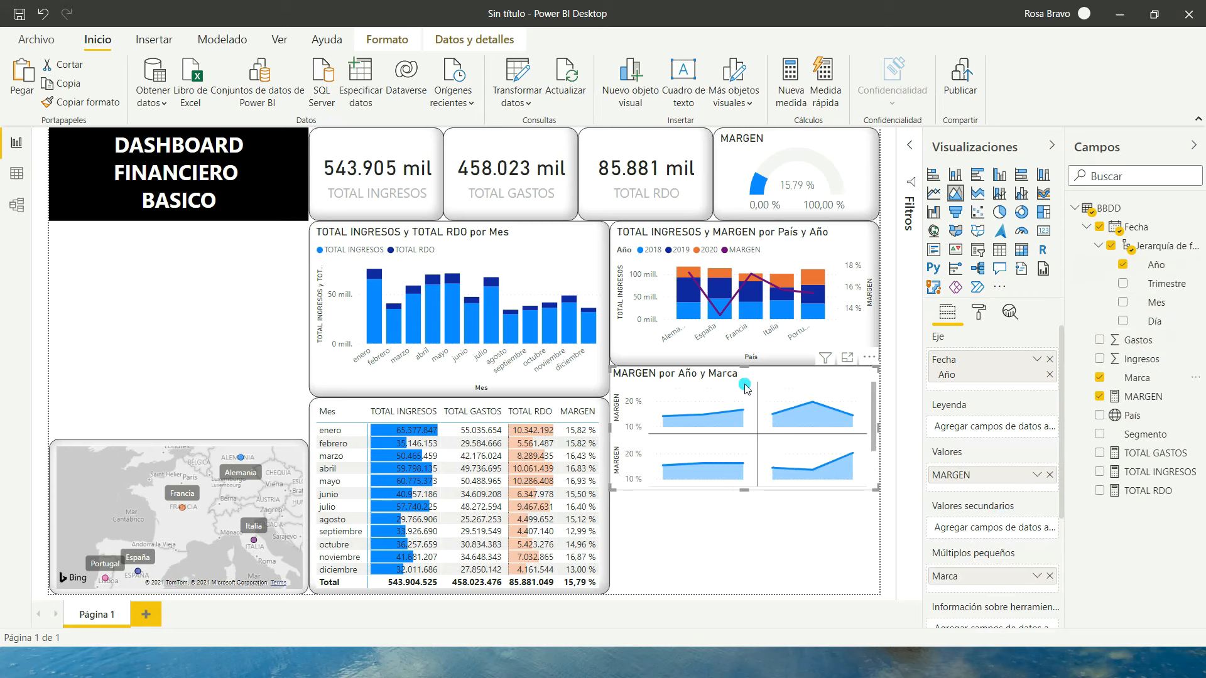
mouse_move(666, 414)
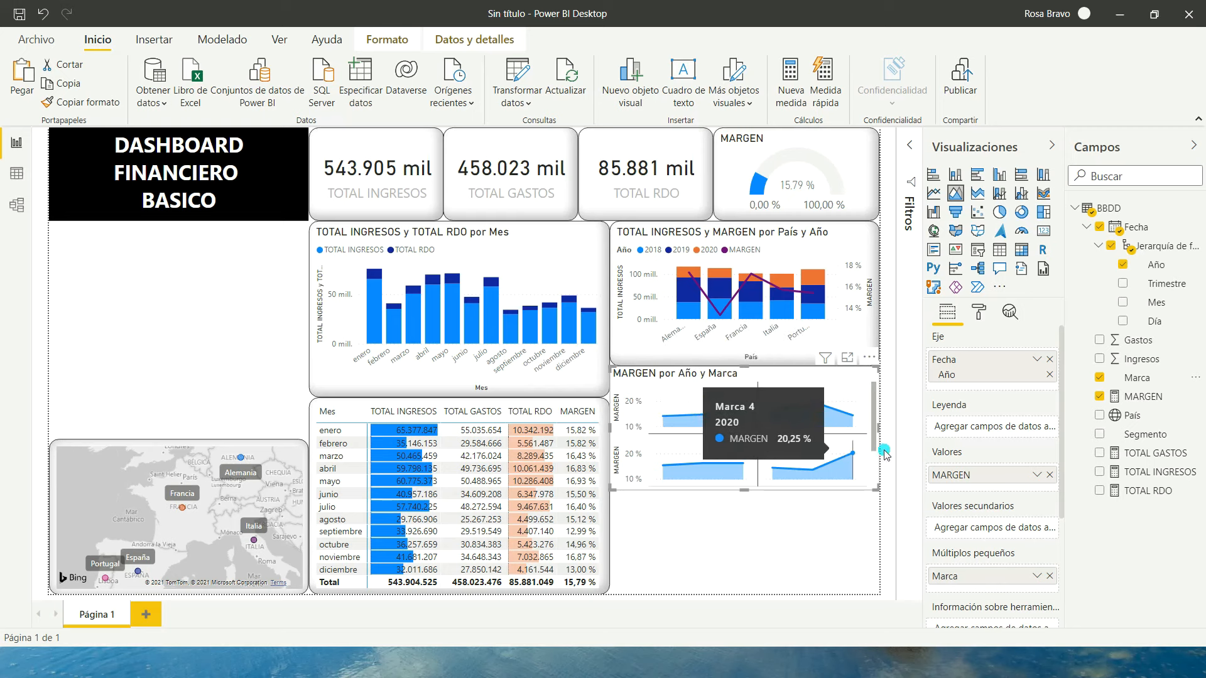
- Give the area chart a rounded border and a shadow positioned Interna, and slightly reduce its height
click(982, 316)
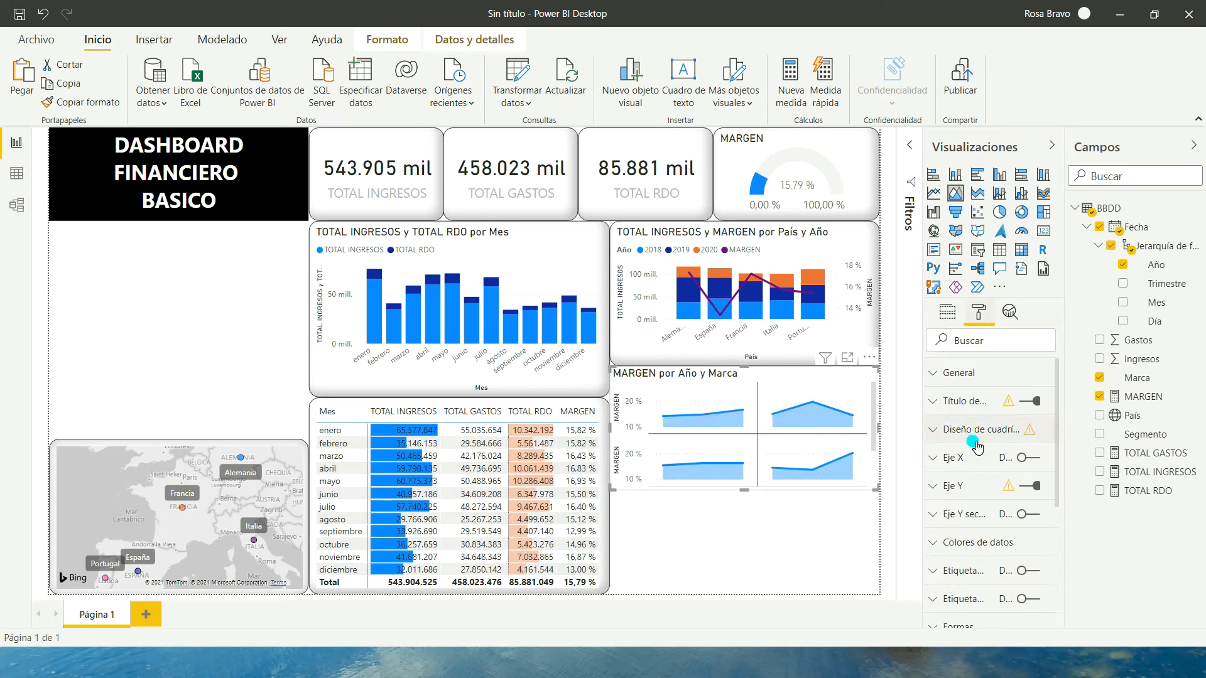
scroll(976, 440, down, 3)
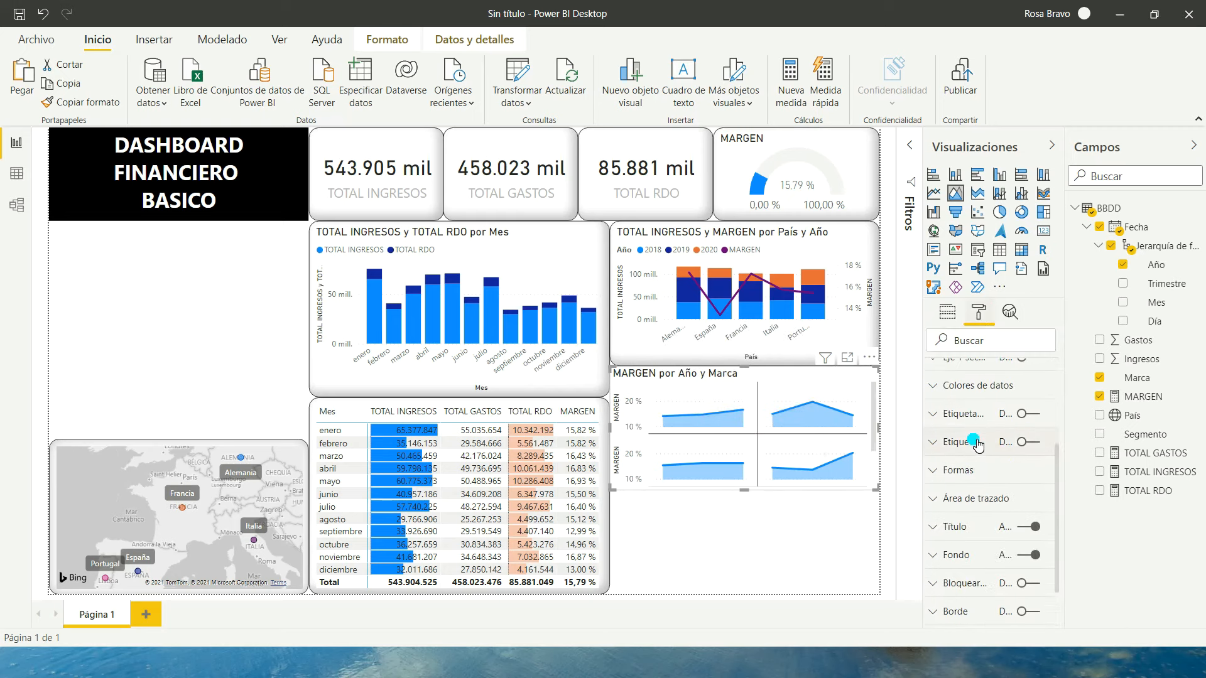
click(1030, 584)
scroll(1033, 587, down, 2)
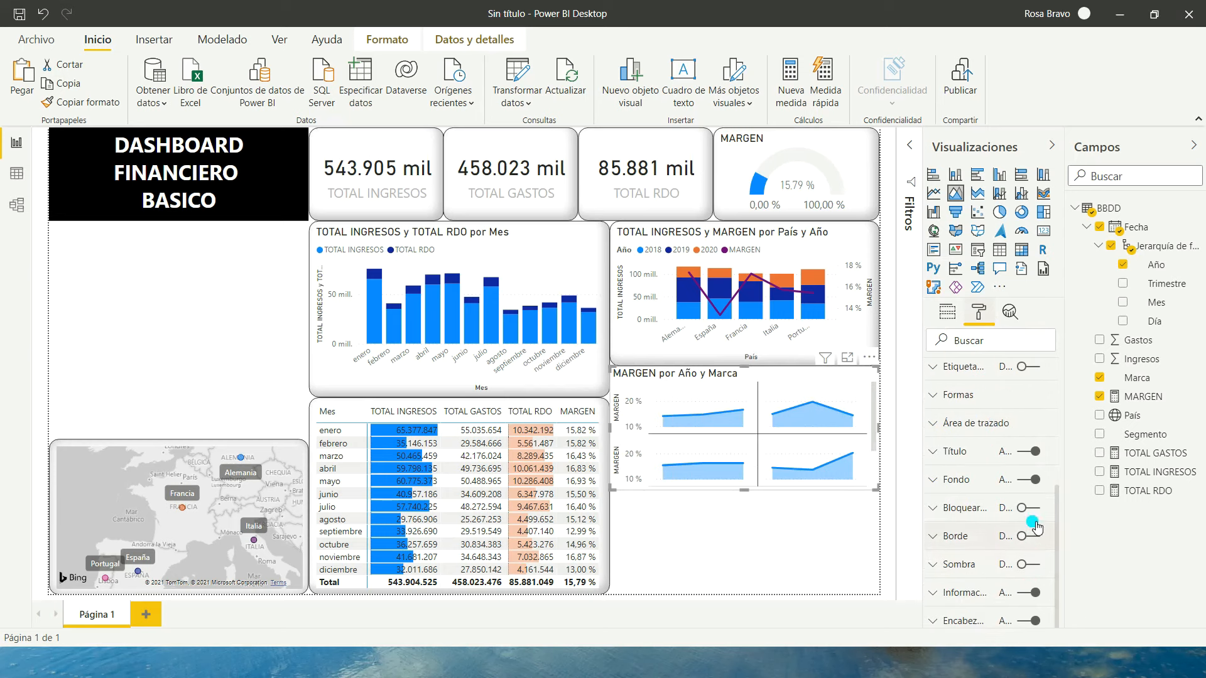
click(1030, 507)
click(1030, 535)
click(1036, 564)
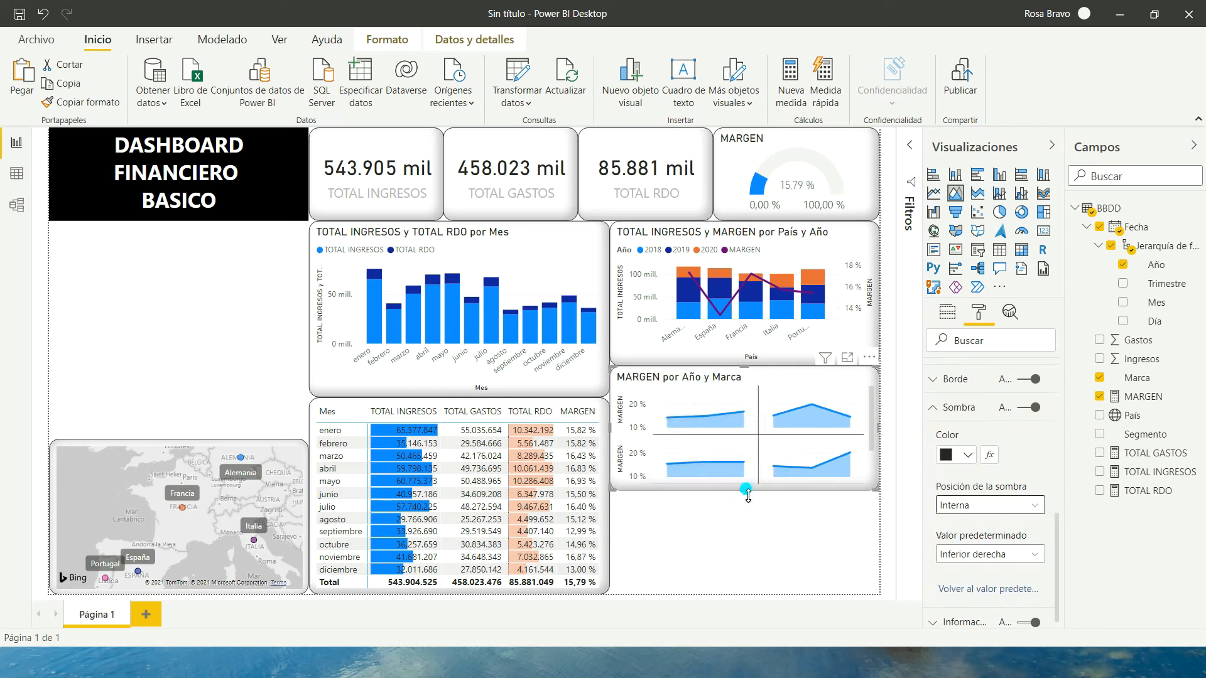
drag(746, 490, 744, 479)
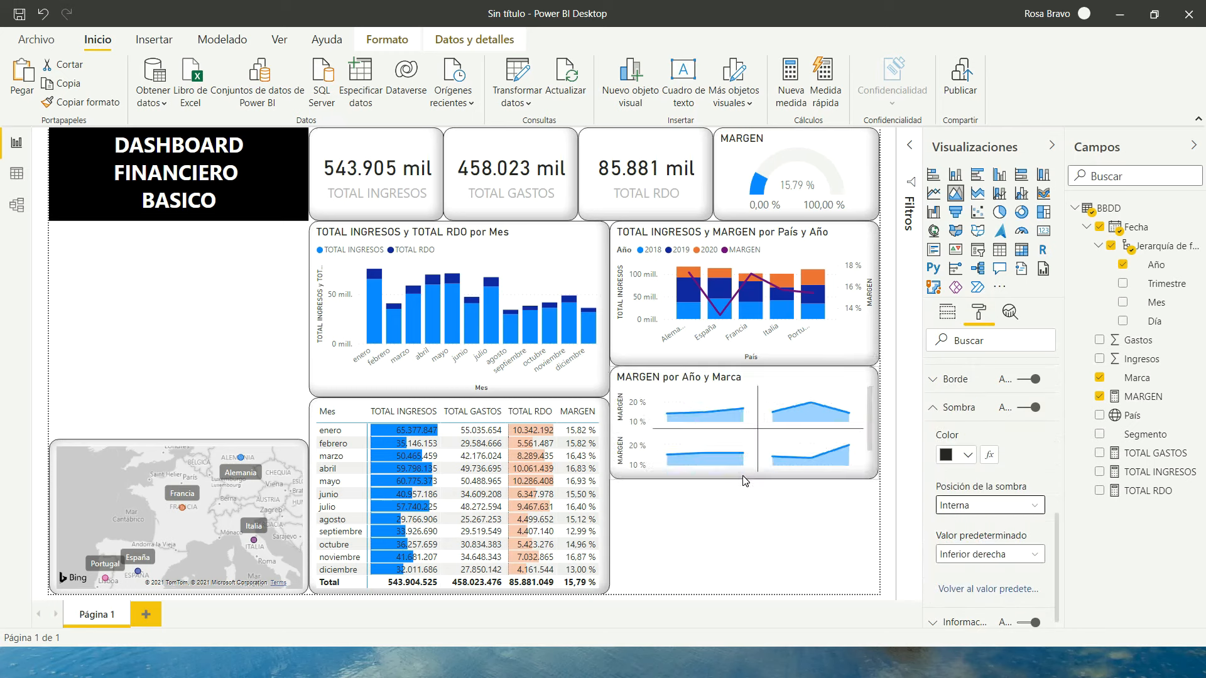
click(738, 514)
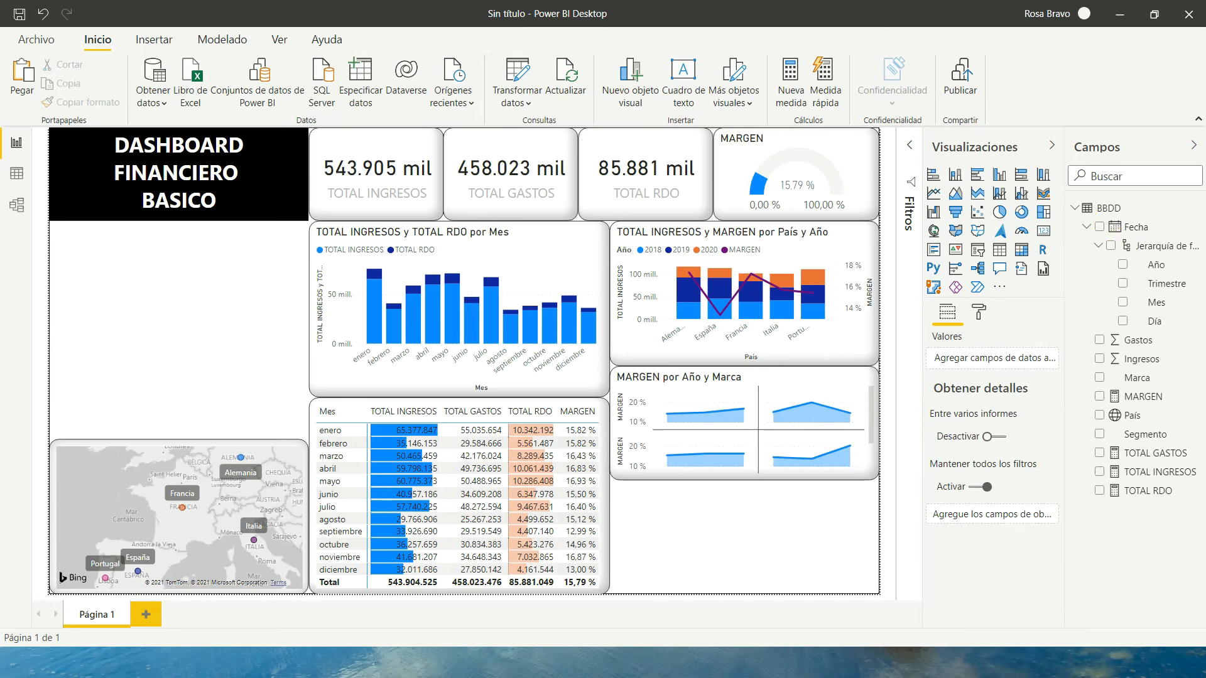
- Insert a matrix visual and fit it into the empty space directly beneath the area chart, matching that chart's width
click(1011, 486)
click(1021, 249)
click(304, 214)
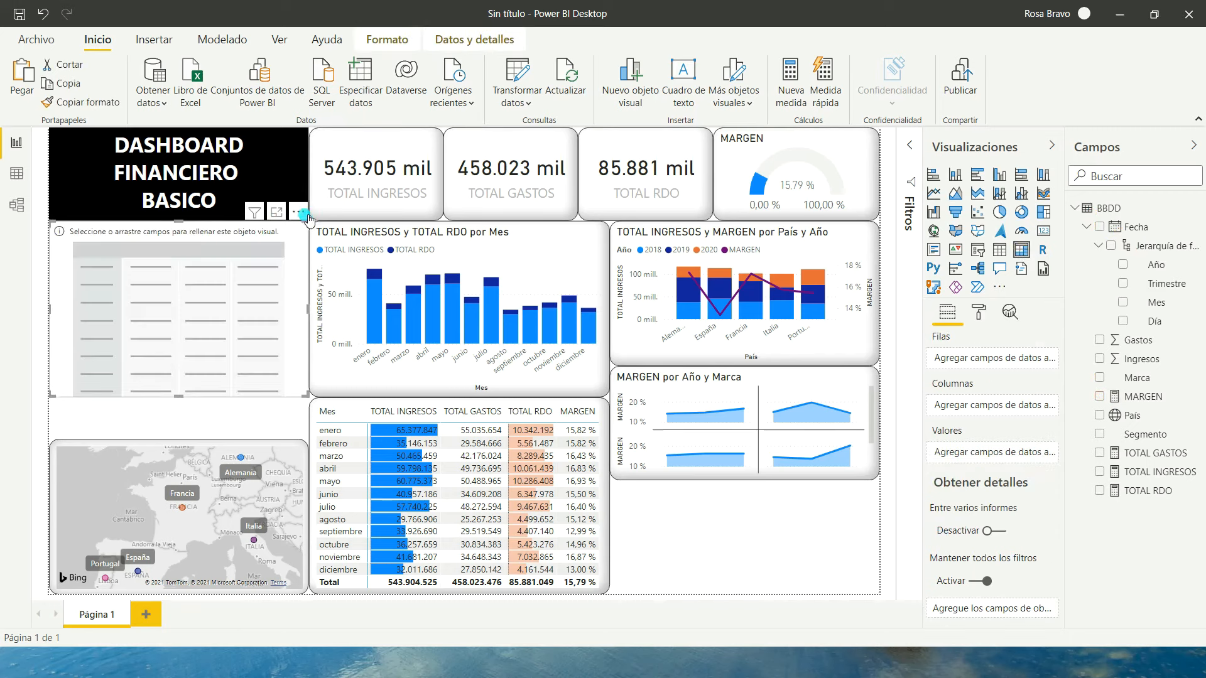
drag(308, 217, 871, 416)
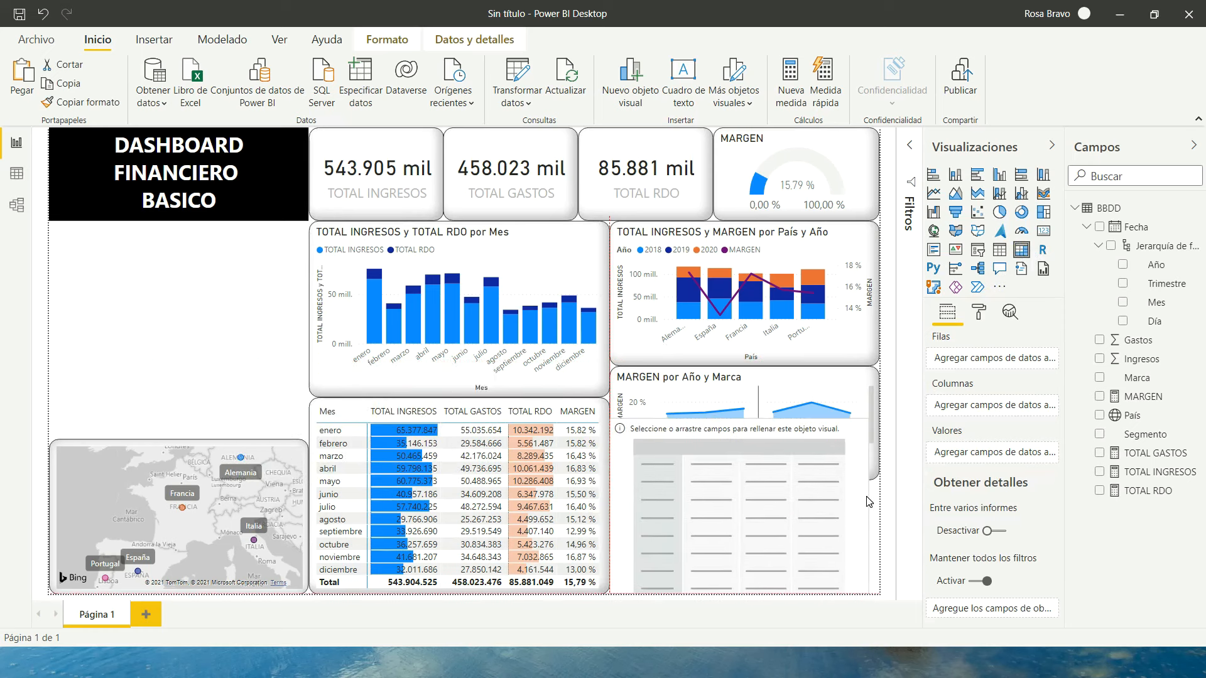
drag(868, 502, 879, 503)
drag(741, 419, 691, 482)
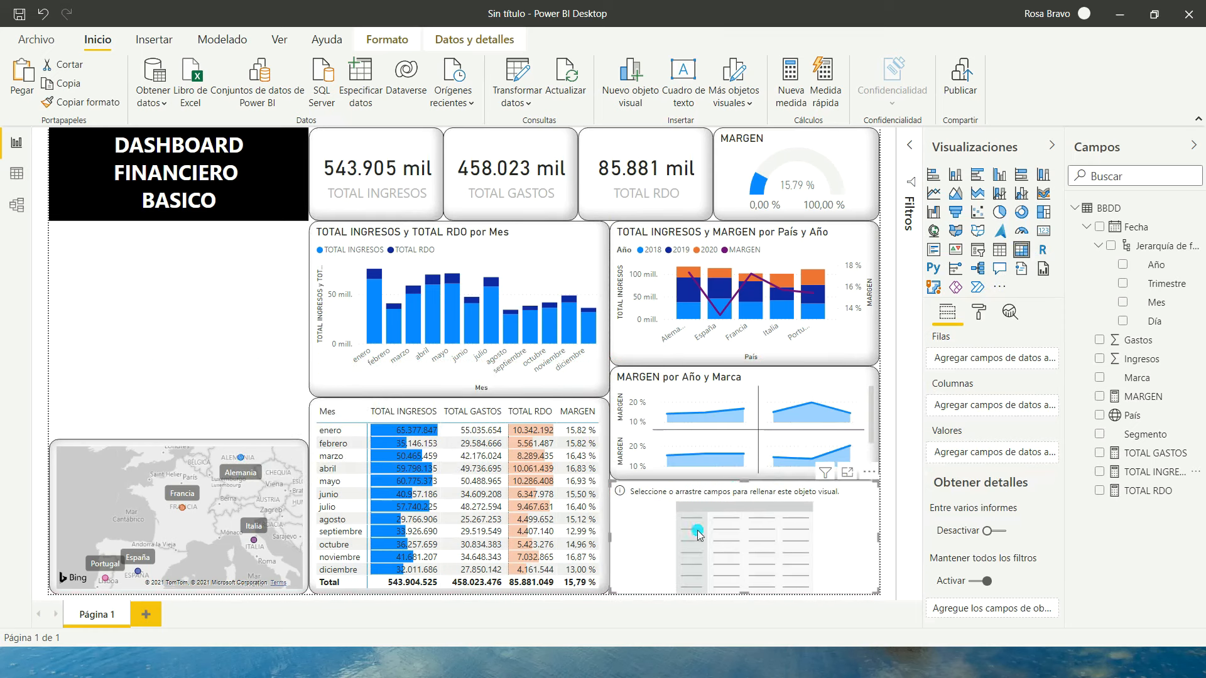
- Fill the new matrix with Segmento, Marca and País as row levels and TOTAL INGRESOS and MARGEN as values
drag(1145, 434, 986, 359)
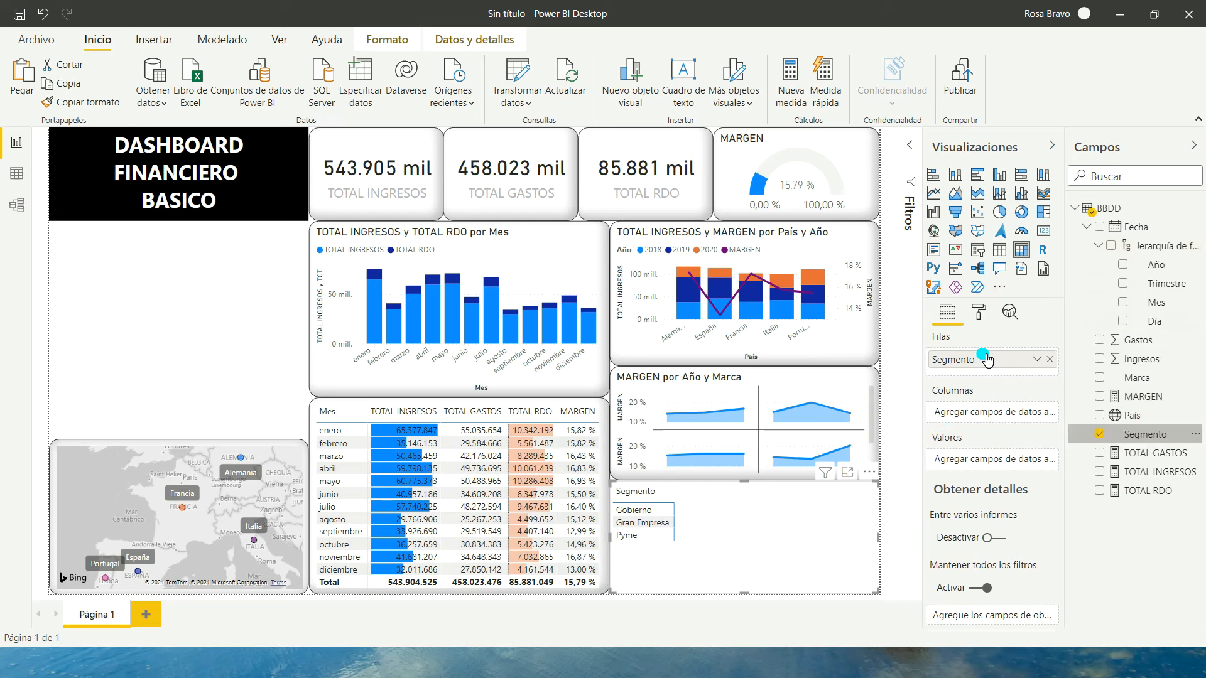
drag(1142, 381, 986, 371)
drag(986, 374, 986, 373)
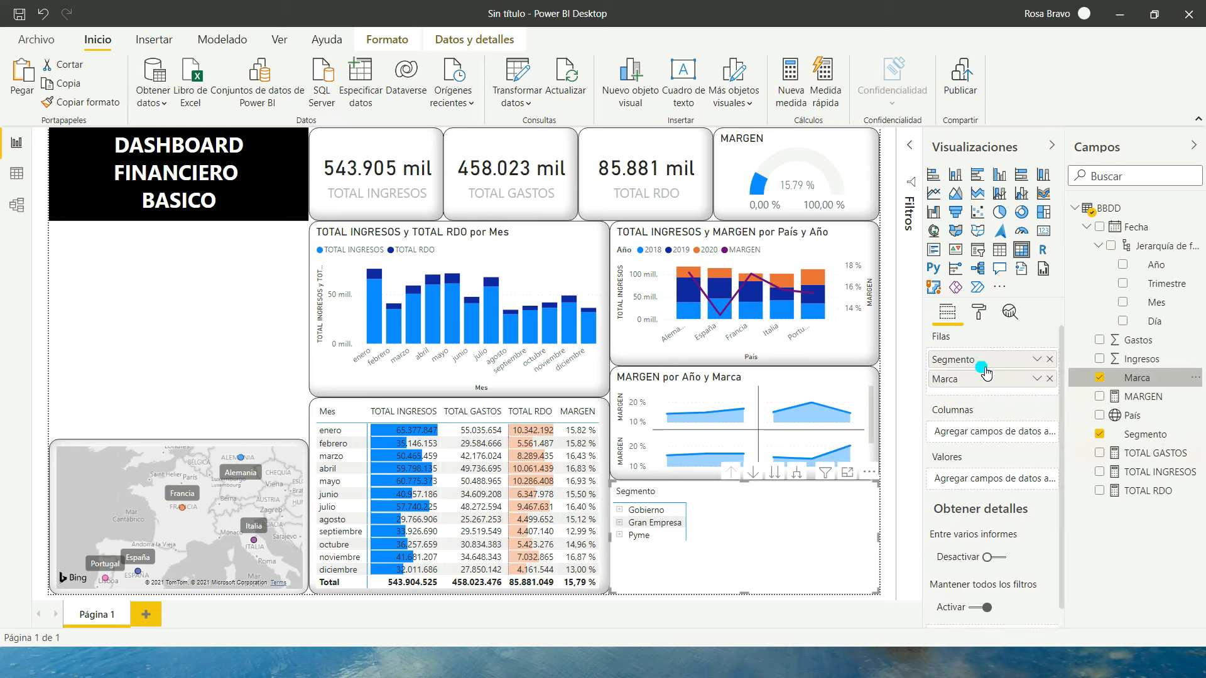
drag(1129, 416, 970, 396)
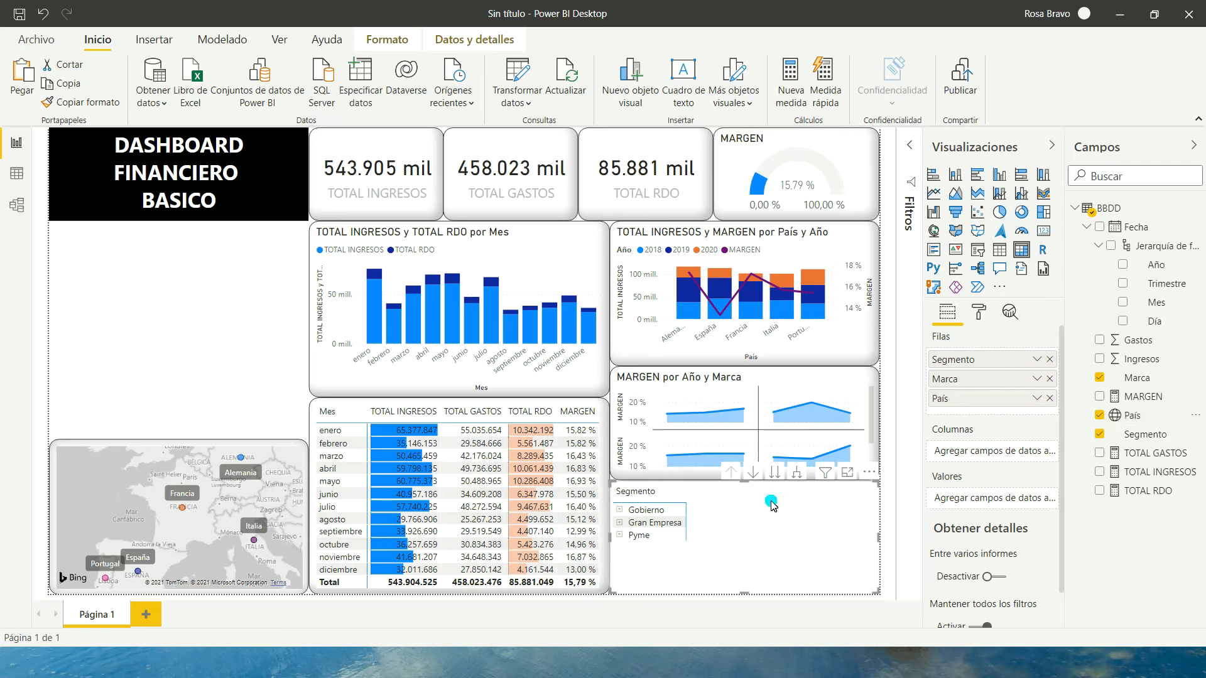
drag(1152, 472, 992, 499)
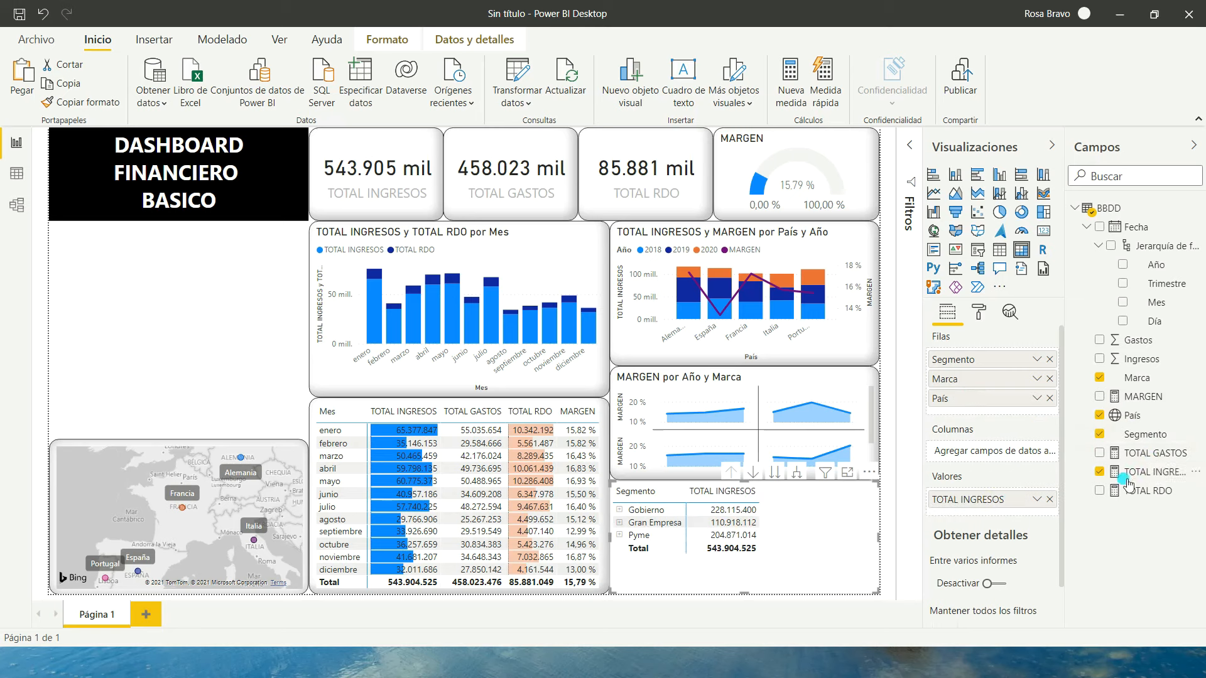
drag(1146, 397, 984, 513)
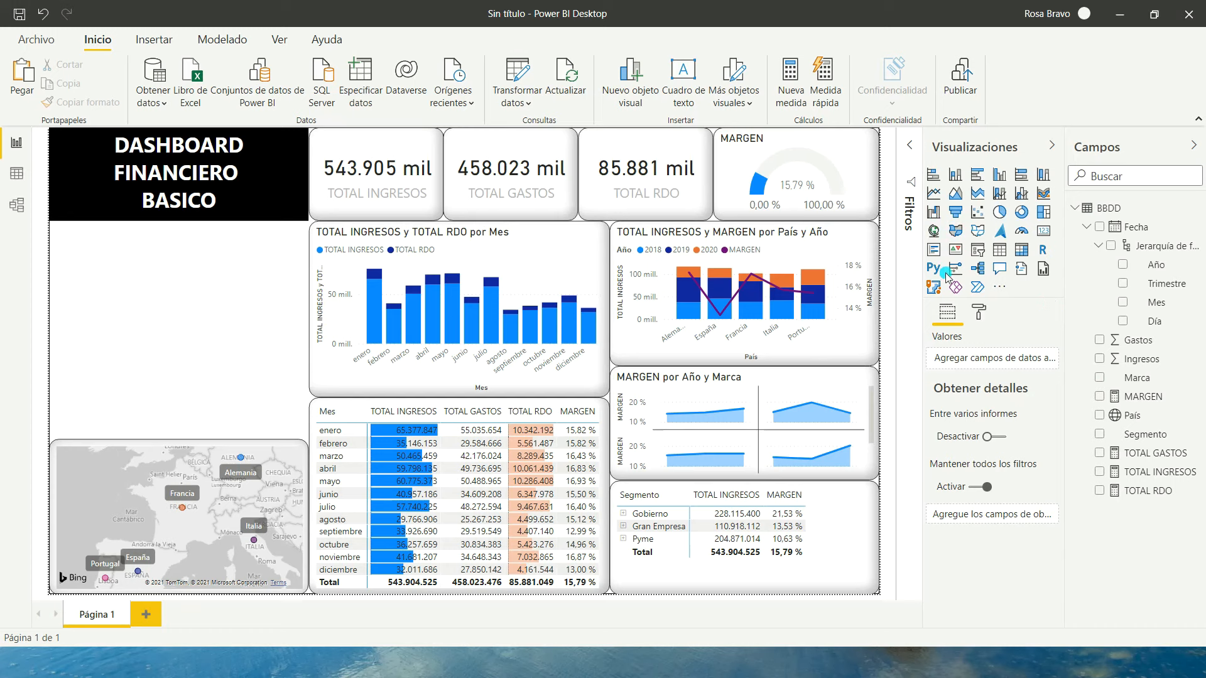
- Insert a slicer under the dashboard title and shape it into a narrow column reaching down to the map
click(978, 251)
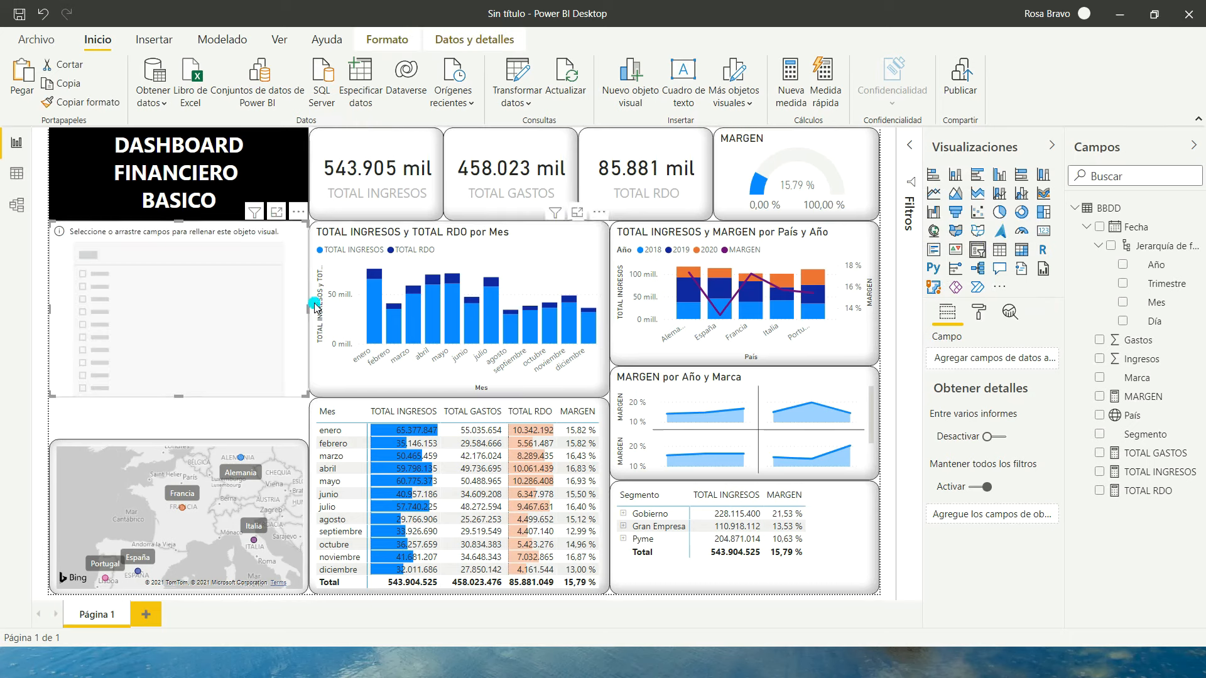
drag(306, 312, 183, 316)
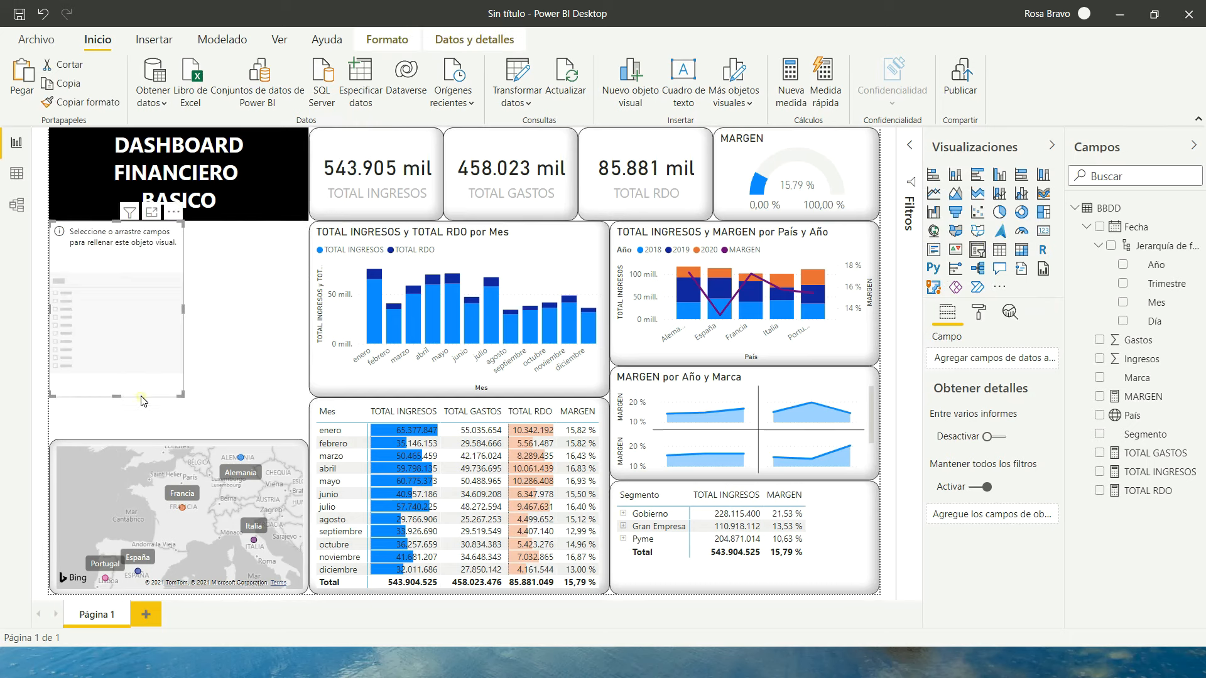
drag(116, 397, 114, 437)
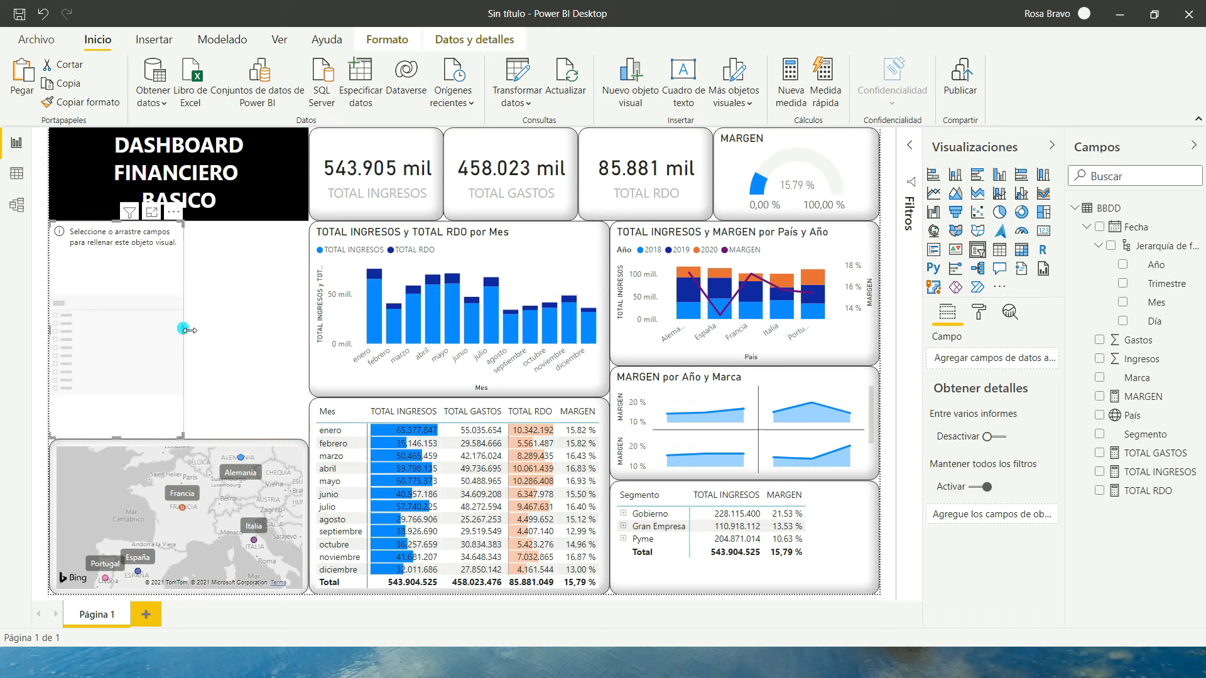
drag(182, 331, 120, 334)
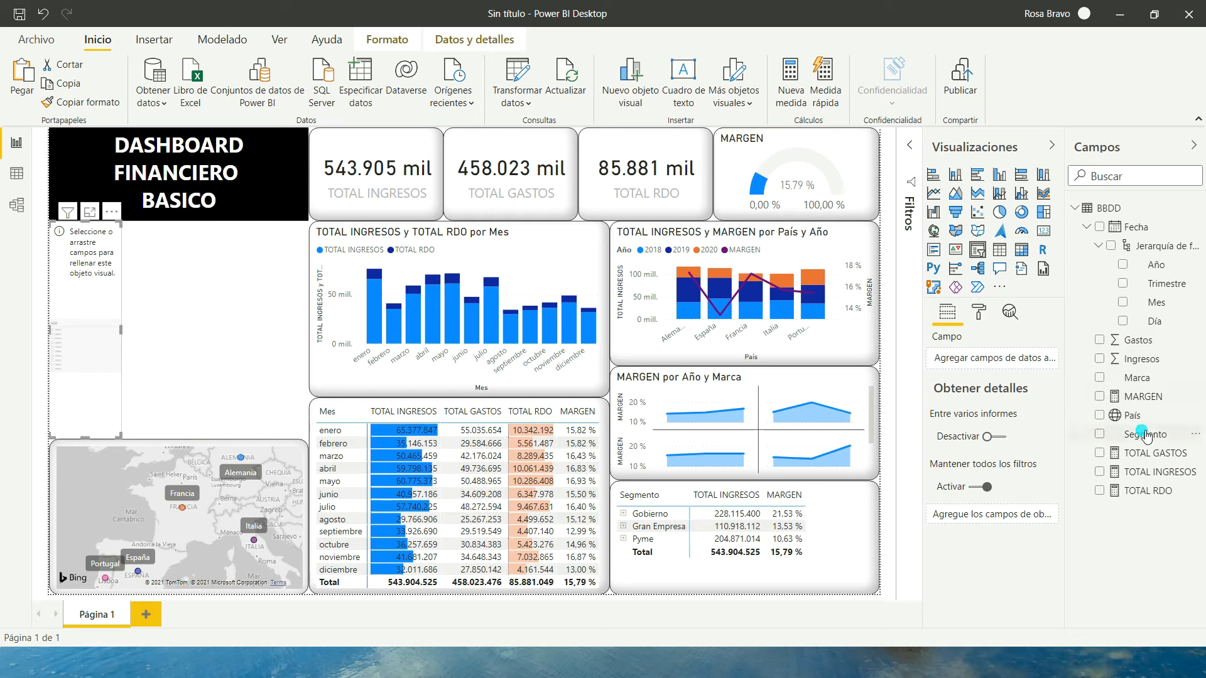
- Assign Segmento to the slicer, set its orientation to Horizontal and widen it slightly so the option labels fit
drag(1144, 434, 990, 358)
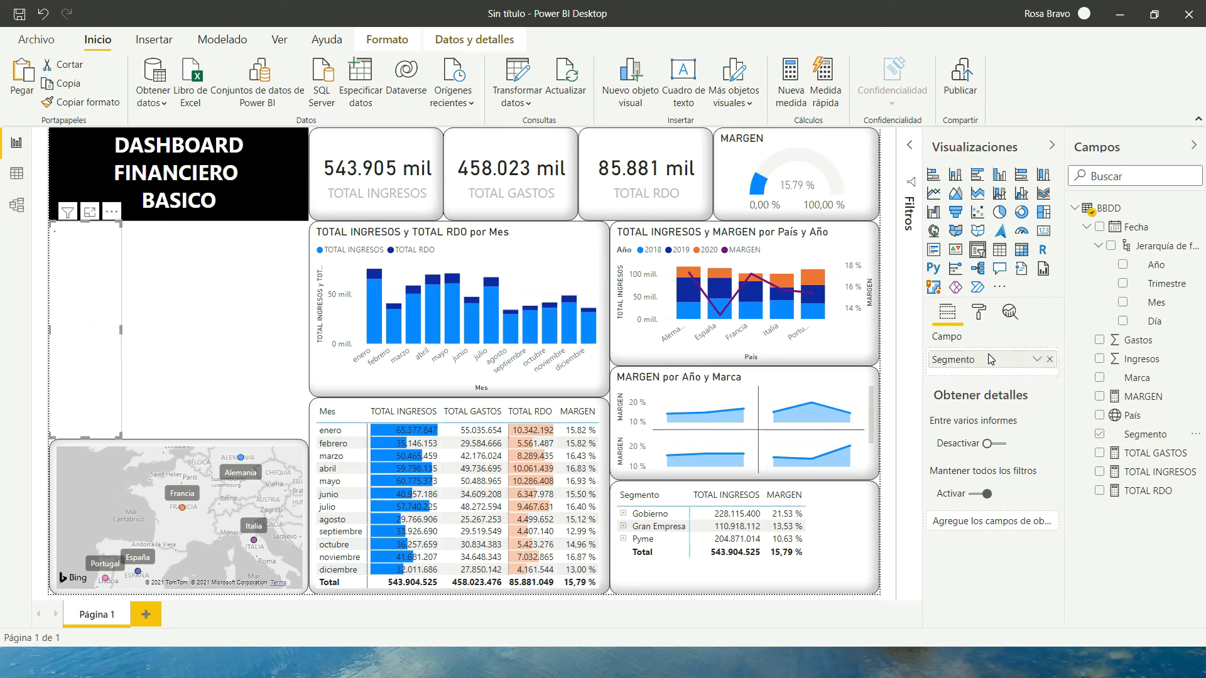
click(979, 313)
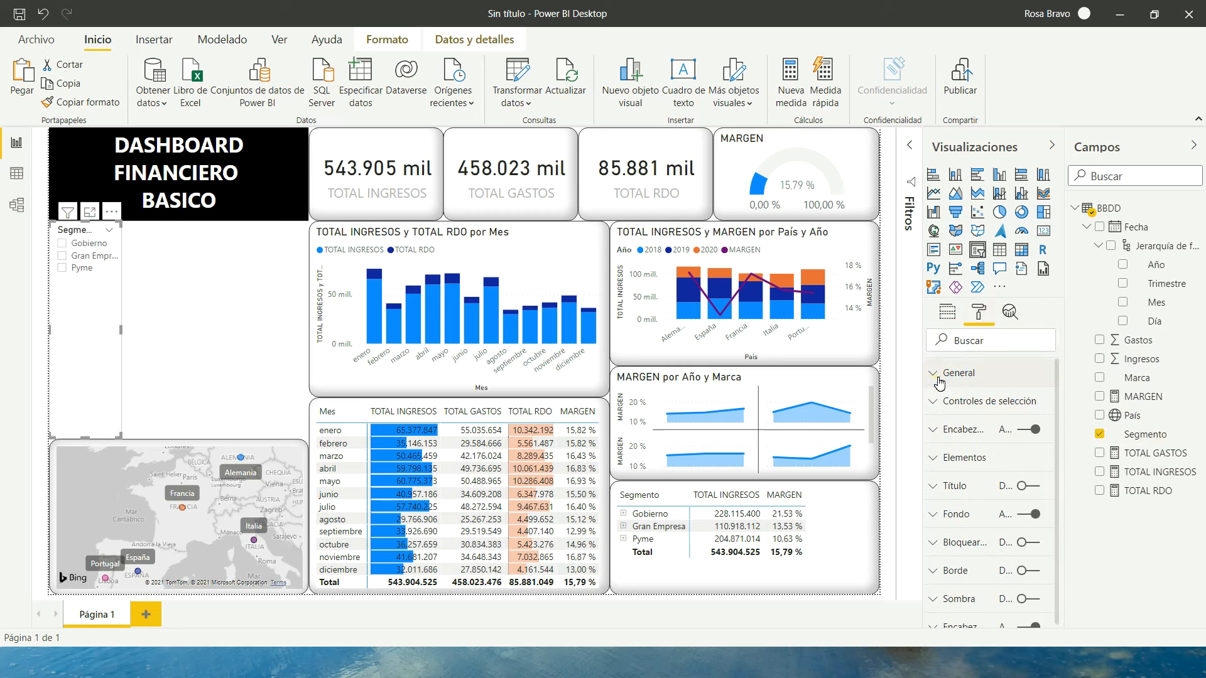
click(939, 375)
click(977, 520)
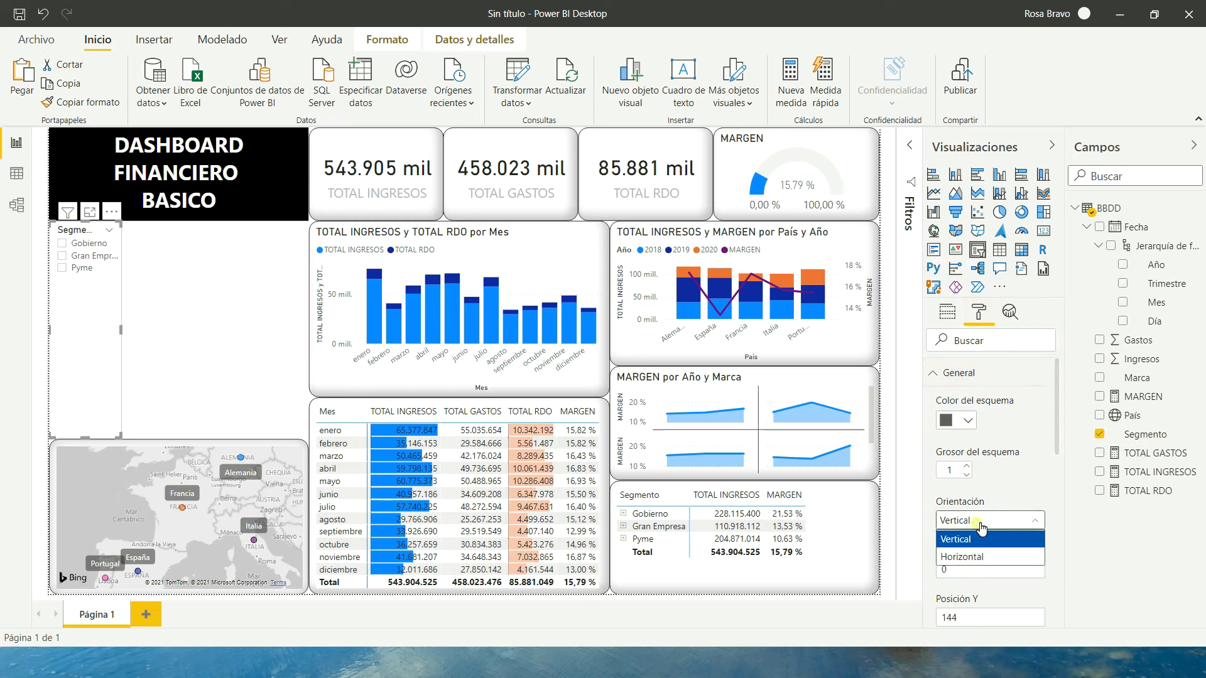
click(979, 557)
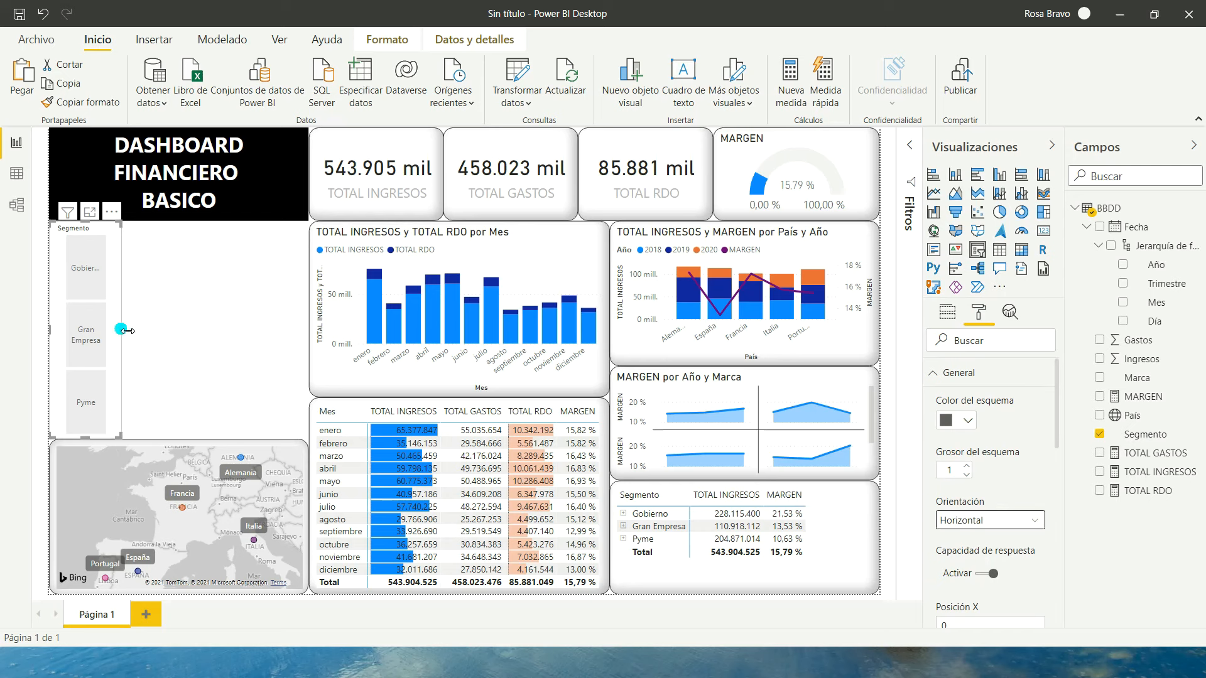
drag(130, 329, 131, 329)
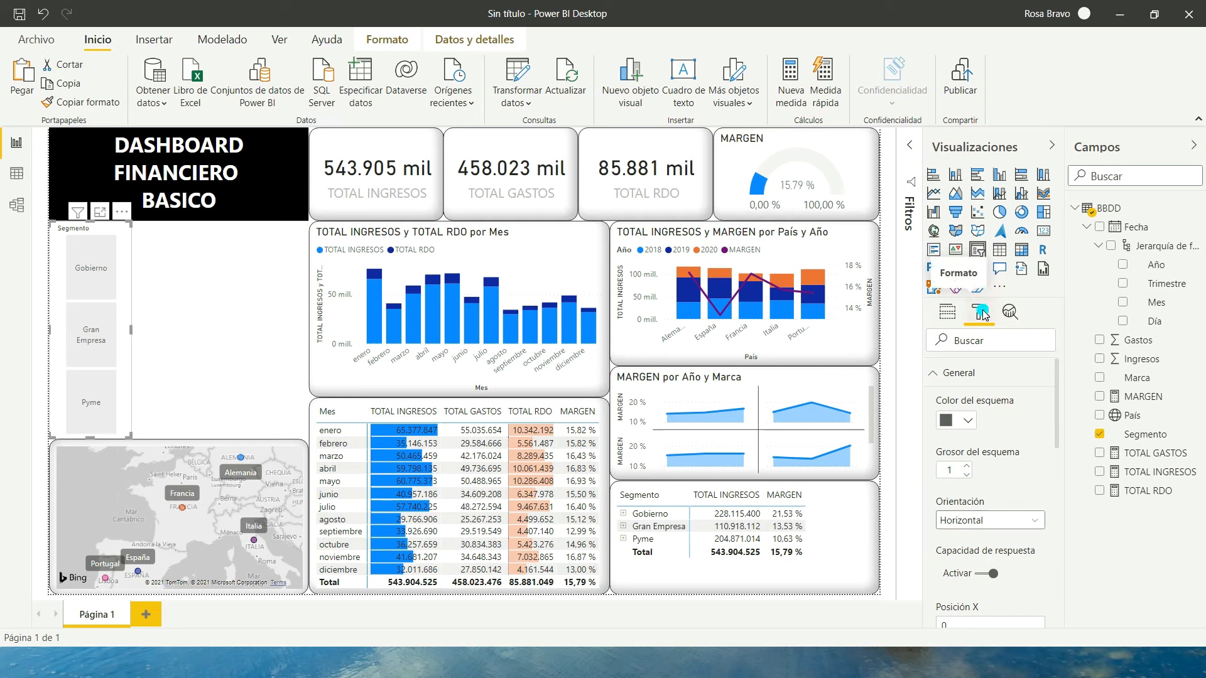
- Give the Segmento slicer a rounded 15 px border and a shadow positioned Interna with the Inferior derecha preset
click(940, 373)
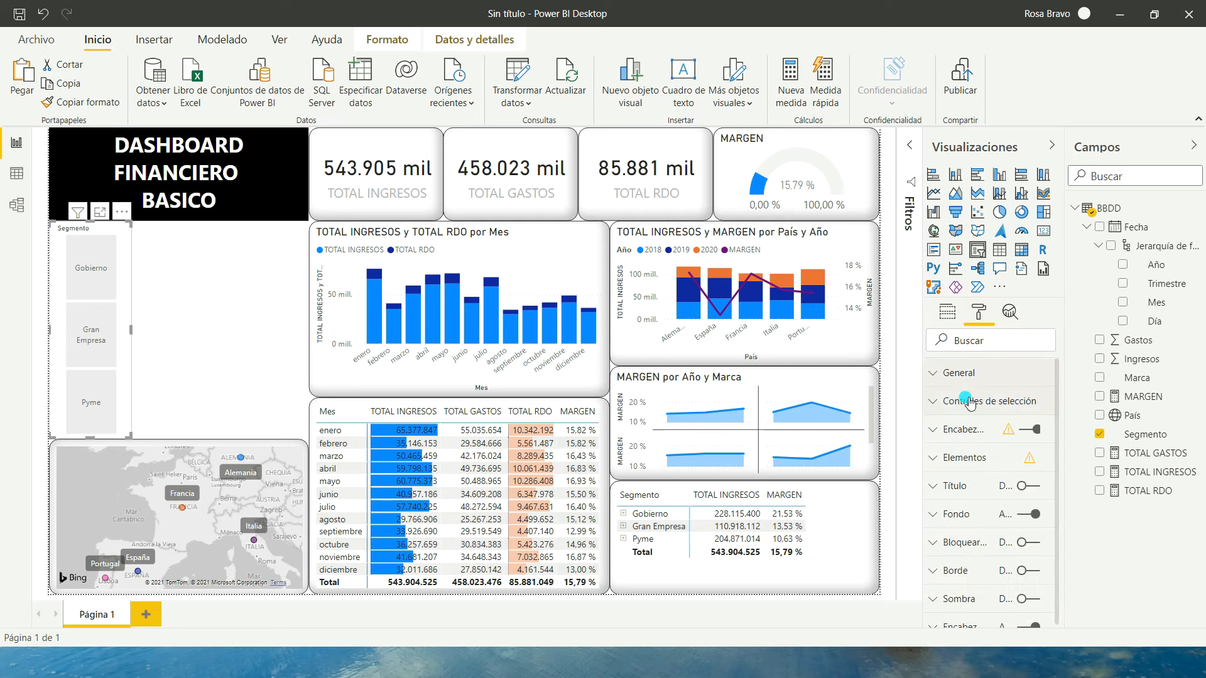
click(1030, 565)
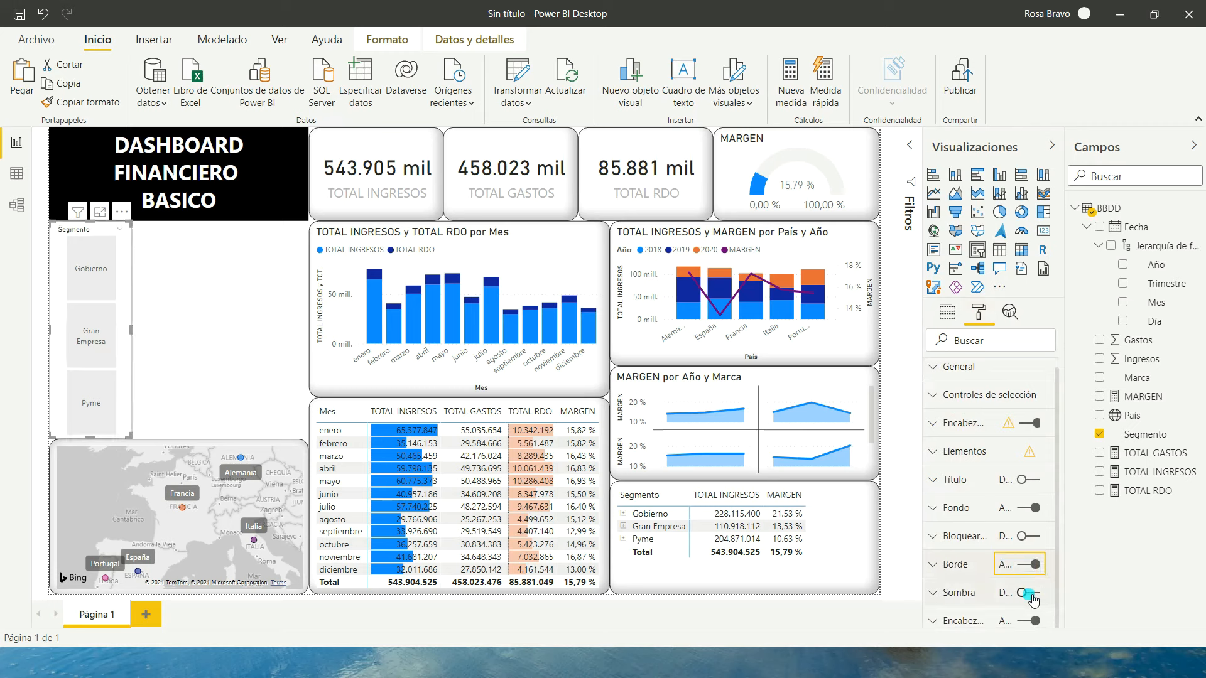
click(1036, 593)
click(932, 593)
click(65, 280)
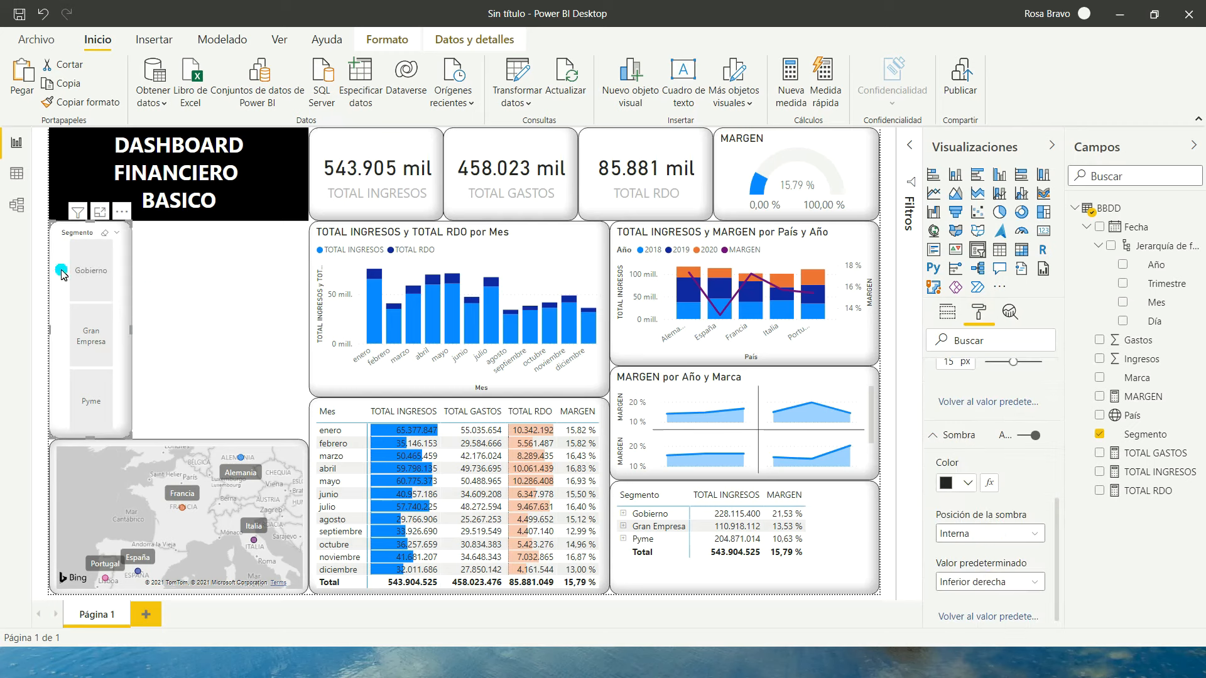
- Duplicate the Segmento slicer, place the copy directly beside it and replace its field with Año
click(191, 278)
key(ctrl+v)
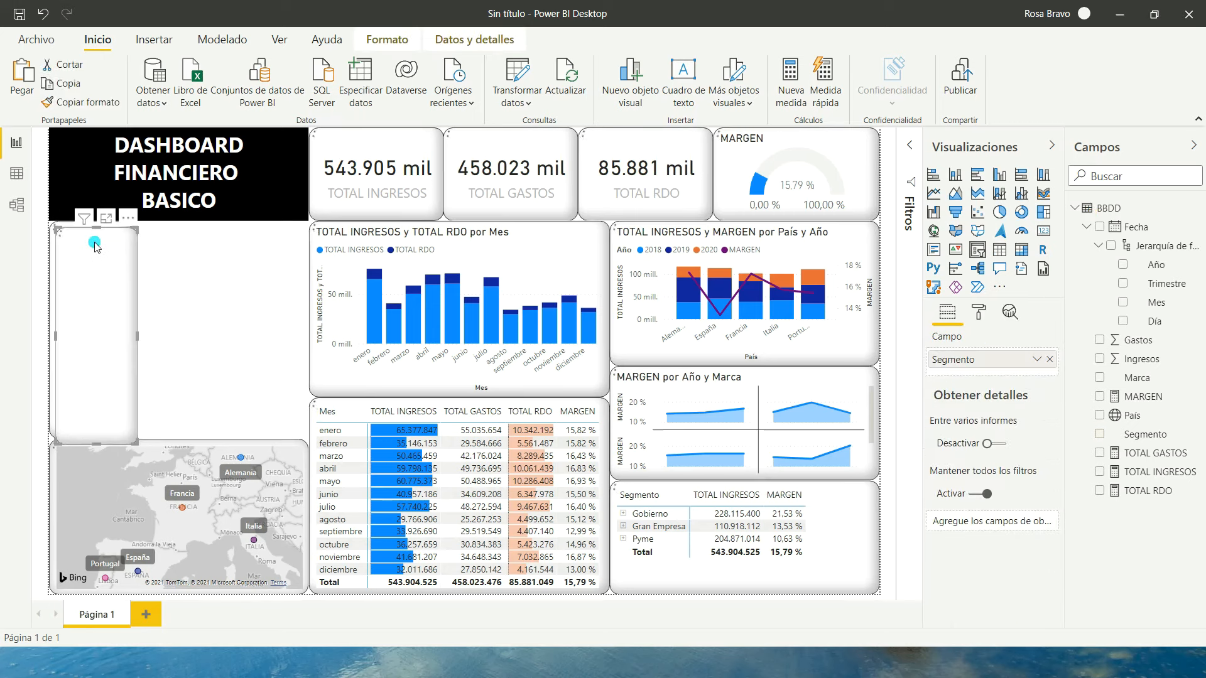
drag(128, 220, 207, 225)
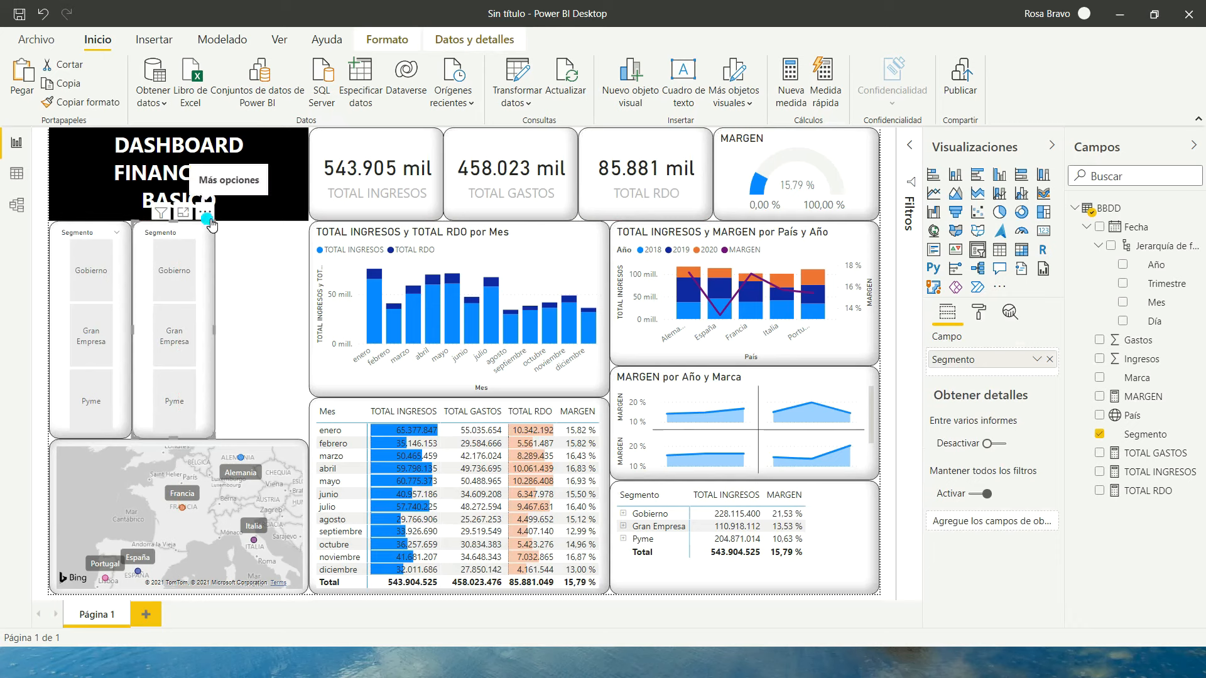
click(1049, 359)
drag(1064, 329, 993, 362)
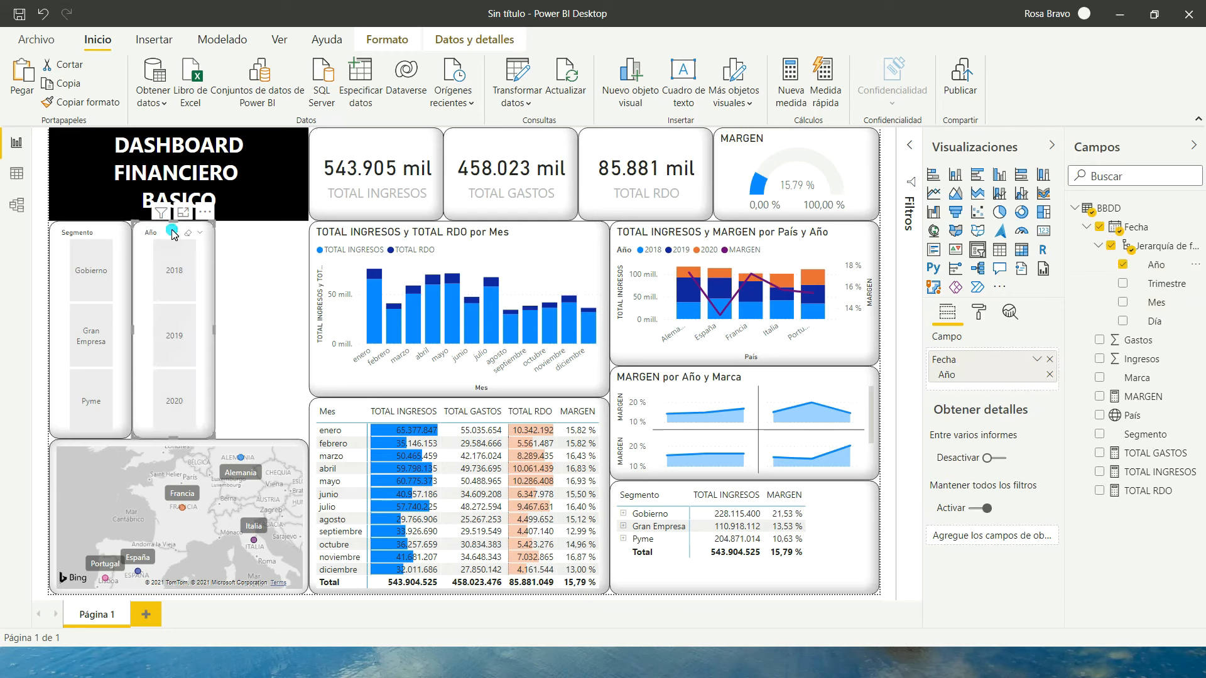
- Duplicate the Año slicer beside it, replace the copy's field with País and widen it to meet the column chart
click(259, 245)
key(ctrl+v)
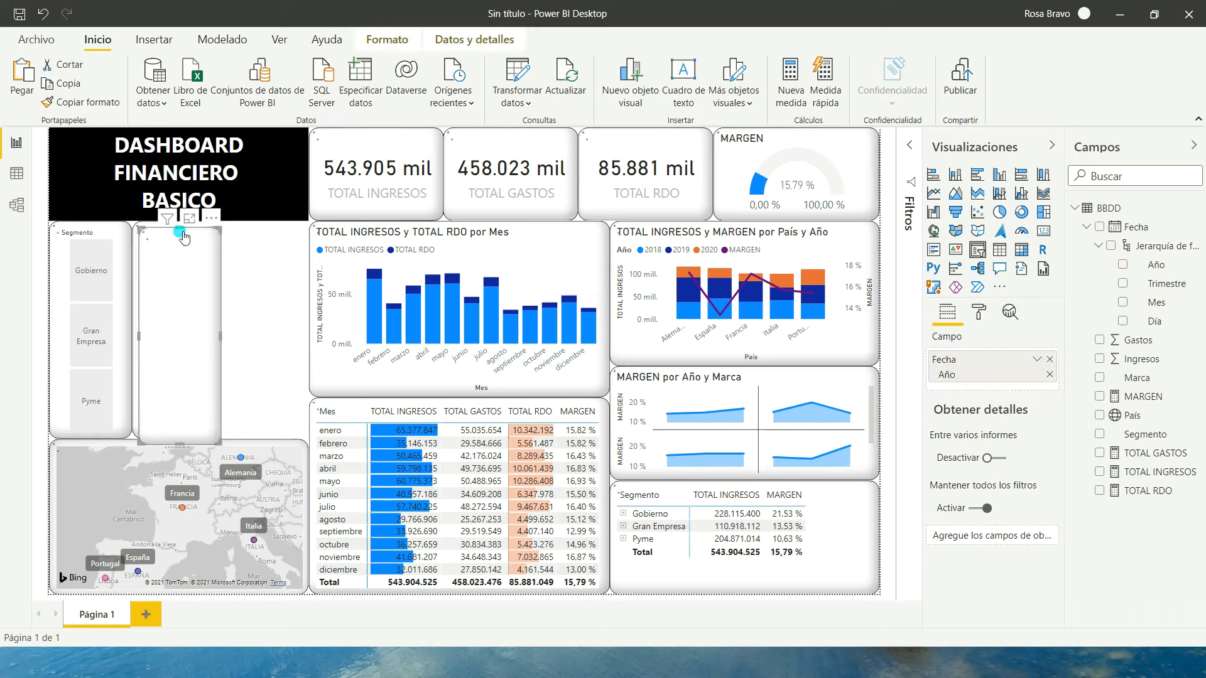
drag(213, 226, 293, 218)
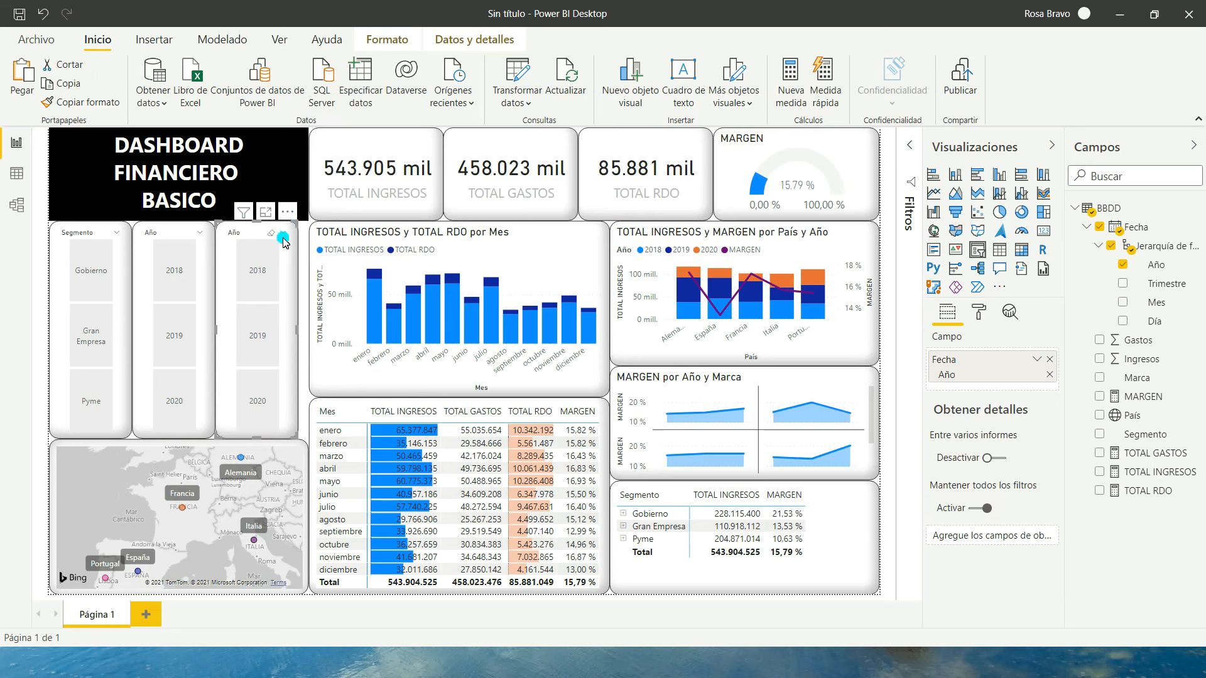
click(1049, 360)
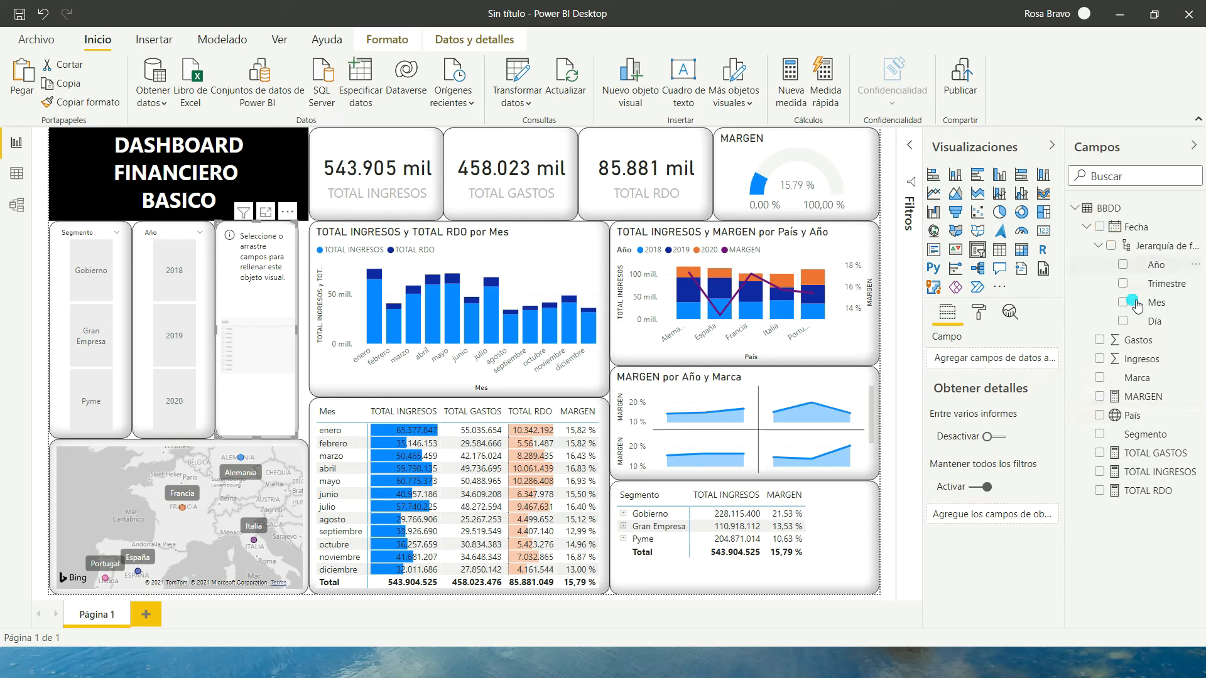
drag(1132, 416, 981, 364)
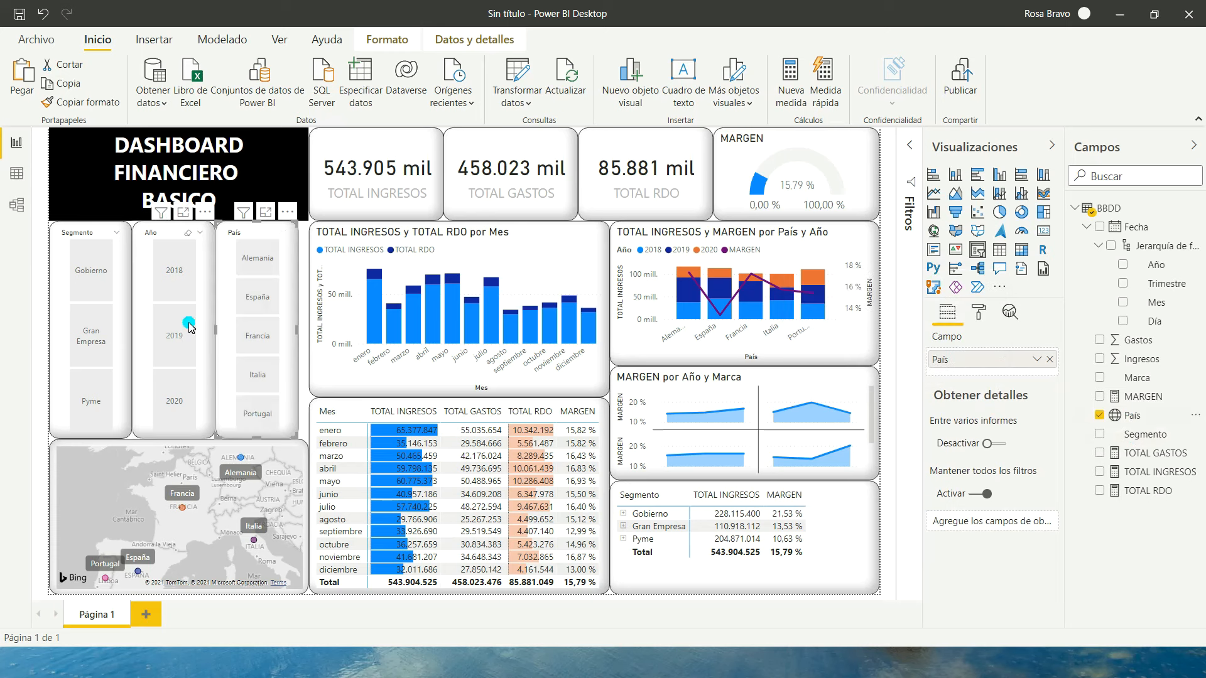
drag(303, 331, 314, 331)
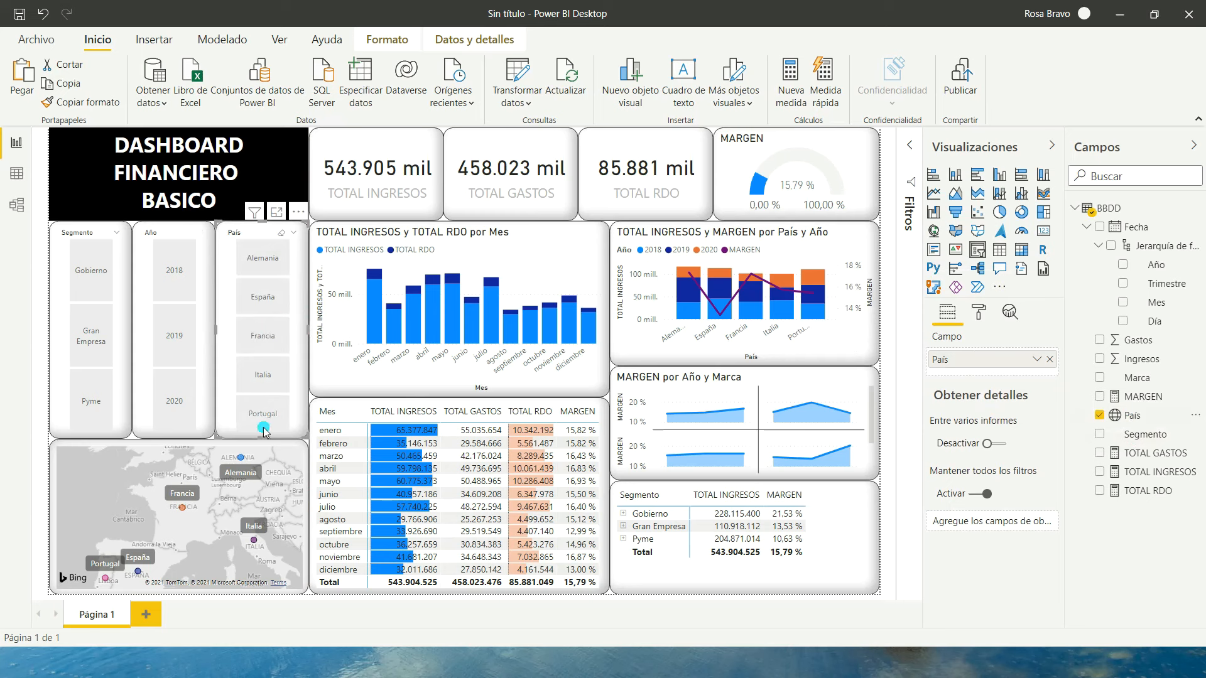
- Filter the dashboard to 2020 and inspect the MARGEN data points of Marca 1 and Marca 2 in the area chart
click(171, 388)
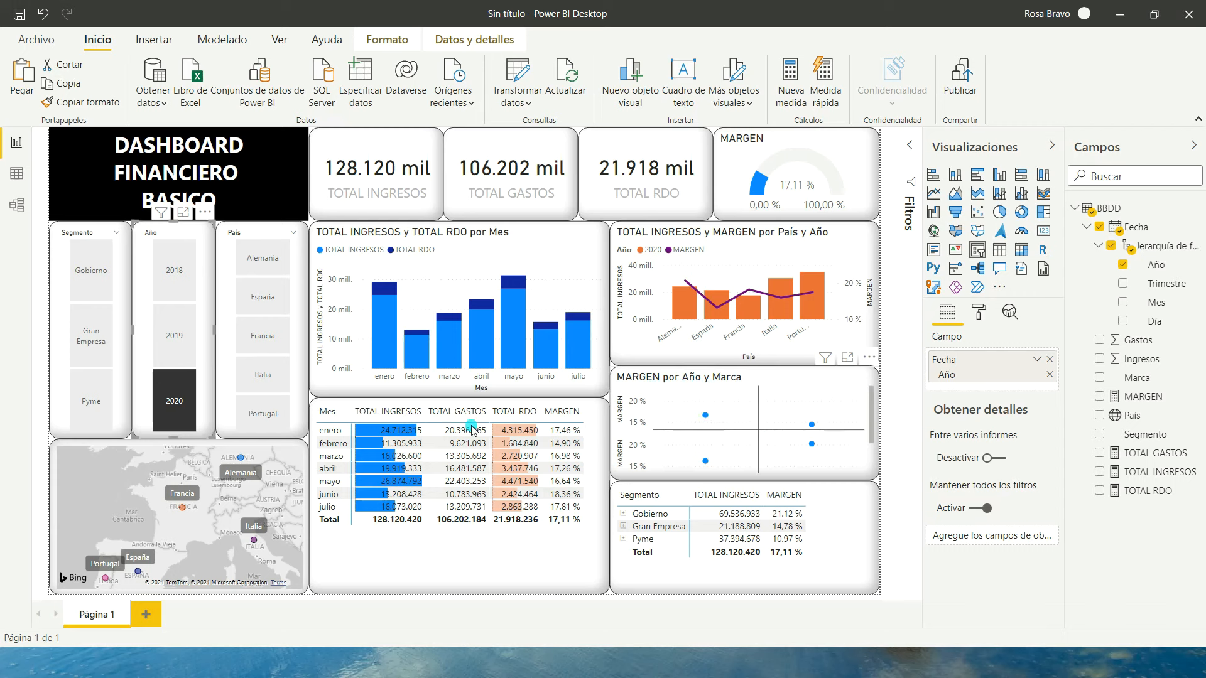
click(167, 400)
mouse_move(820, 431)
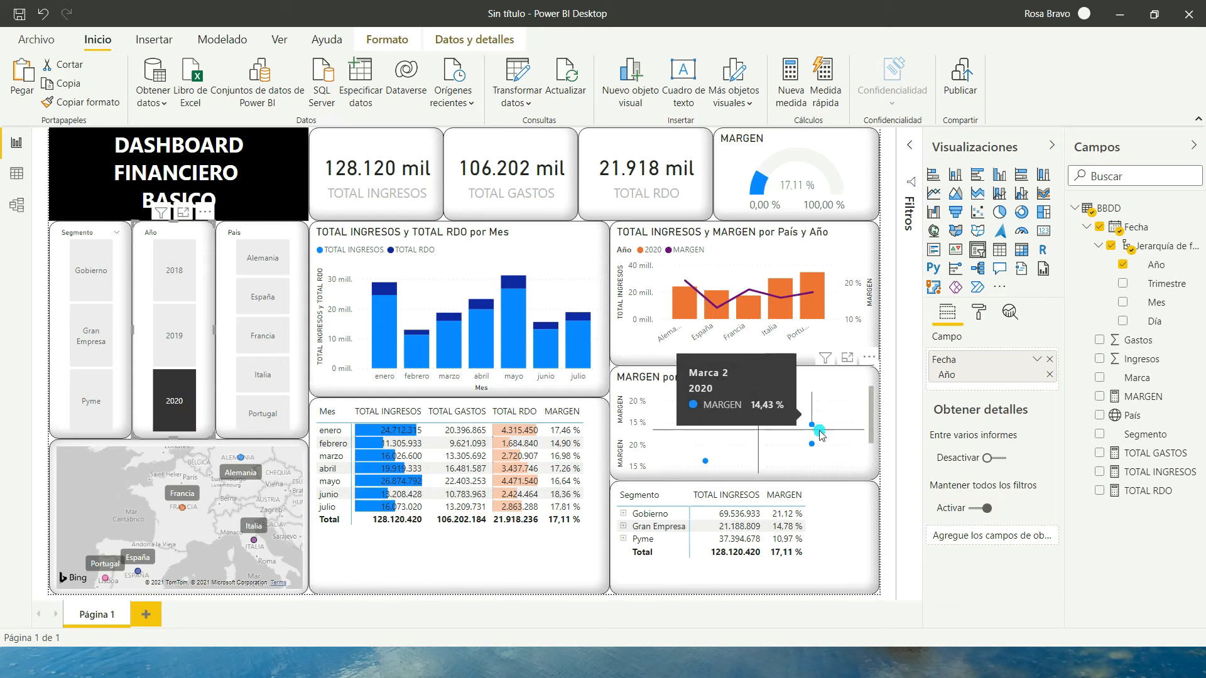
mouse_move(706, 419)
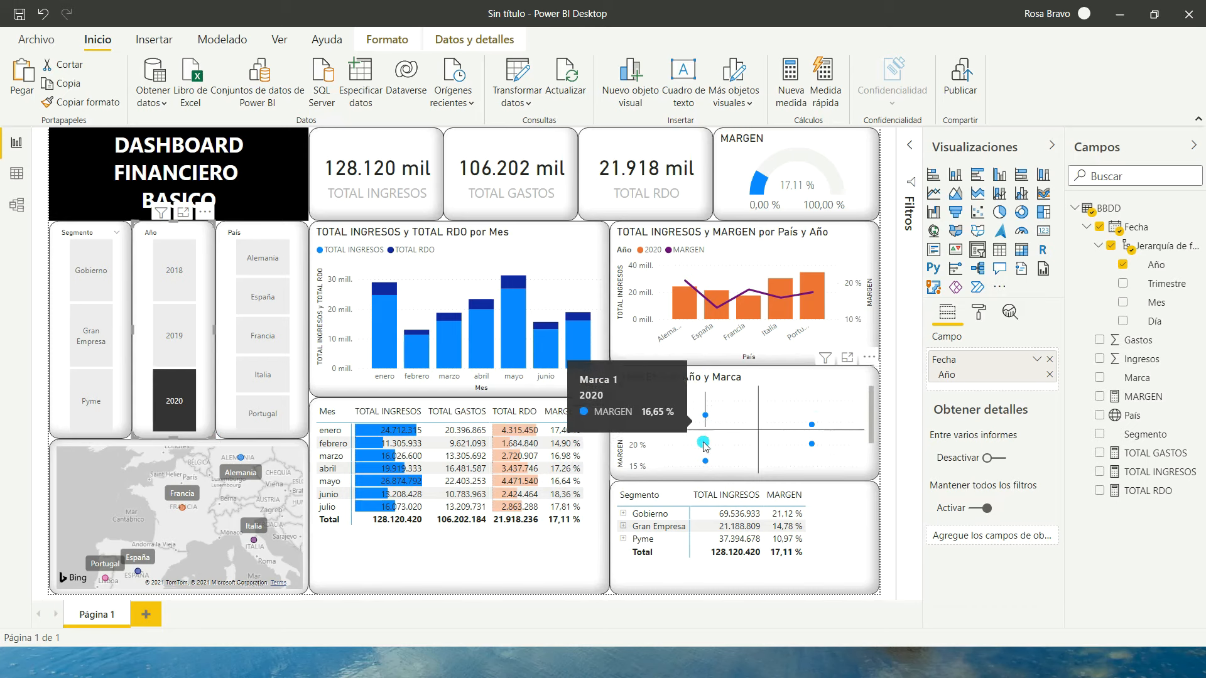
mouse_move(742, 443)
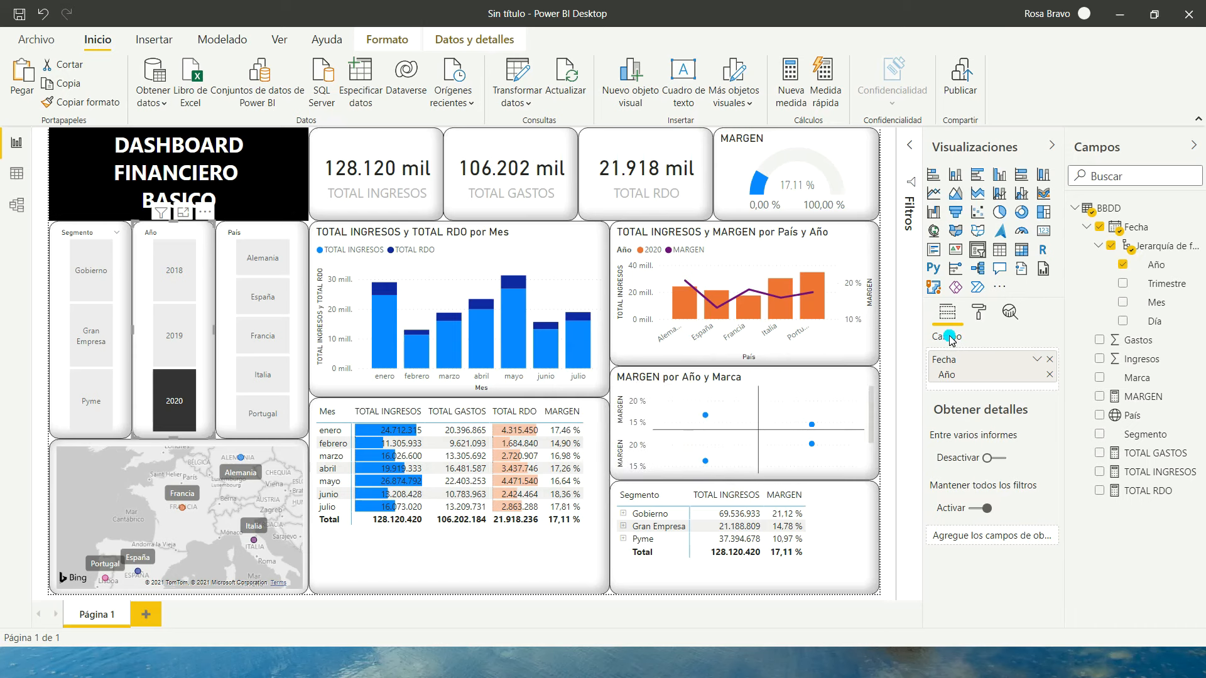
- Switch the Segmento matrix to the next hierarchy level so its rows are grouped by Marca
mouse_move(951, 339)
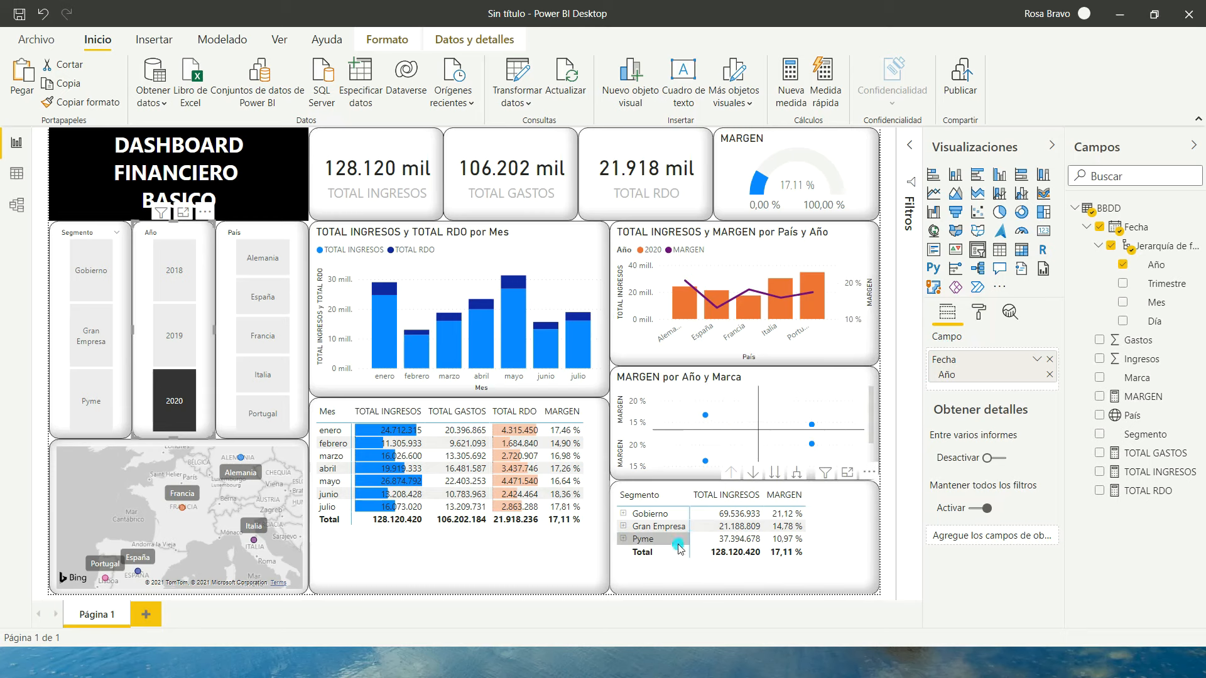
click(646, 490)
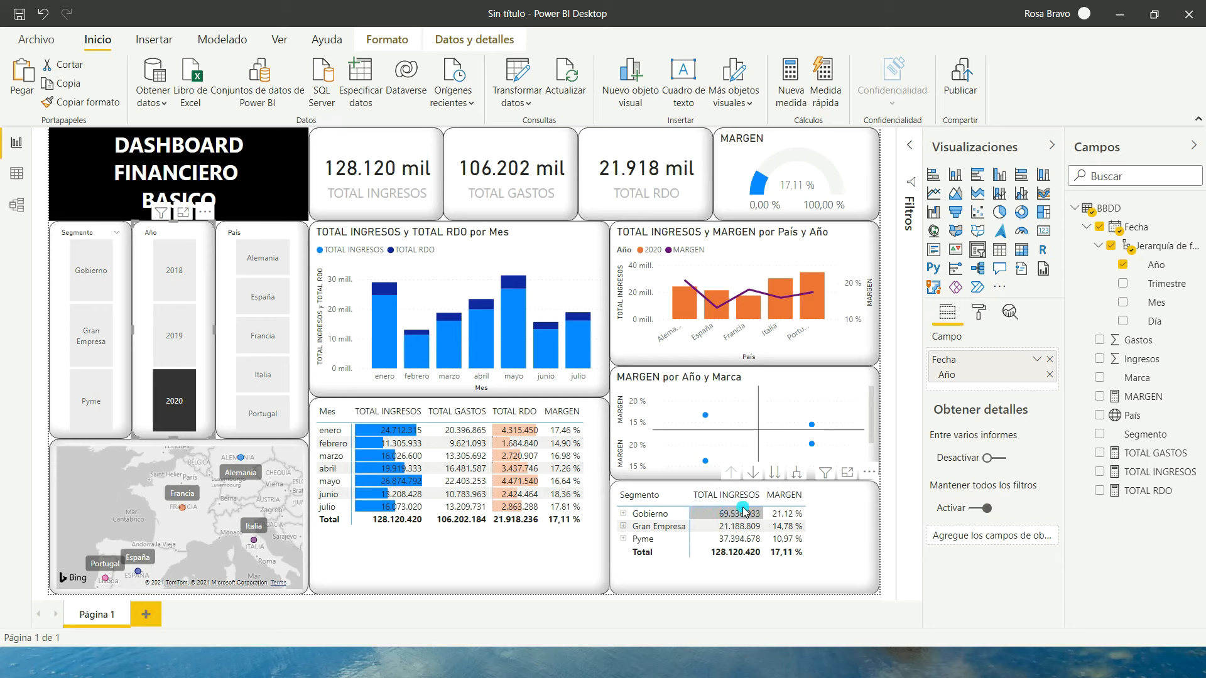
click(776, 472)
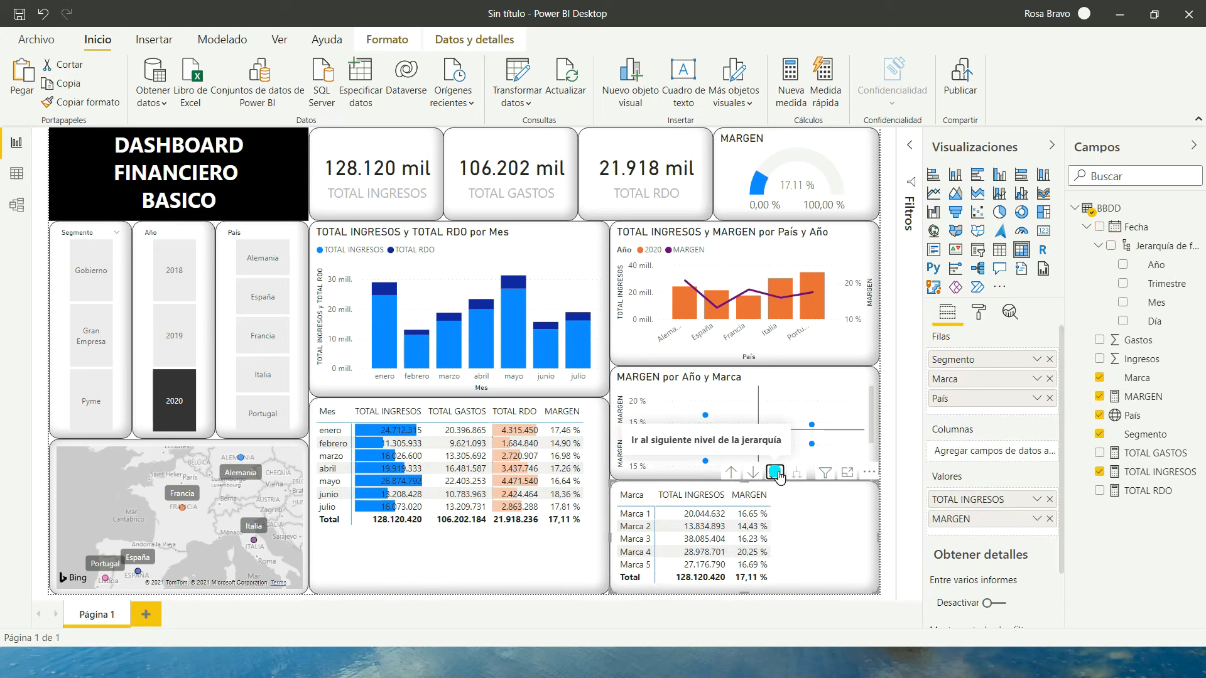
- Switch the Segmento matrix to the País level, then drill back up to the Segmento level
click(642, 515)
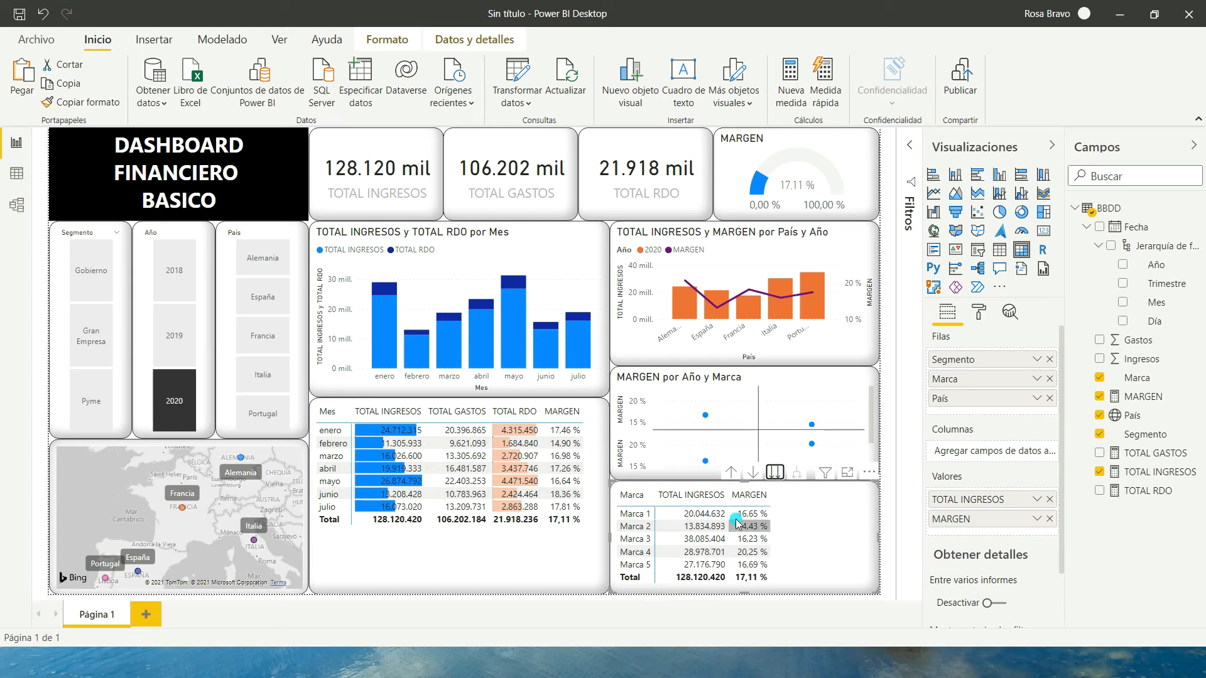
click(775, 472)
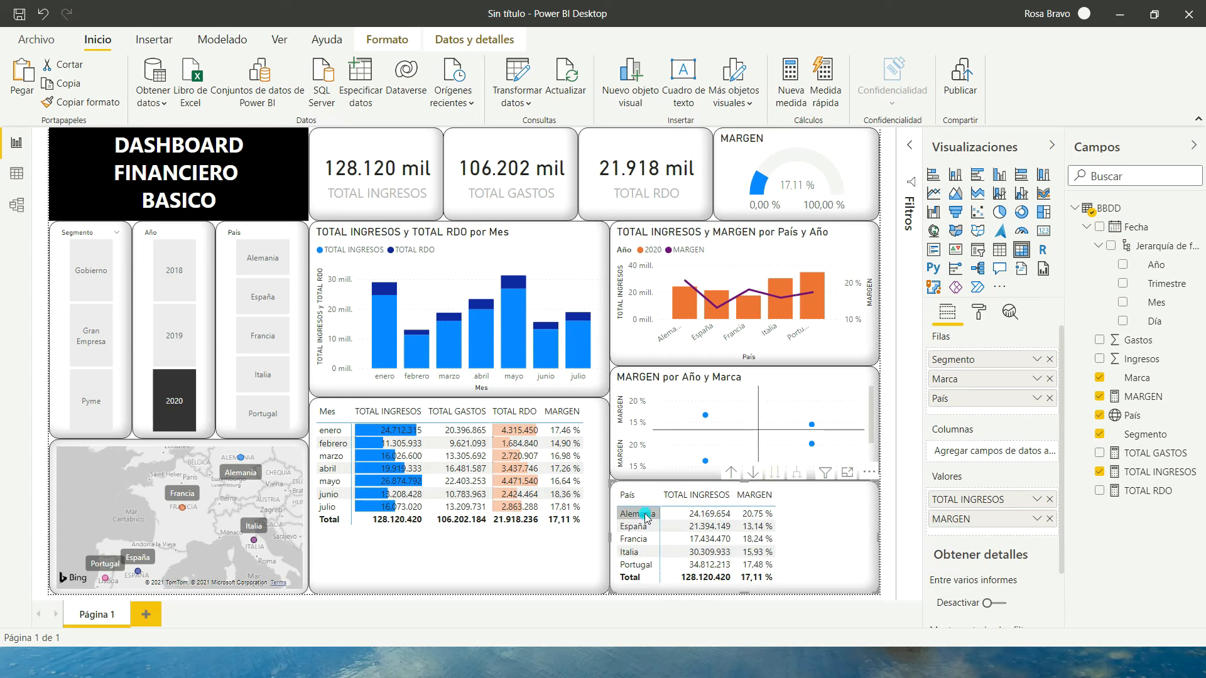
click(644, 557)
click(730, 472)
click(730, 472)
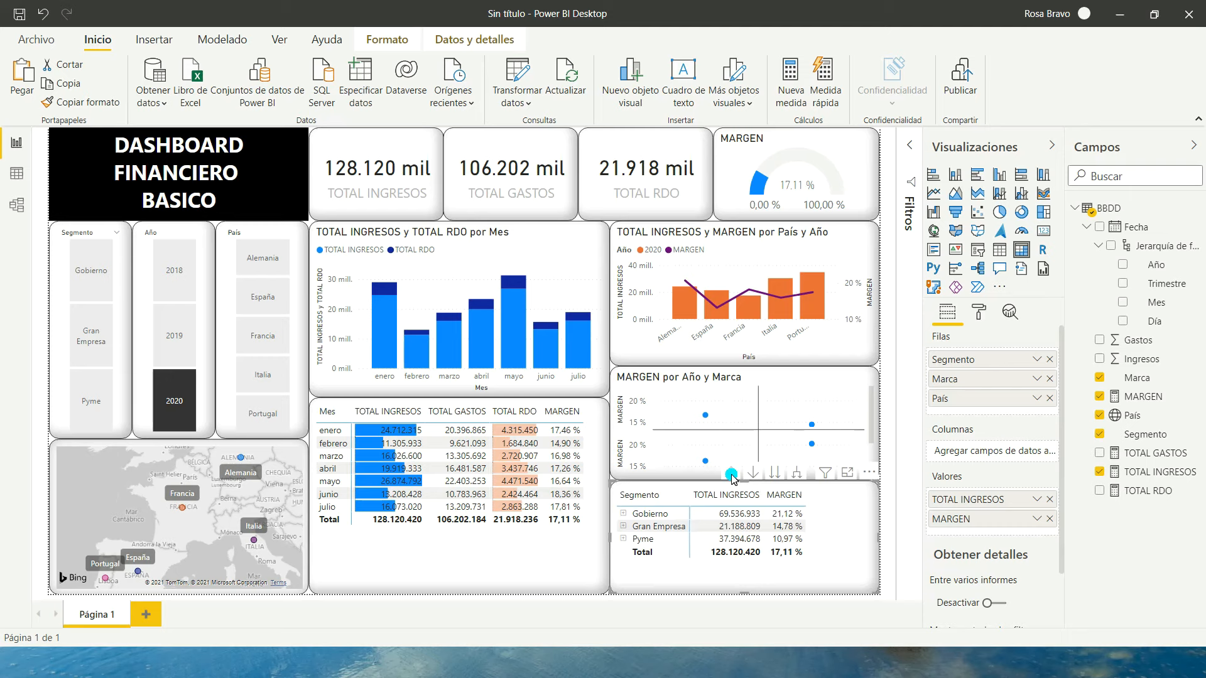
- Clear the 2020 filter, filter the dashboard to the Gobierno segment and examine the MARGEN por Año y Marca area charts
click(170, 394)
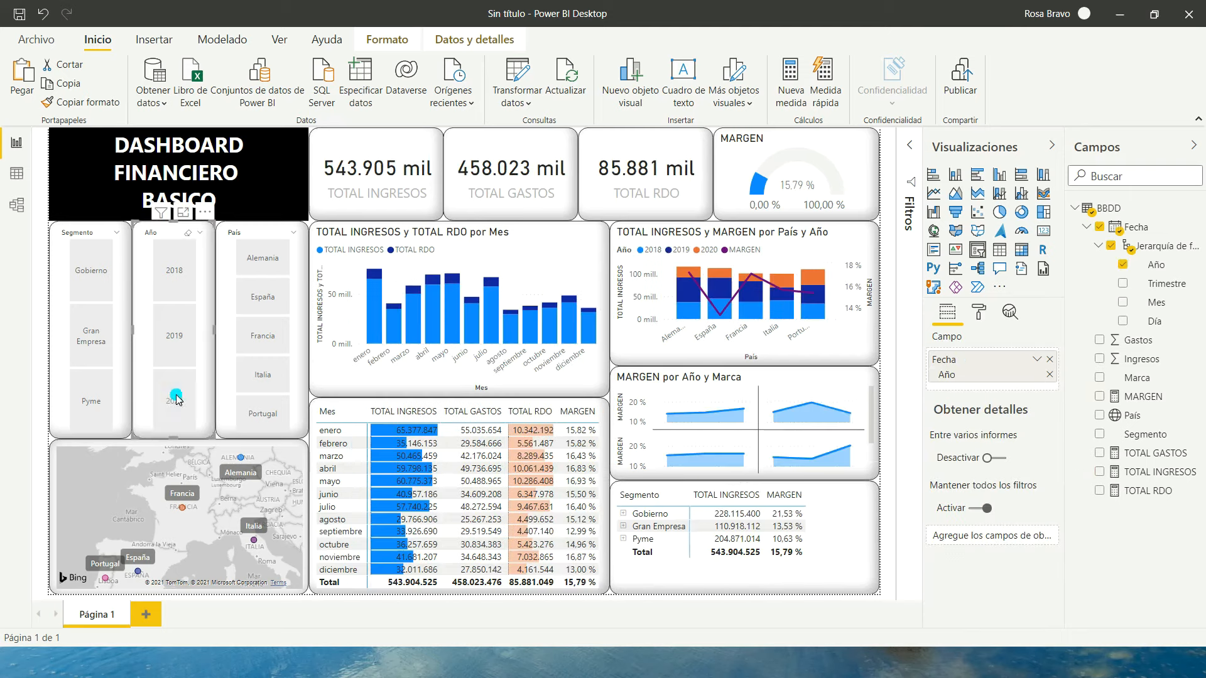
click(94, 270)
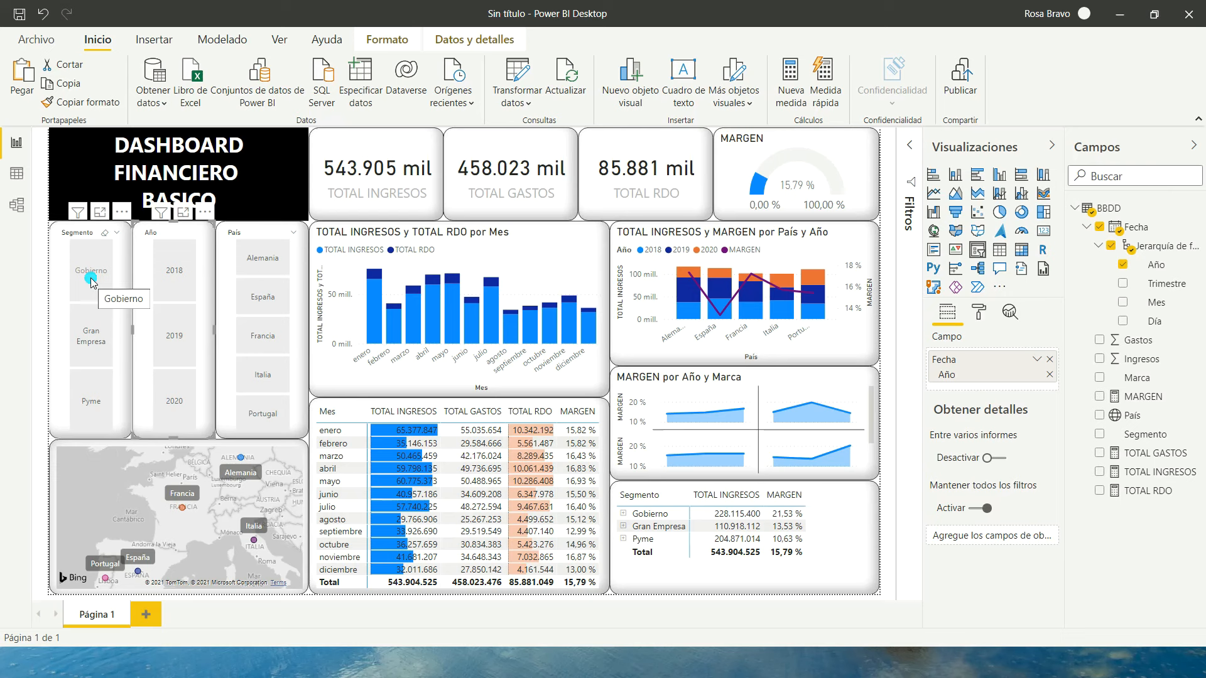
click(92, 283)
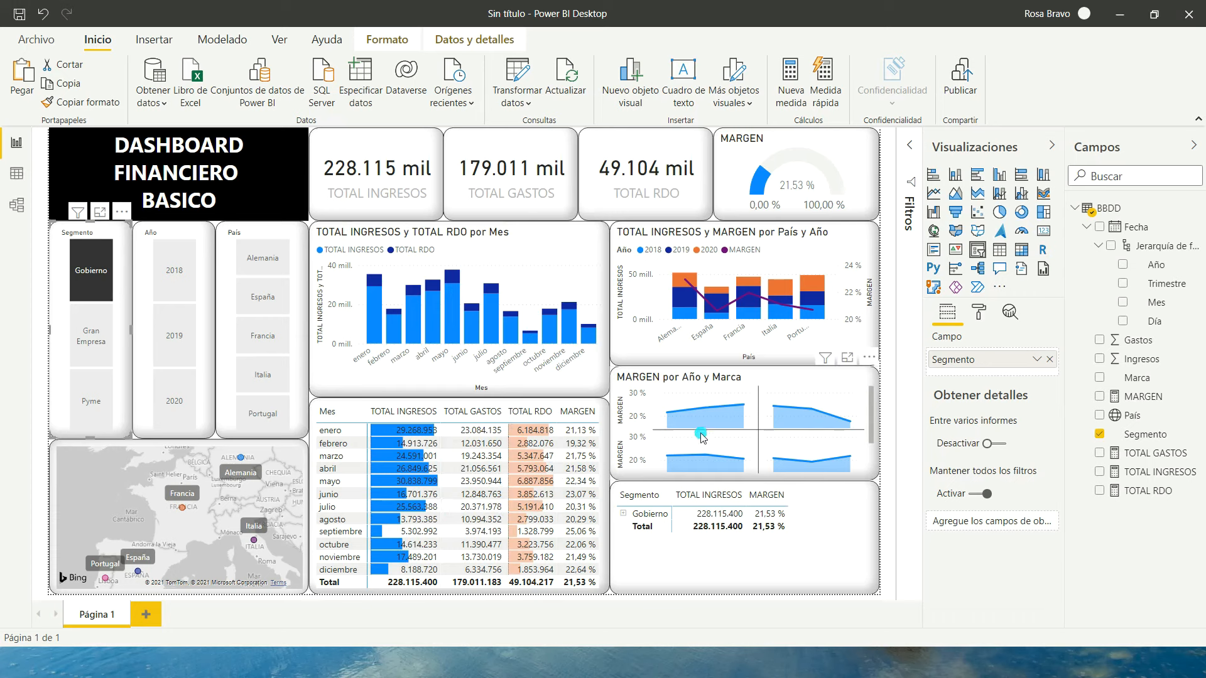
mouse_move(873, 412)
mouse_down()
mouse_move(881, 445)
mouse_move(880, 413)
mouse_up()
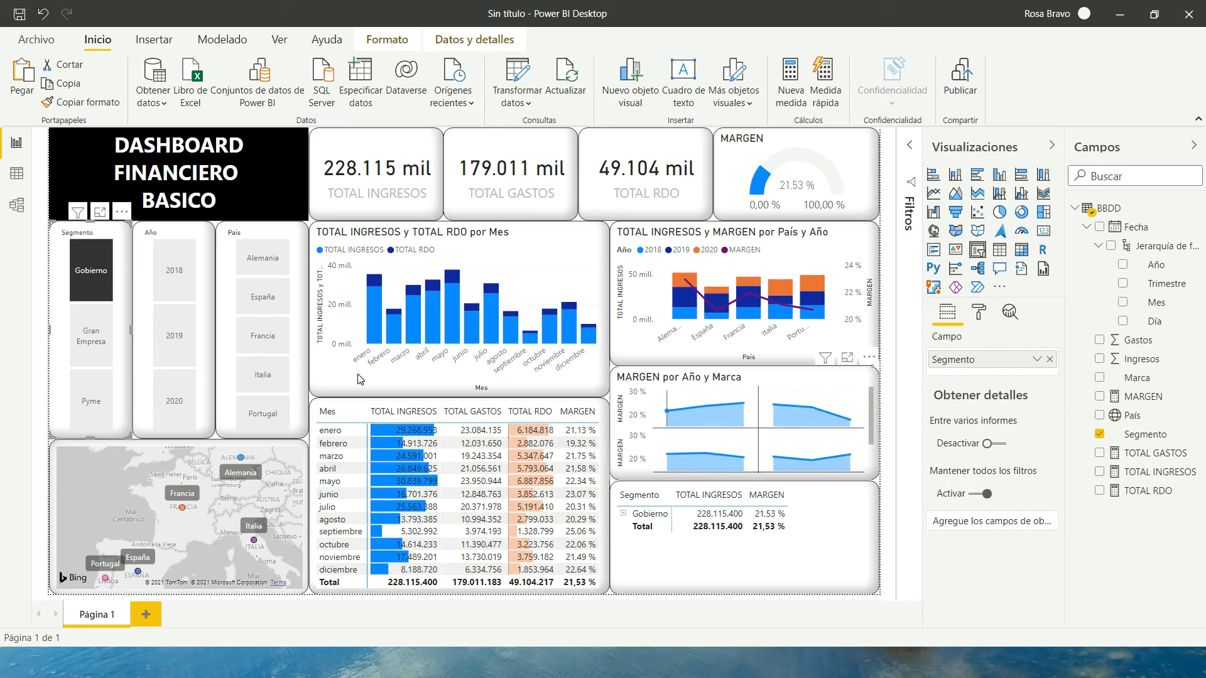
click(104, 282)
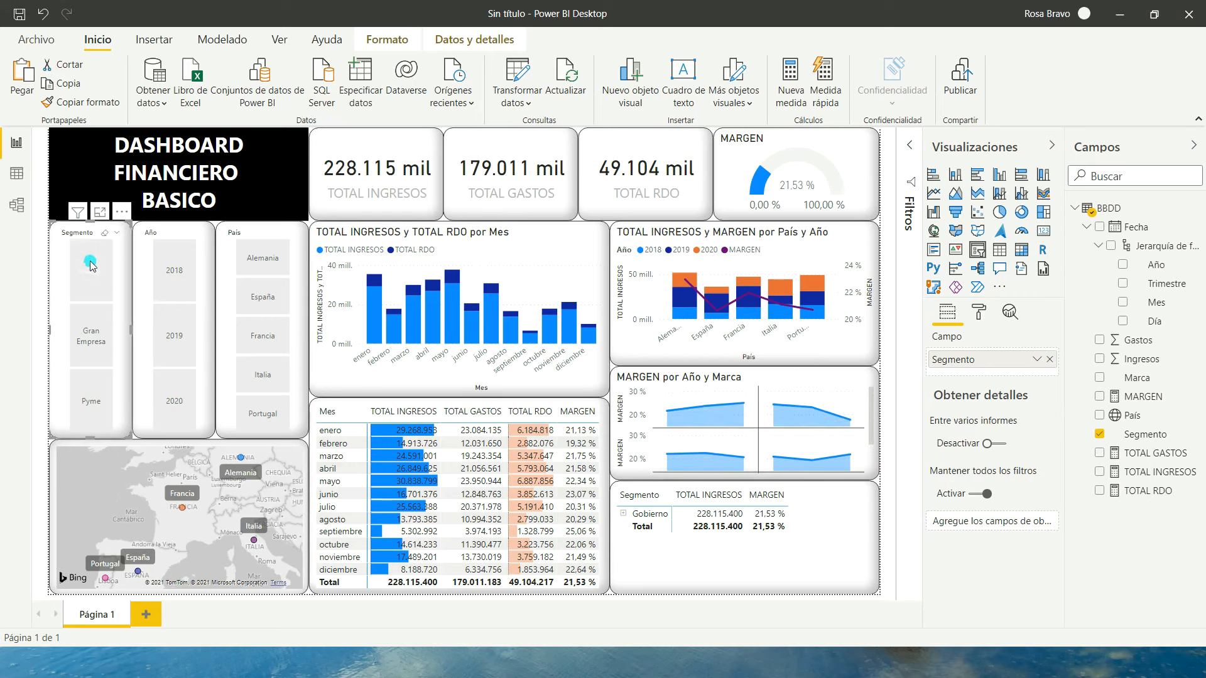
click(90, 267)
click(176, 348)
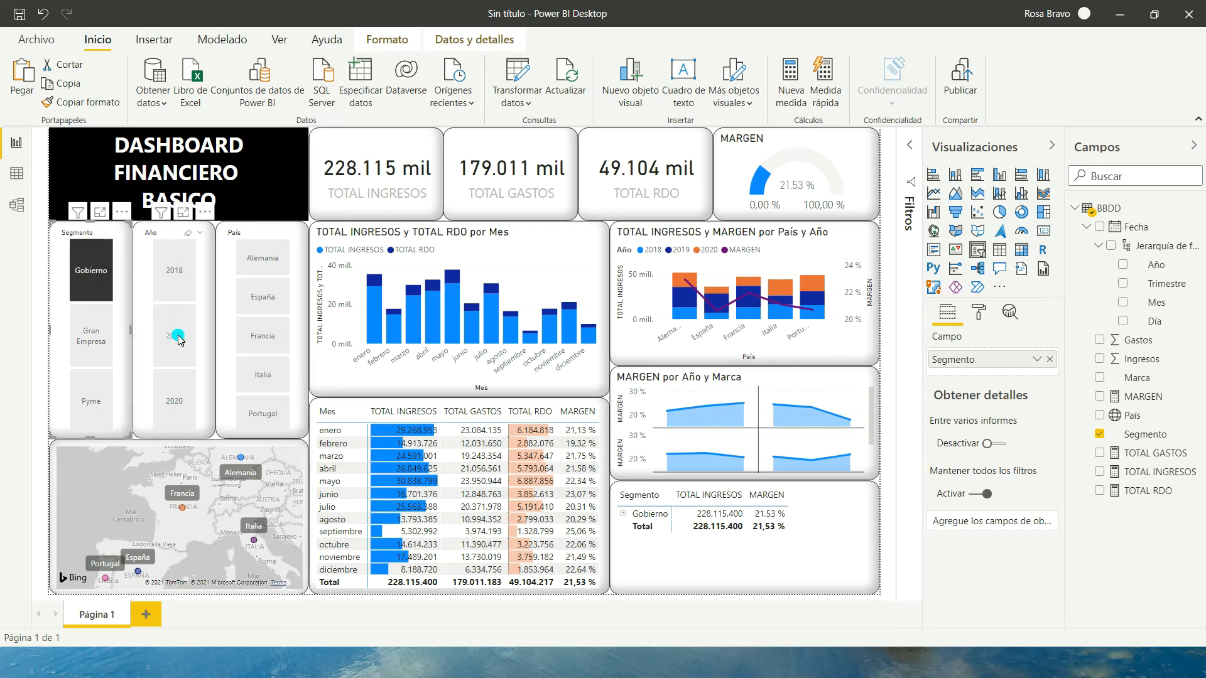
- With Gobierno selected and all years included, filter the dashboard country by country from España to Portugal, ending on Alemania
click(263, 302)
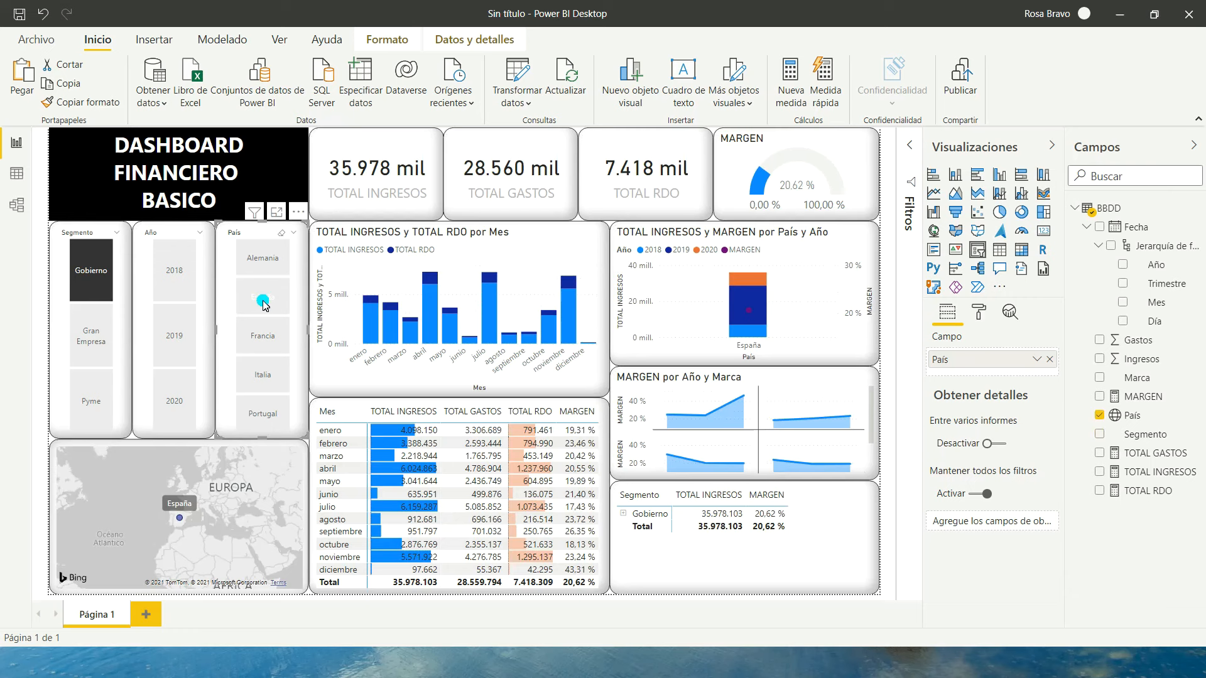
click(270, 336)
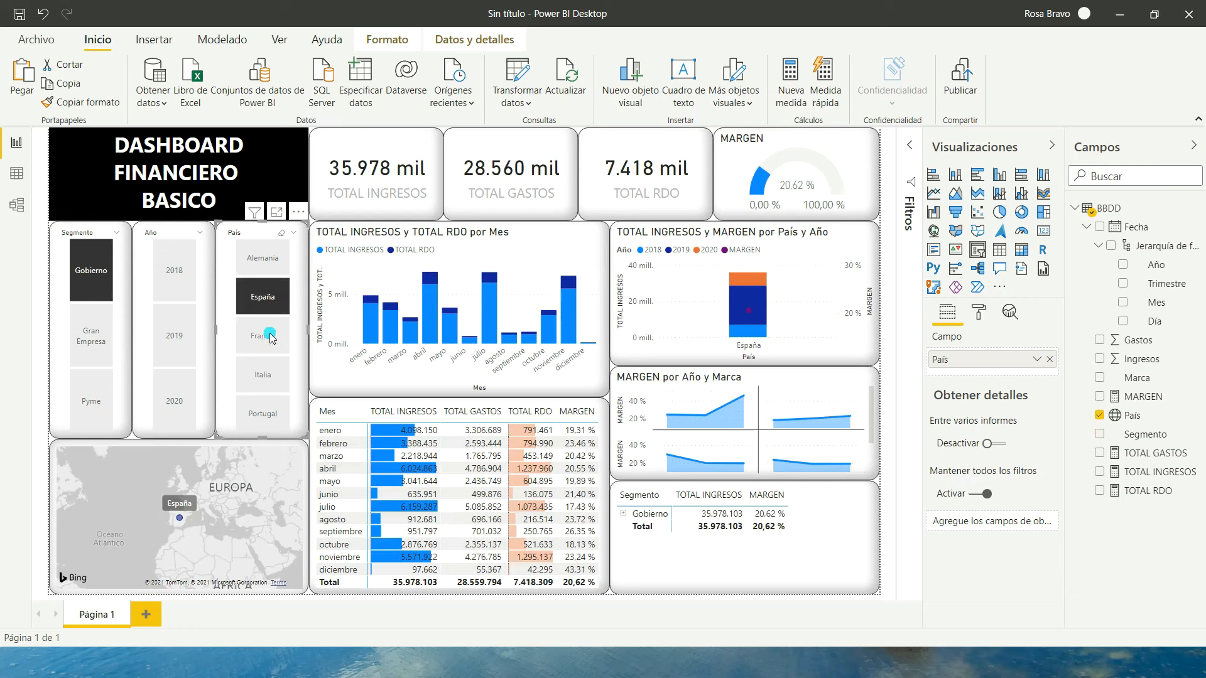
click(262, 376)
click(258, 414)
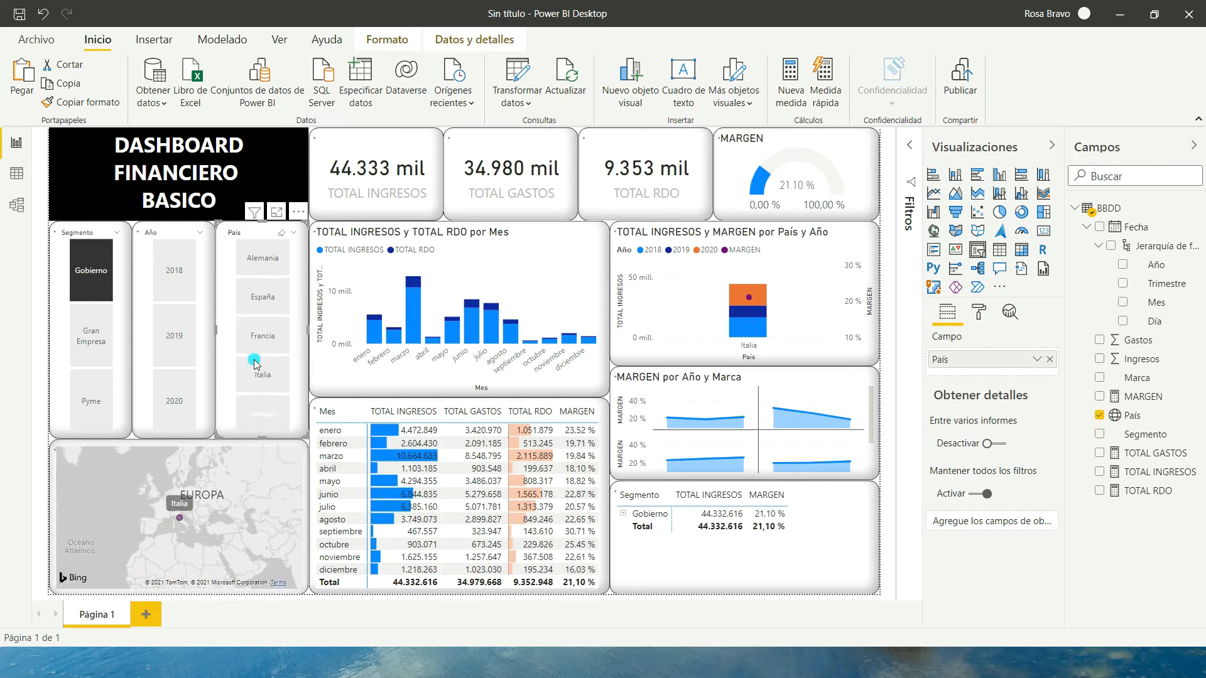
click(263, 257)
- Add the 2020 filter to the Gobierno segment and compare the dashboard figures for Alemania, España, Francia, Italia and Portugal
click(90, 276)
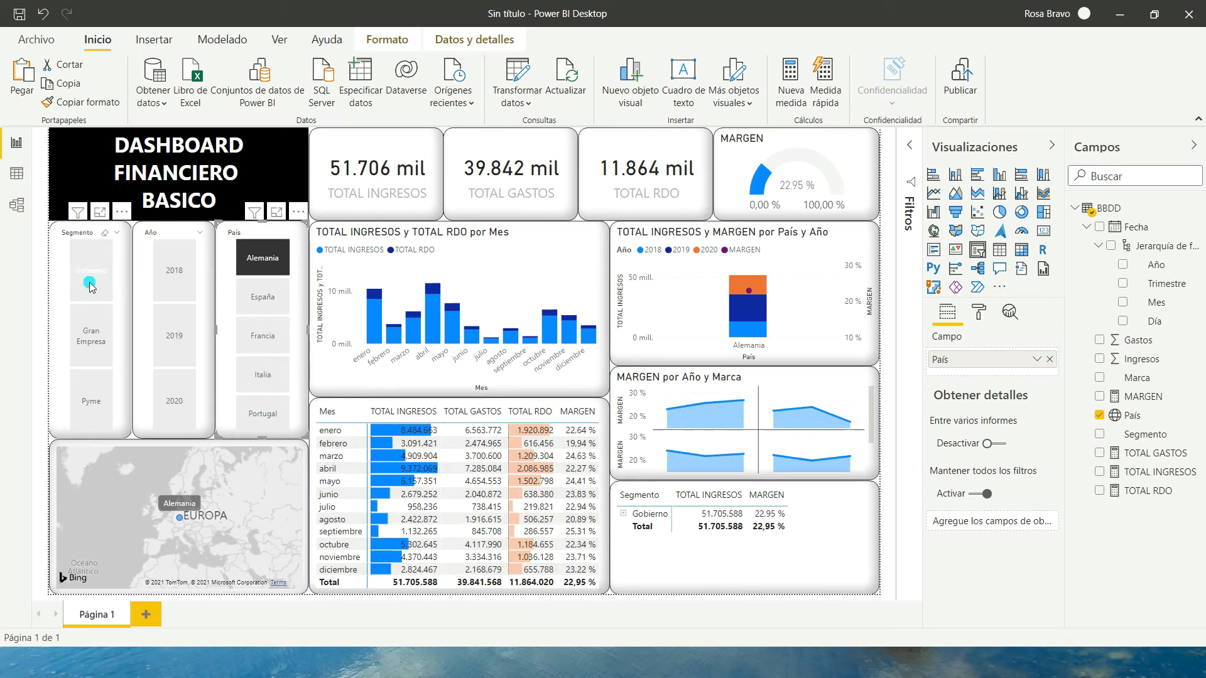
click(89, 291)
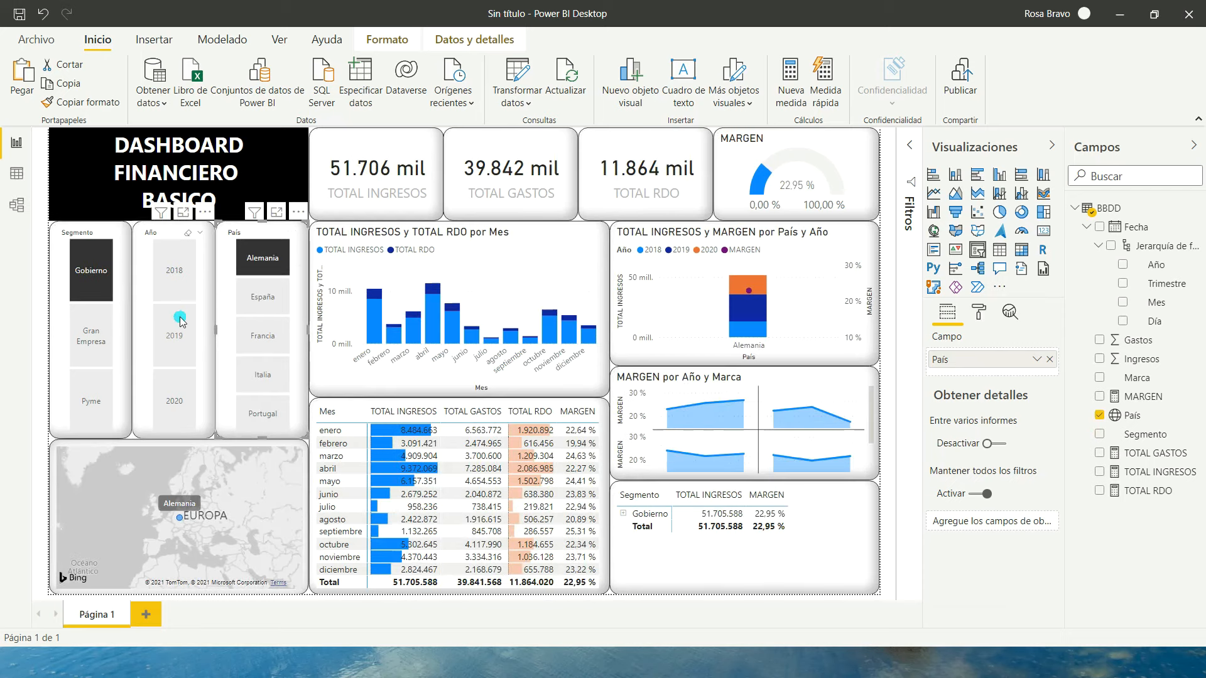
click(181, 400)
click(267, 265)
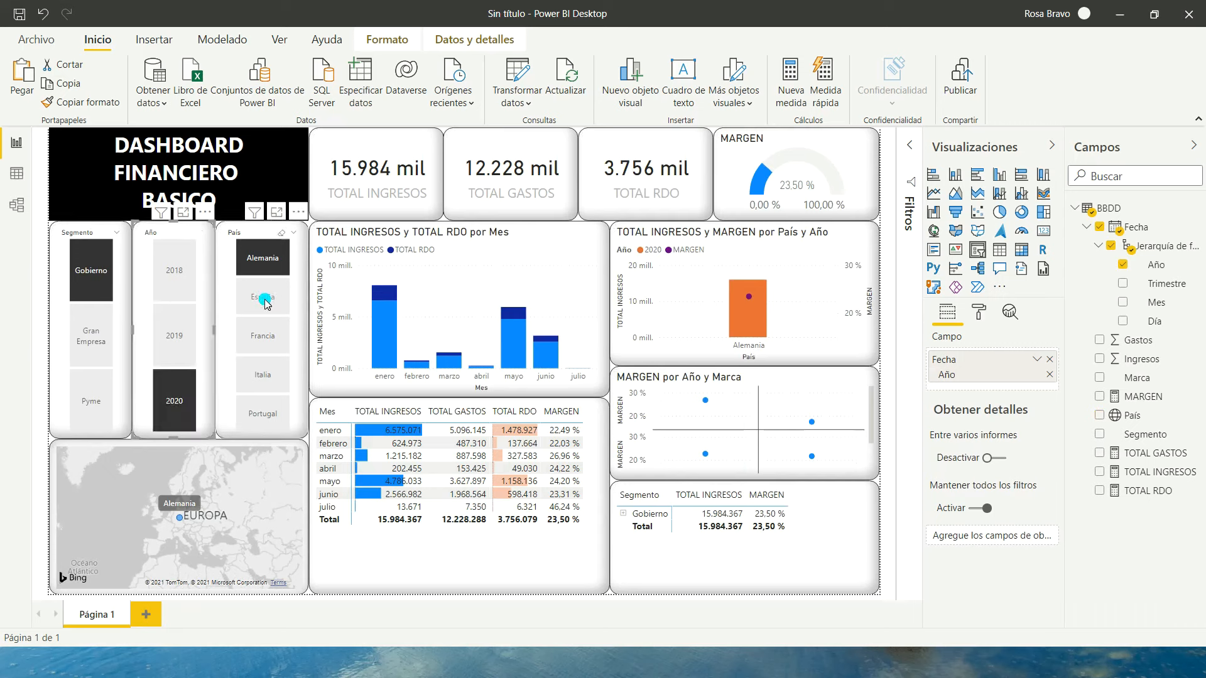
click(264, 299)
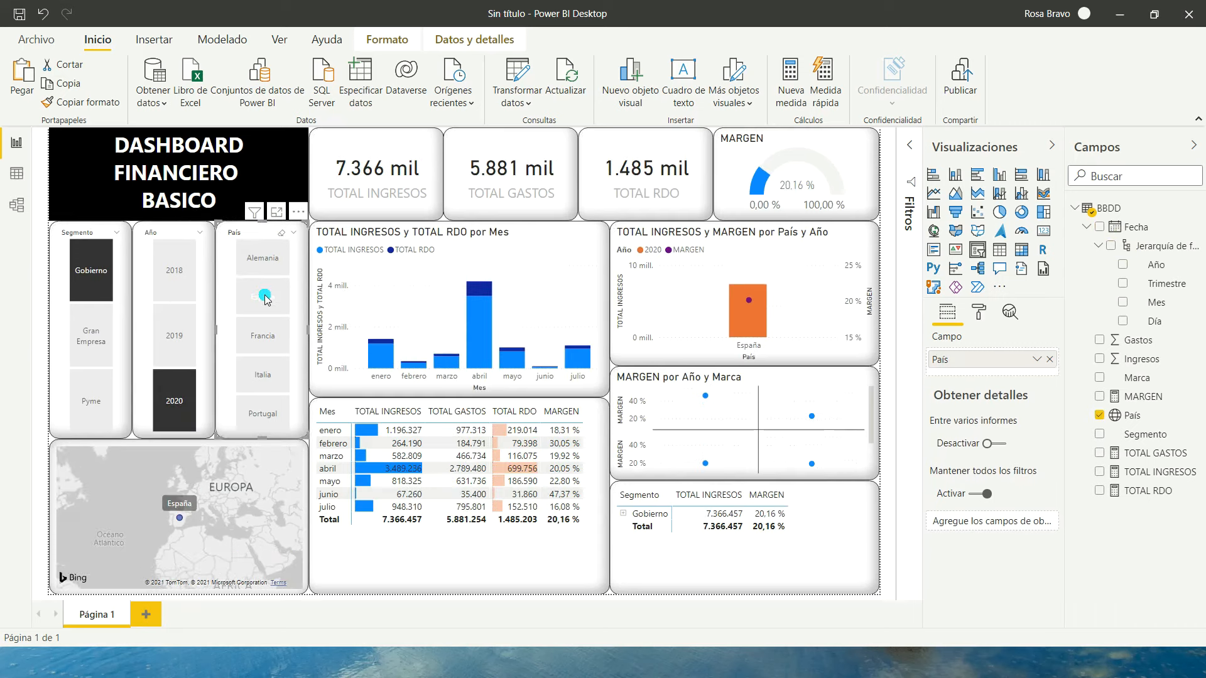
click(263, 337)
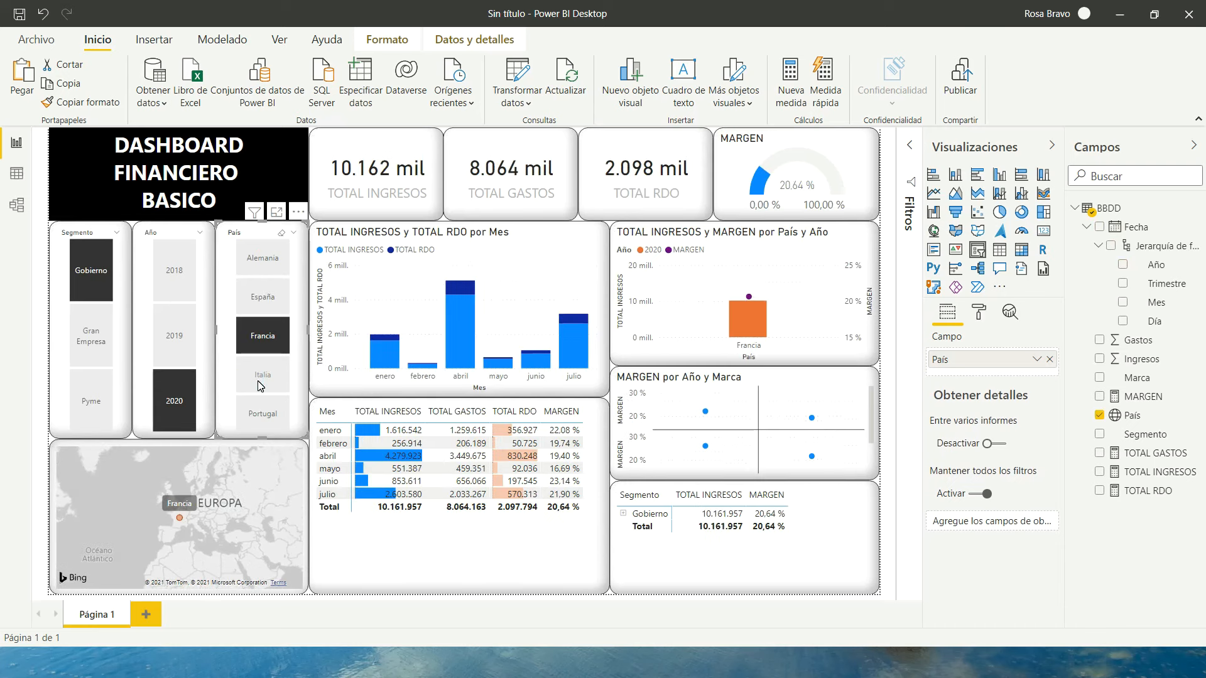
click(256, 376)
click(261, 413)
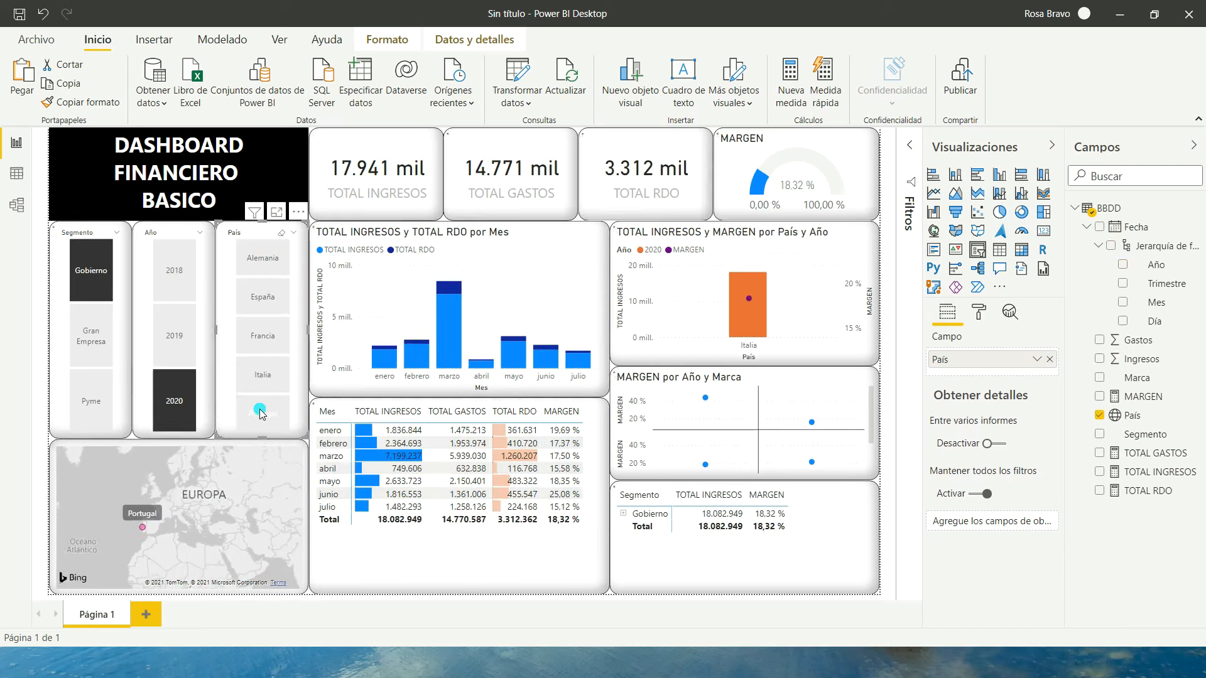
click(269, 264)
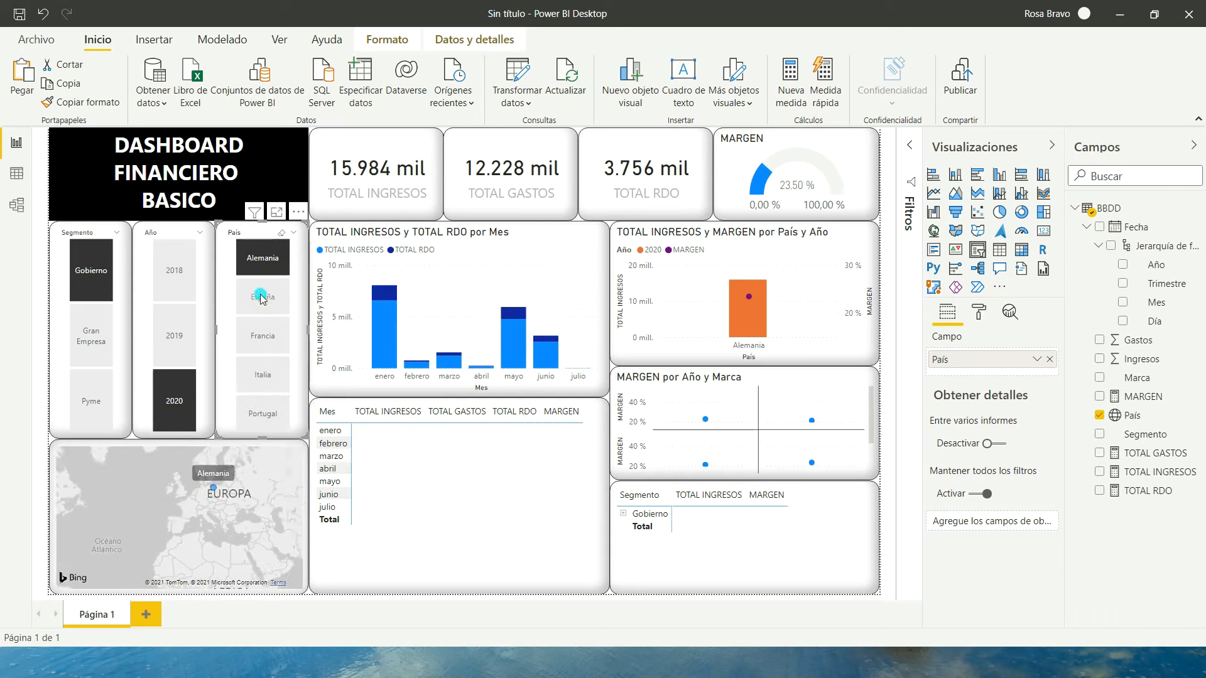
click(174, 397)
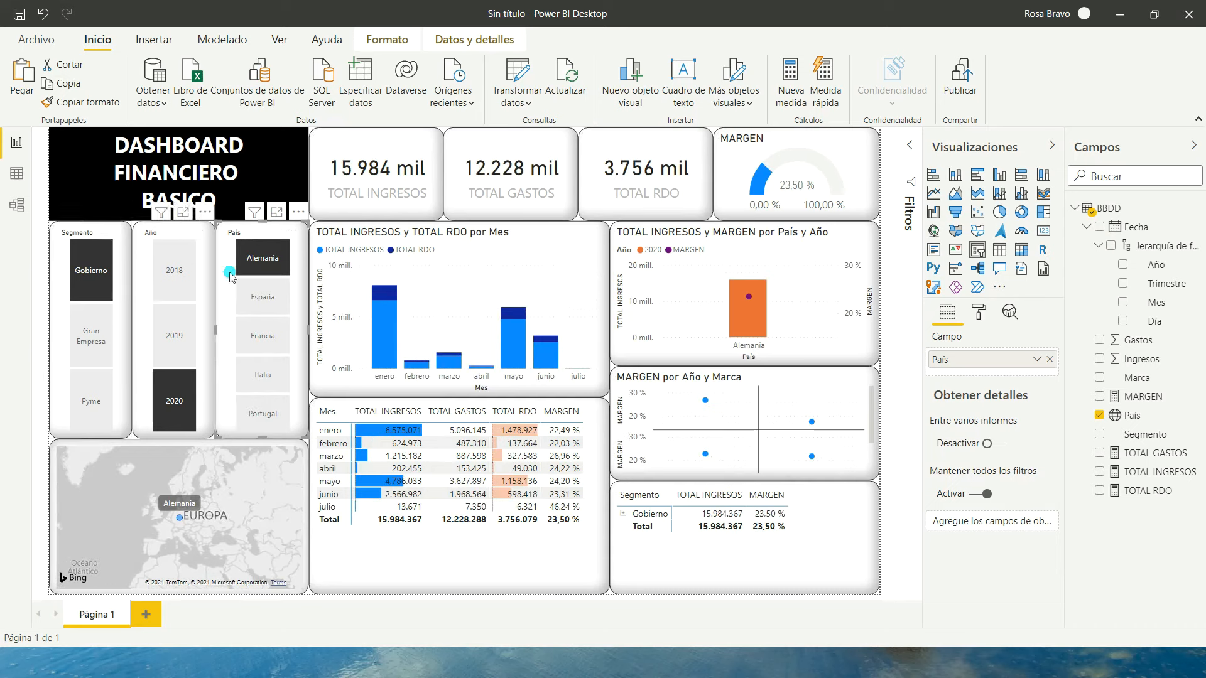
click(263, 295)
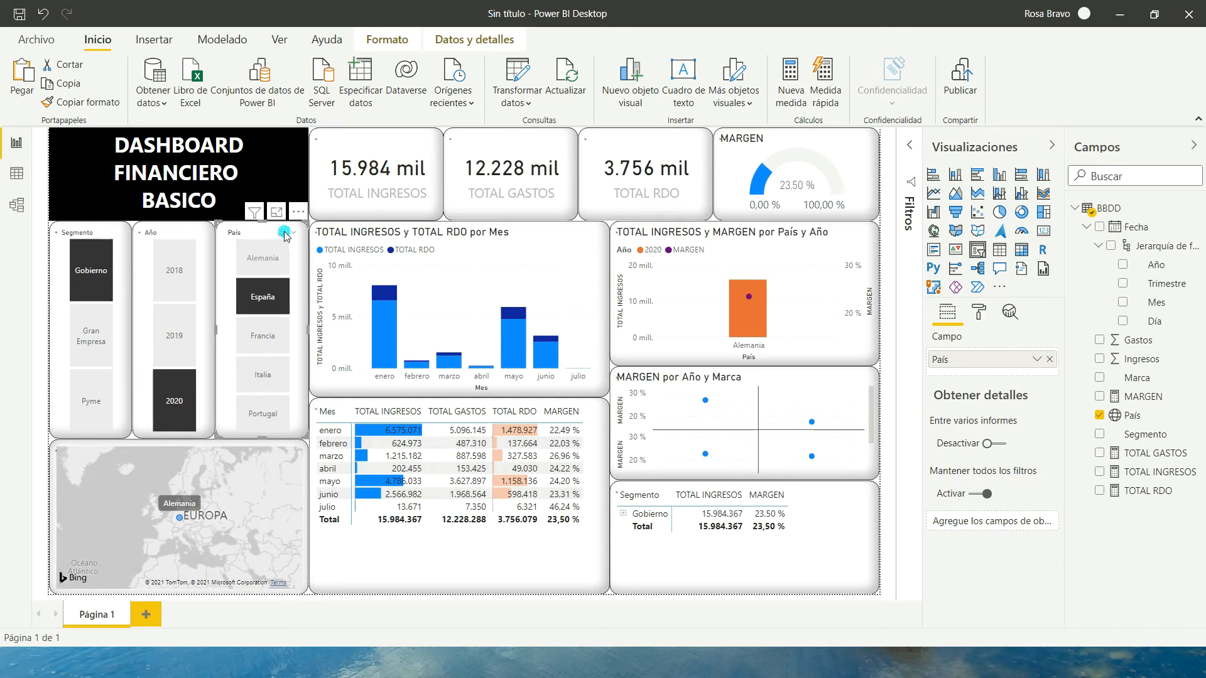
- Switch the segment filter to Gran Empresa for 2020 and view each country in turn from Alemania to Portugal
click(94, 333)
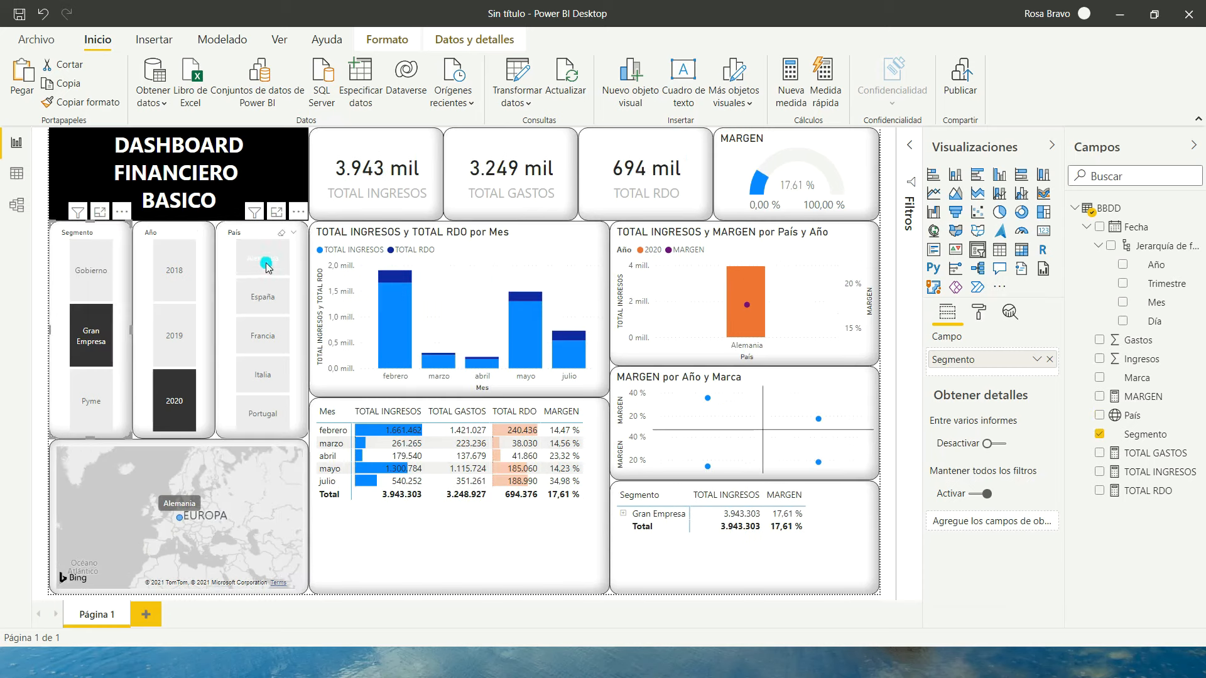
click(261, 296)
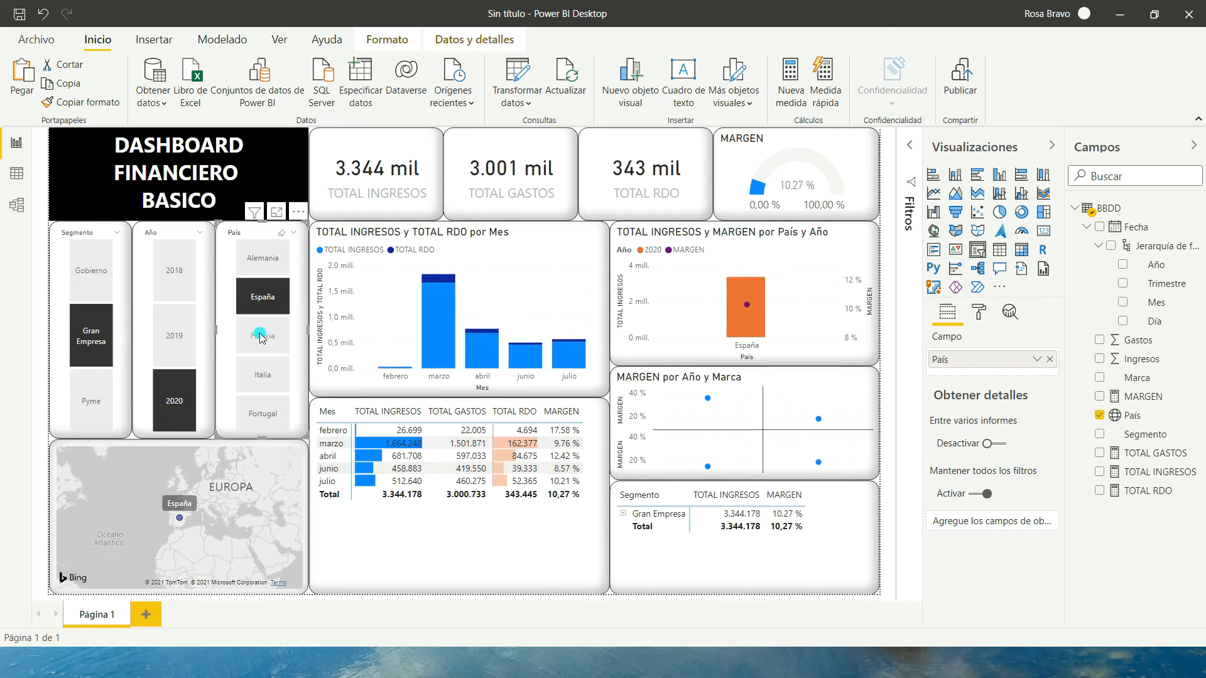
click(263, 336)
click(258, 377)
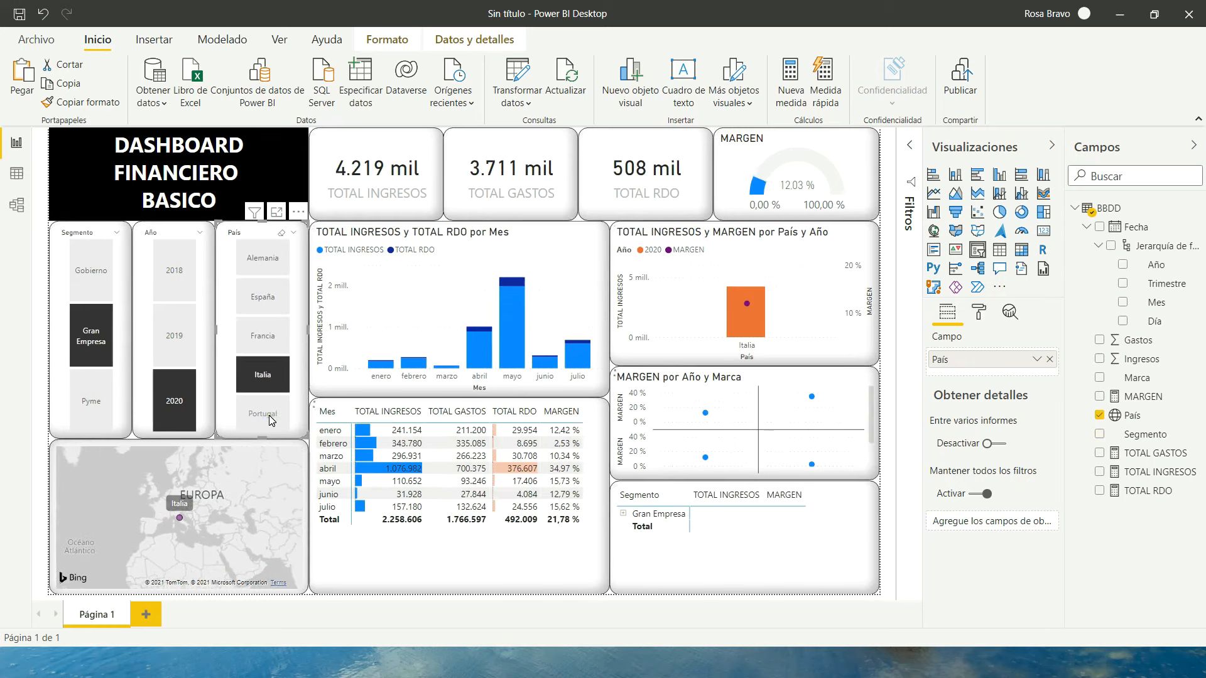
click(262, 413)
- Switch the segment filter to Pyme, view the 2020 figures for each of the five countries, and clear the País filter
click(97, 407)
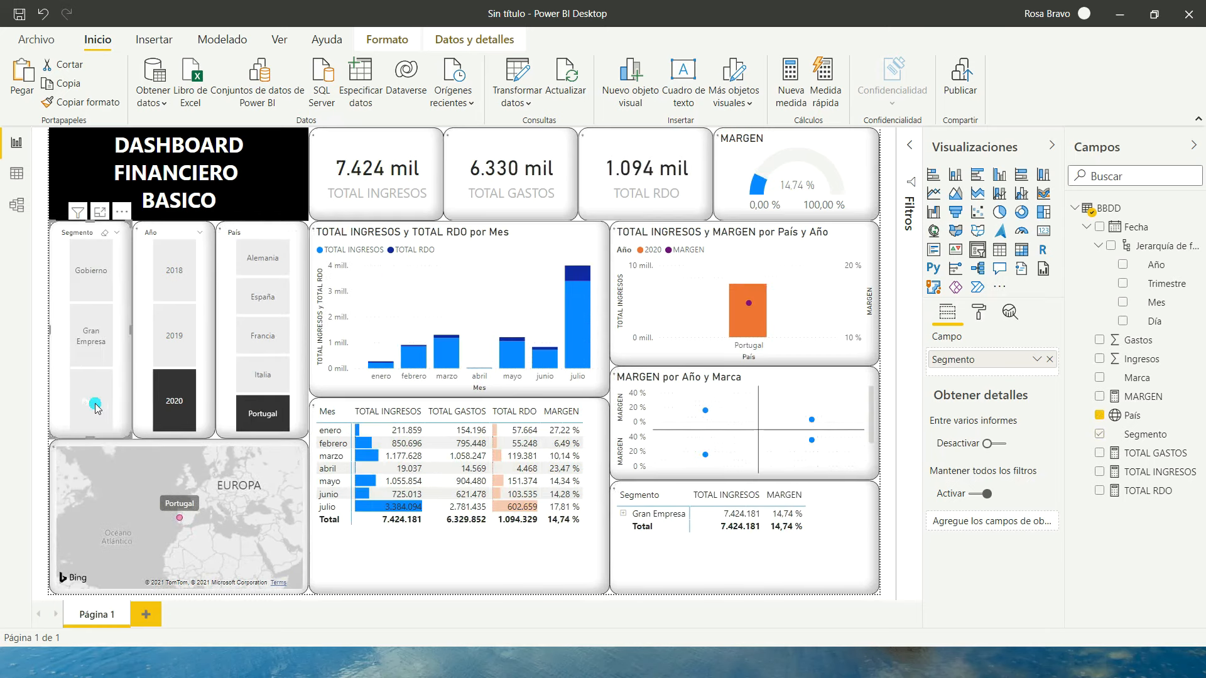
click(263, 259)
click(263, 299)
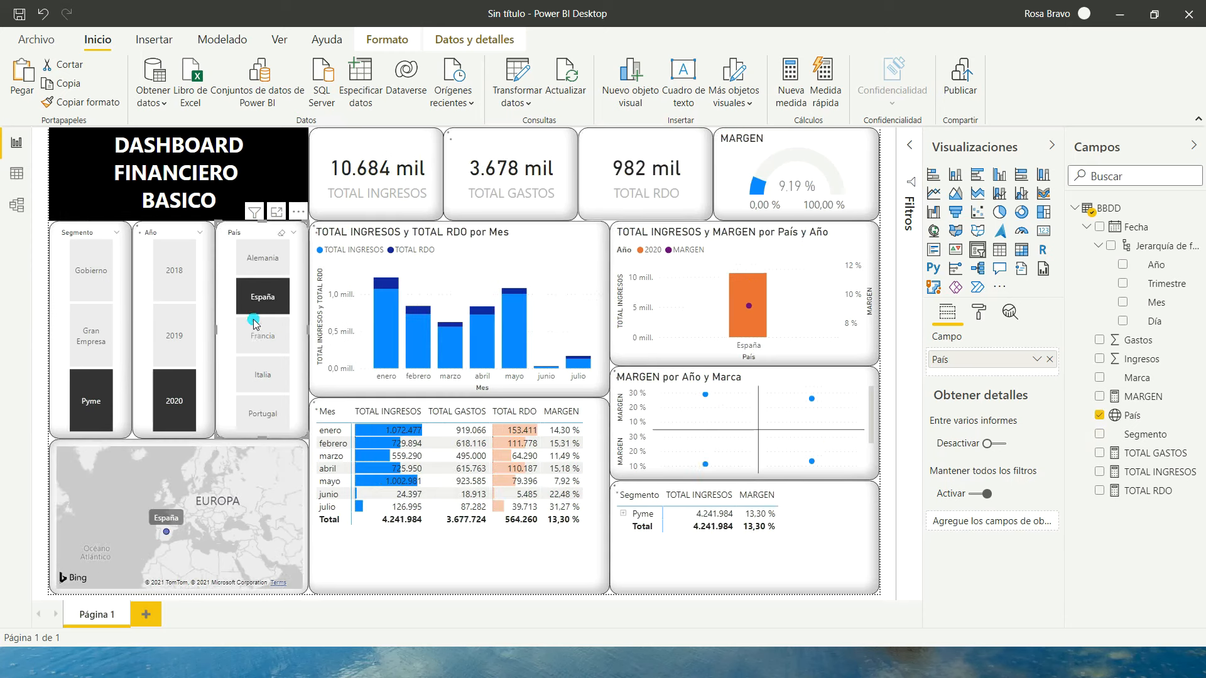
click(263, 336)
click(263, 375)
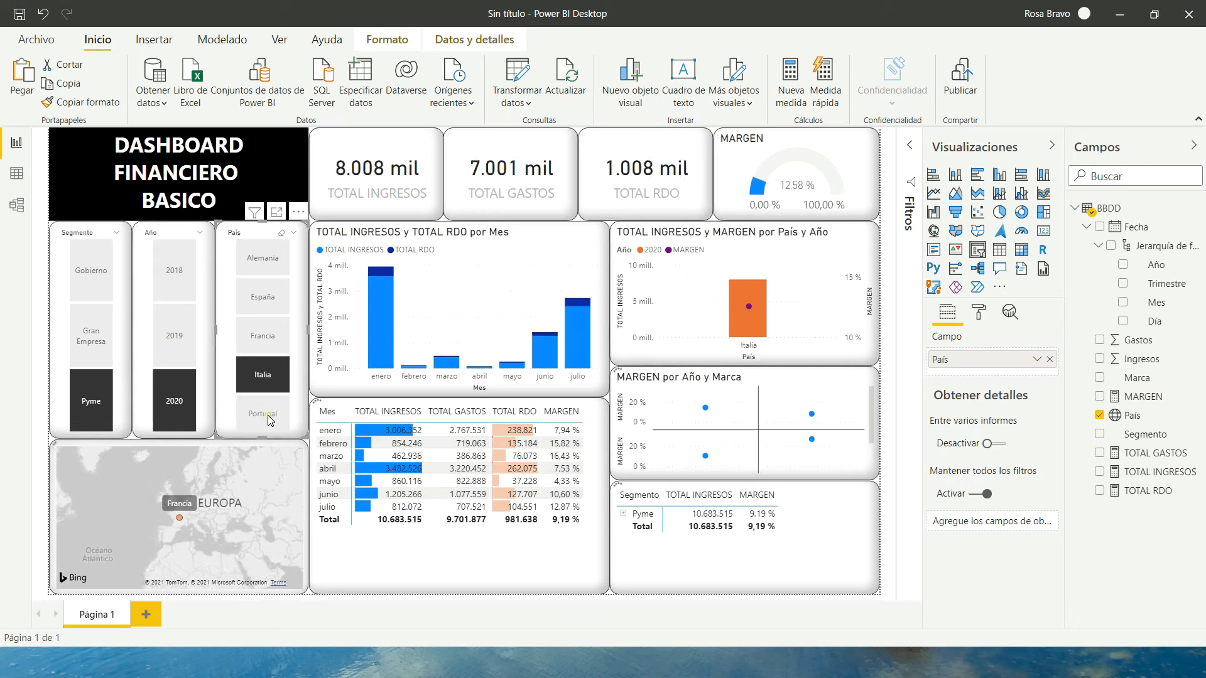
click(263, 414)
click(281, 235)
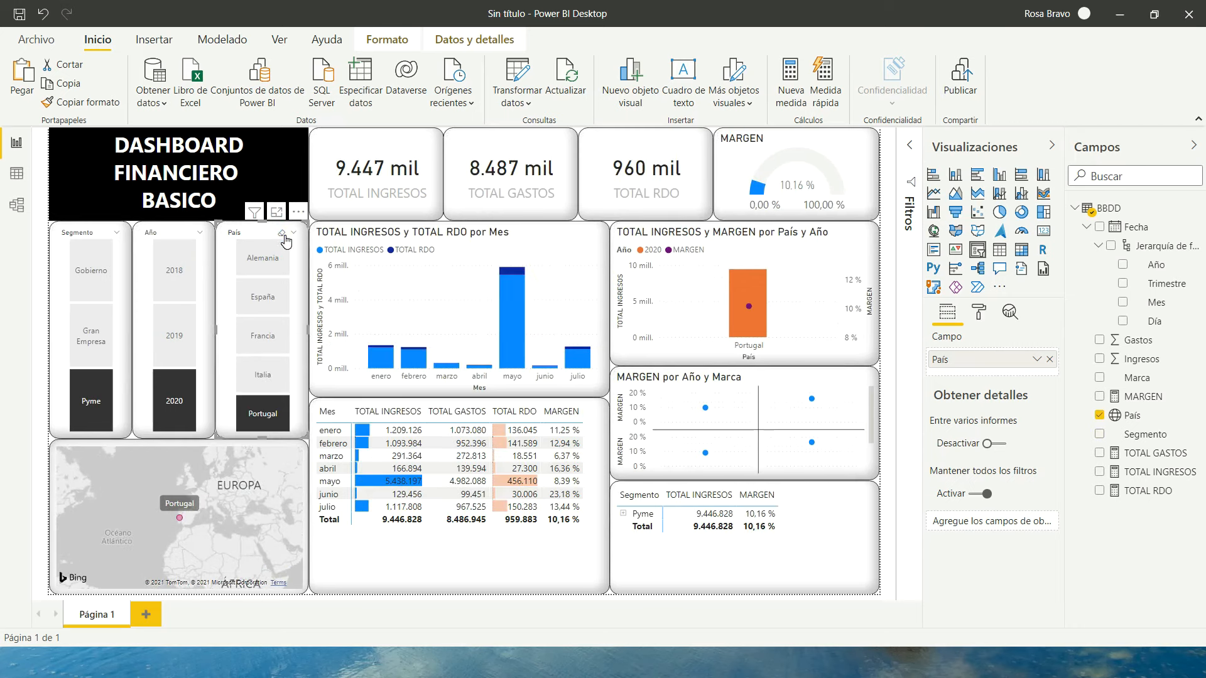
- Compare the Pyme figures across 2018, 2019 and 2020, then clear the Segmento and Año filters
click(178, 336)
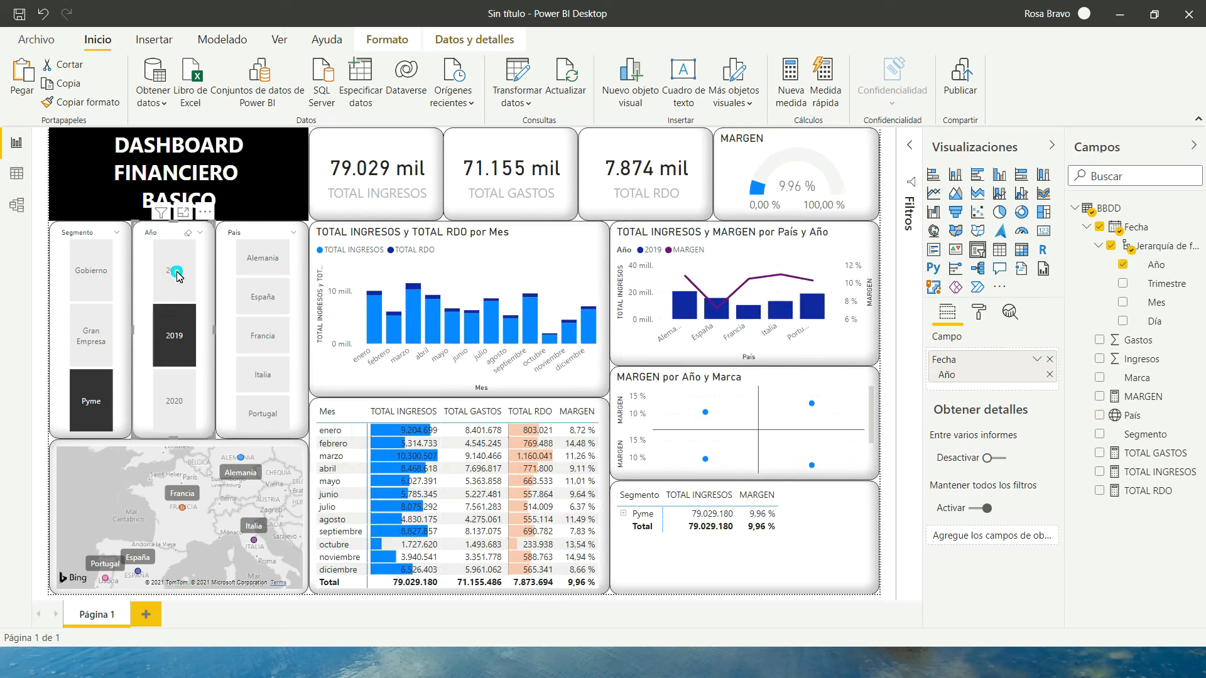
click(178, 272)
click(181, 339)
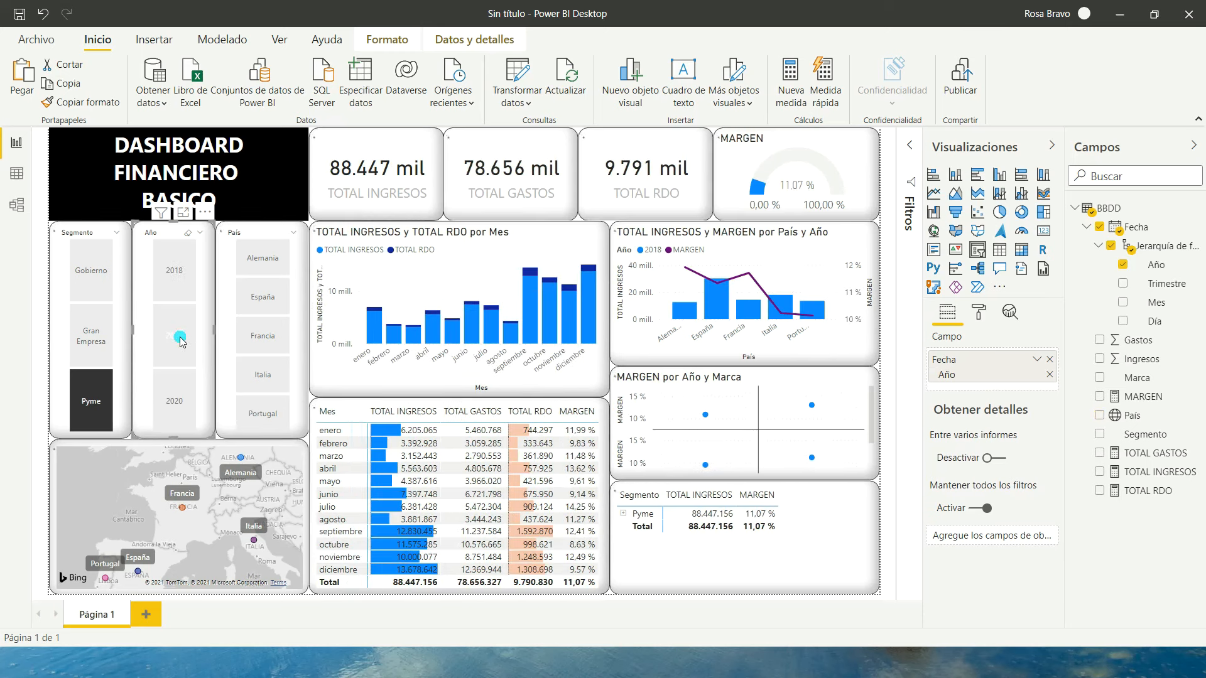
click(180, 389)
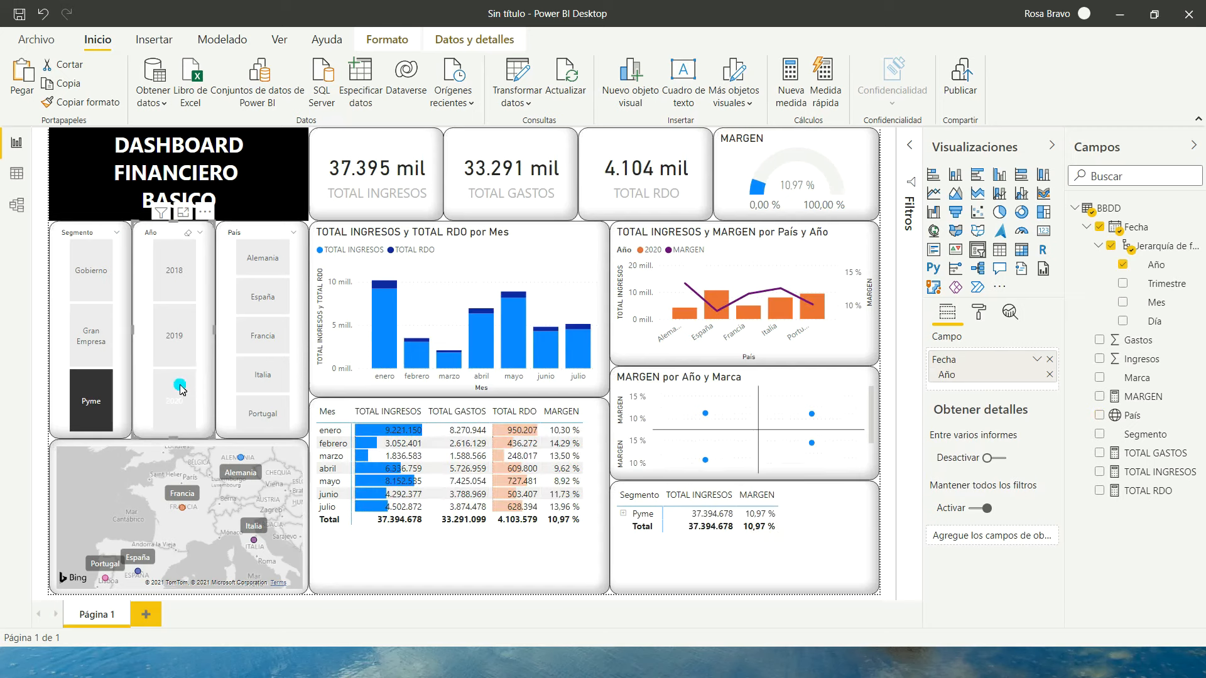
click(175, 333)
click(177, 272)
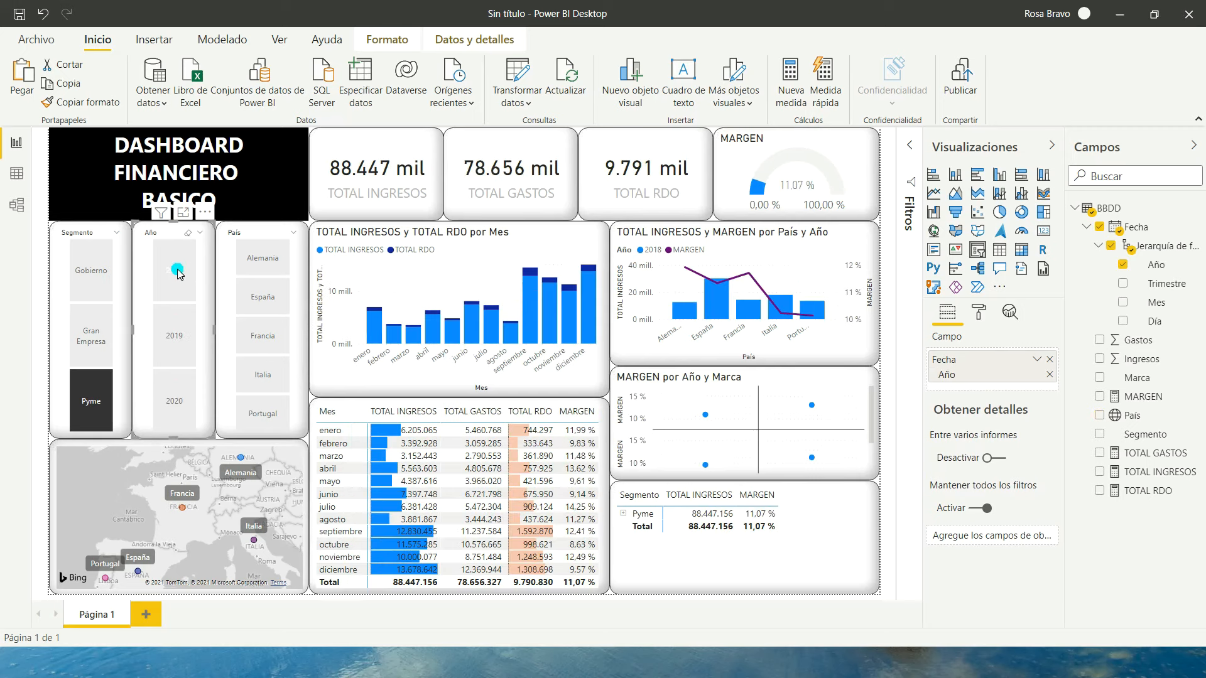
click(92, 384)
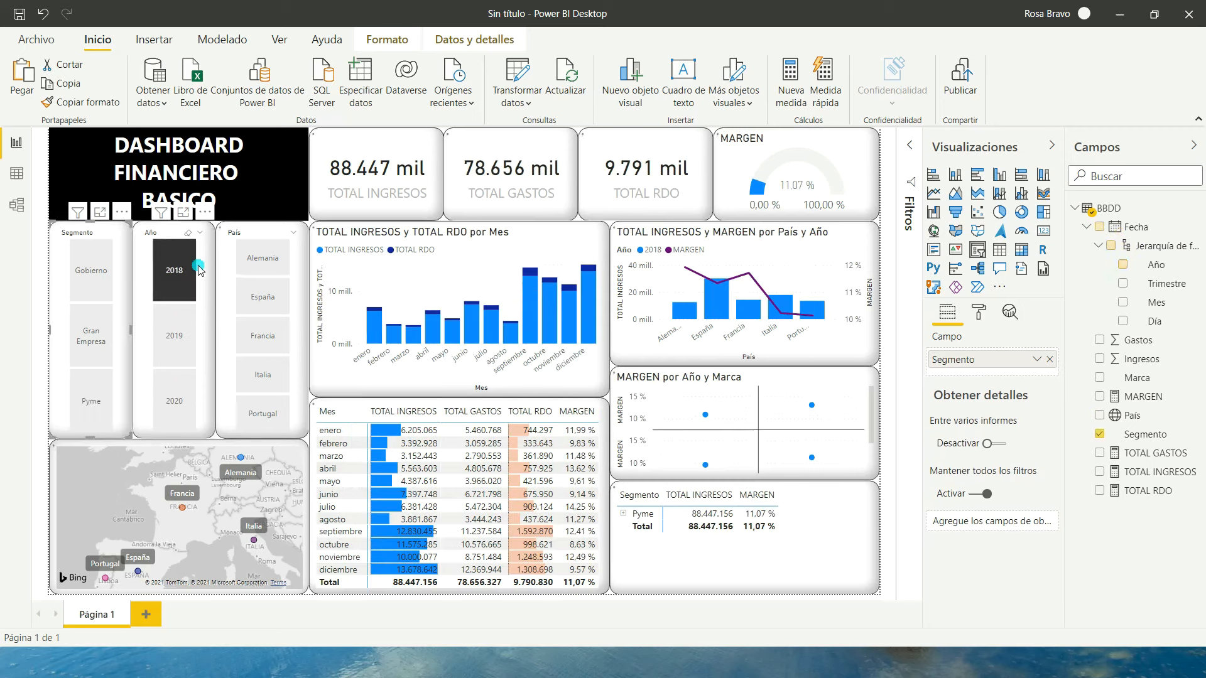
click(182, 276)
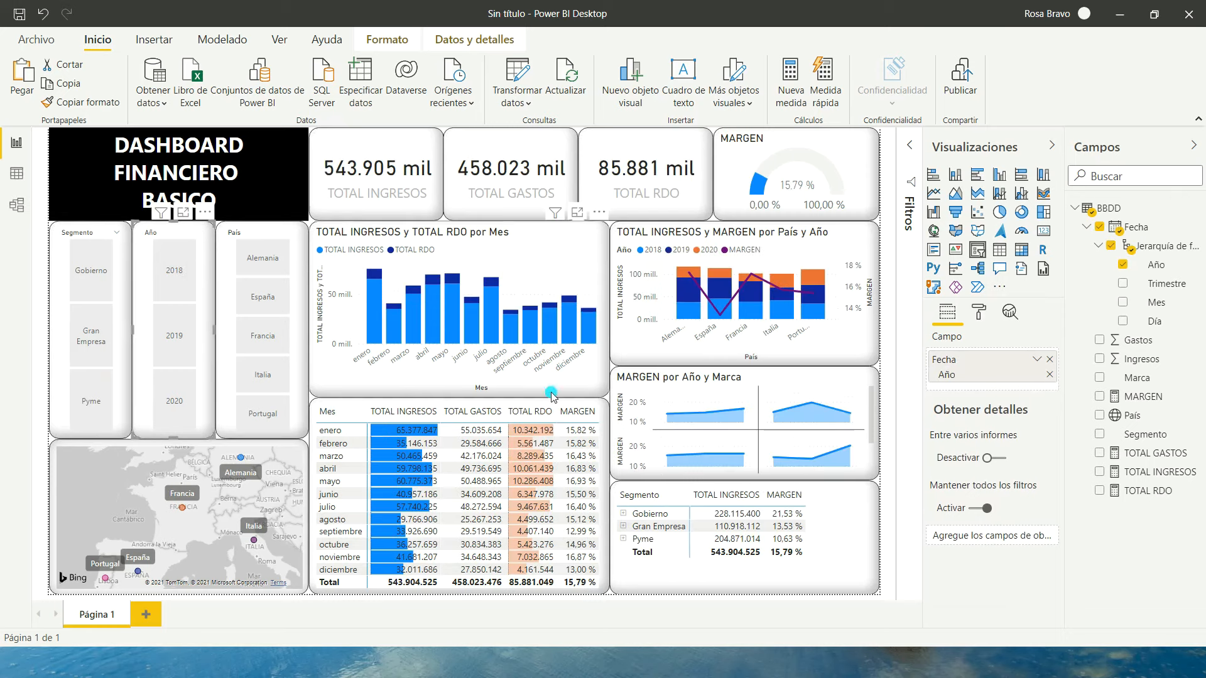
- Collapse the Visualizaciones and Campos panes and minimize the ribbon to give the dashboard more room
click(1054, 145)
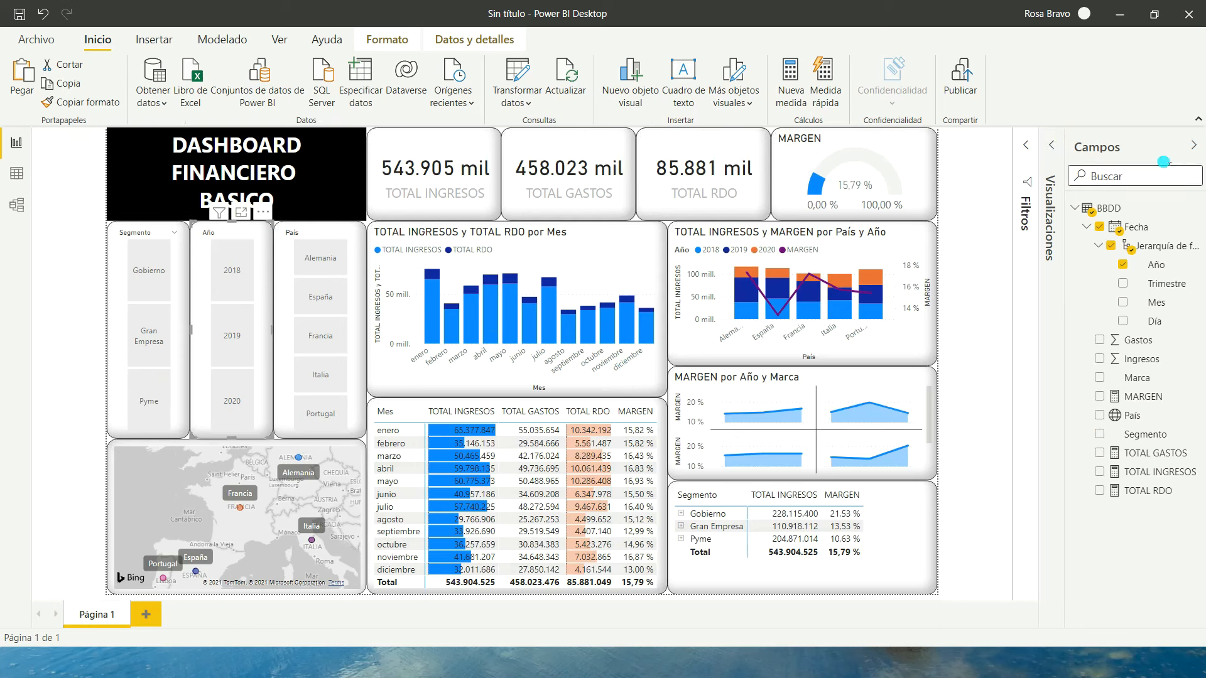
click(1196, 146)
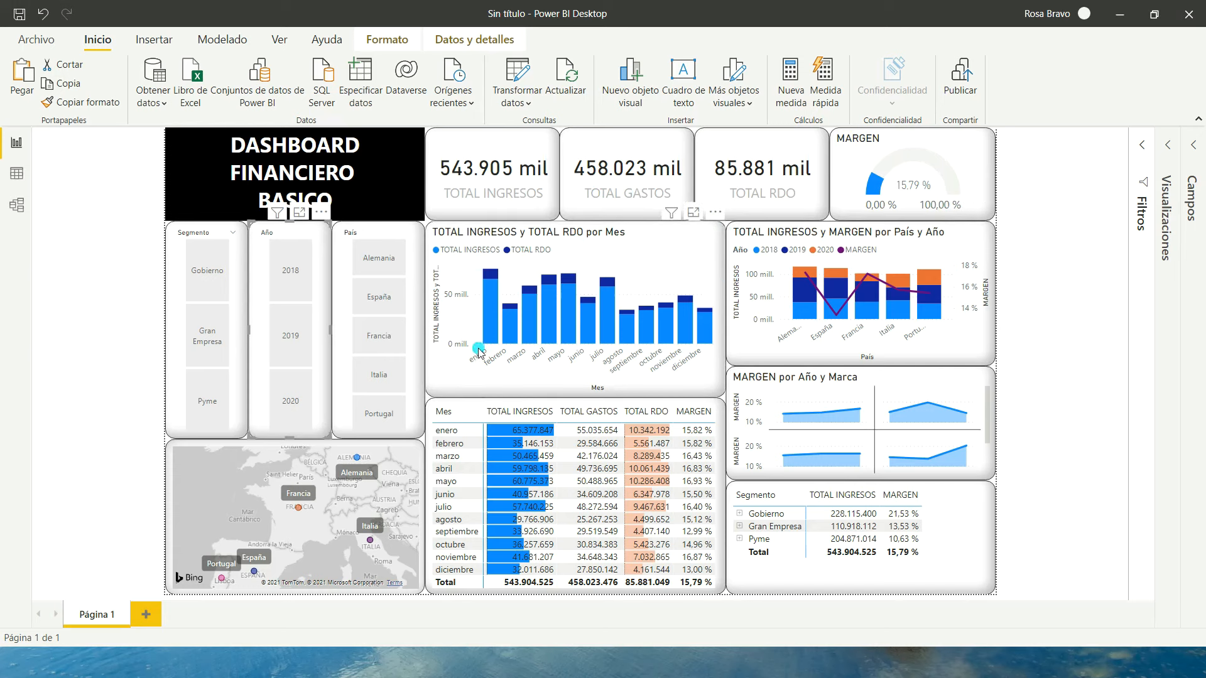
mouse_move(546, 299)
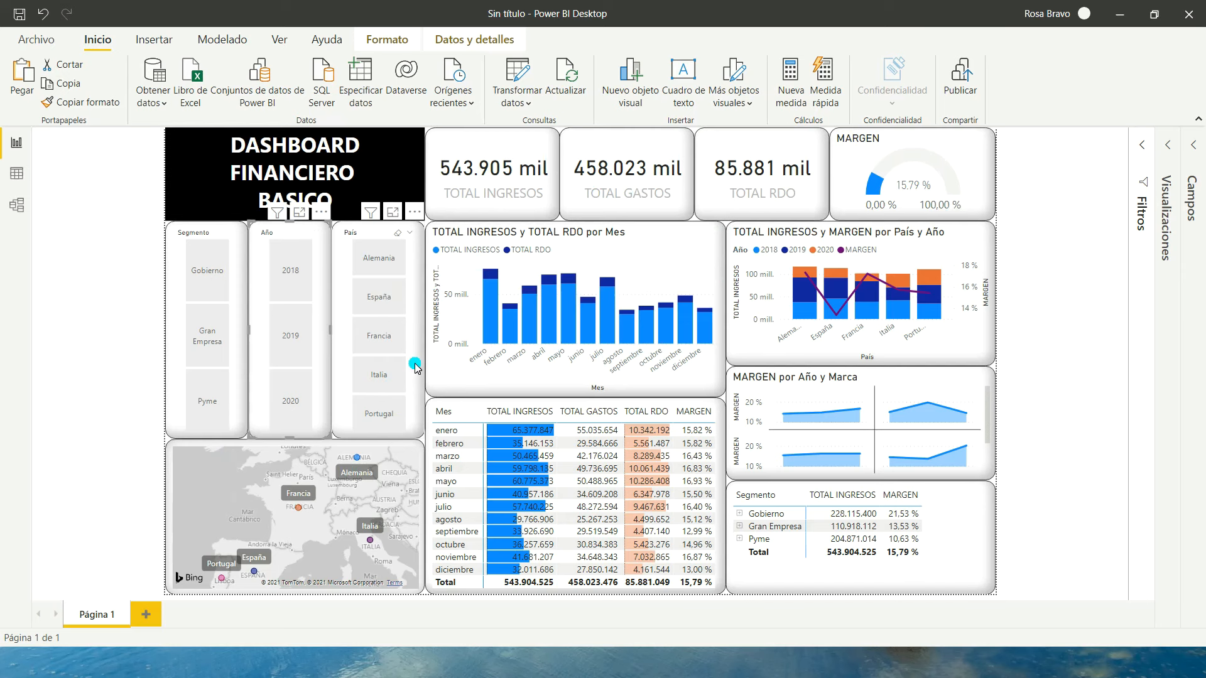
click(1198, 123)
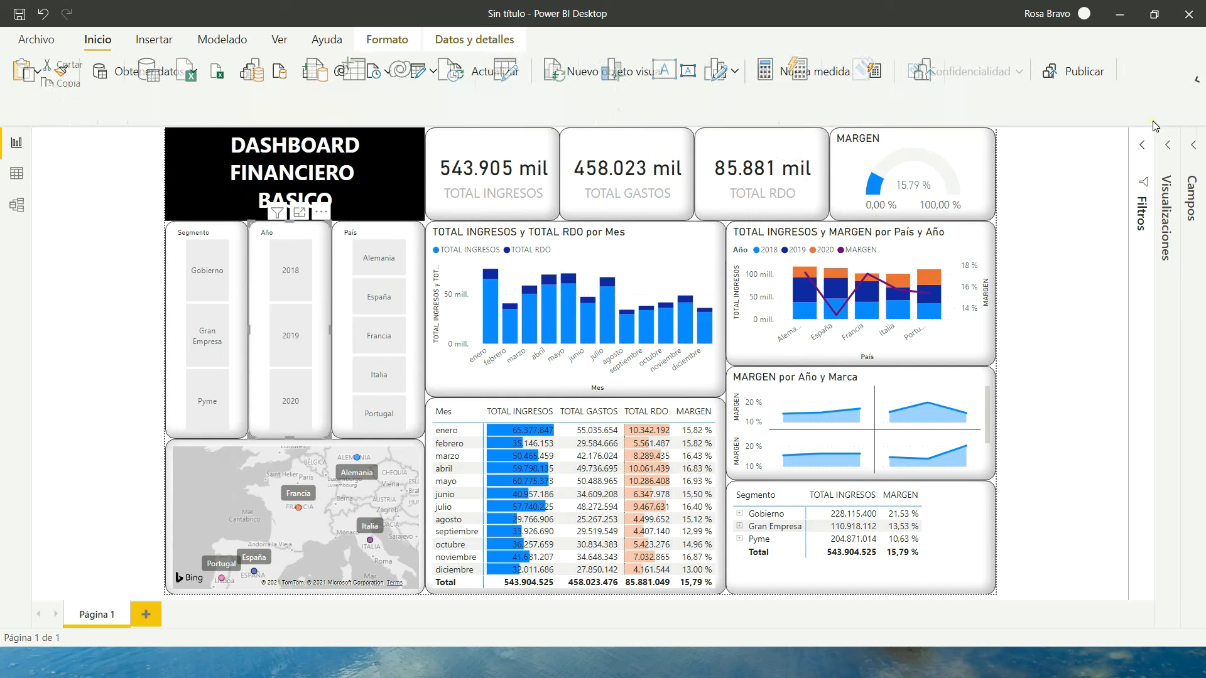